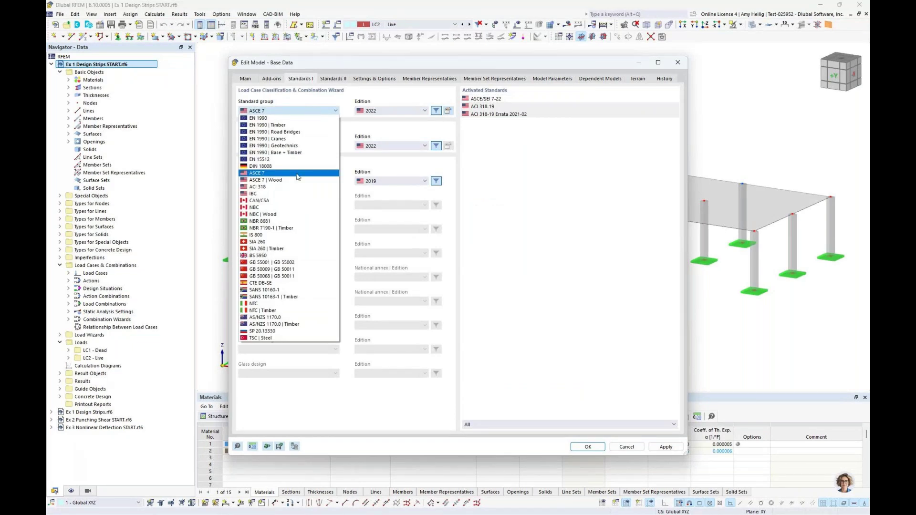
Step: Review the ASCE 7 load and ACI 318 concrete design standards in the model's base data, leaving the settings unchanged
left_click(388, 126)
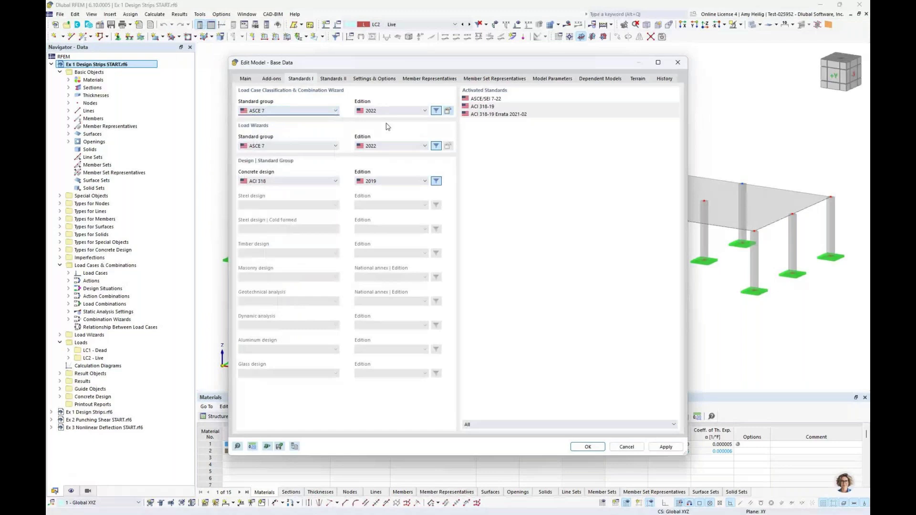
left_click(276, 182)
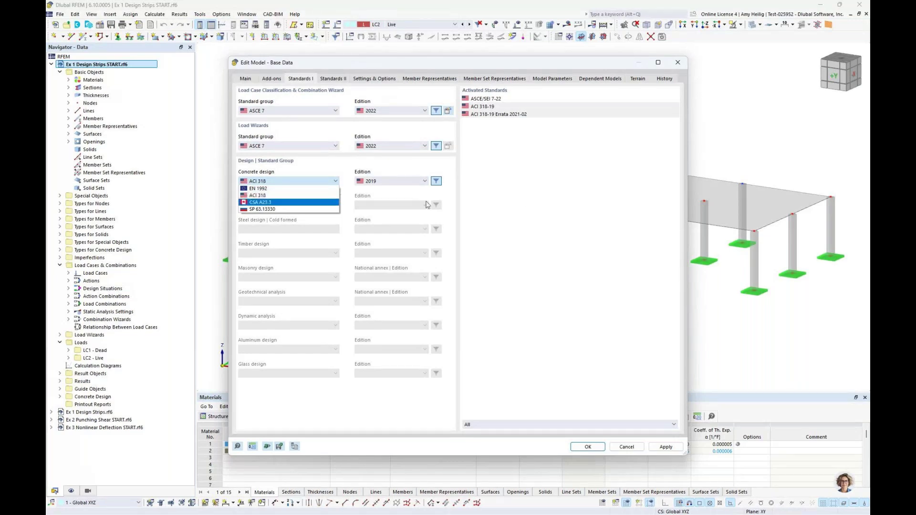
left_click(525, 212)
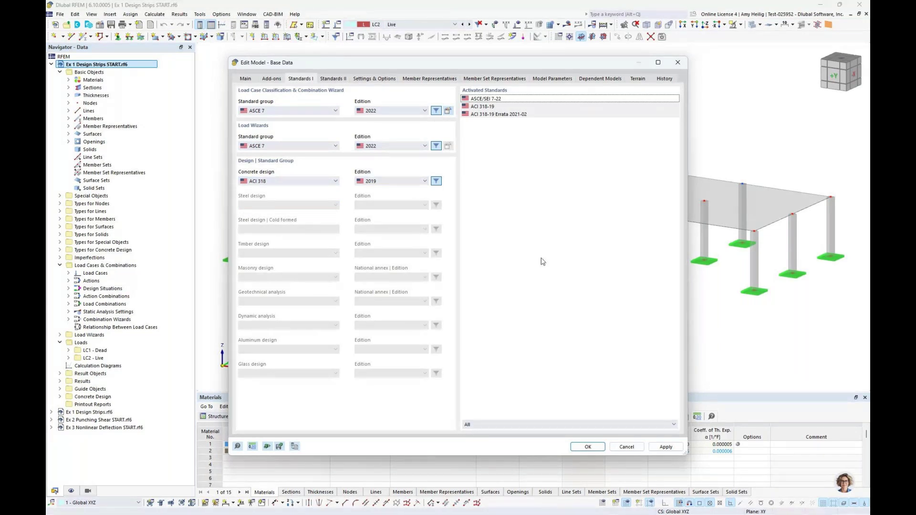
left_click(625, 447)
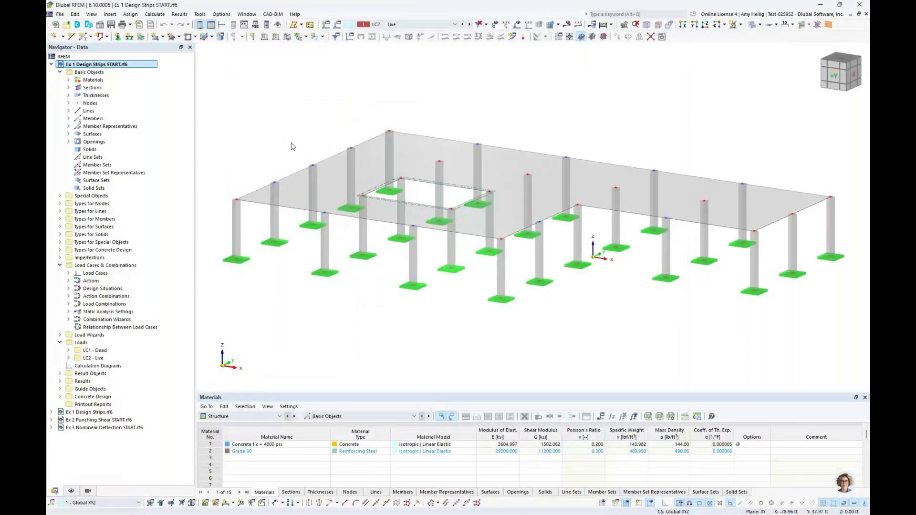
Step: Highlight the objects that use the Concrete f'c = 4000 psi material, and inspect the slab surface in the model
left_click(68, 80)
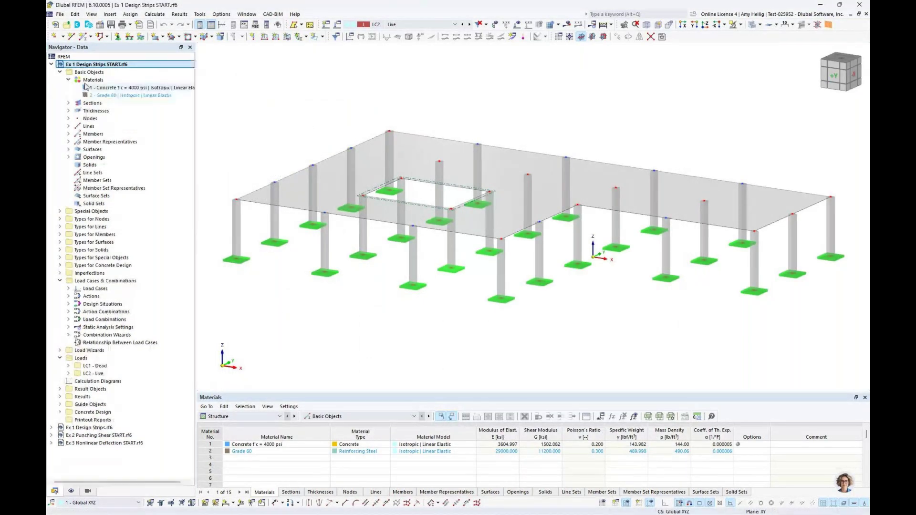
left_click(97, 88)
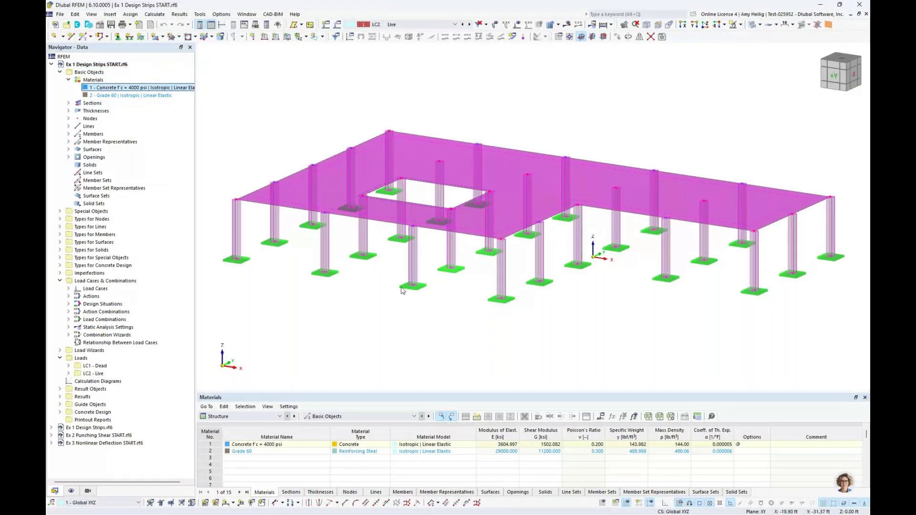
left_click(491, 107)
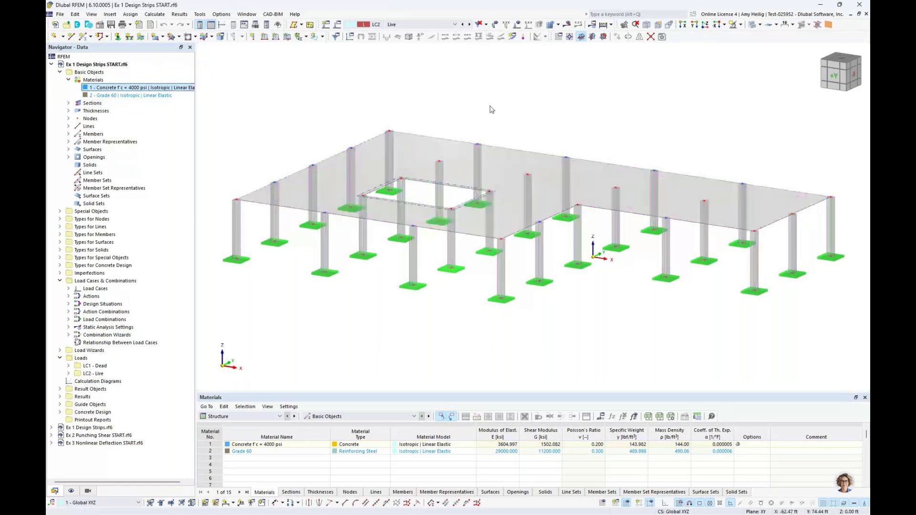
left_click(423, 145)
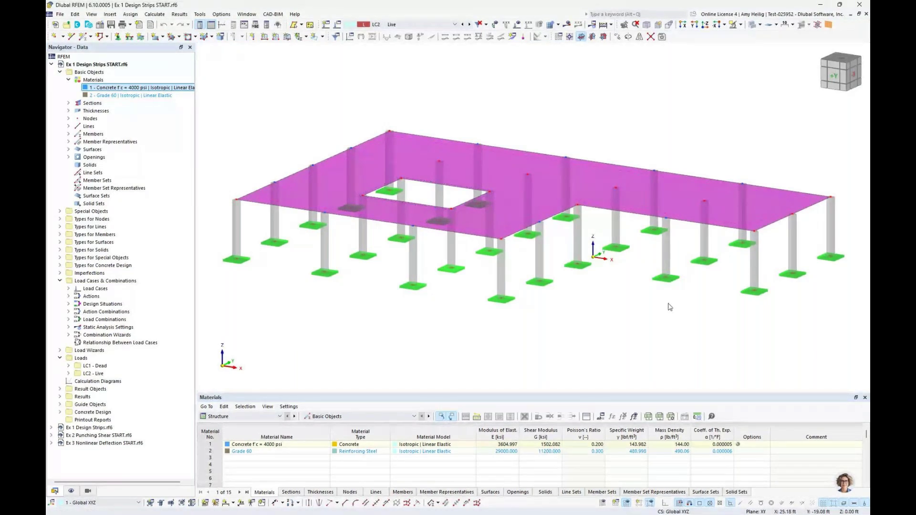
left_click(653, 319)
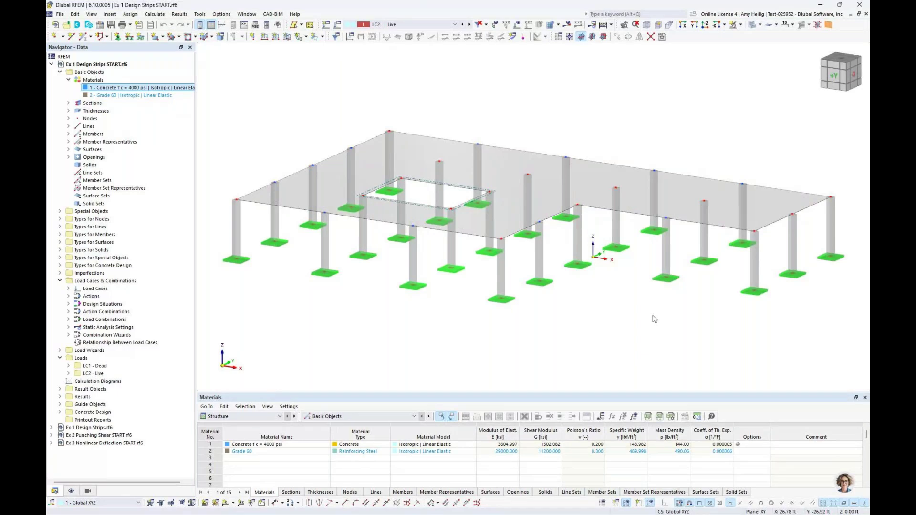
Step: Highlight the surface assigned the uniform 12 in thickness, and collapse the thickness and material lists
left_click(68, 111)
left_click(138, 118)
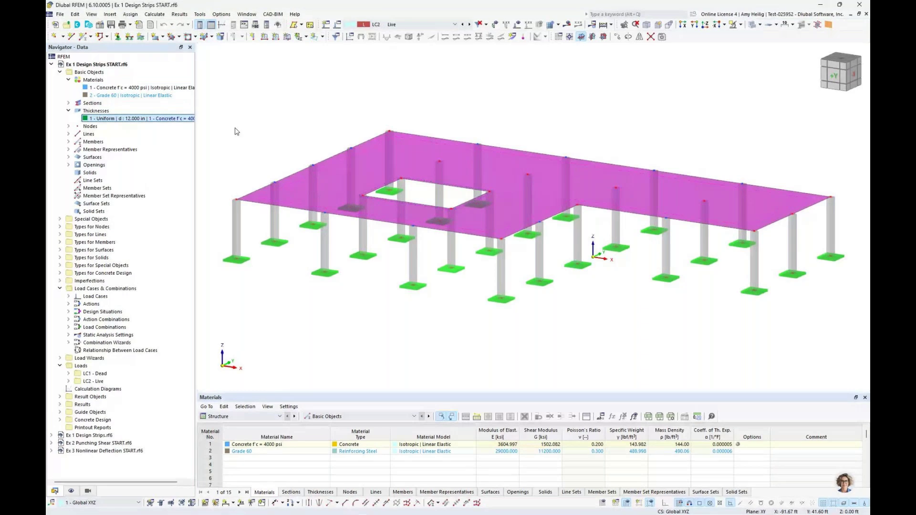
left_click(68, 111)
left_click(69, 79)
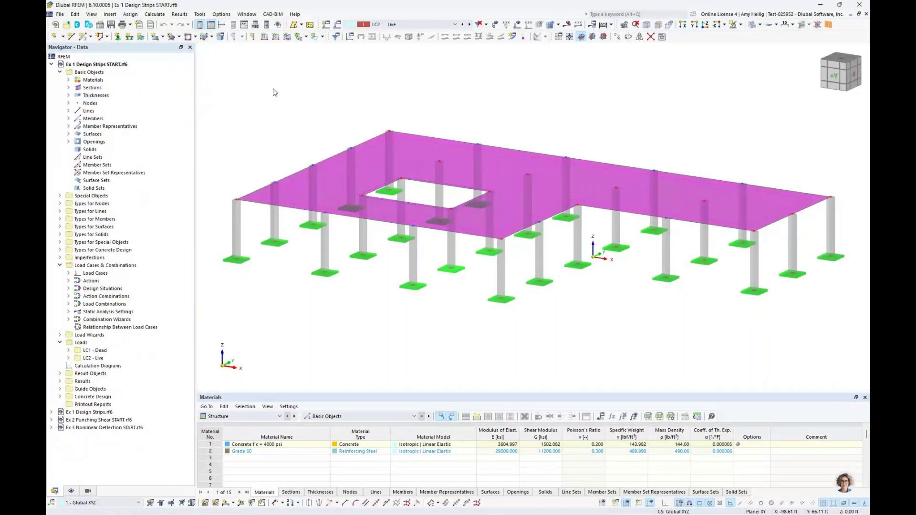
Step: Make LC1 Dead the current load case and display its loads with their values on the model
left_click(411, 25)
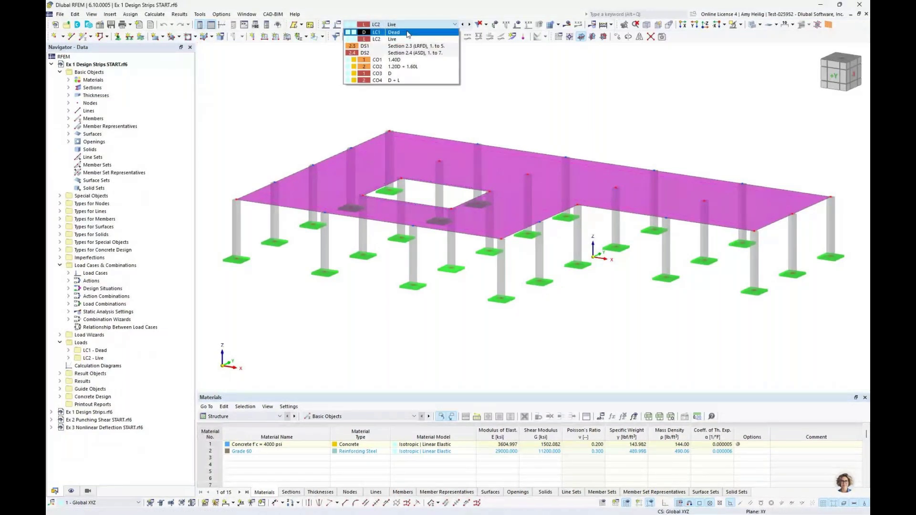
left_click(408, 32)
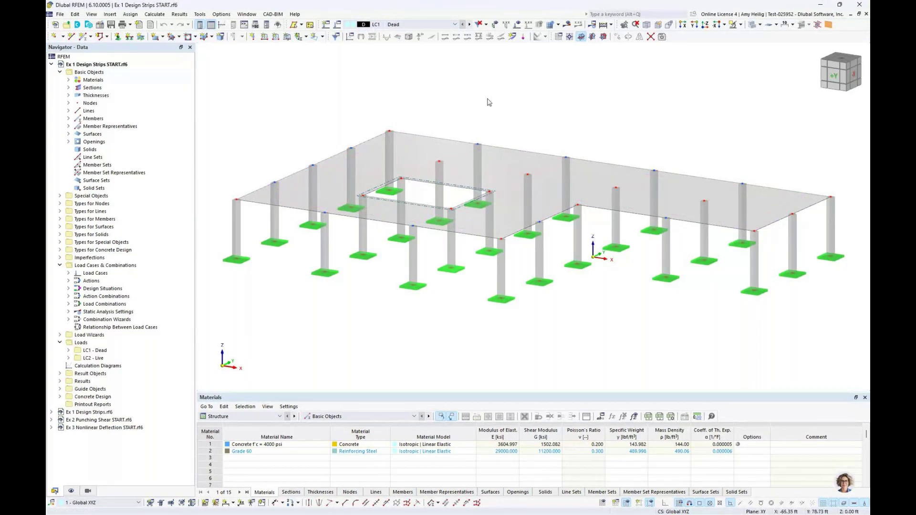
left_click(517, 24)
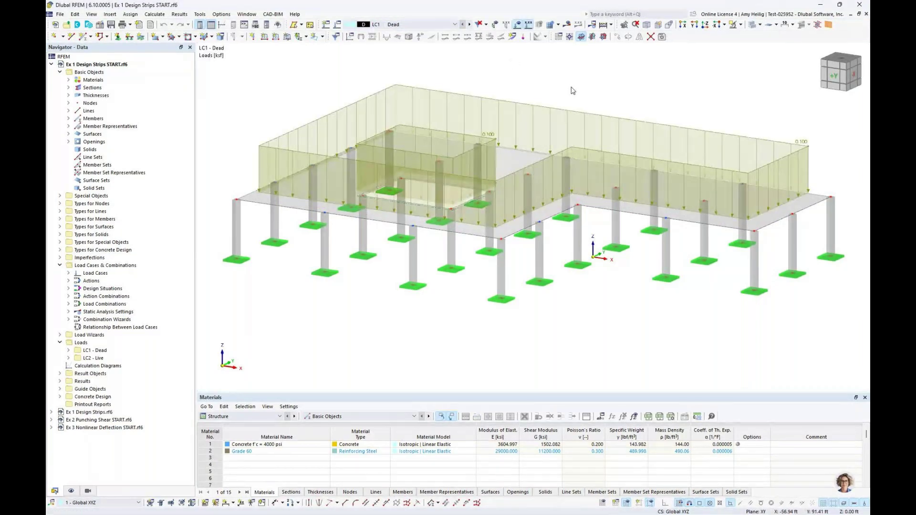
mouse_move(569, 87)
middle_mouse_down()
mouse_move(558, 89)
mouse_move(545, 150)
mouse_move(560, 88)
middle_mouse_up()
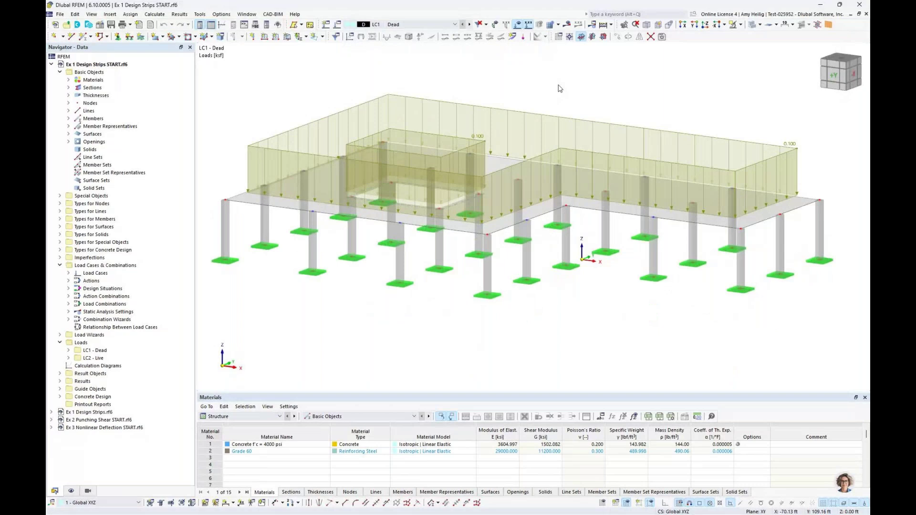
Step: Show the loads of LC2 Live and look through the available free load types without creating one
left_click(469, 24)
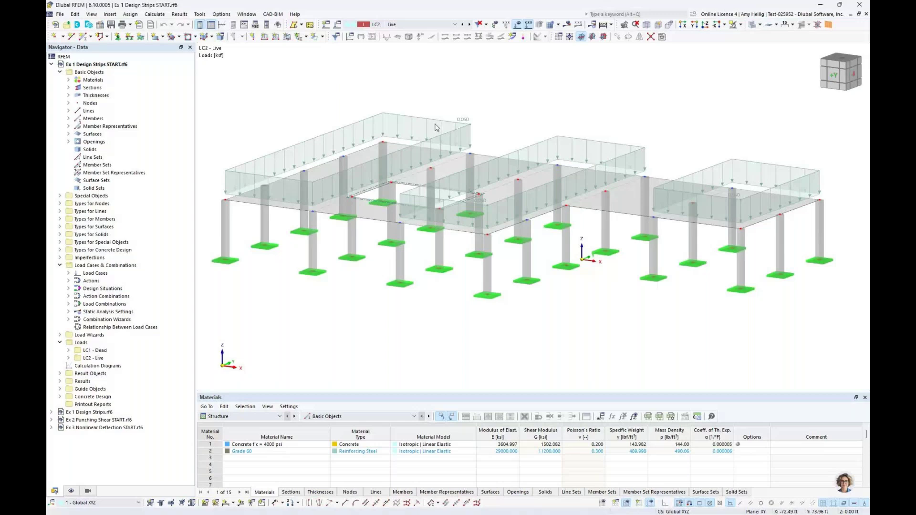
left_click(322, 37)
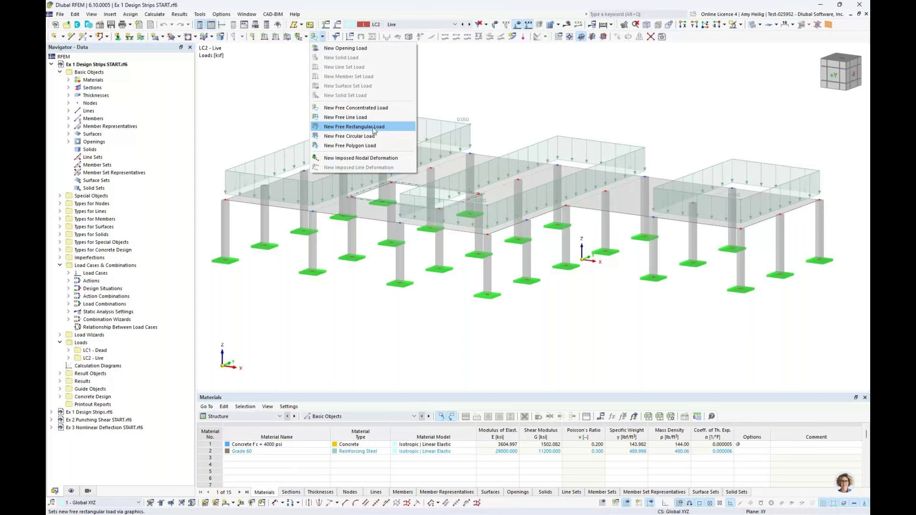
left_click(446, 113)
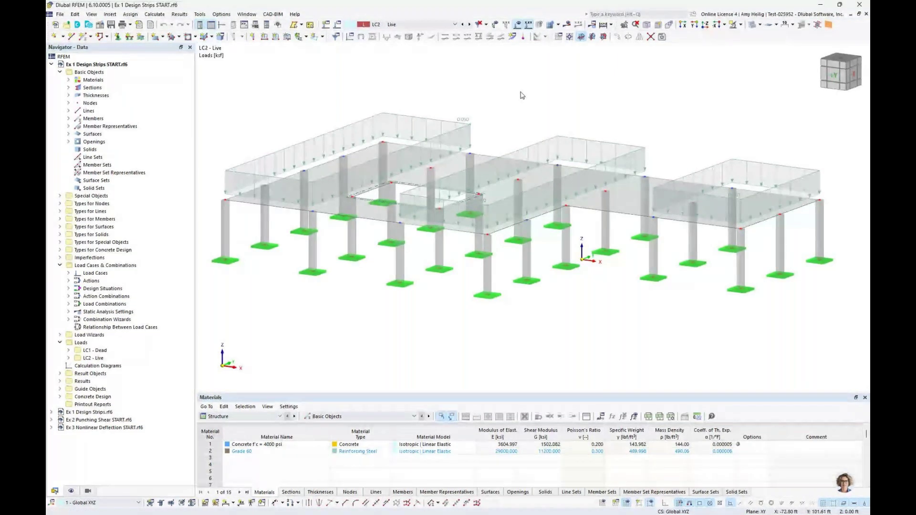
Step: Open the load cases and combinations settings, review the combination wizard options, and examine load case LC1 Dead
left_click(336, 27)
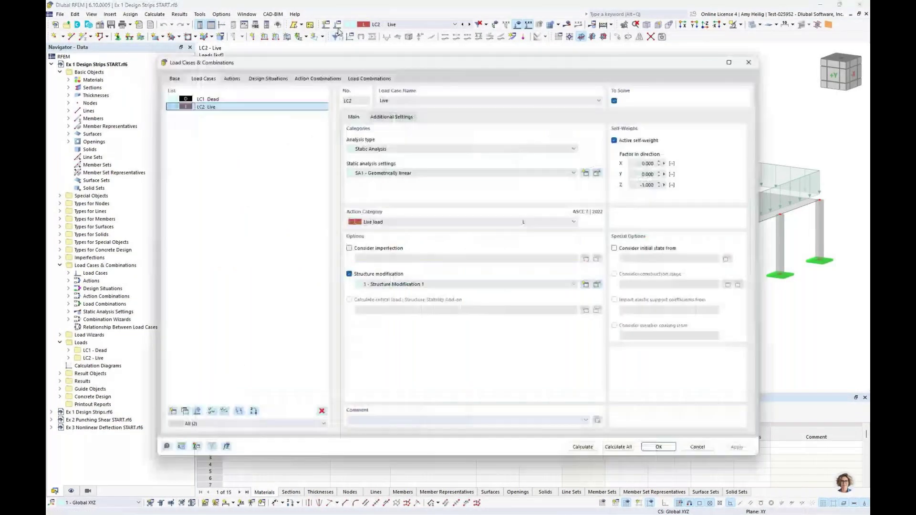
left_click(174, 78)
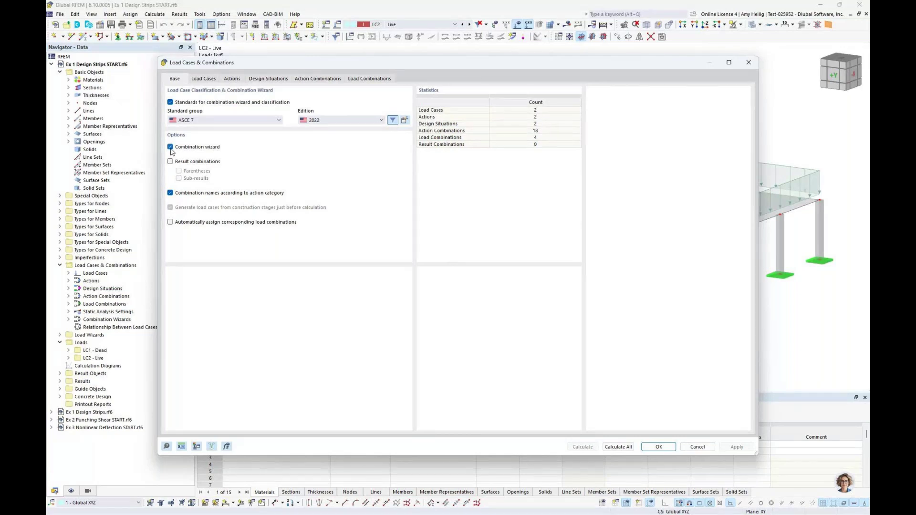
left_click(210, 82)
left_click(215, 99)
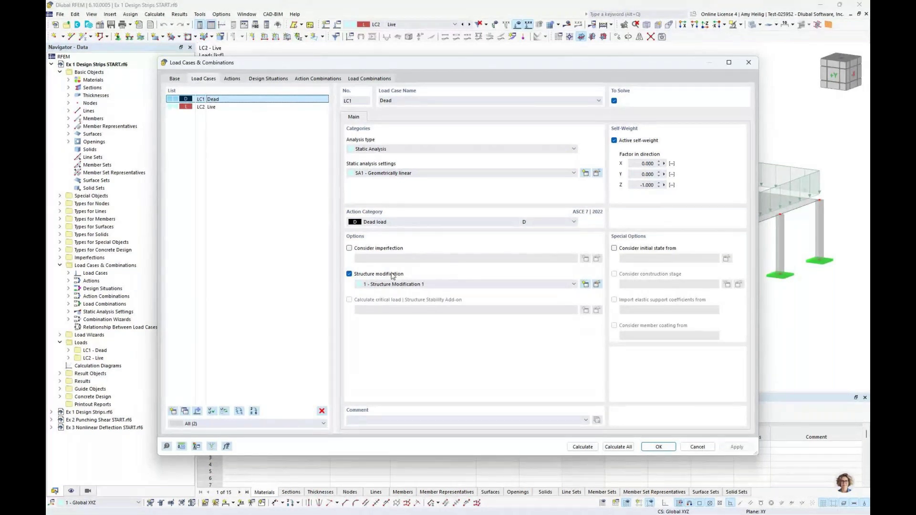
Step: Open LC1's Structure Modification 1 and examine the column stiffness modification per ACI 318-19 Table 6.6.3.1.1(a), leaving it unchanged
left_click(596, 285)
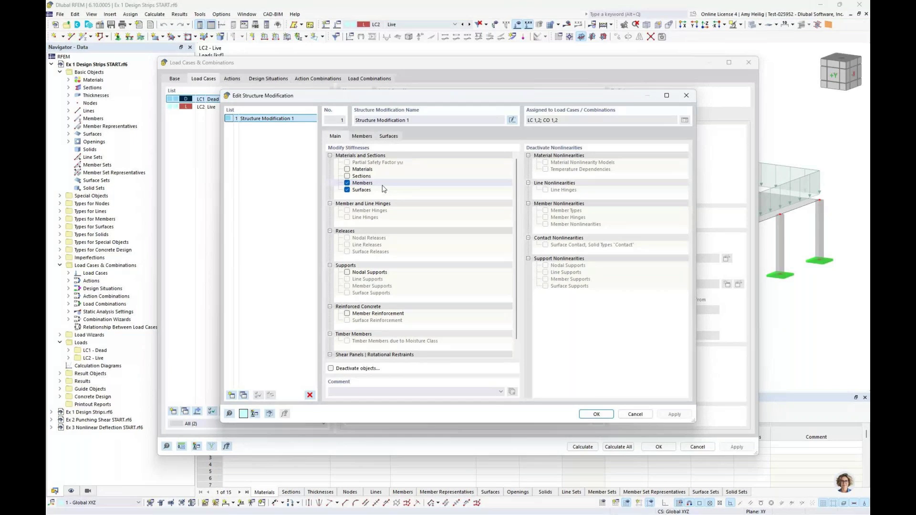
key("ctrl+Tab")
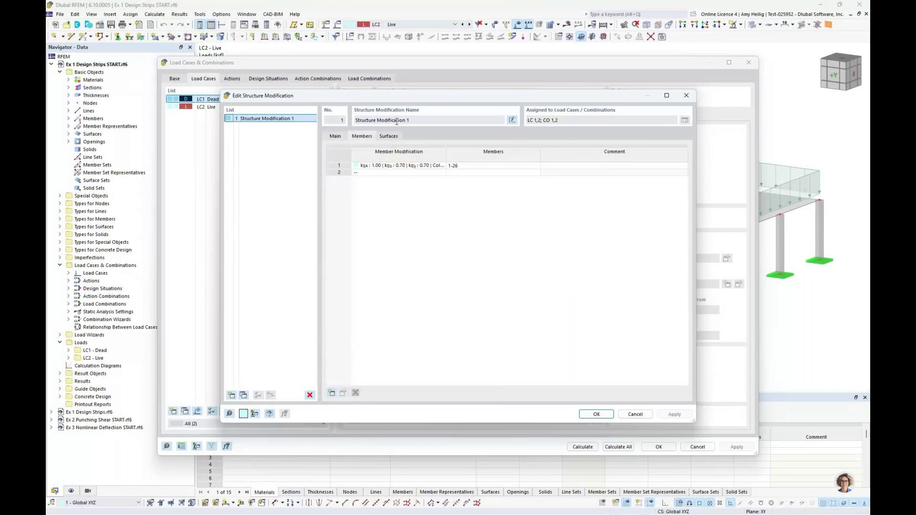
left_click(432, 165)
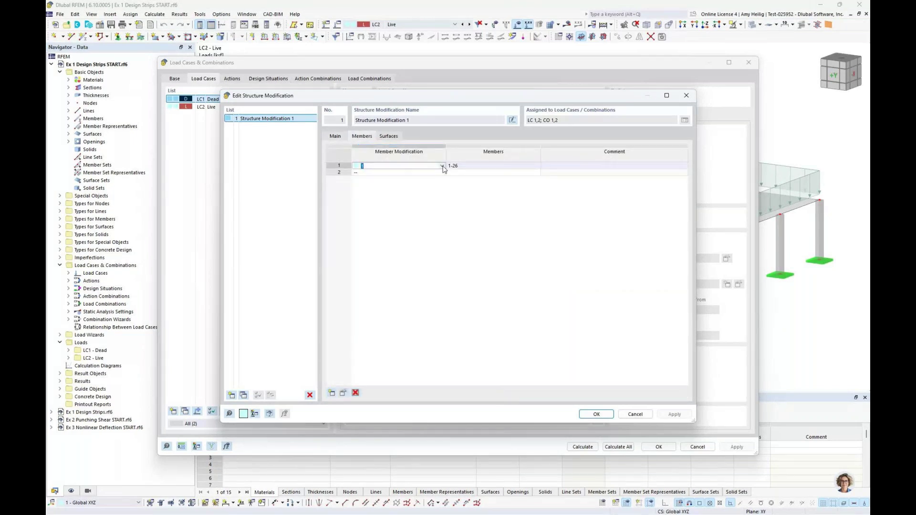
left_click(442, 166)
left_click(533, 175)
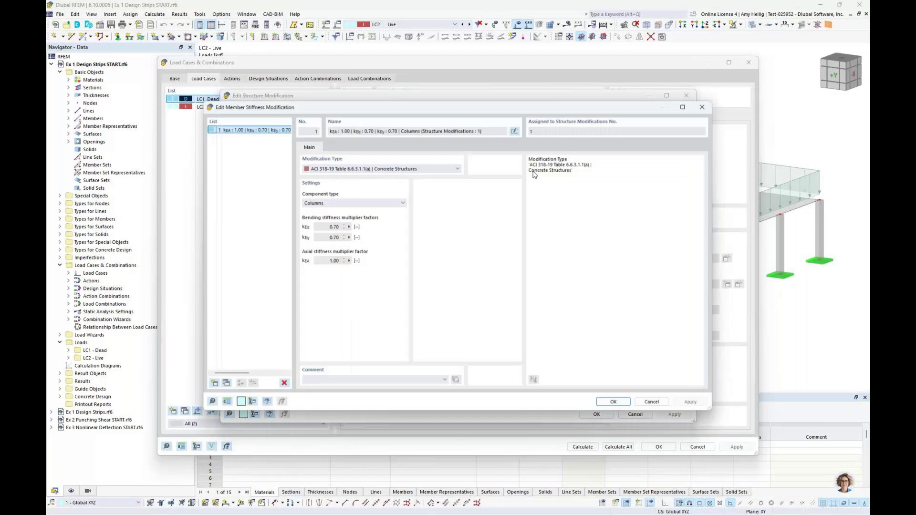
left_click(368, 171)
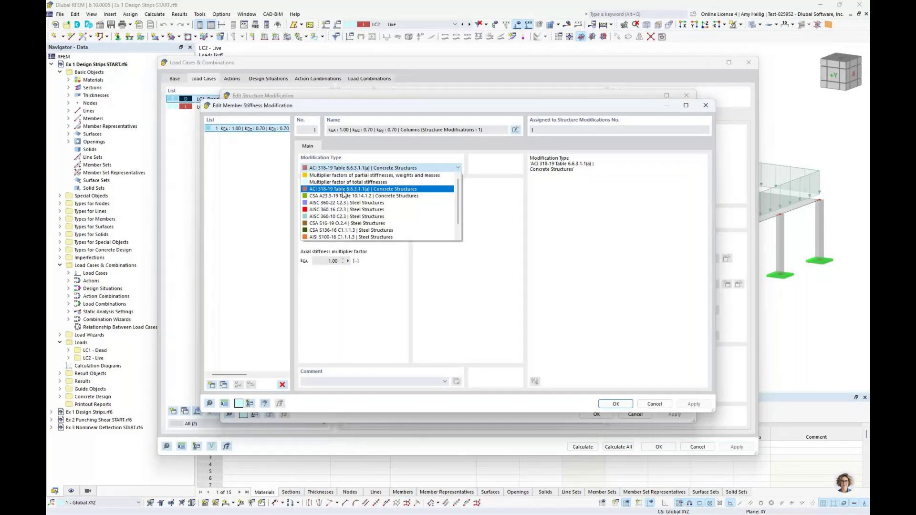
left_click(466, 194)
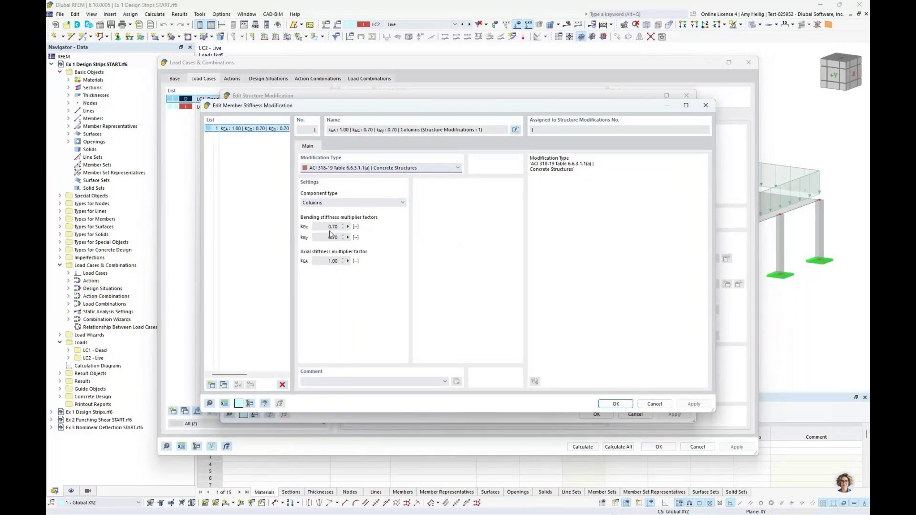
left_click(654, 404)
Step: Examine the surface stiffness modification for flat plates and flat slabs, and leave Structure Modification 1 without changes
left_click(393, 138)
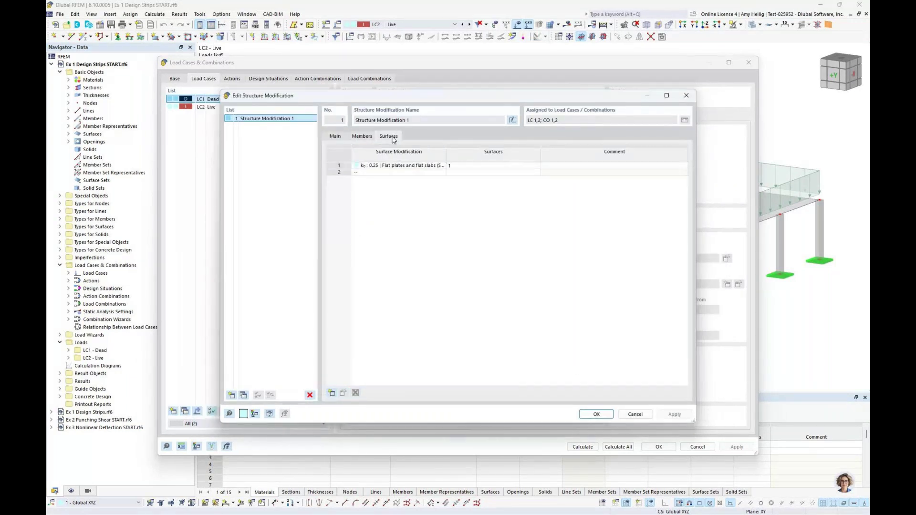
left_click(440, 165)
left_click(440, 165)
left_click(442, 166)
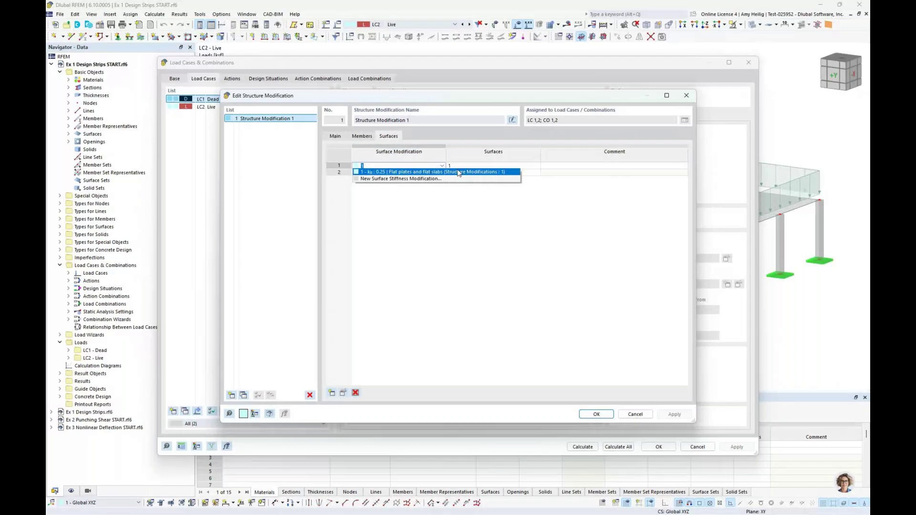
double_click(506, 173)
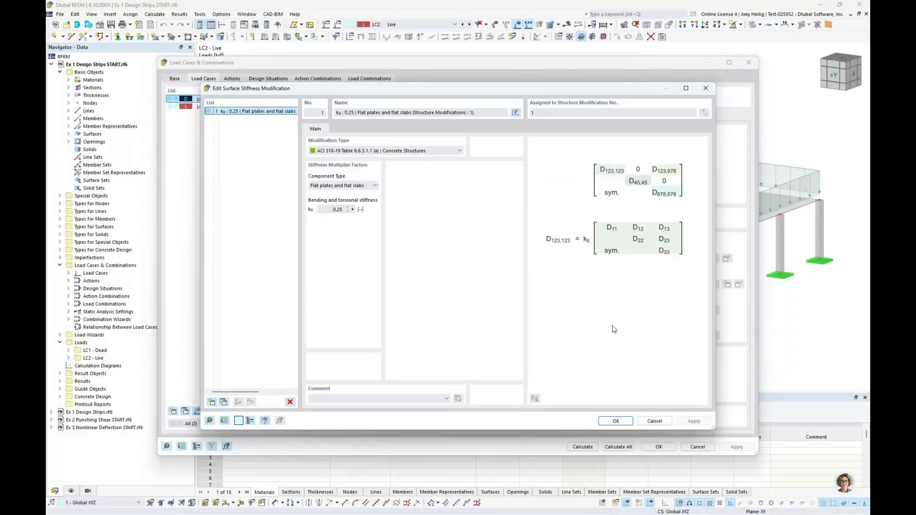
left_click(654, 421)
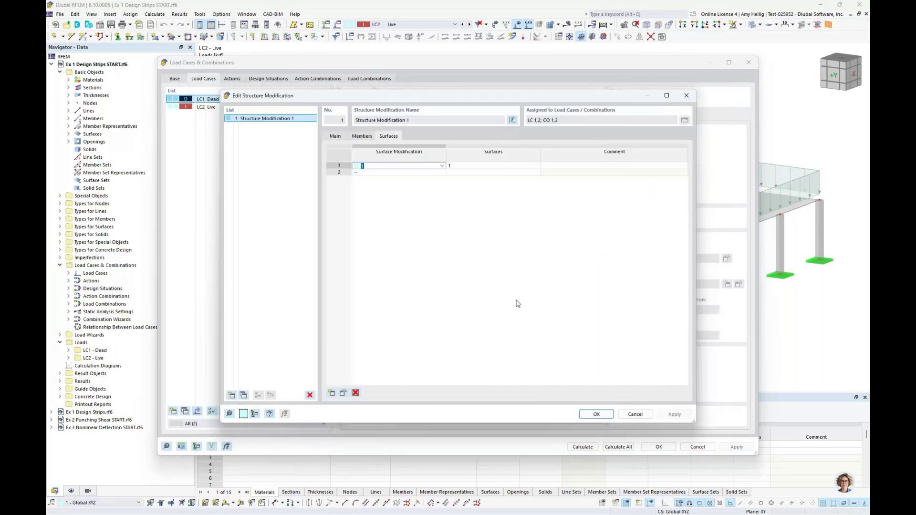
left_click(635, 415)
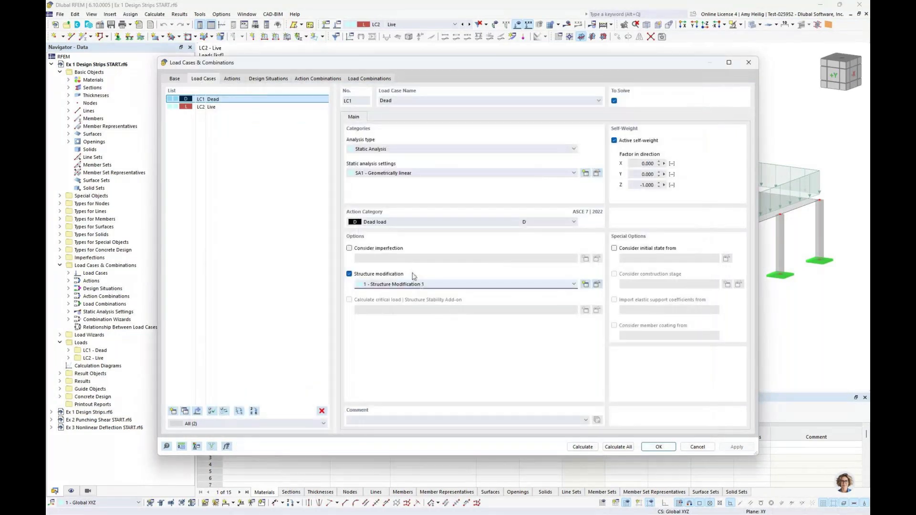
Step: Check the settings of load case LC2 Live, and review the LRFD and ASD design situations DS1 and DS2
left_click(253, 108)
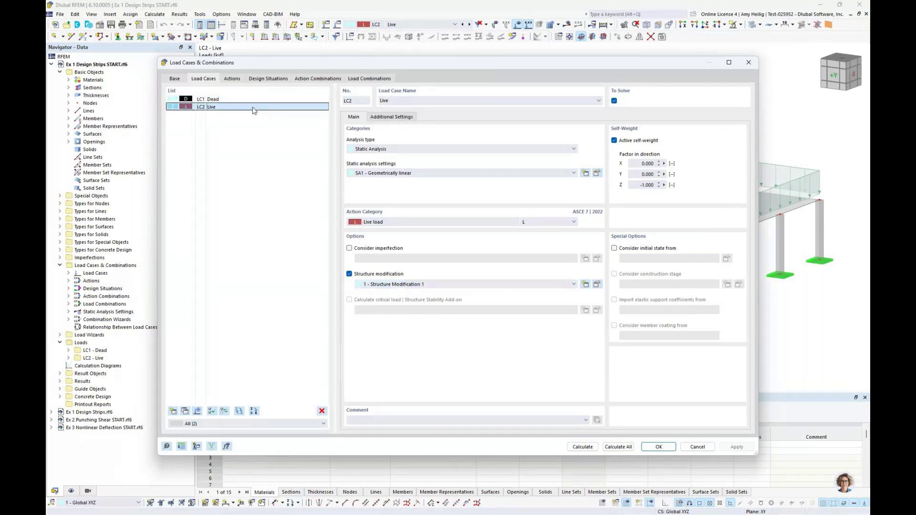
left_click(269, 79)
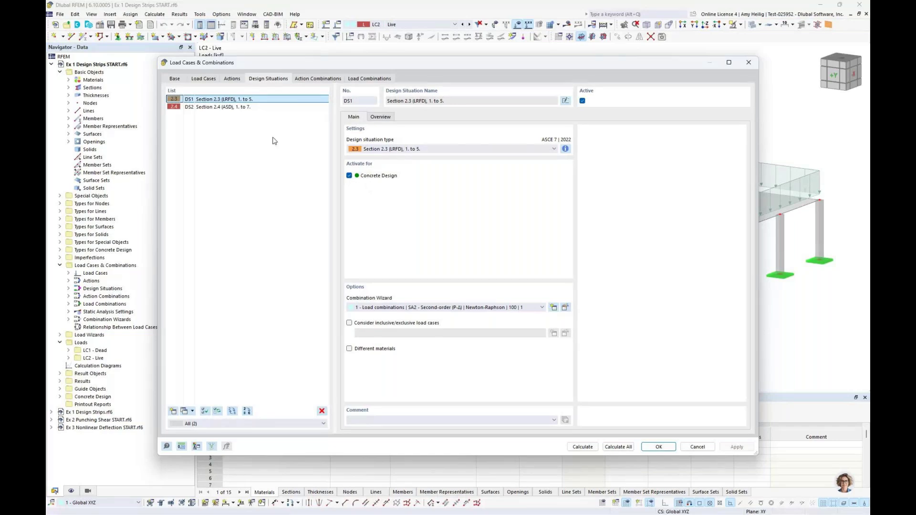
key("Down")
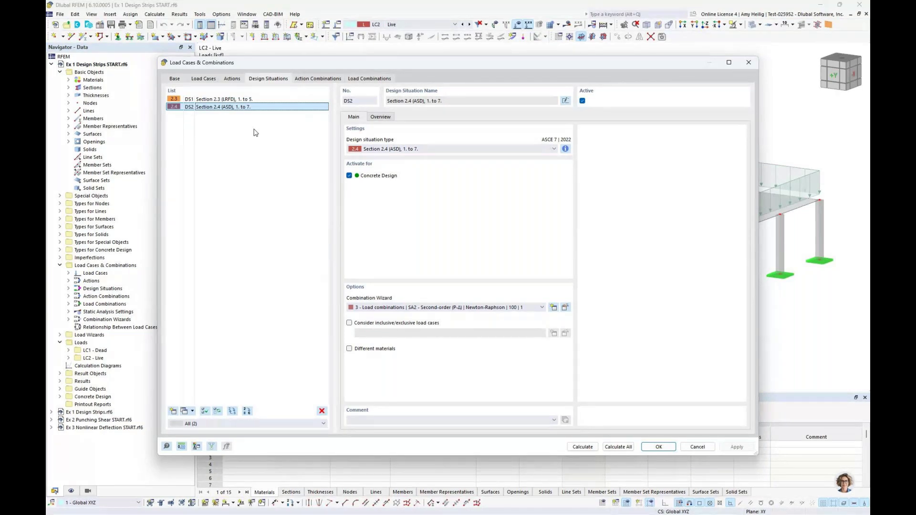
Step: Examine the combination wizard assigned to design situation DS1 without changing it, and compare it with DS2's wizard setting
left_click(253, 99)
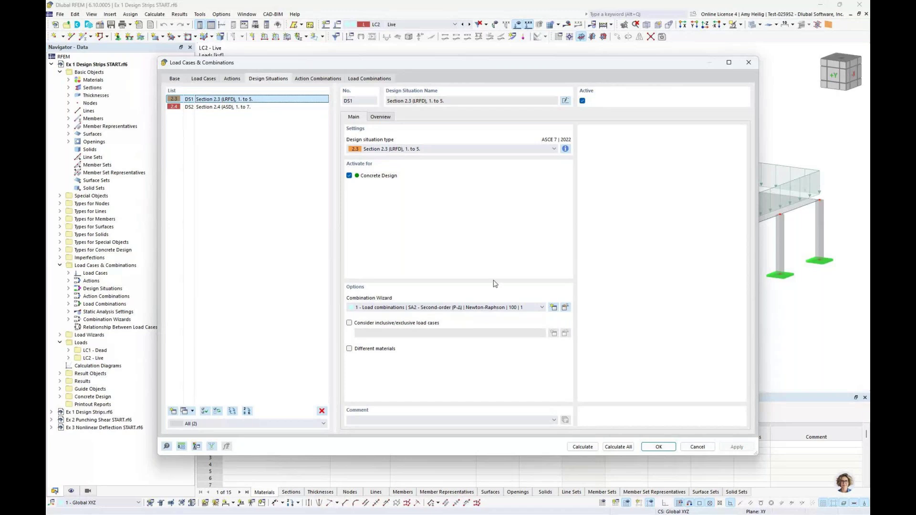
left_click(554, 308)
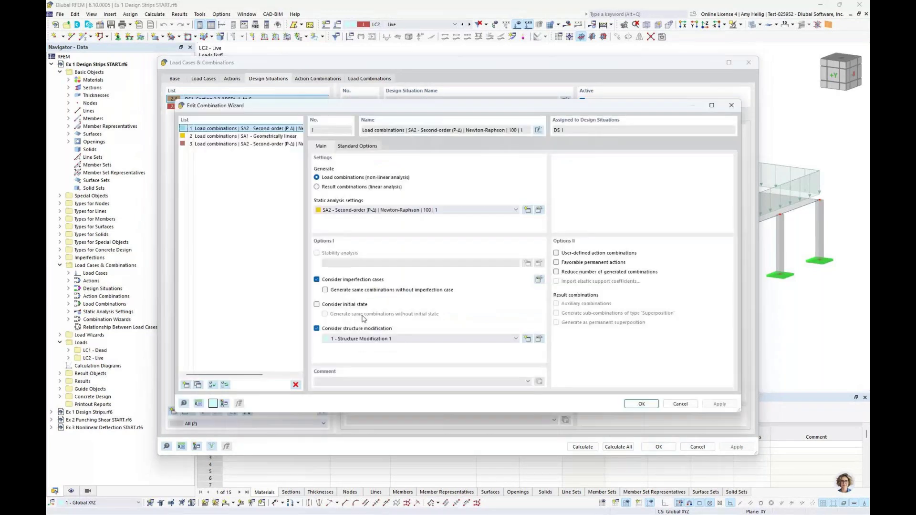
left_click(679, 404)
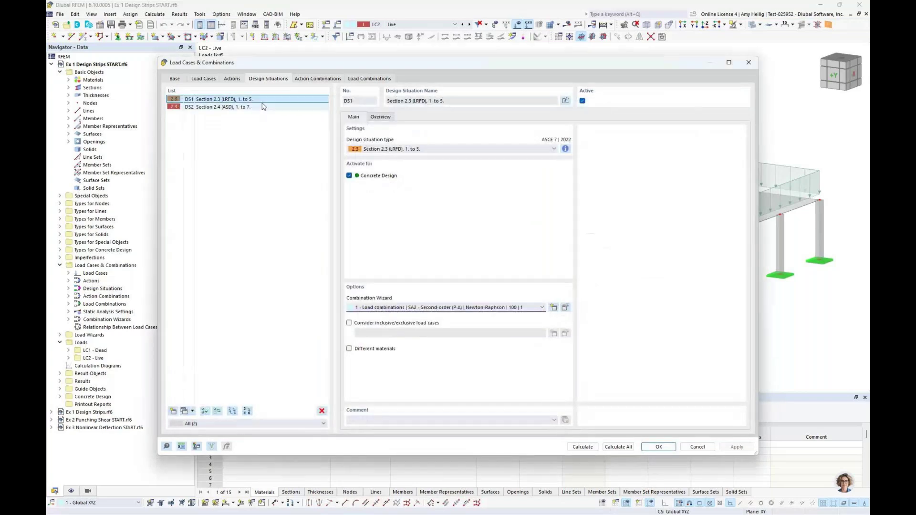
left_click(262, 107)
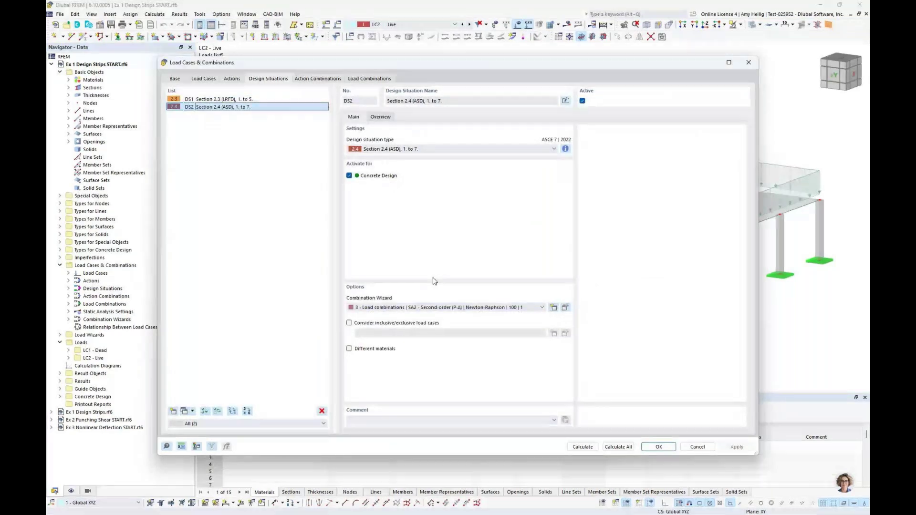
Step: Review load combinations CO1 through CO4 with their structure modification settings, and leave the load cases and combinations unchanged
left_click(371, 79)
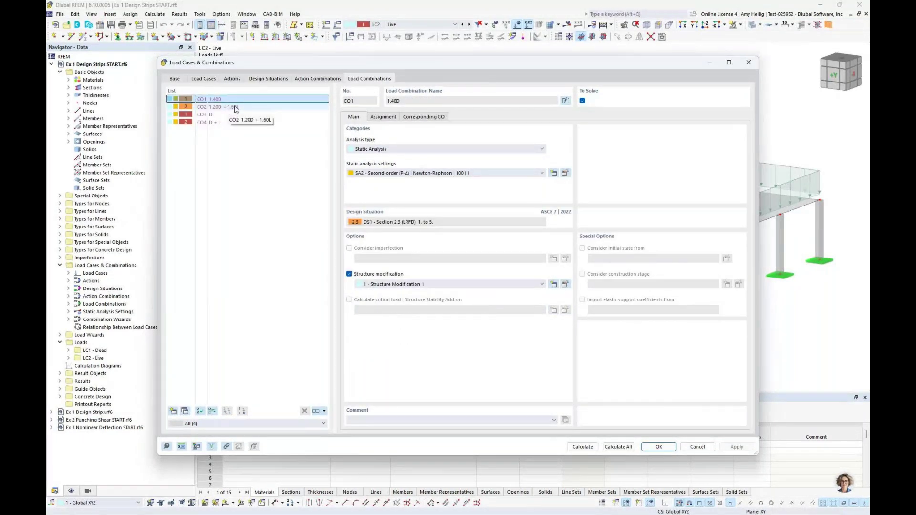
left_click(235, 108)
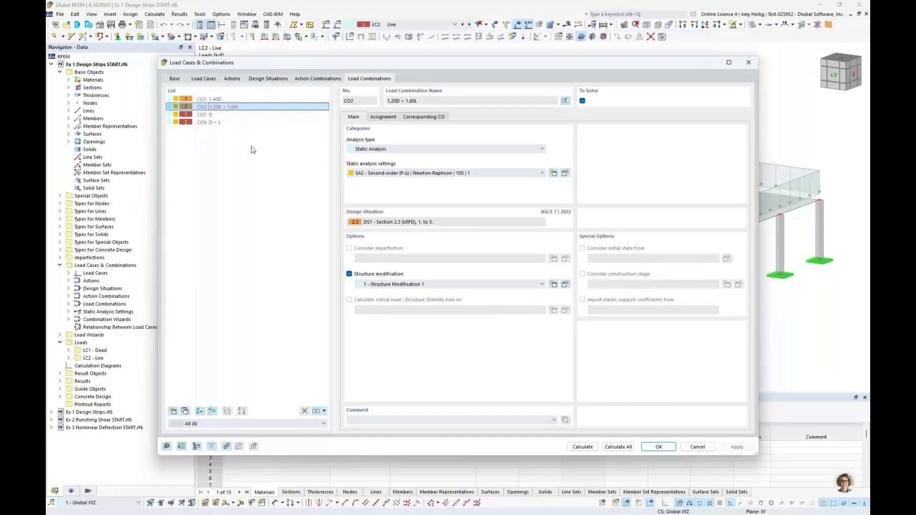
left_click(234, 117)
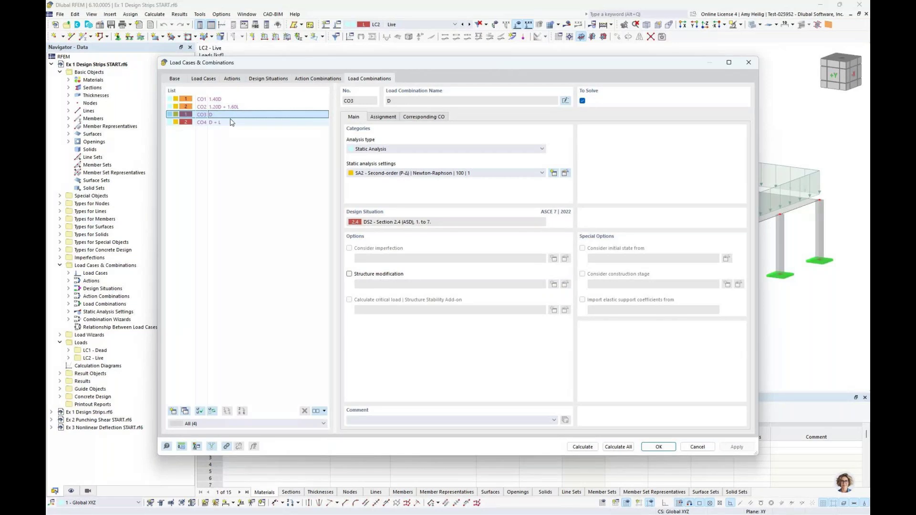
left_click(231, 122)
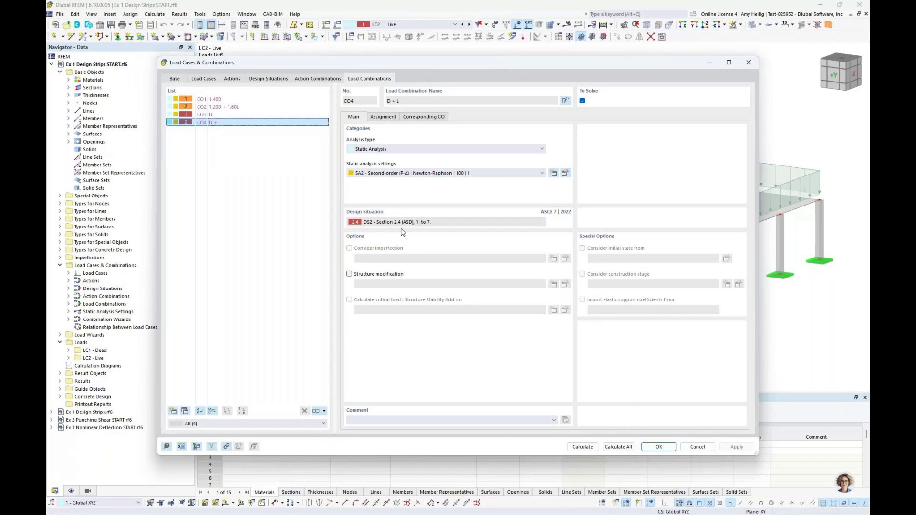
left_click(699, 451)
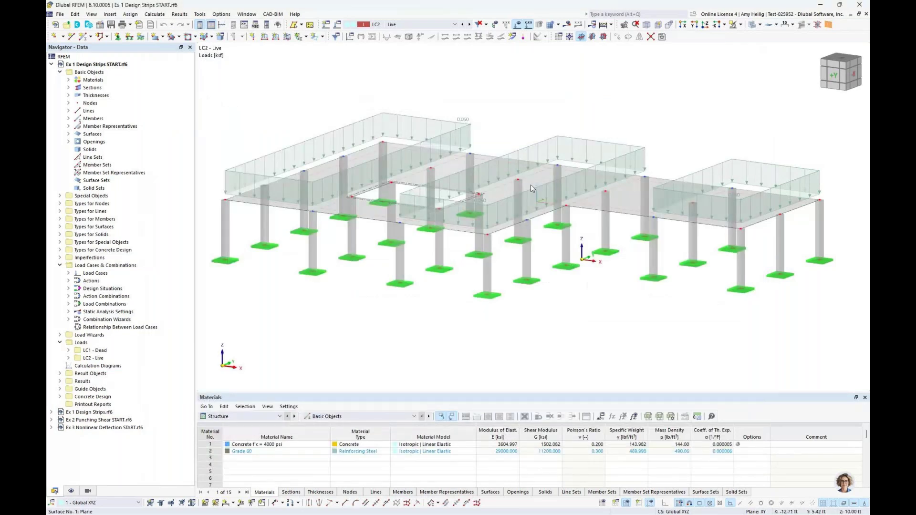
Step: Hide the loads in the model view so only the slab, columns and supports are displayed
left_click(517, 23)
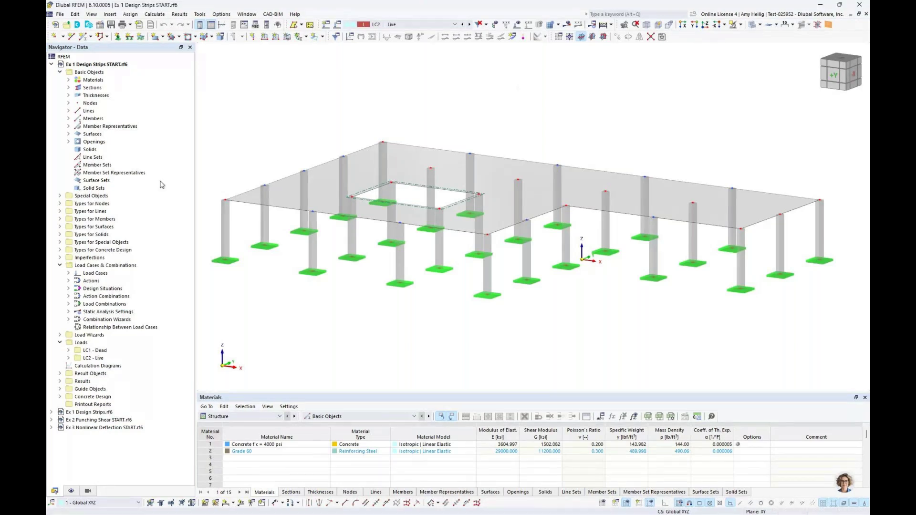
left_click(603, 503)
left_click(602, 504)
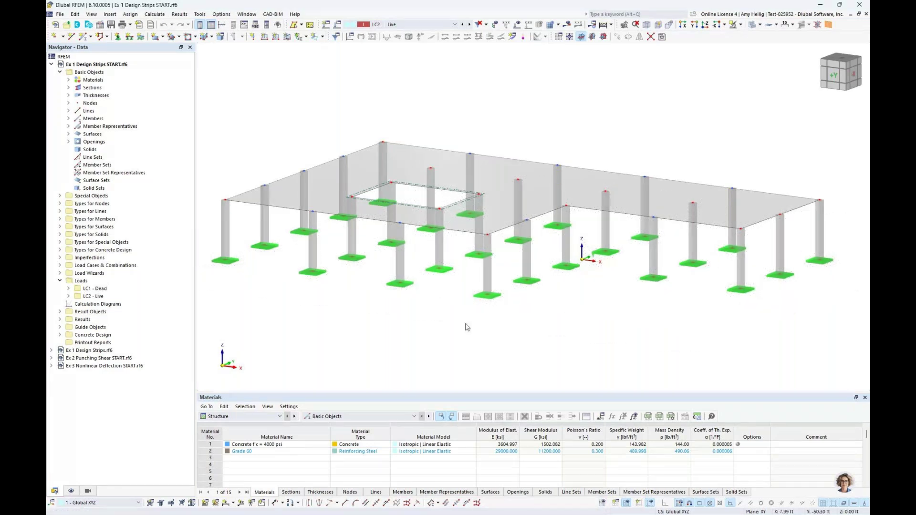
Step: Start a new Cartesian building grid with its origin at the slab's outer corner column base node (X -50, Y -30, Z 0 ft)
left_click(60, 327)
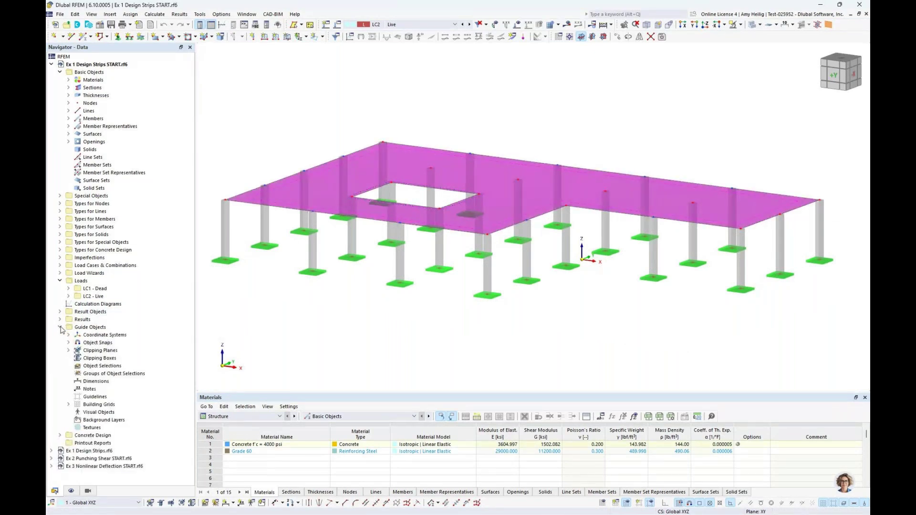
left_click(98, 405)
right_click(98, 405)
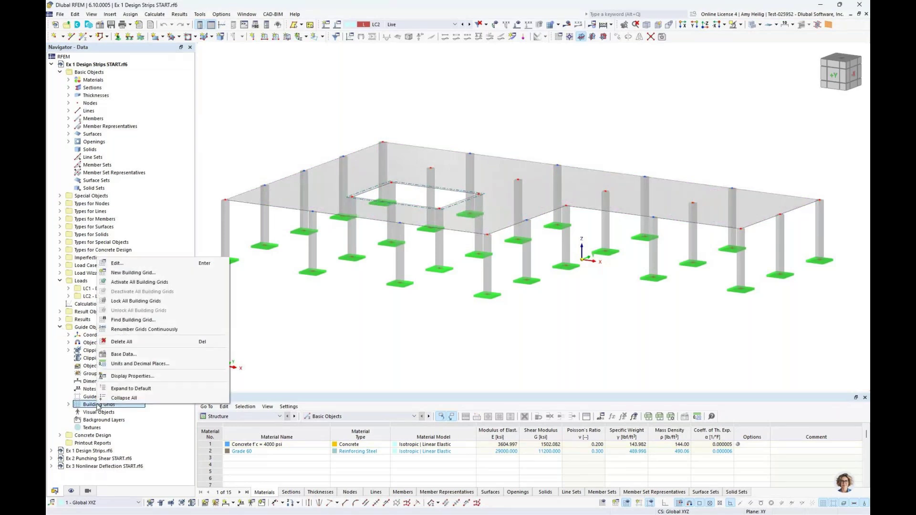
left_click(133, 273)
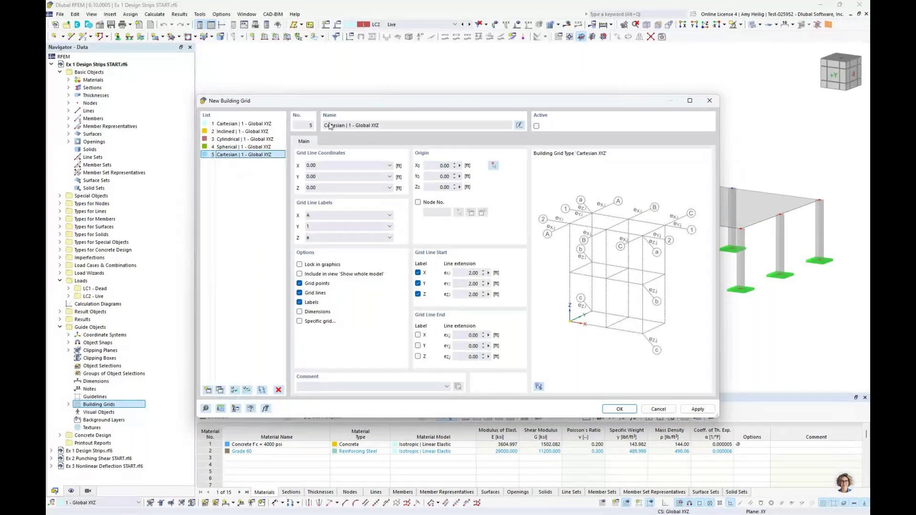
left_click_drag(333, 103, 443, 166)
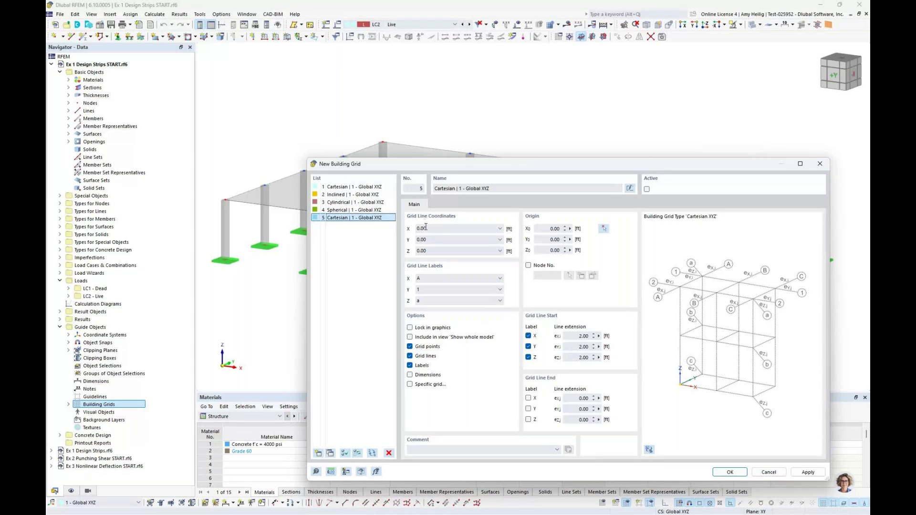
mouse_move(434, 228)
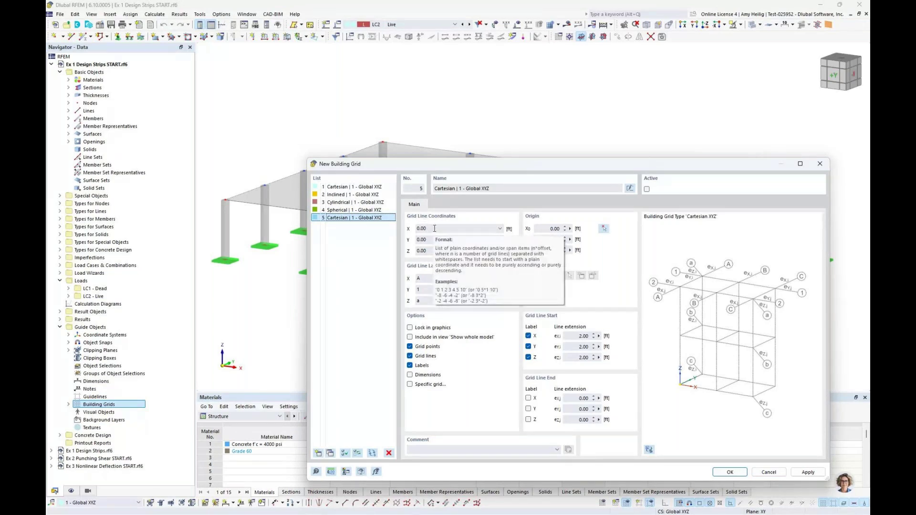
left_click(435, 229)
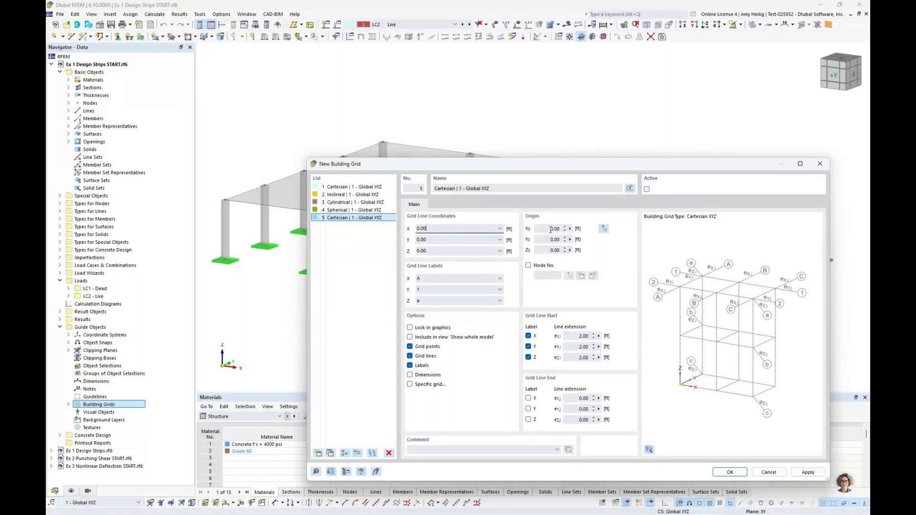
left_click(604, 230)
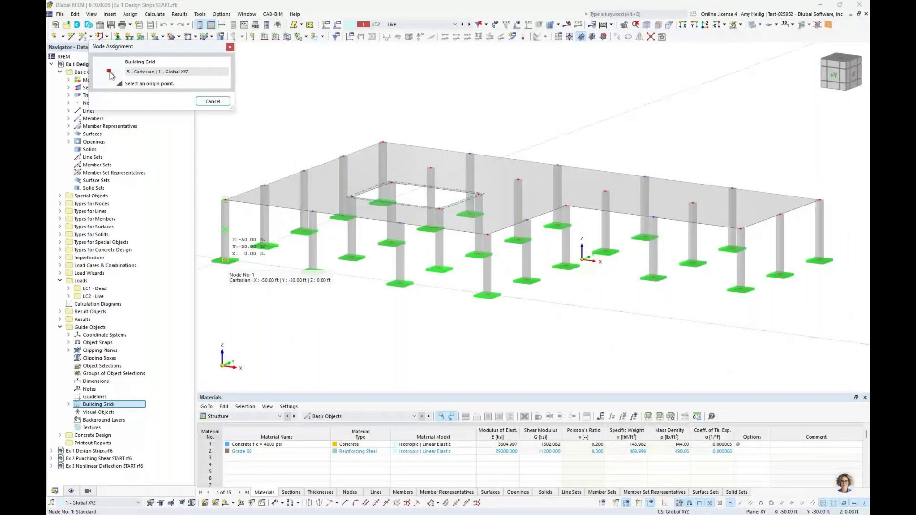
left_click(225, 260)
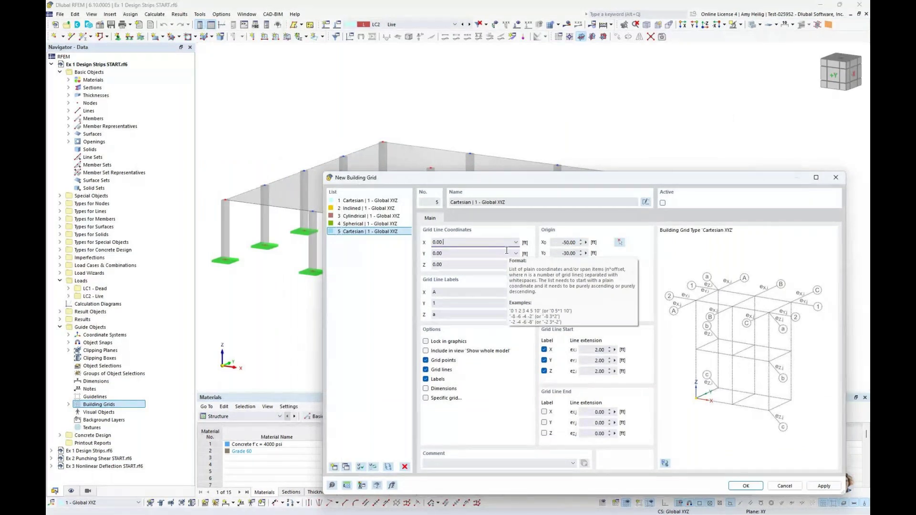
Step: Set the building grid's X grid line coordinates to 0.00 5*16.6667 ft, checking the bays against the model
type("16.6667")
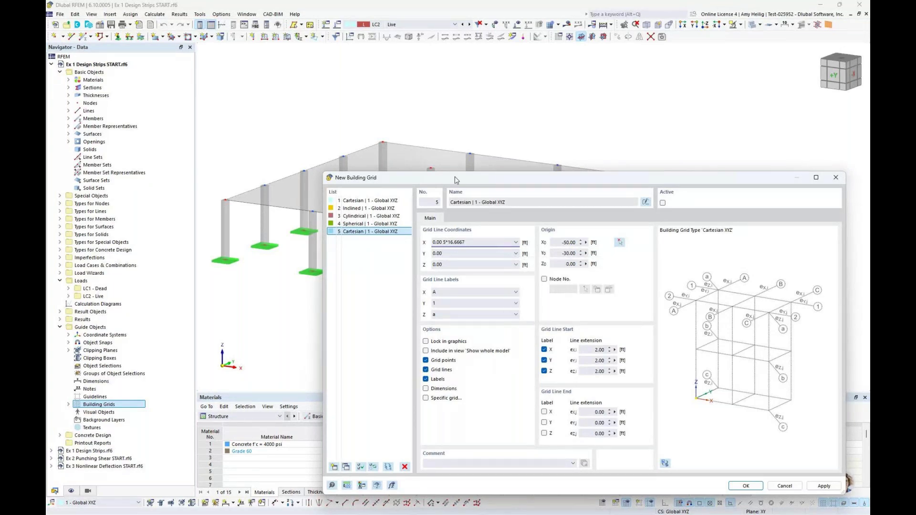
left_click_drag(455, 180, 451, 353)
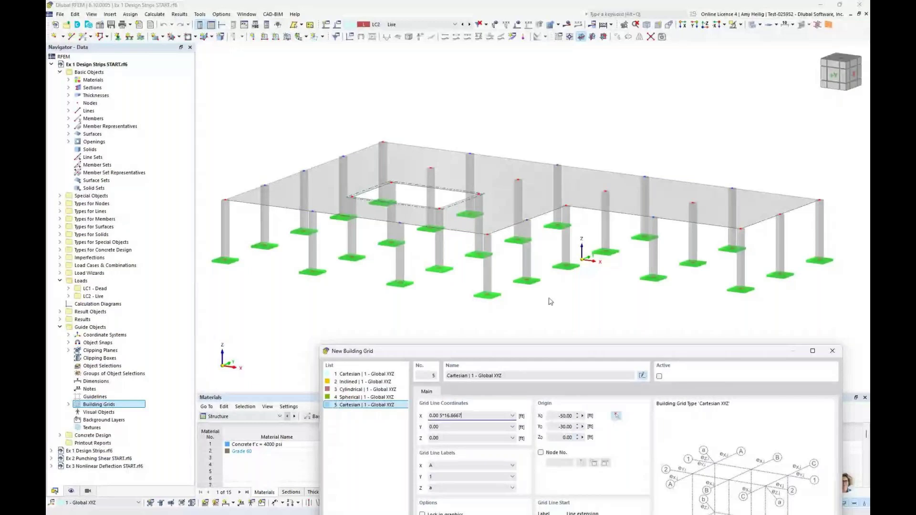
left_click_drag(627, 357, 627, 137)
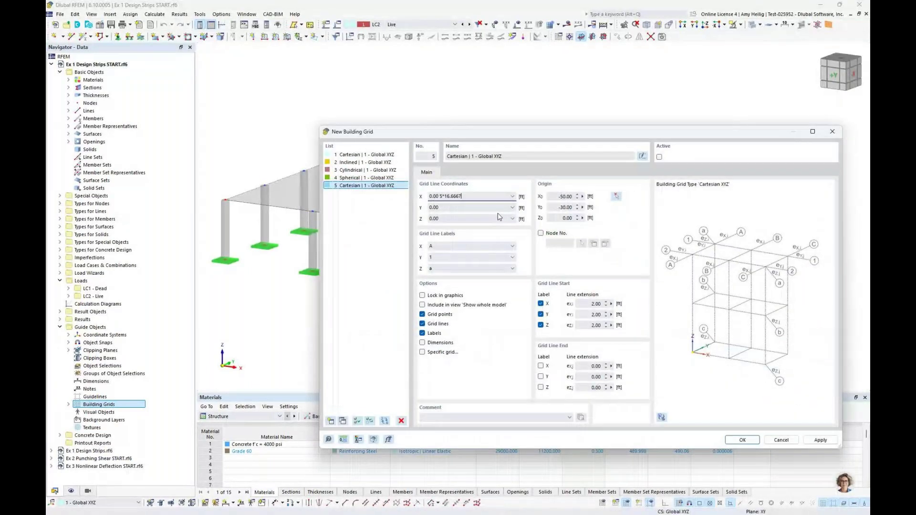
Step: Set the grid line coordinates to 0.00 4*12.5 ft in Y and 0.00 10 ft in Z, and create the building grid
left_click(448, 208)
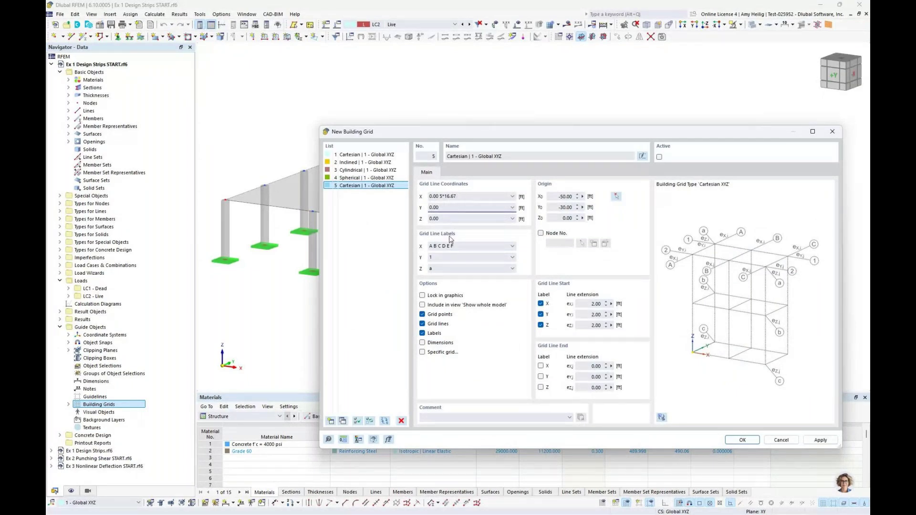
left_click_drag(427, 136, 480, 272)
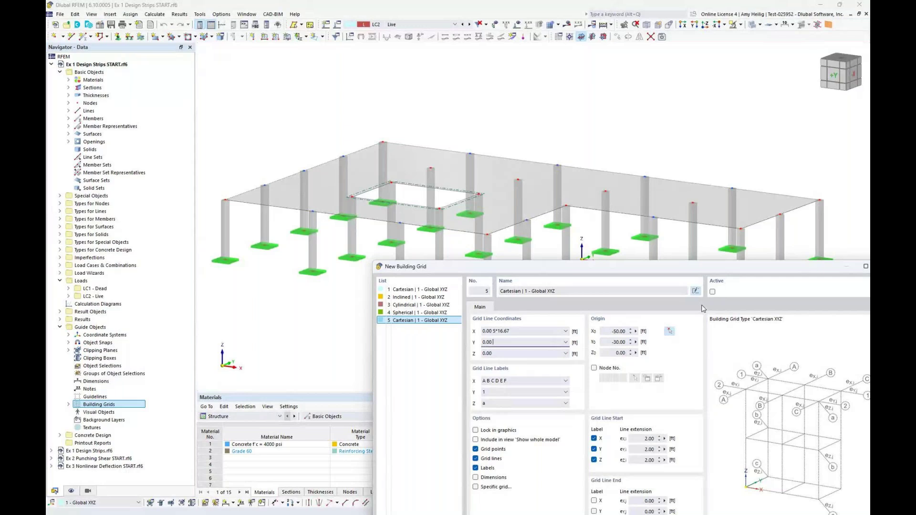
type("4*12.5")
left_click(517, 355)
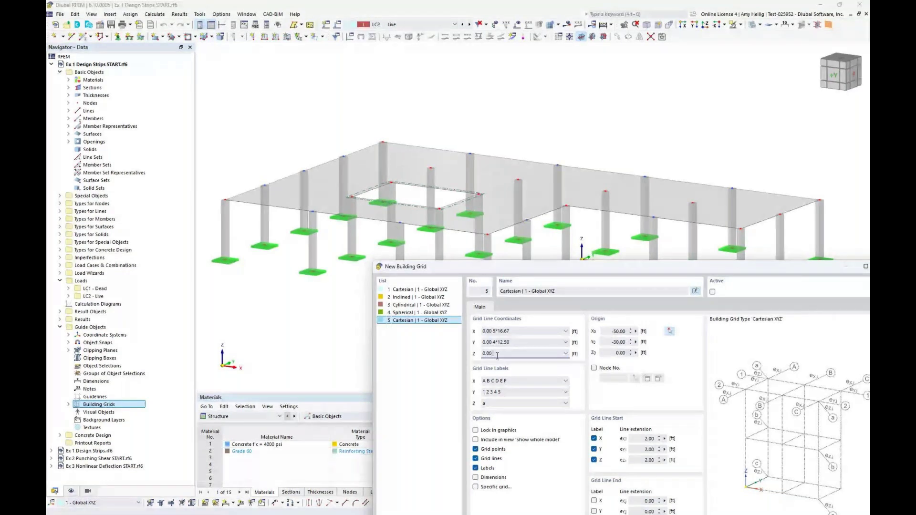
type("10")
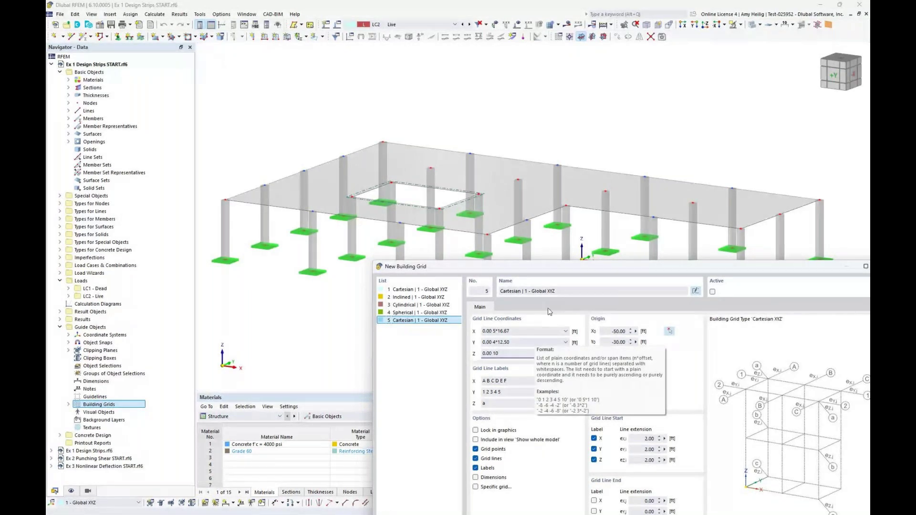
left_click_drag(567, 267, 427, 113)
left_click(655, 421)
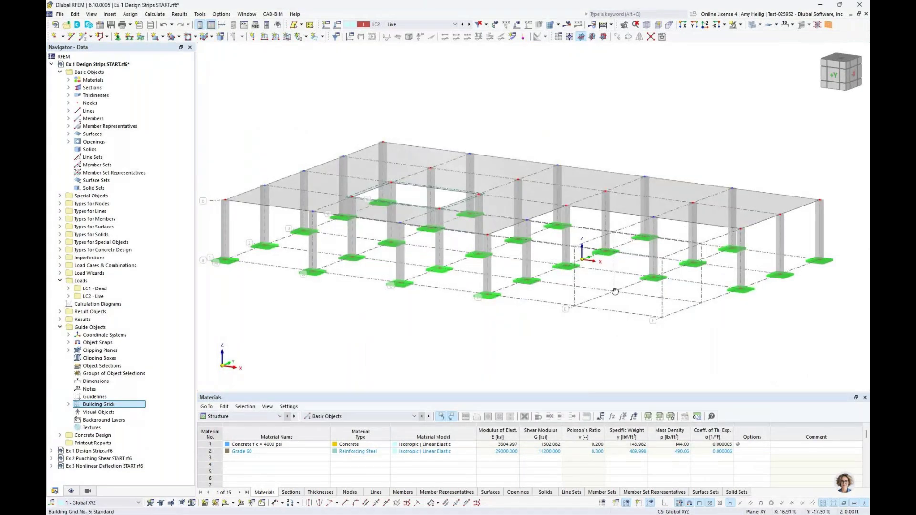
Step: Start a new design strip wizard and choose building grid 5 - Cartesian | 1 - Global XYZ as its reference grid
middle_click_drag(615, 300, 612, 305, "ctrl")
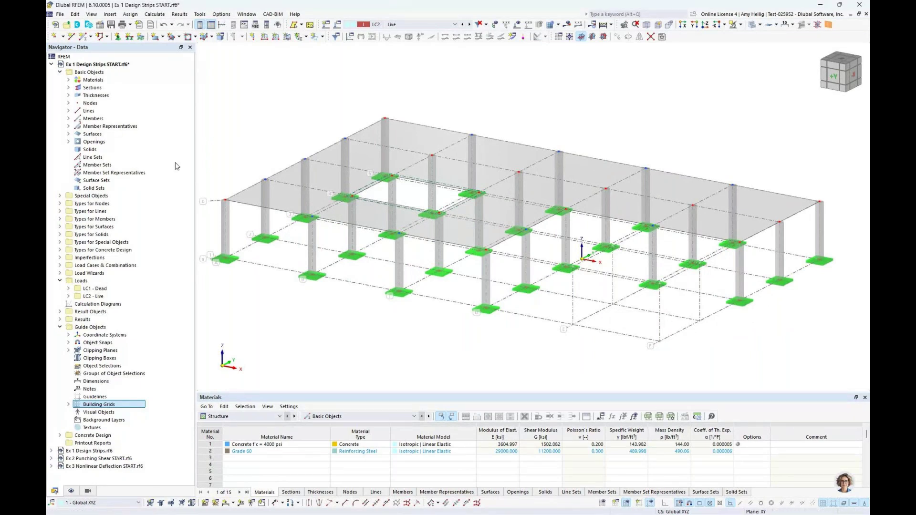
left_click(60, 327)
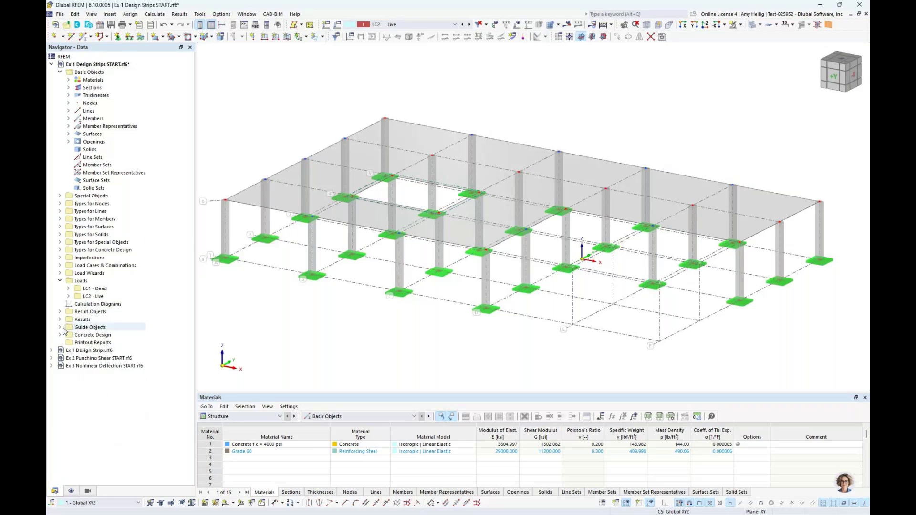
left_click(59, 196)
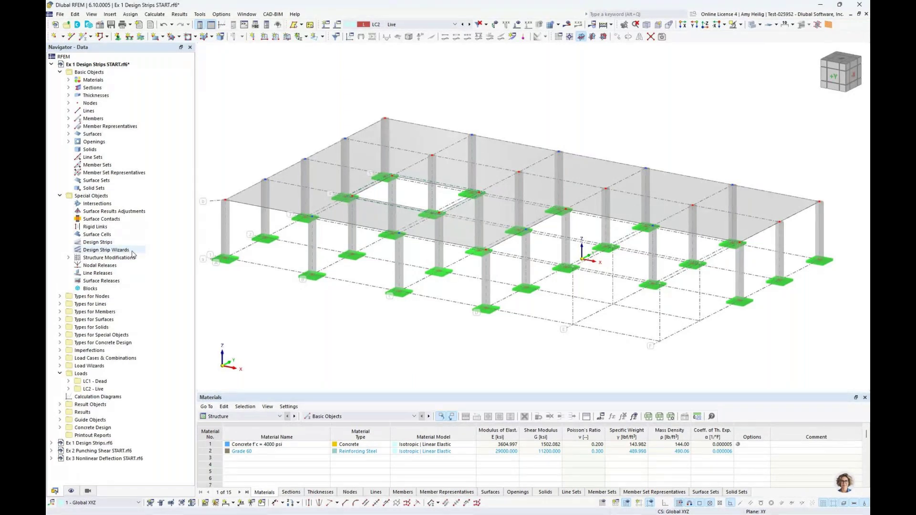
double_click(106, 252)
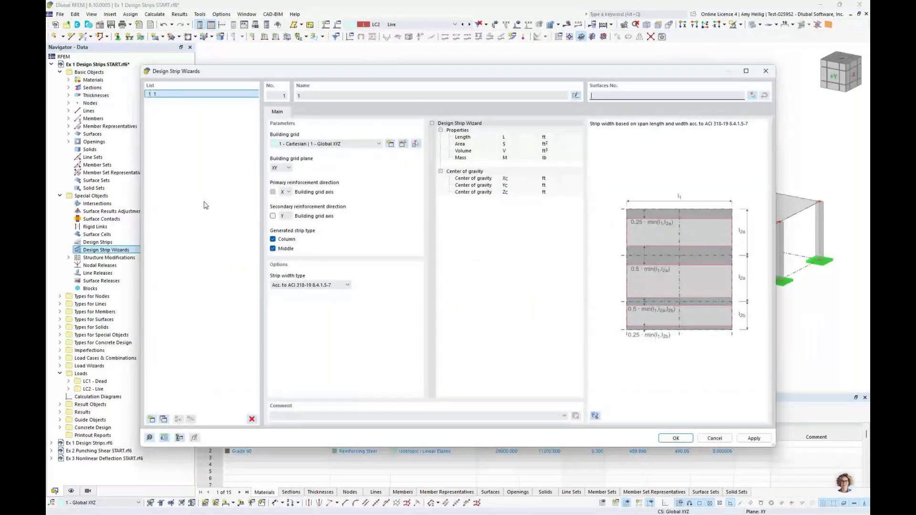
left_click(316, 145)
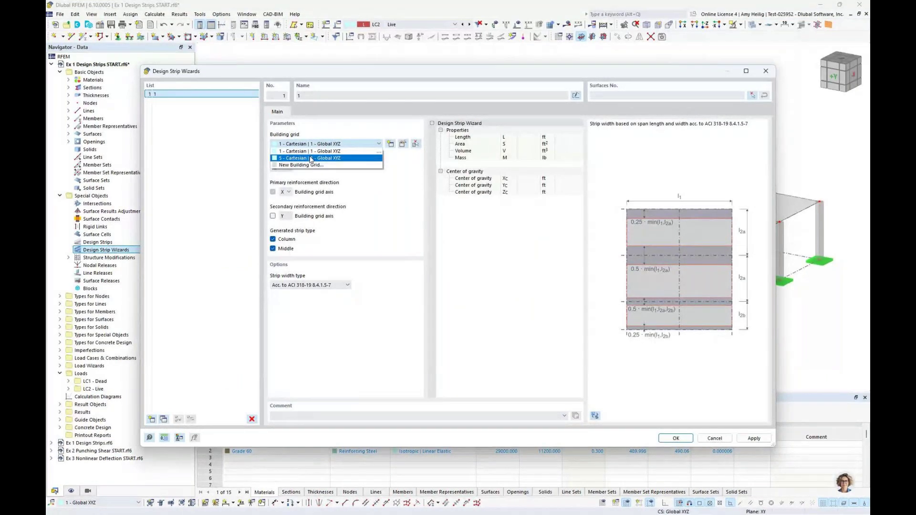
left_click(311, 159)
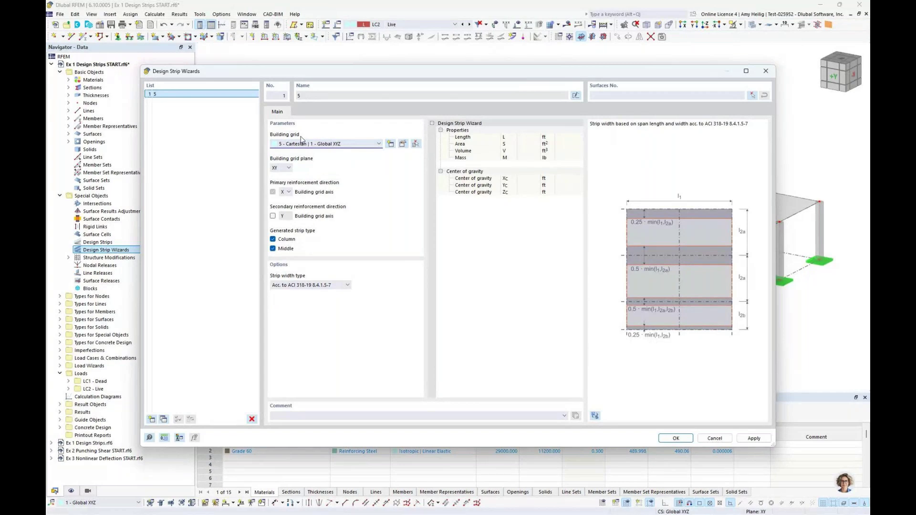
left_click_drag(322, 72, 464, 275)
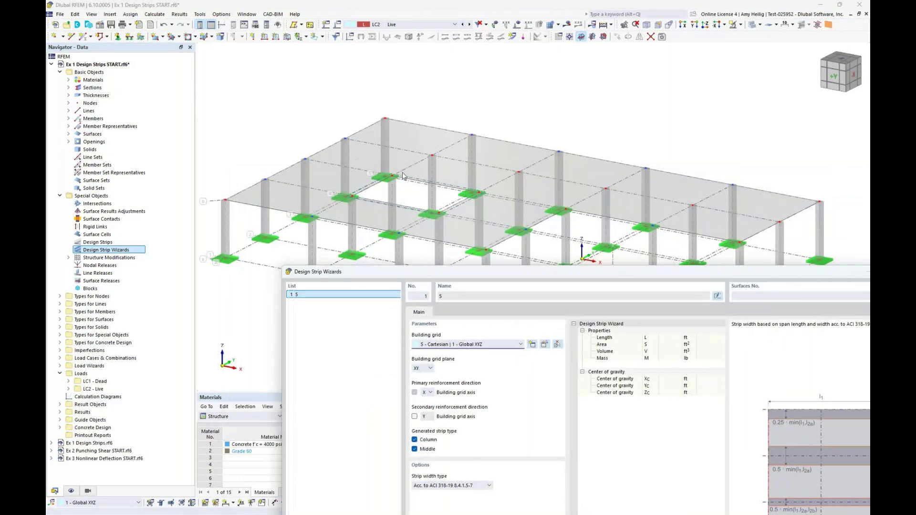
left_click_drag(409, 272, 295, 90)
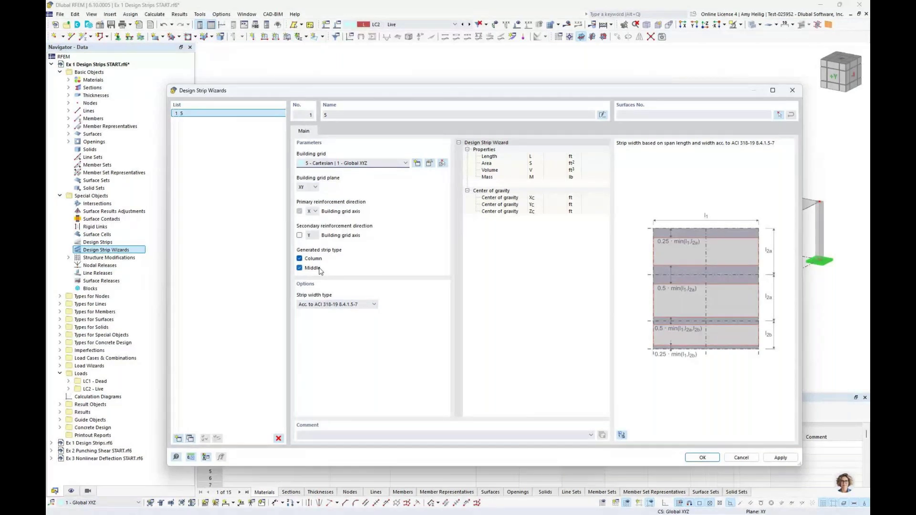
Step: Compare the strip width types Based on span width and User-defined, and return to Acc. to ACI 318-19 8.4.1.5-7
left_click(365, 304)
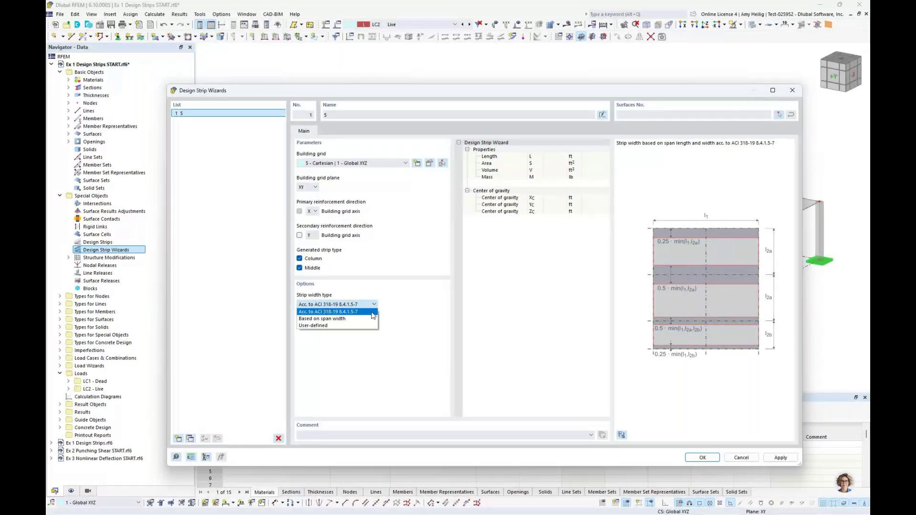
left_click(361, 320)
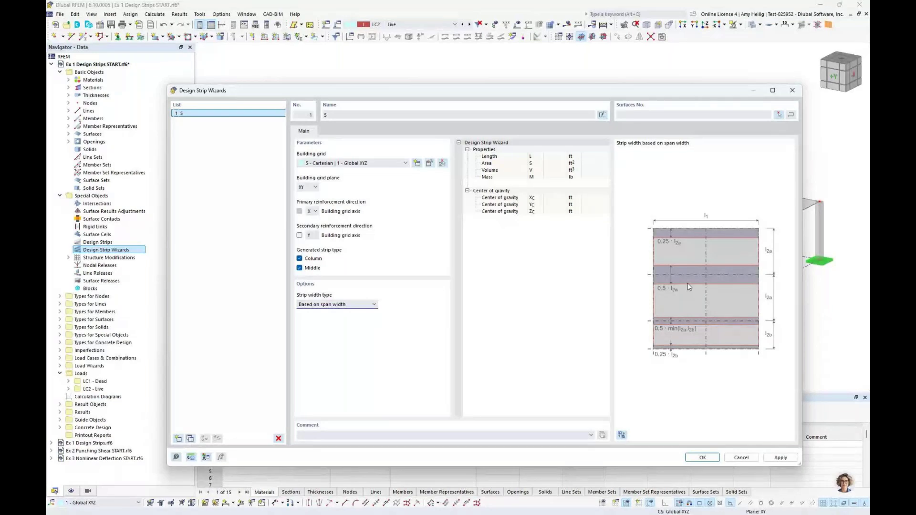
left_click(353, 304)
left_click(328, 326)
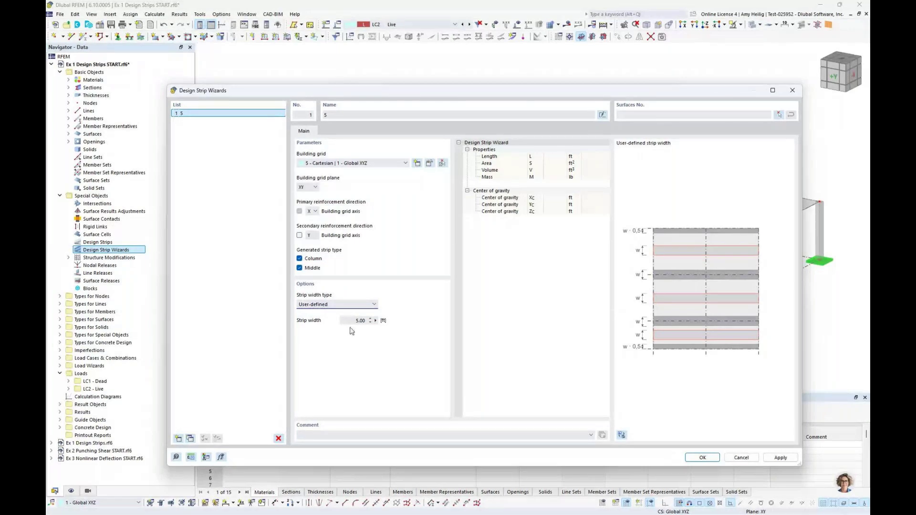
left_click(336, 304)
left_click(336, 313)
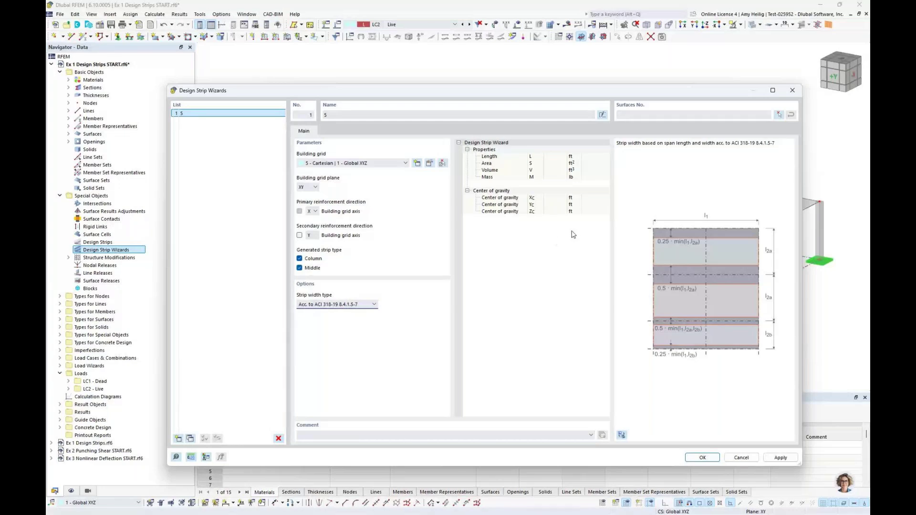
Step: Assign the slab surface (No. 1) to the design strip wizard and generate the column and middle strips
left_click(658, 115)
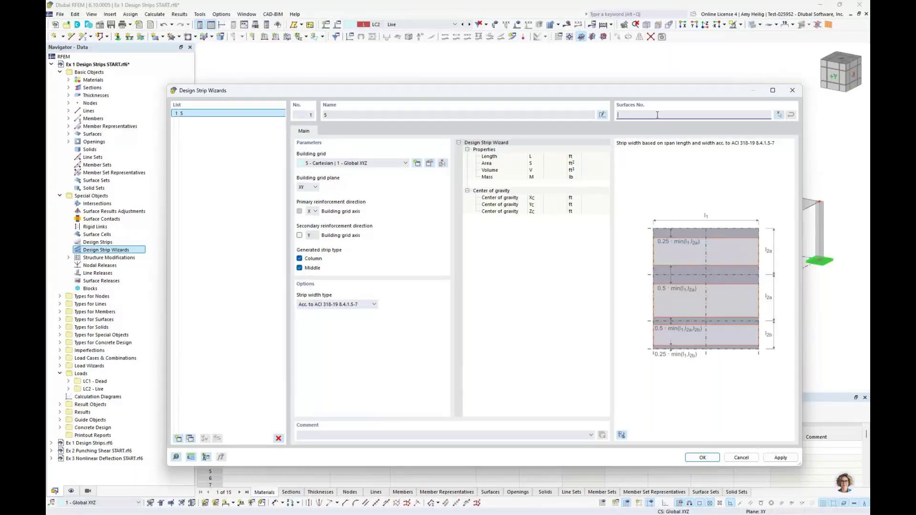
left_click(778, 116)
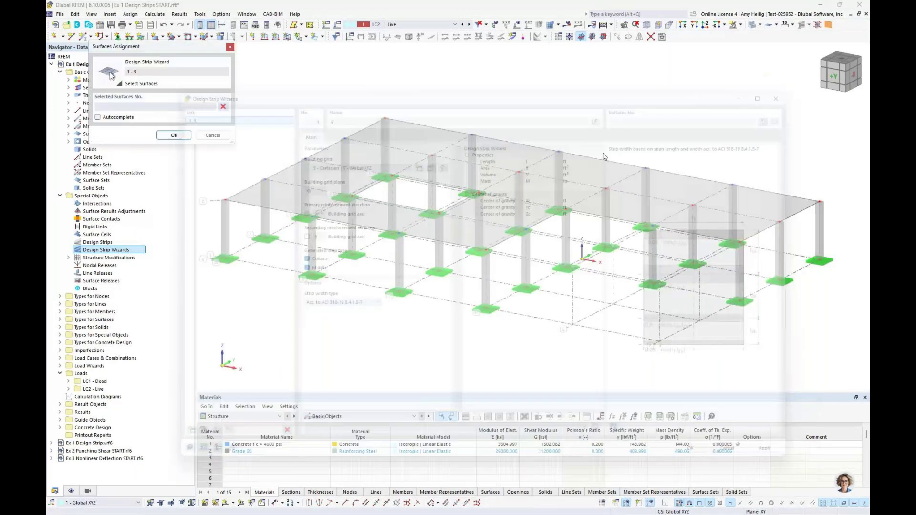
left_click(454, 182)
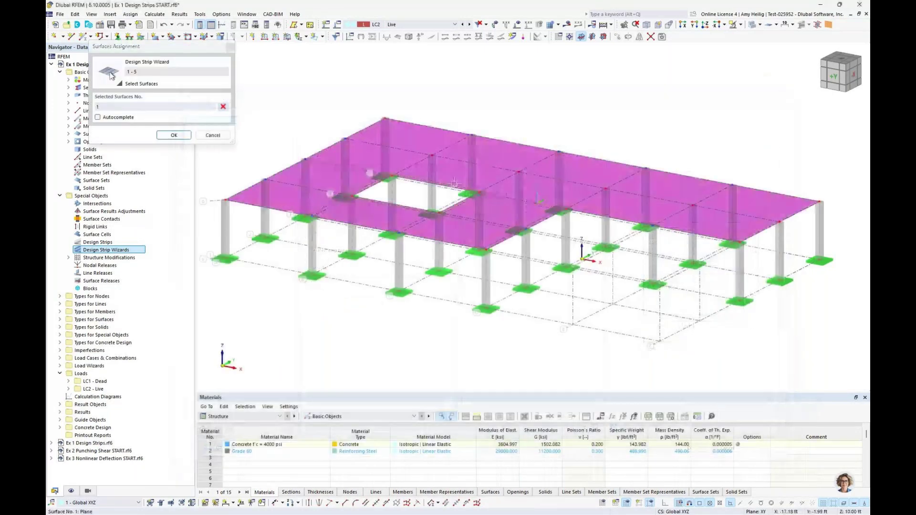
left_click(175, 135)
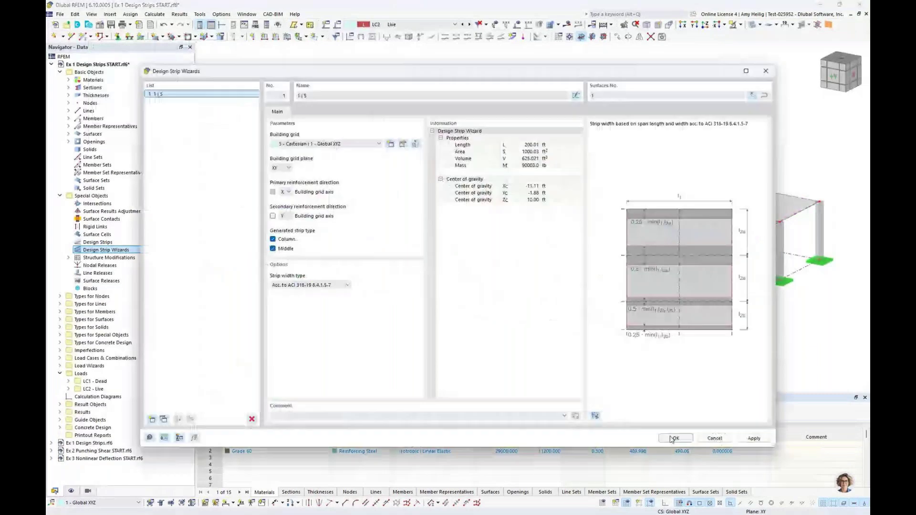
left_click(673, 438)
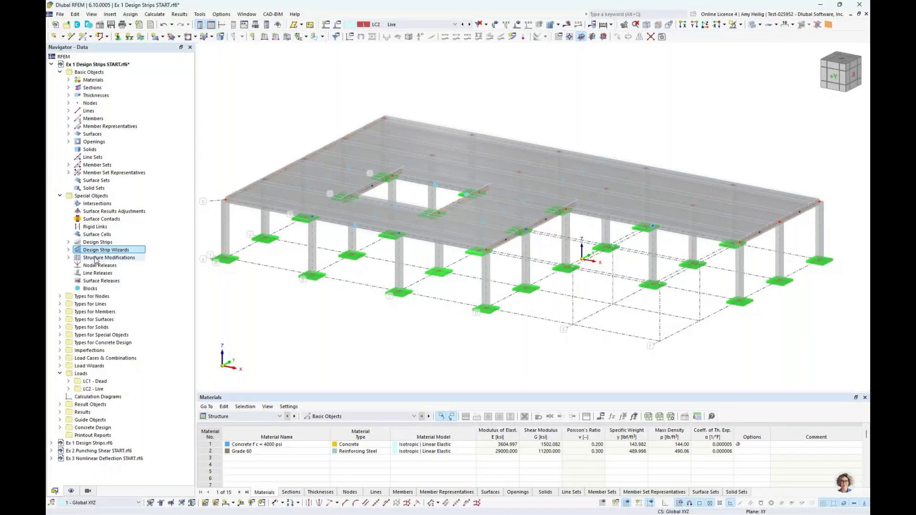
Step: List the generated design strips and look up the wizard's command for disconnecting them
left_click(68, 242)
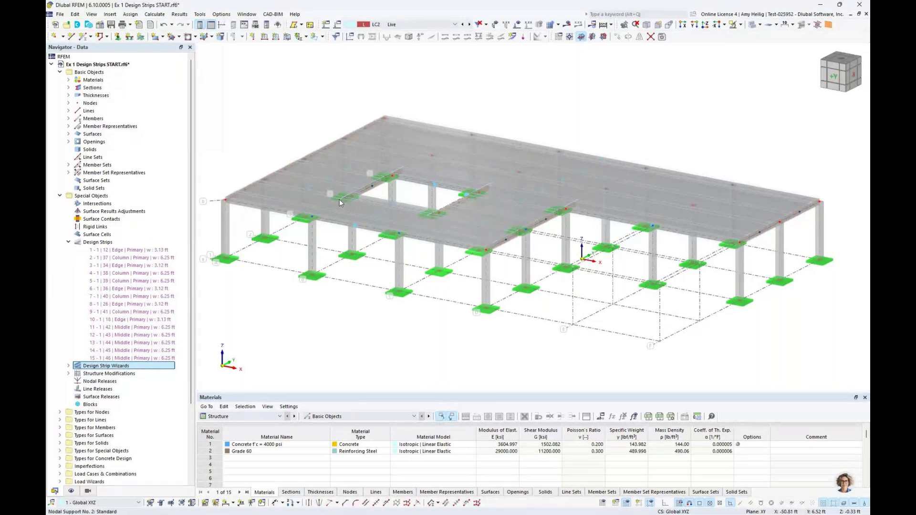
right_click(127, 367)
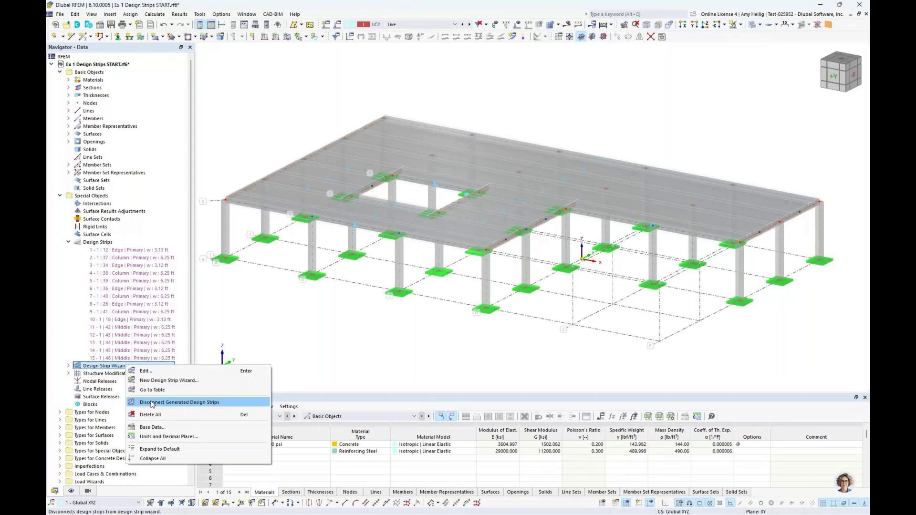
left_click(295, 338)
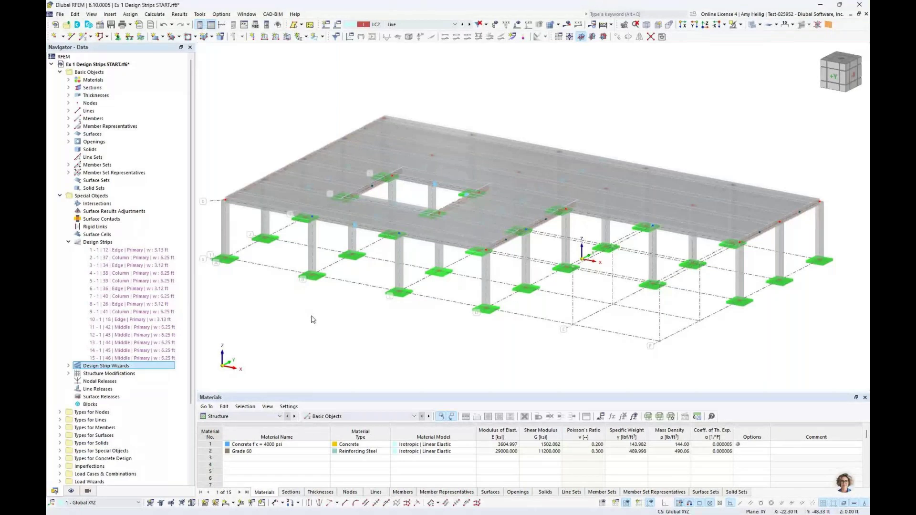
Step: Inspect the member type and integration dimensions of middle strip member 37, leaving its settings as they are
double_click(294, 197)
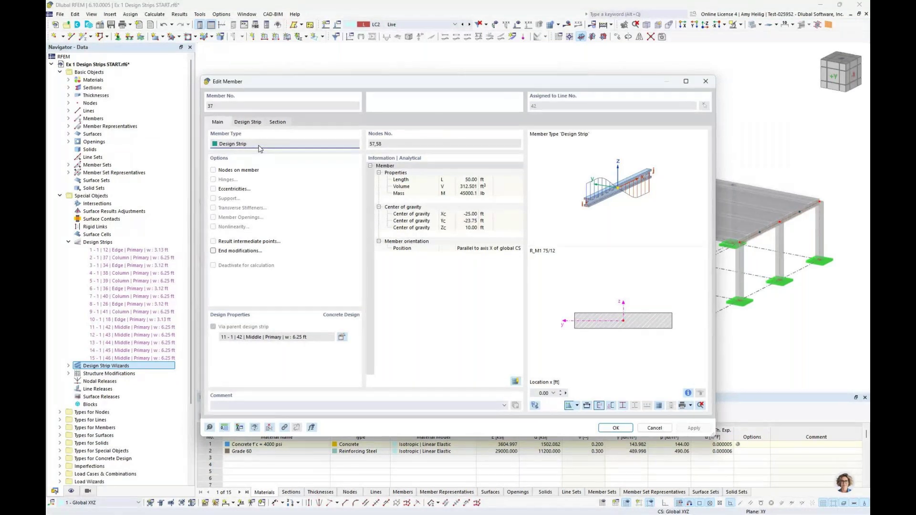
left_click(251, 122)
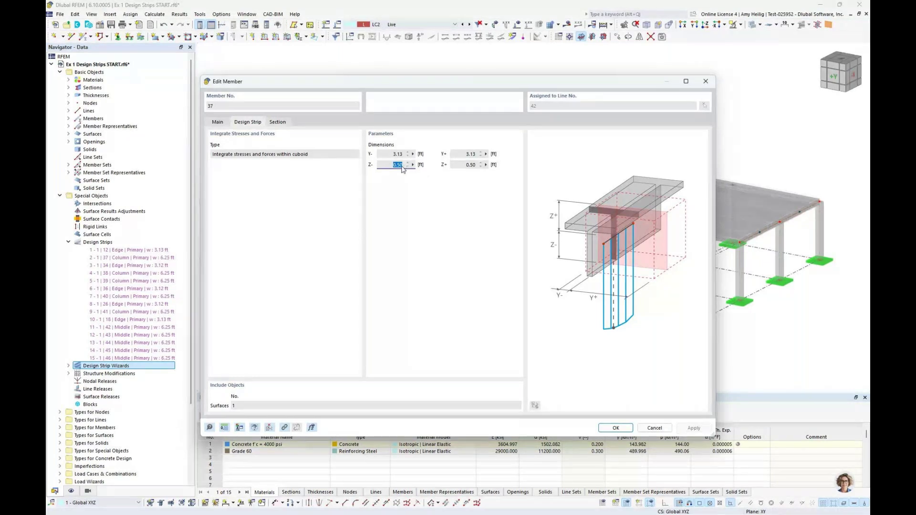
left_click(219, 122)
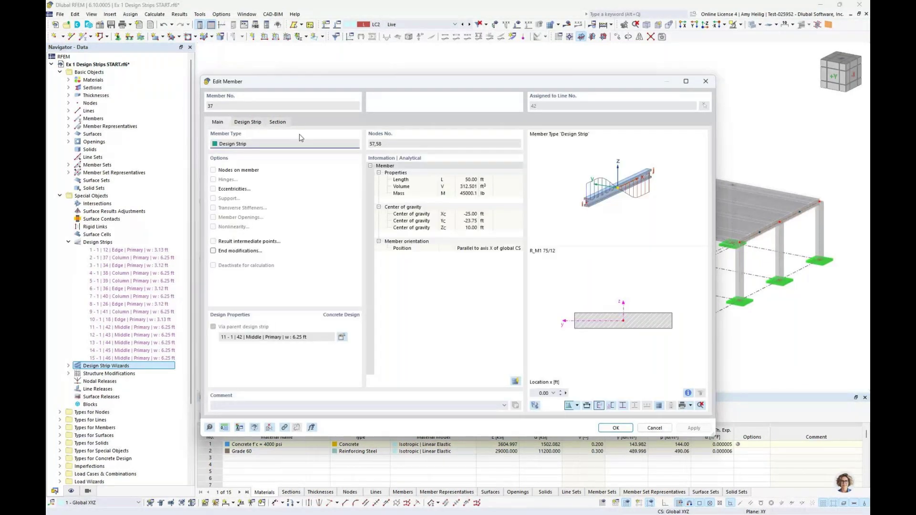
left_click(655, 428)
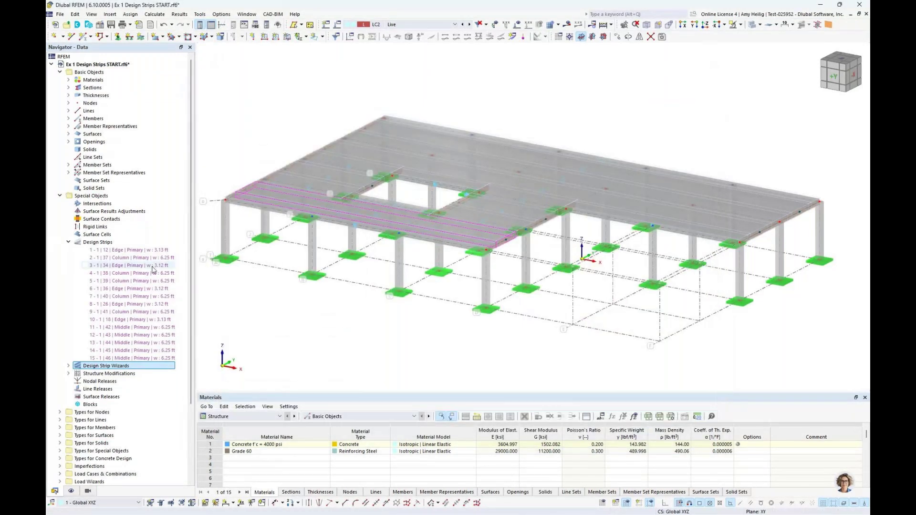
Step: Open the generated design strips for editing
right_click(128, 241)
left_click(144, 244)
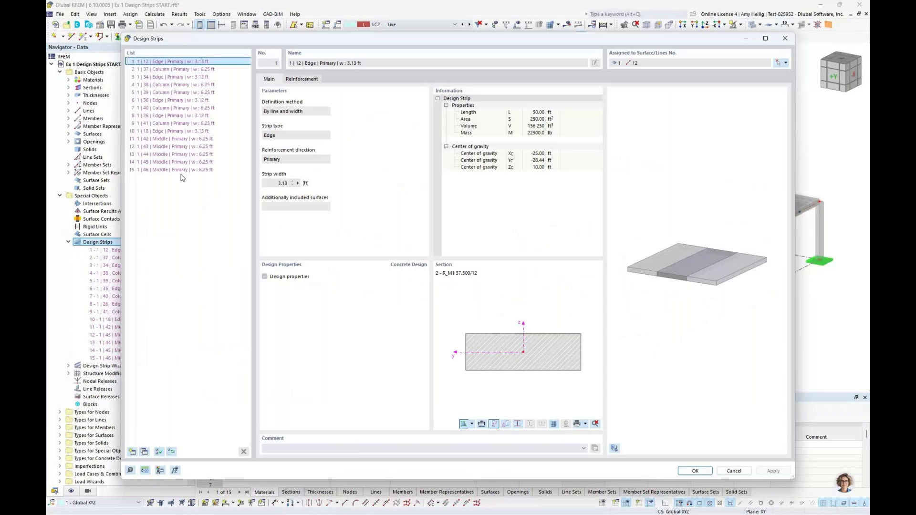
Step: Add a new blank design strip and delete it again
left_click(132, 452)
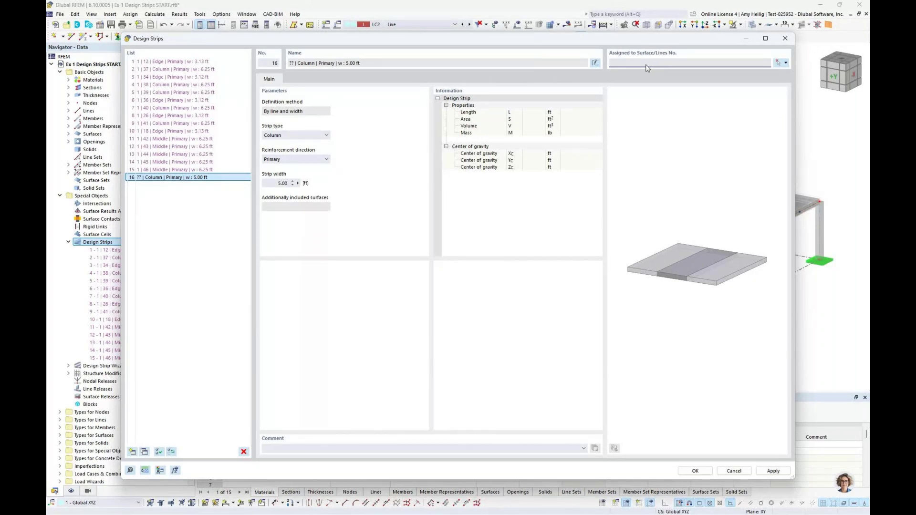
left_click(244, 452)
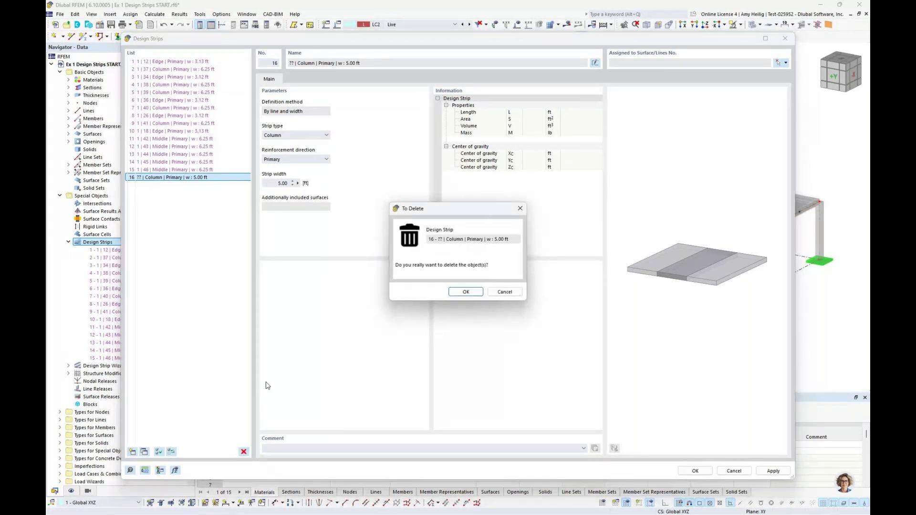
key("Return")
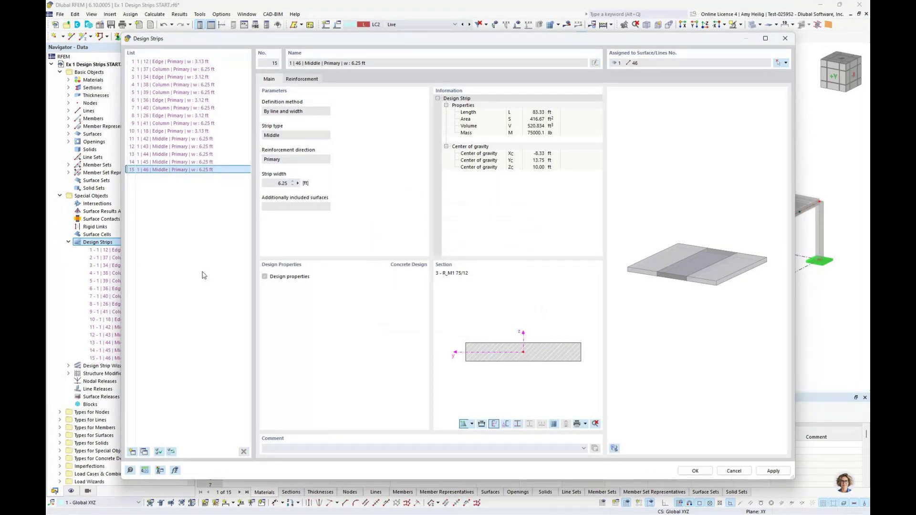
Step: For all 15 design strips, disable the minimum gap length of the top reinforcement and set its bar size to #6
left_click(214, 63)
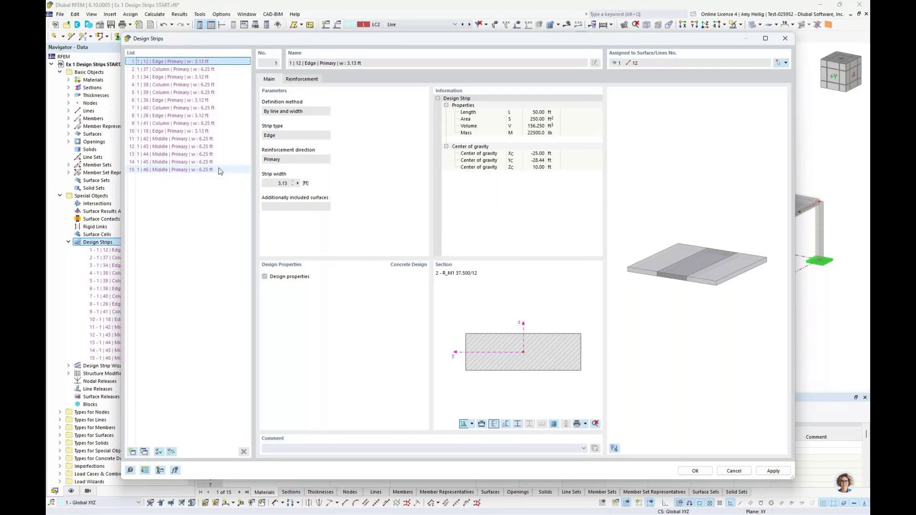
left_click(220, 170, "shift")
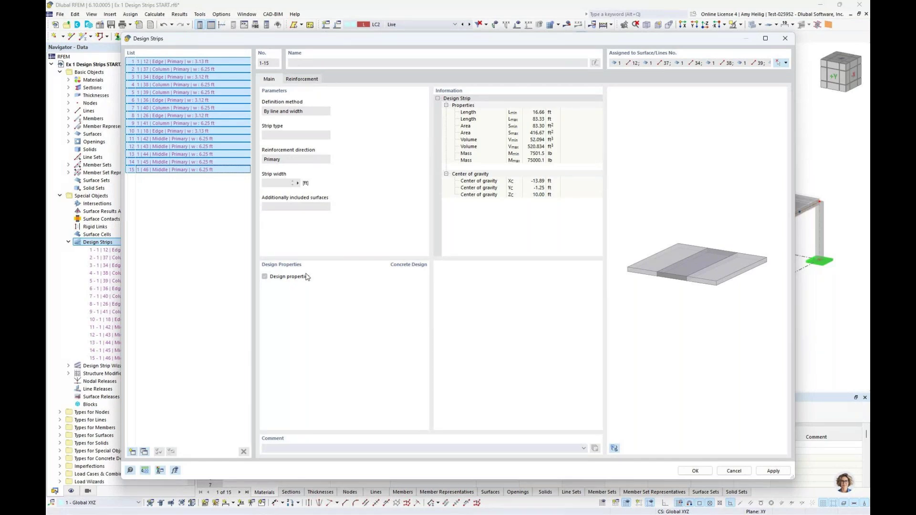
left_click(311, 83)
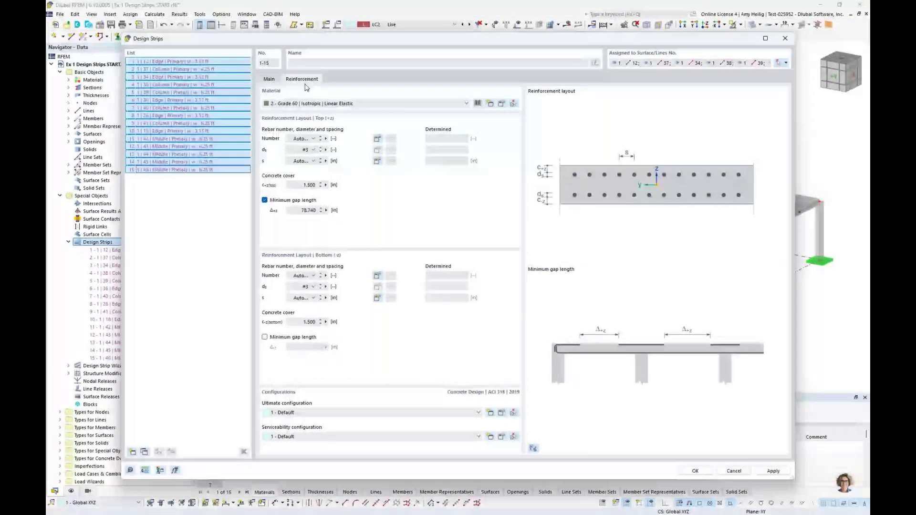
left_click(265, 200)
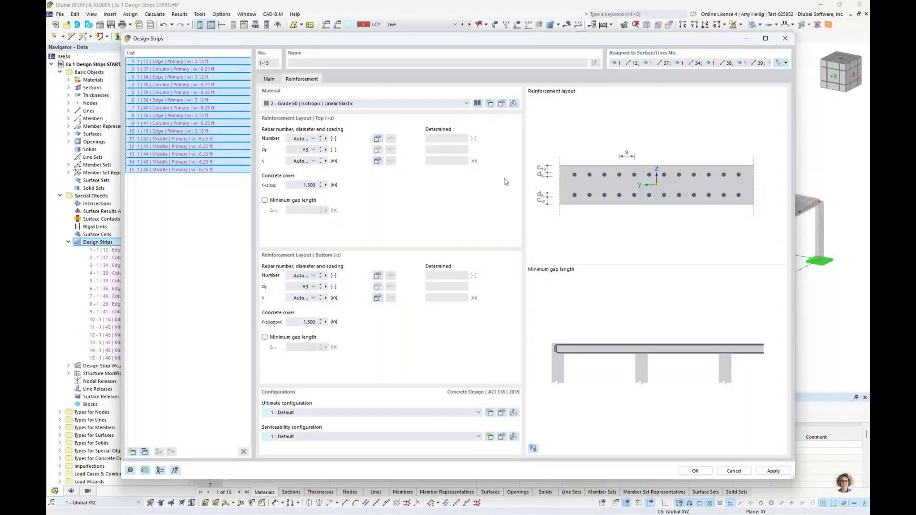
left_click(314, 150)
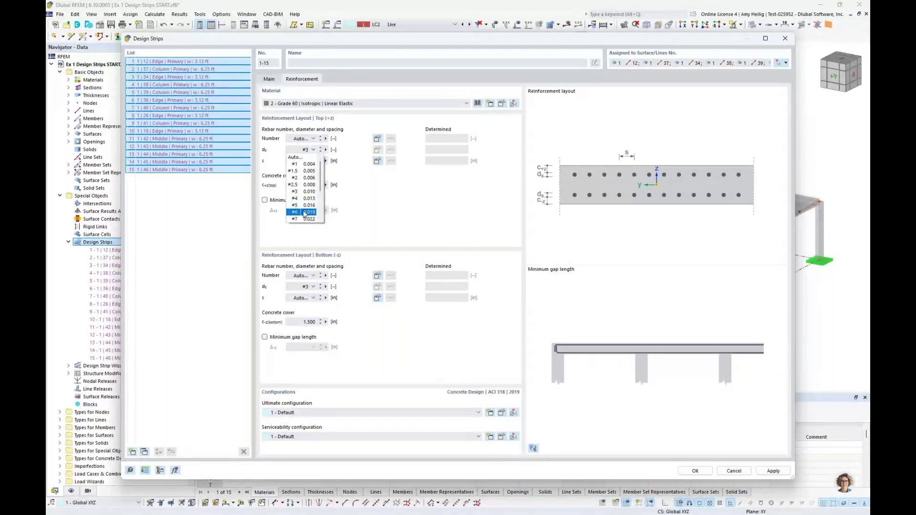
left_click(304, 212)
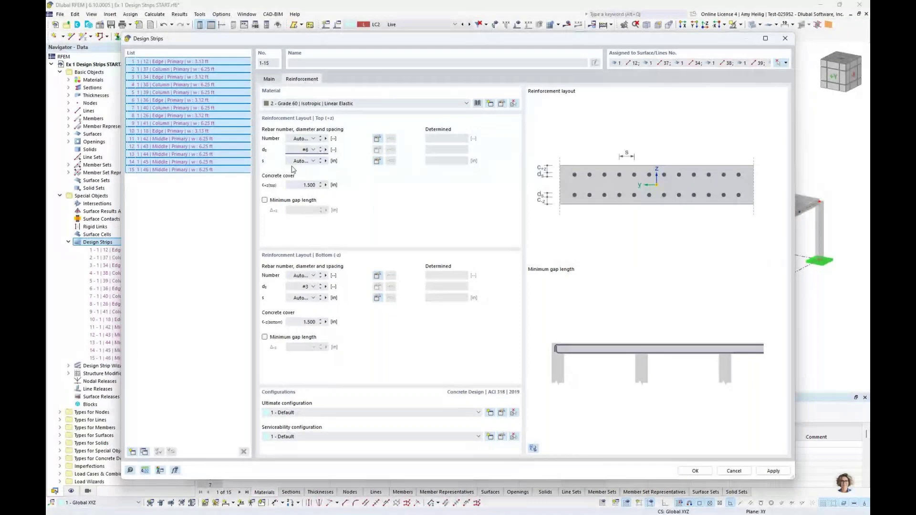
Step: Set the top reinforcement's automatic spacing limits to a 3 in minimum and a 12 in maximum
left_click(377, 161)
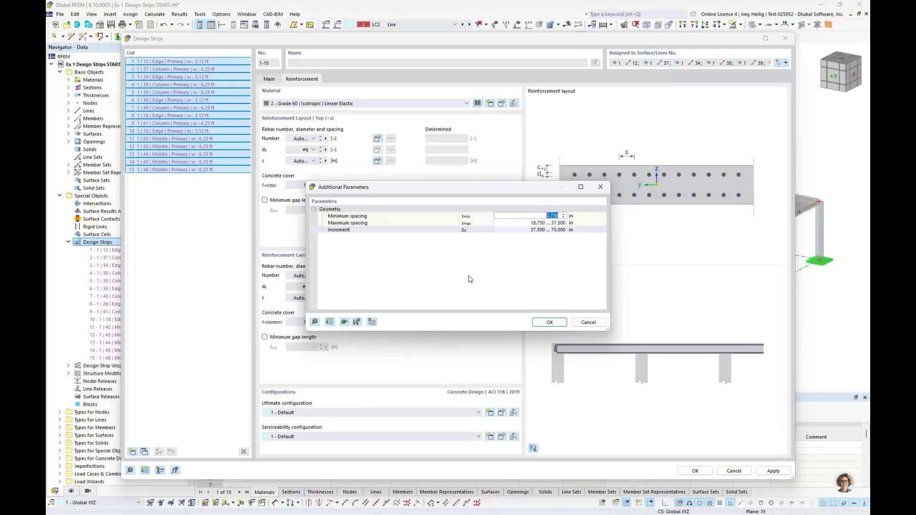
type("3.0")
key("Tab")
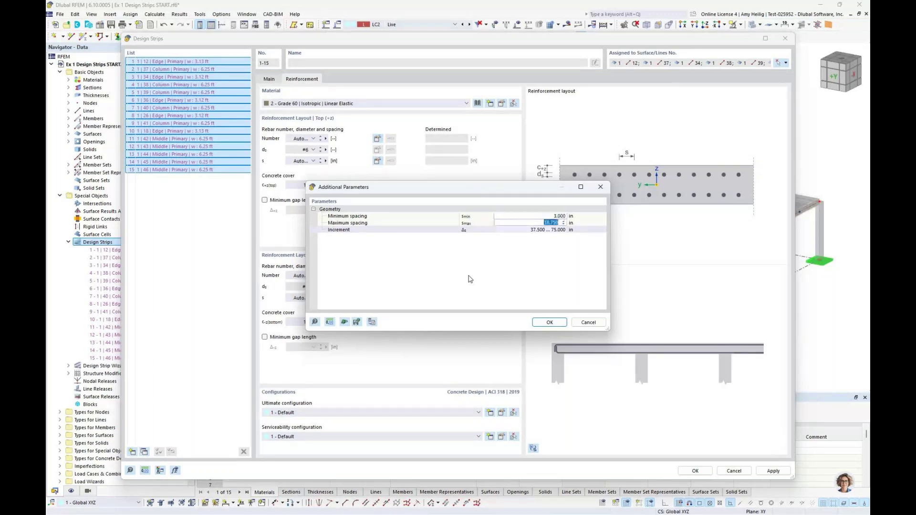
type("12")
key("Tab")
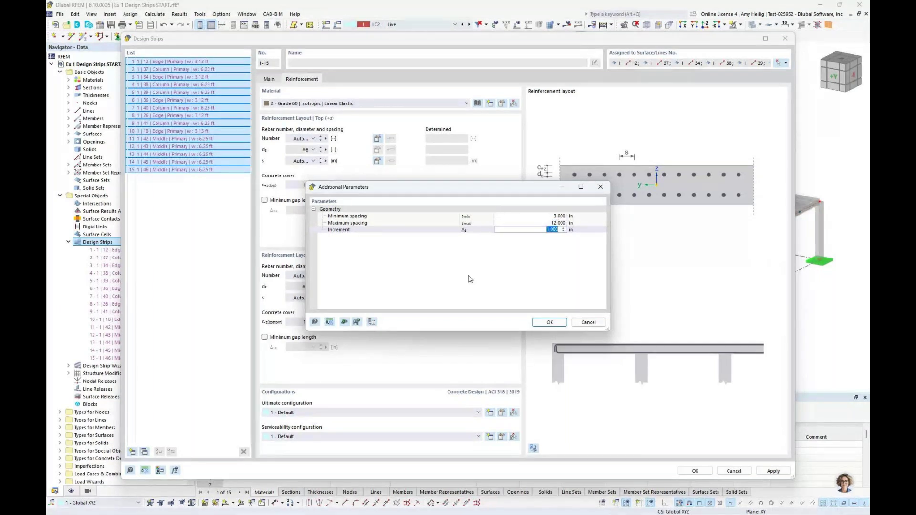
left_click(549, 323)
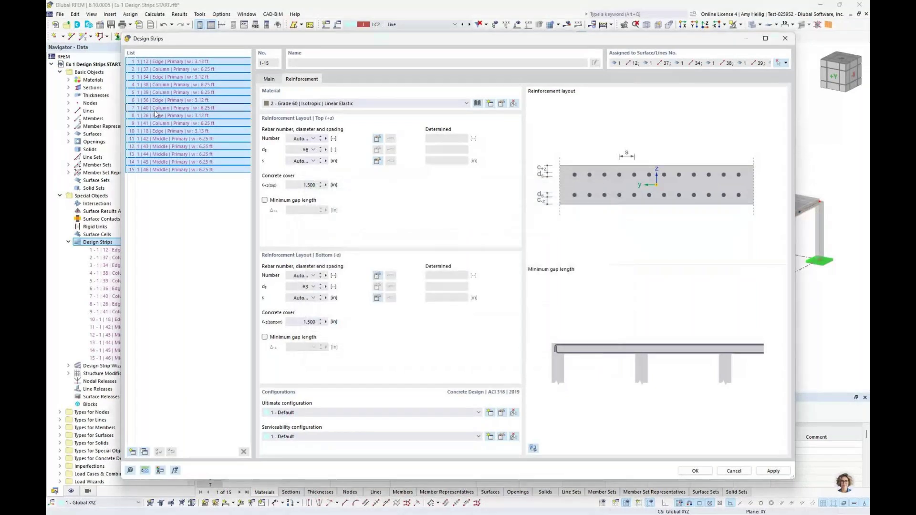
Step: Try the minimum gap length option for the top reinforcement of column strip 2 and turn it back off
left_click(205, 69)
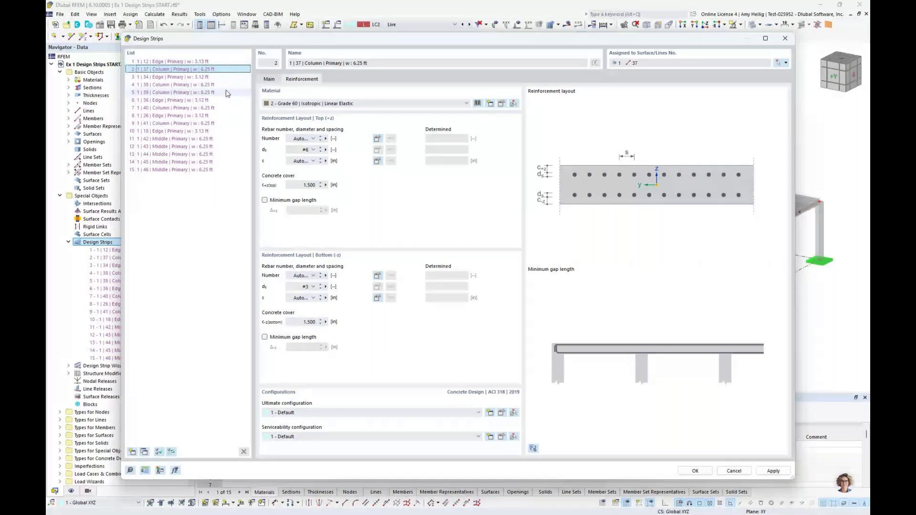
left_click(265, 201)
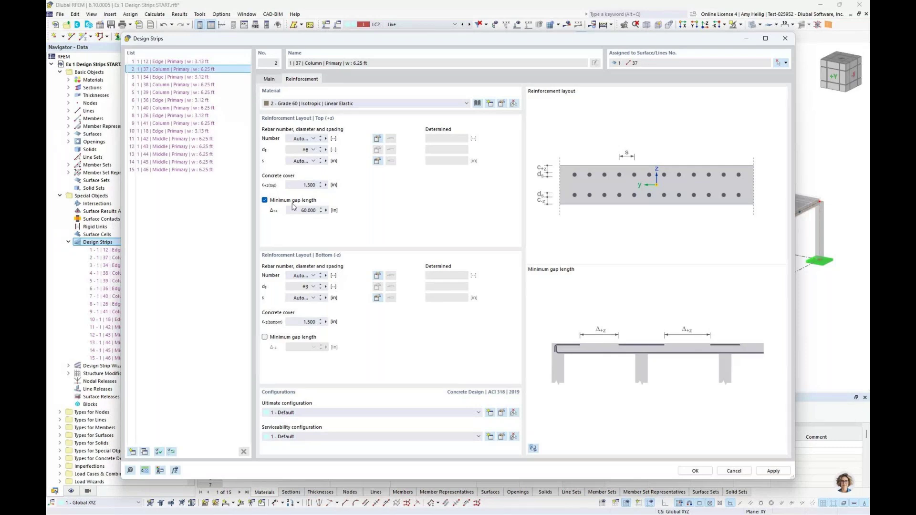
left_click(265, 201)
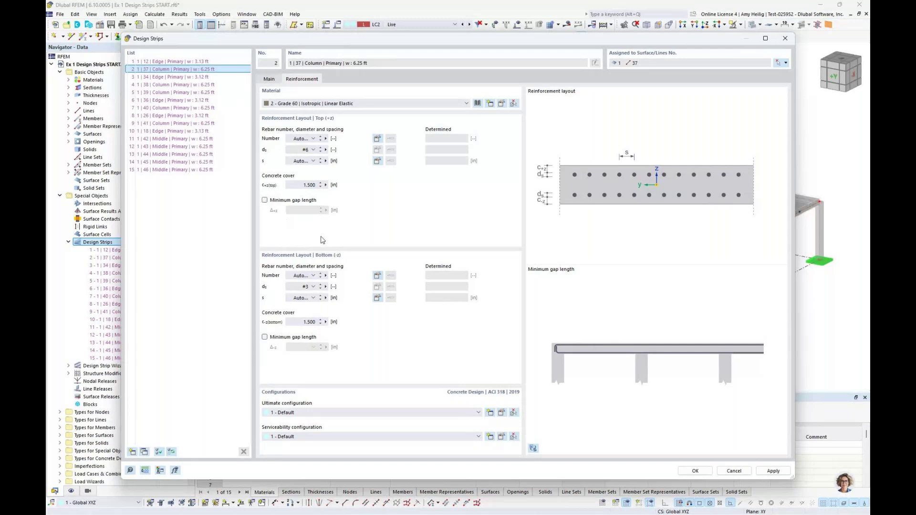
Step: Select all 15 design strips and set the bar size of their bottom reinforcement to #3
left_click(200, 62)
left_click(201, 170, "shift")
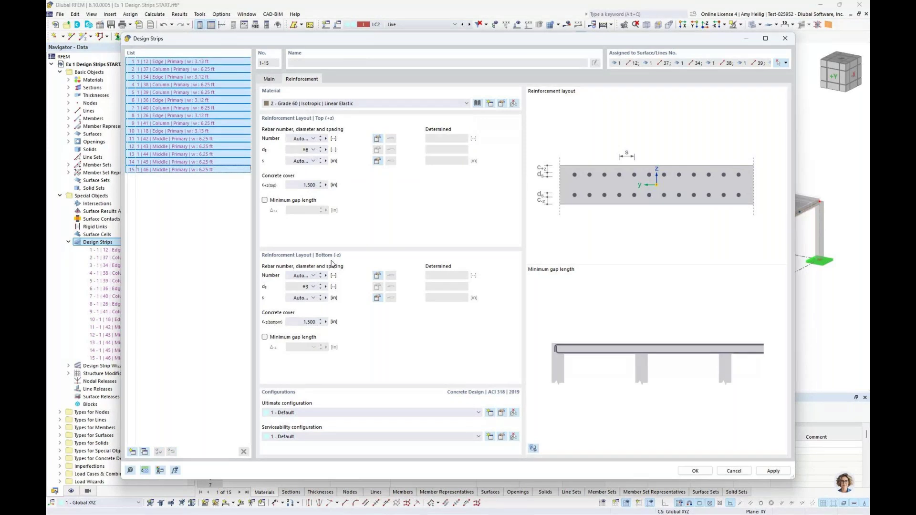
left_click(316, 287)
left_click(302, 315)
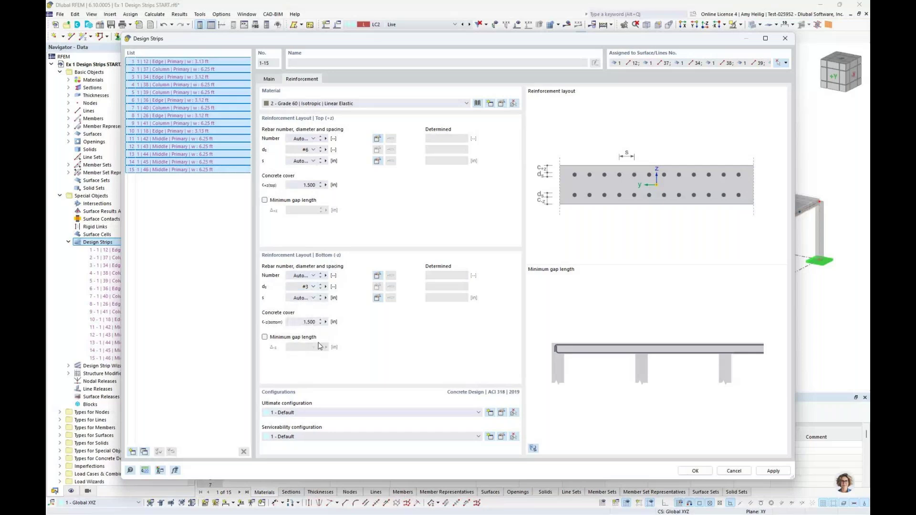
Step: Set the bottom reinforcement's automatic spacing to a 12 in maximum with a 1.0 in increment for all 15 design strips
left_click(377, 299)
left_click(502, 224)
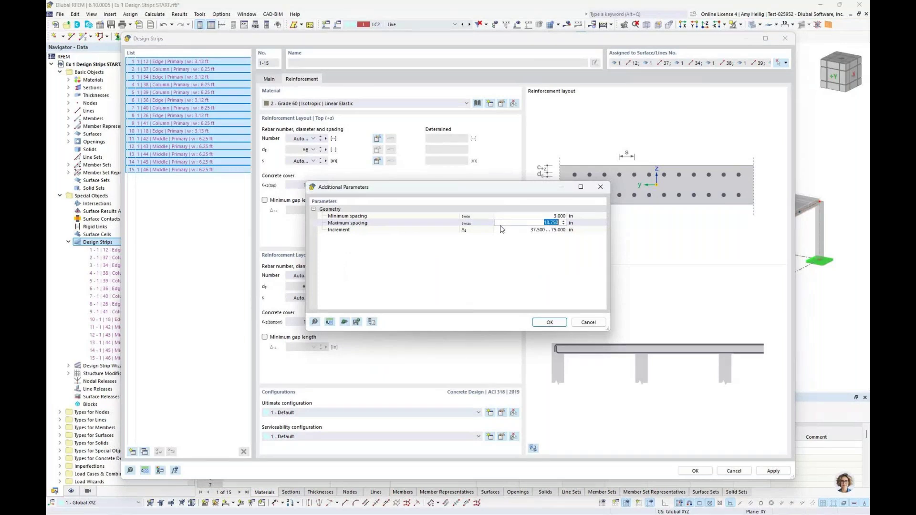
type("12")
left_click(502, 229)
type("1.0")
left_click(508, 208)
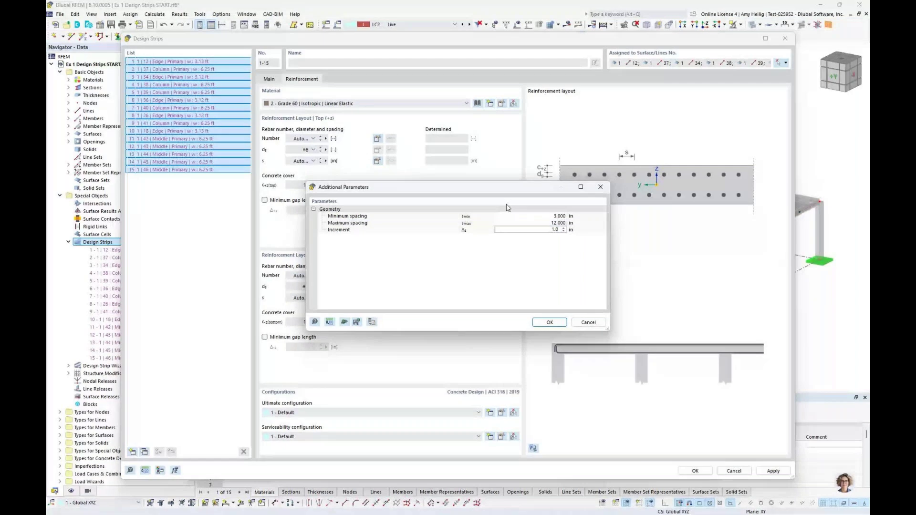
left_click(549, 323)
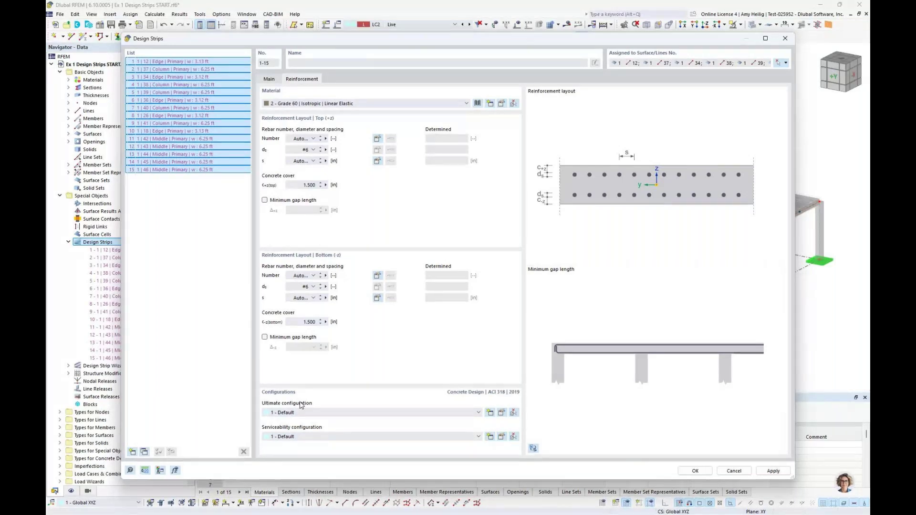
Step: Exclude the torsional moments from the member internal forces considered in the Default strength configuration
left_click(501, 414)
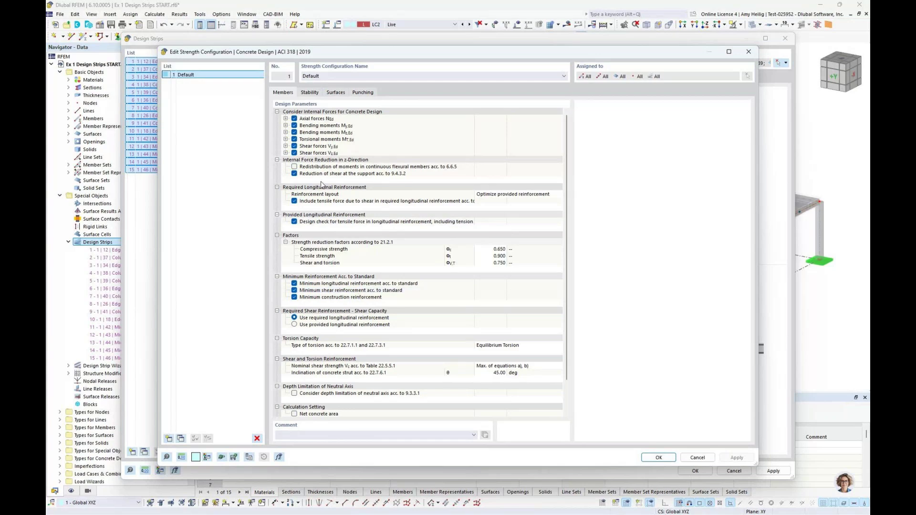
left_click(294, 139)
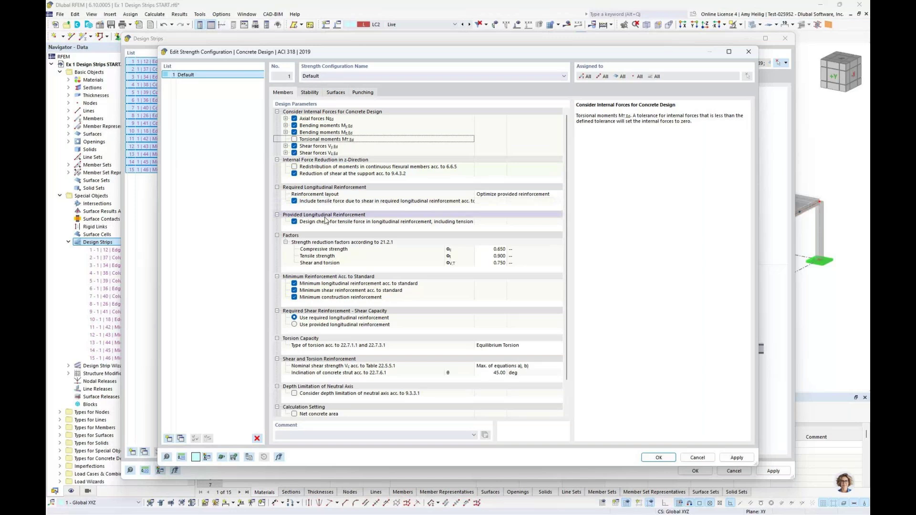
scroll(325, 220, "down", 3)
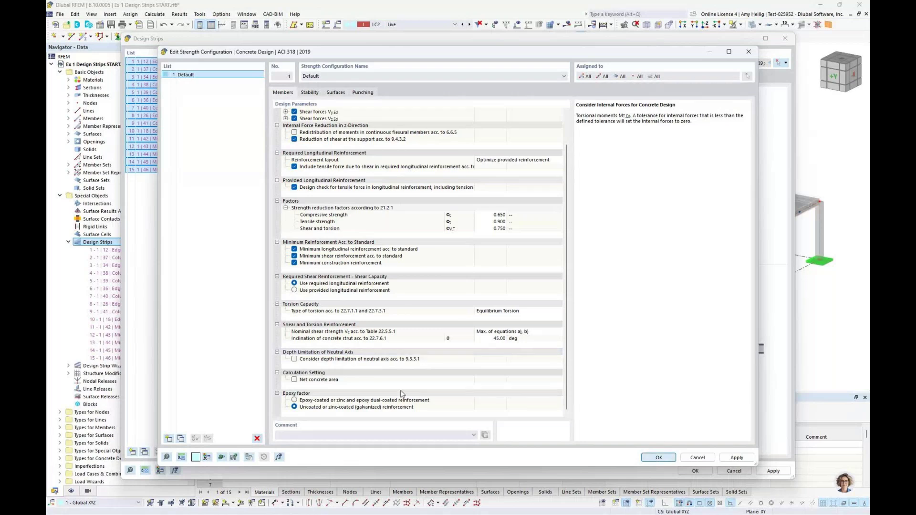
key("Return")
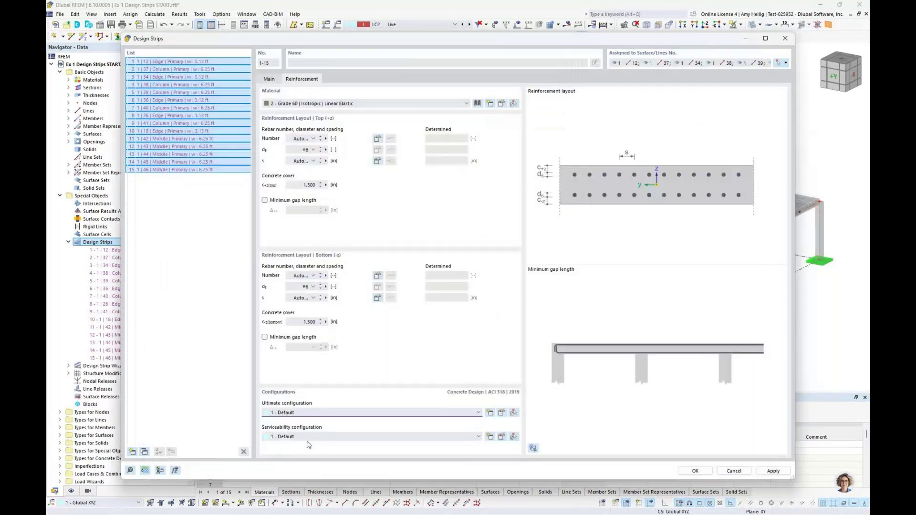
Step: Disable the design with direct crack width calculation in the Default serviceability configuration and accept the design strip settings
left_click(502, 437)
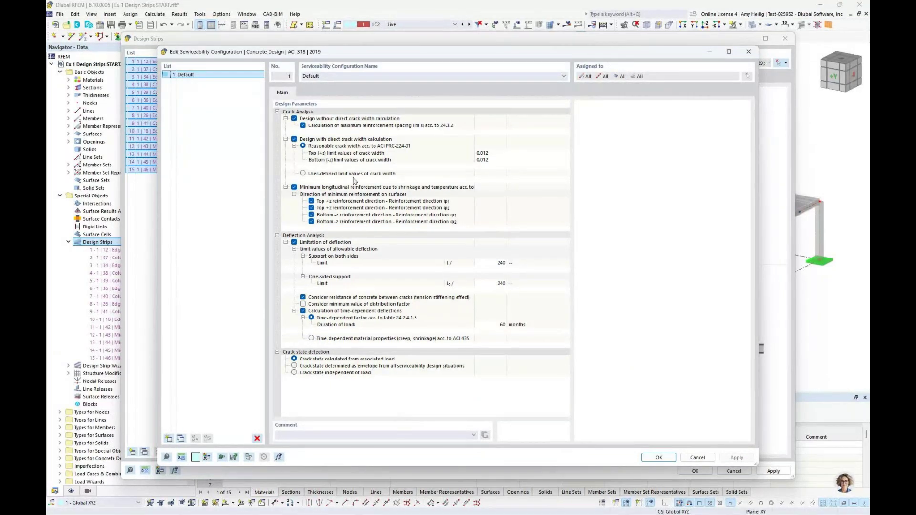
left_click(294, 139)
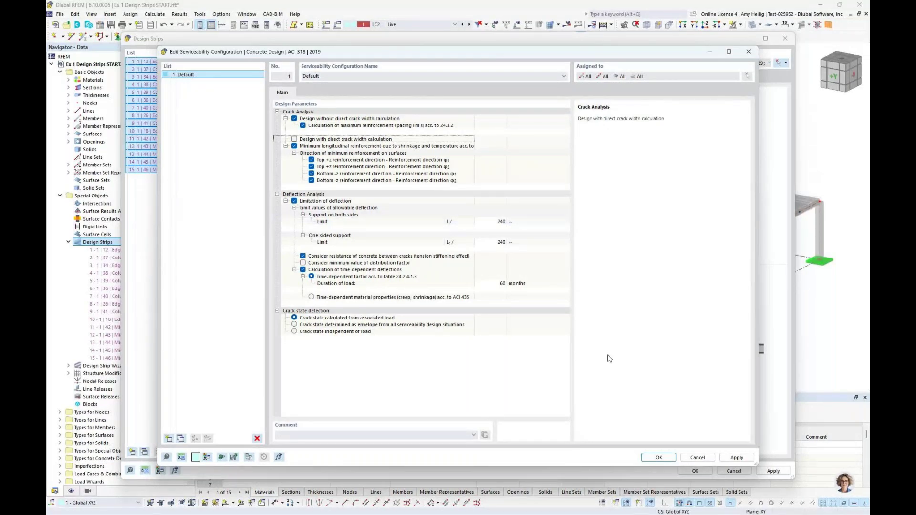
left_click(658, 458)
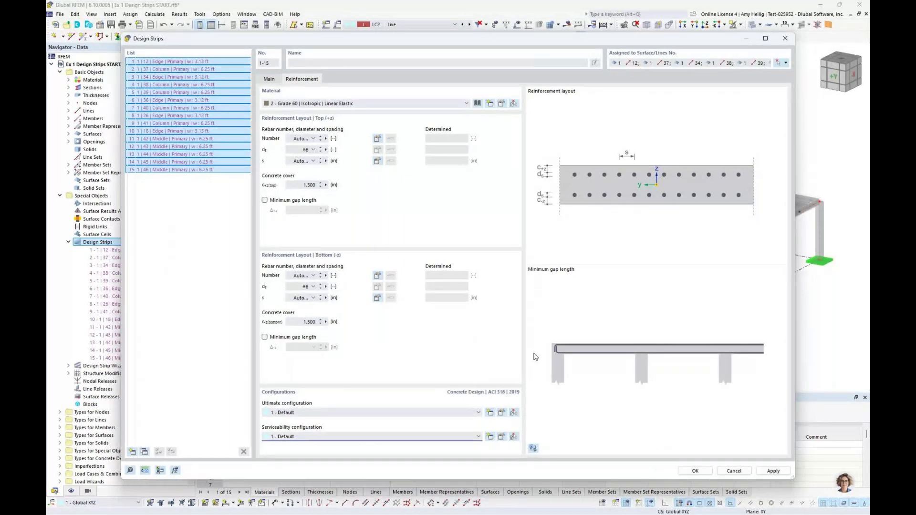
key("Return")
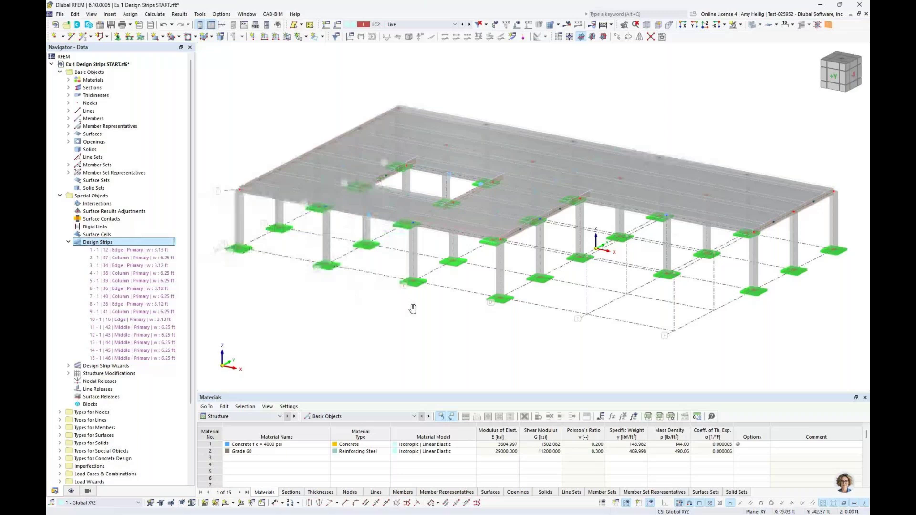
Step: Display the Concrete Design input data in an enlarged table and review the limit state types of design situations DS1 and DS2
left_click(69, 242)
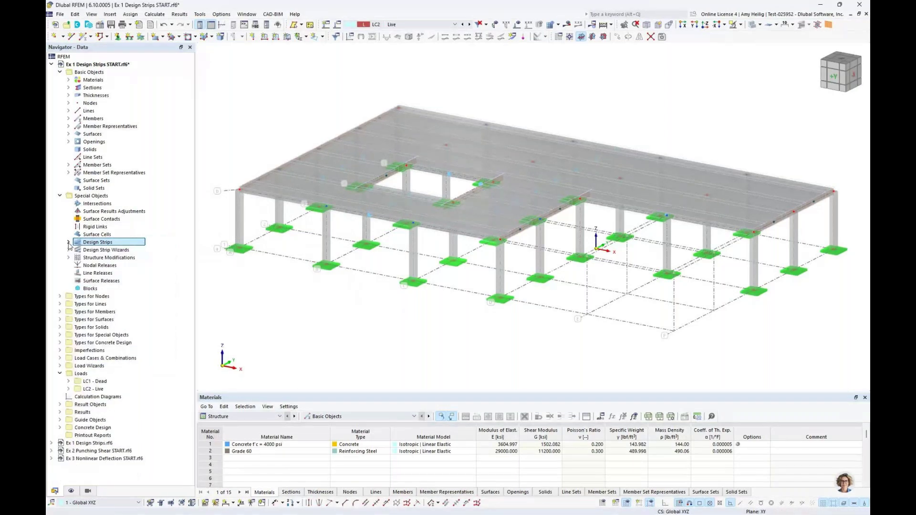
left_click(250, 416)
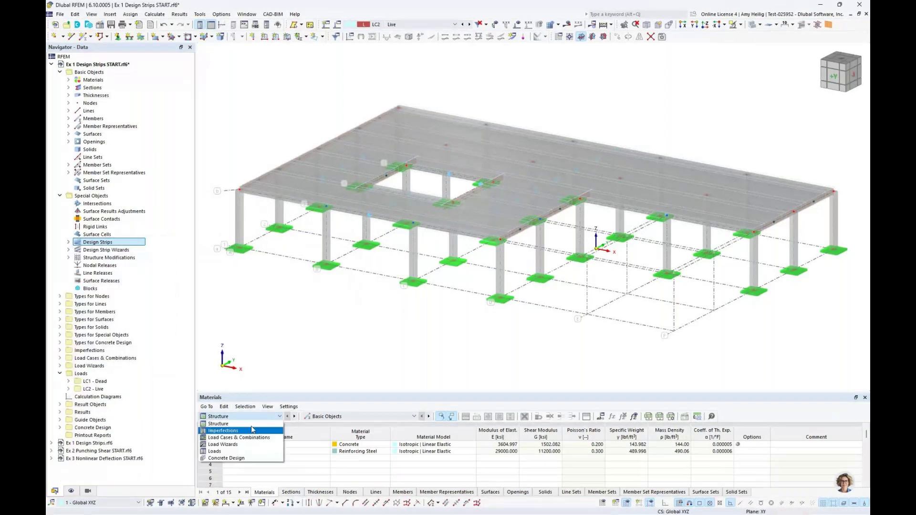
left_click(248, 458)
left_click_drag(323, 391, 328, 315)
left_click(324, 338)
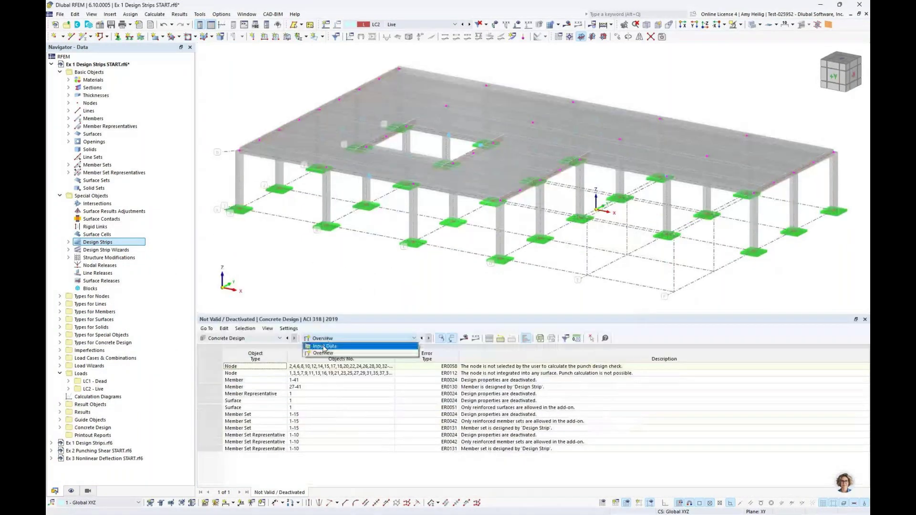
left_click(323, 347)
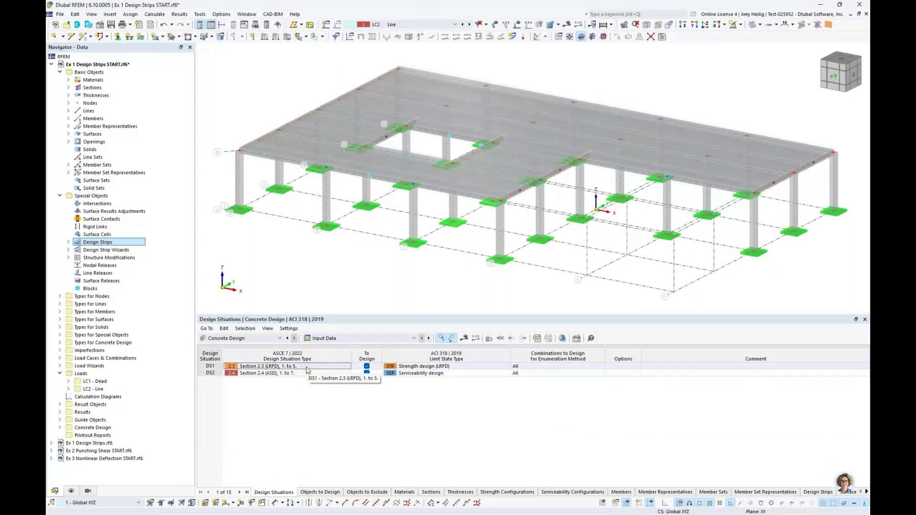
left_click(430, 368)
left_click(434, 372)
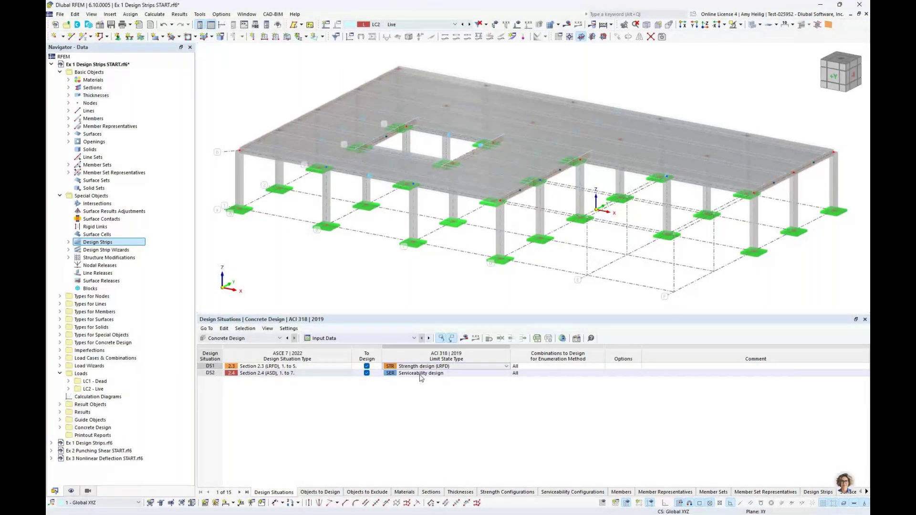
Step: Restrict the objects to design to the design strips by excluding all members, member sets, both representative types, surfaces and punching nodes
left_click(319, 492)
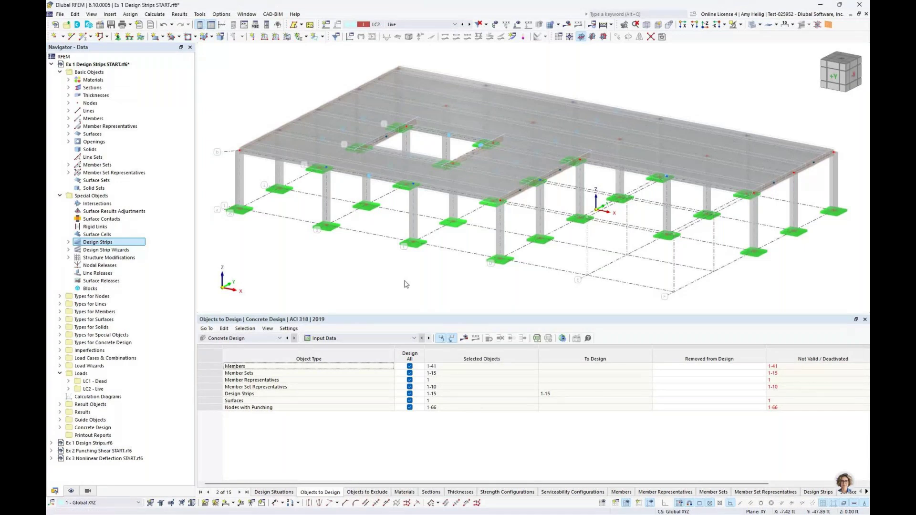
left_click(409, 367)
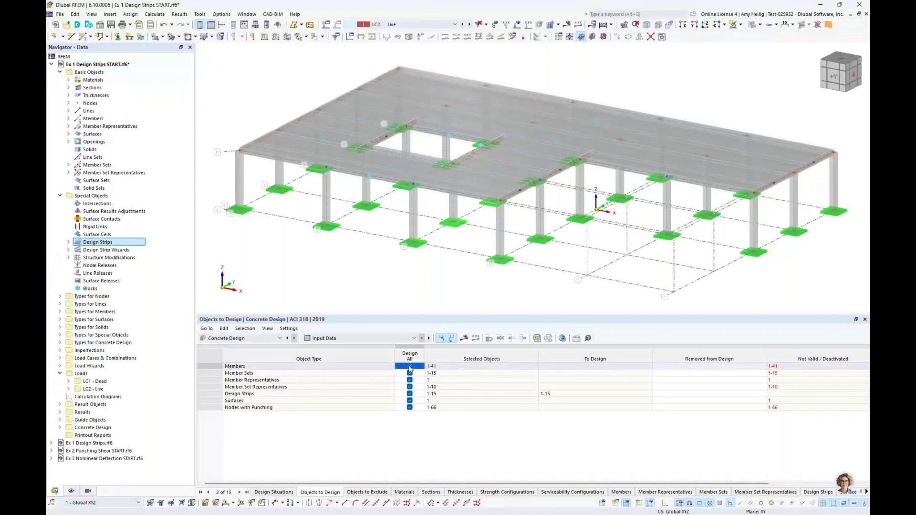
left_click(409, 366)
left_click(410, 373)
left_click(409, 380)
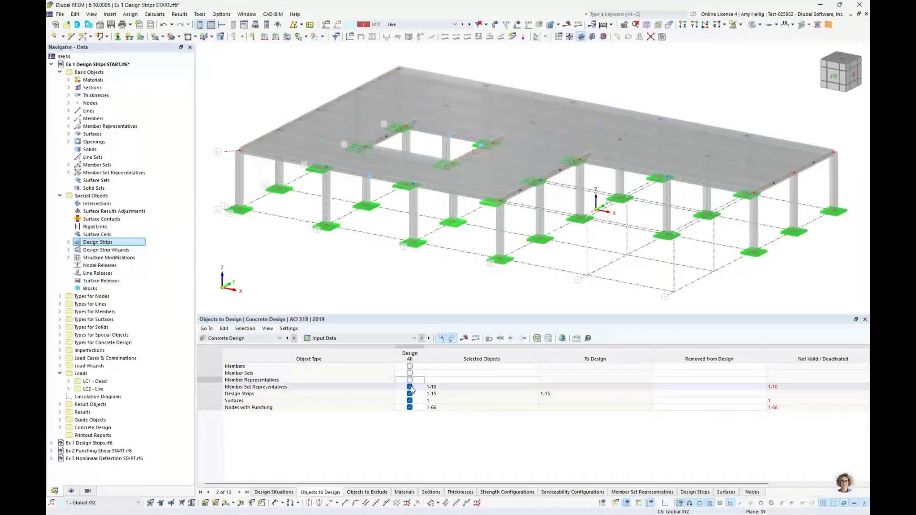
left_click(409, 387)
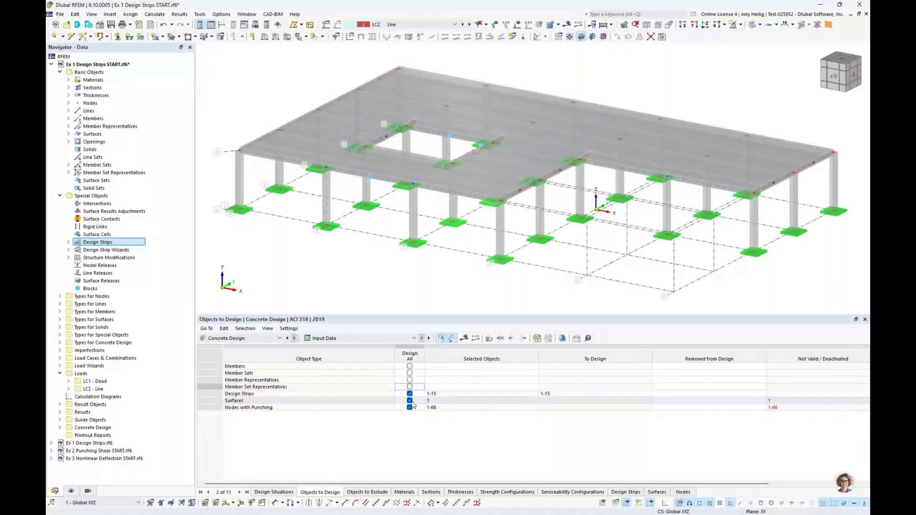
left_click(410, 401)
left_click(410, 401)
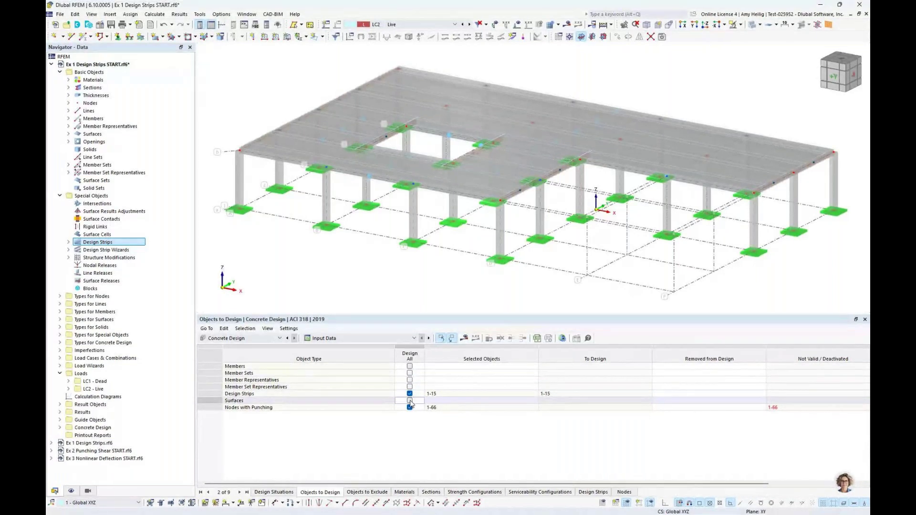
left_click(410, 407)
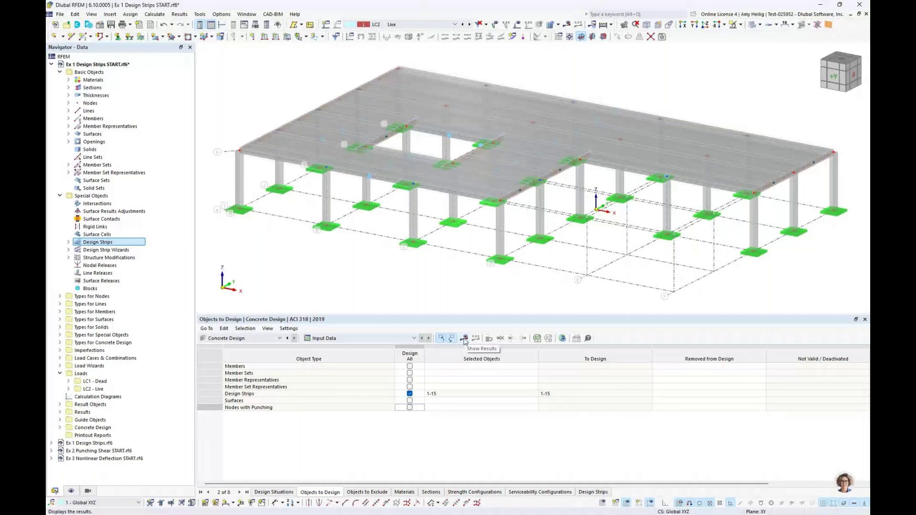
Step: Switch to the Ex 1 Design Strips.rf6 model and display the global deformations |u| for load combination CO2 (1.20D + 1.60L)
left_click(246, 14)
left_click(277, 123)
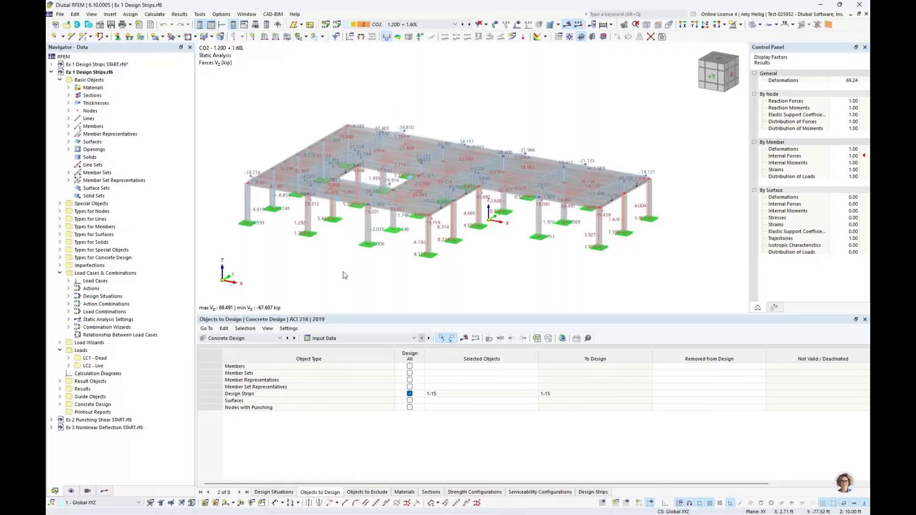
left_click(420, 25)
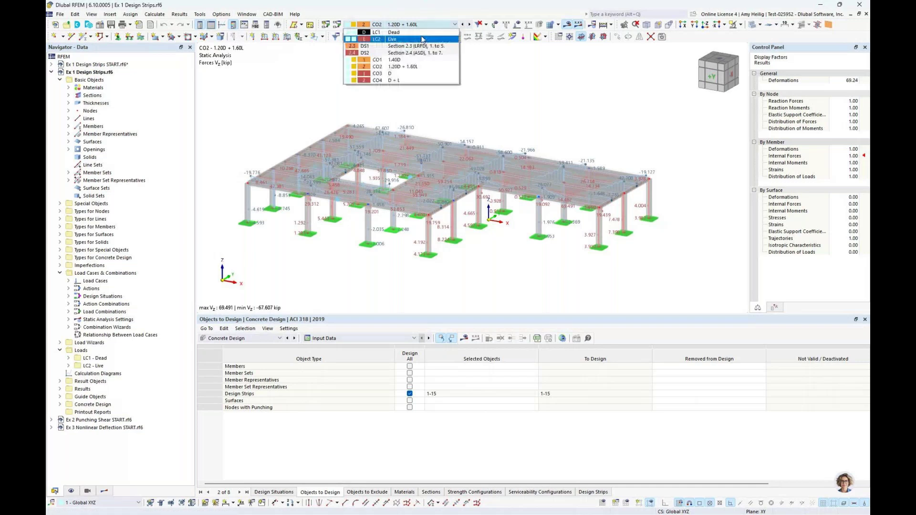
left_click(416, 72)
left_click(104, 491)
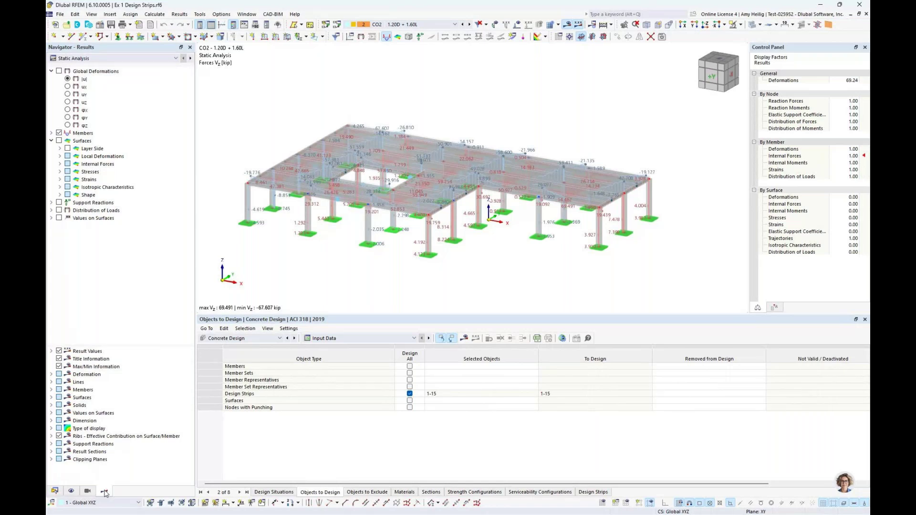
left_click(59, 71)
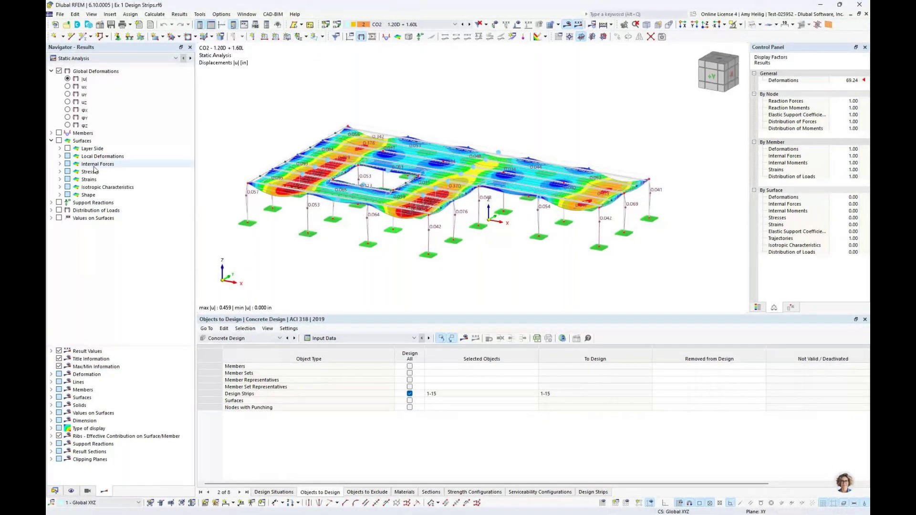
Step: Display the member results instead of the deformations and list the available internal force components
left_click(52, 134)
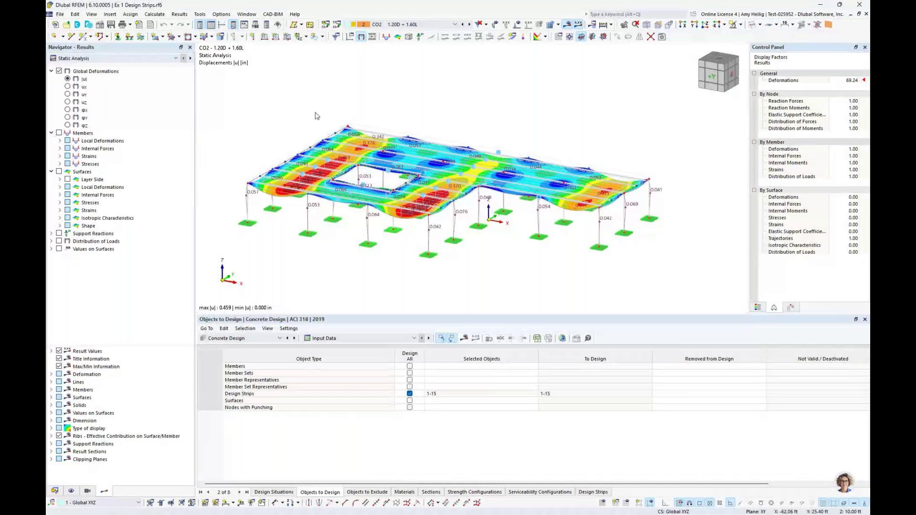
left_click(59, 134)
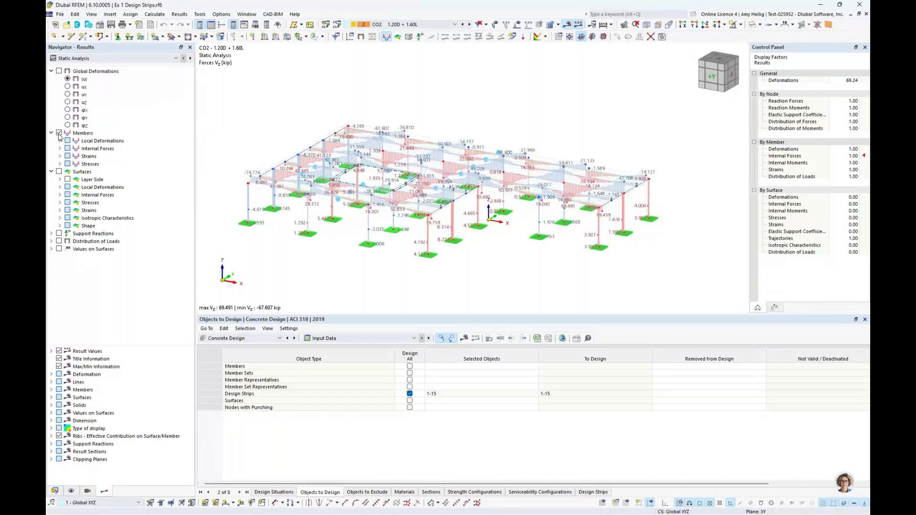
left_click(59, 148)
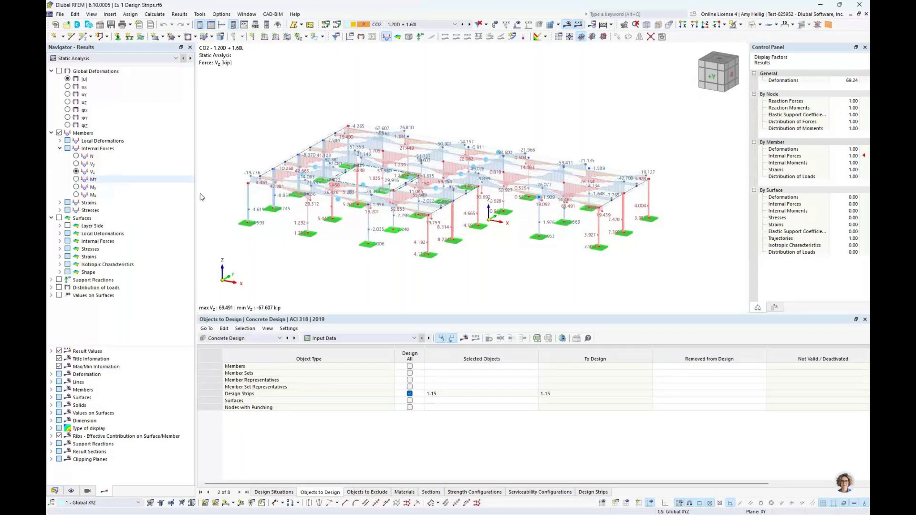
Step: Select the slab-level objects in the +Y elevation and show only these objects in visibility mode
middle_click_drag(349, 211, 361, 217)
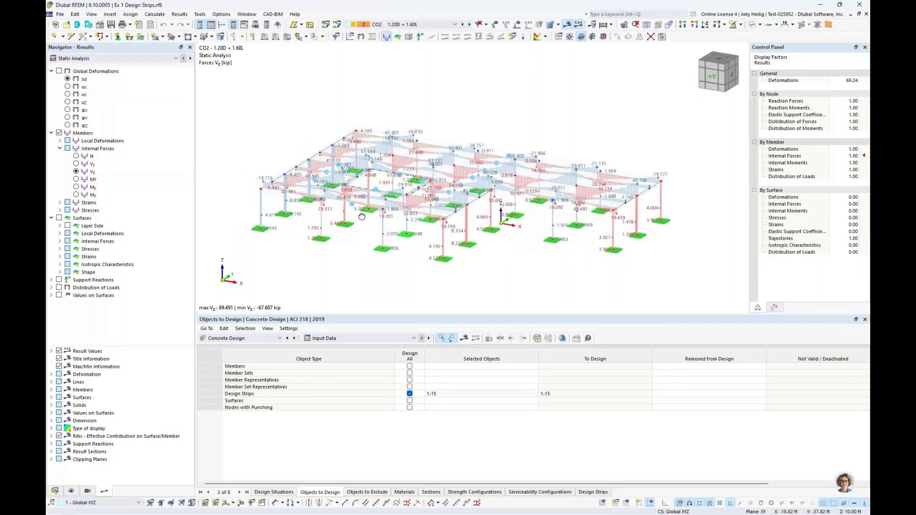
left_click_drag(260, 161, 652, 193)
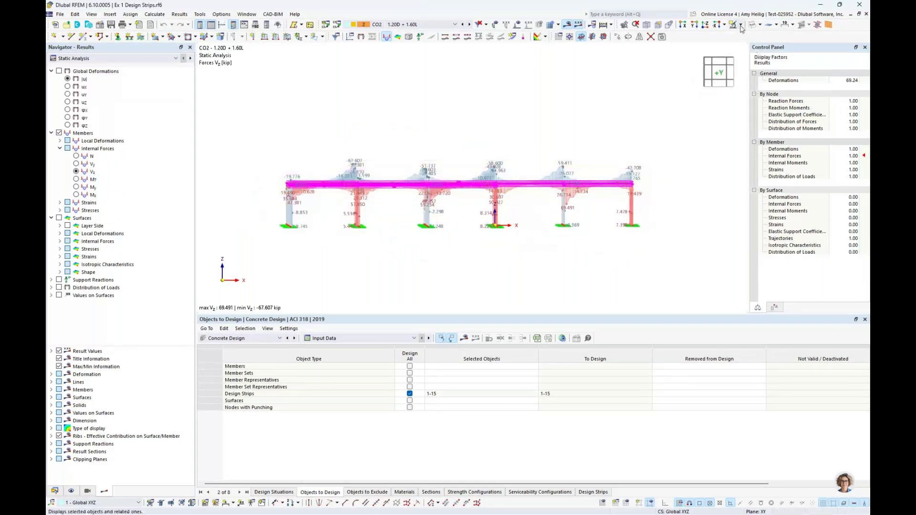
left_click(741, 25)
left_click(758, 46)
middle_click_drag(572, 116, 521, 162)
Step: Examine the moment My diagrams and the shear force Vz diagrams along the design strips
left_click(77, 187)
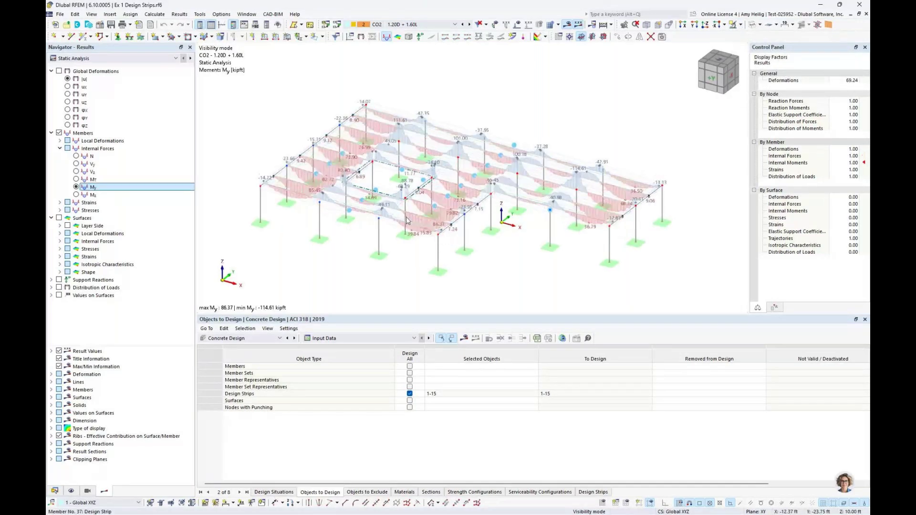
scroll(407, 220, "up", 3)
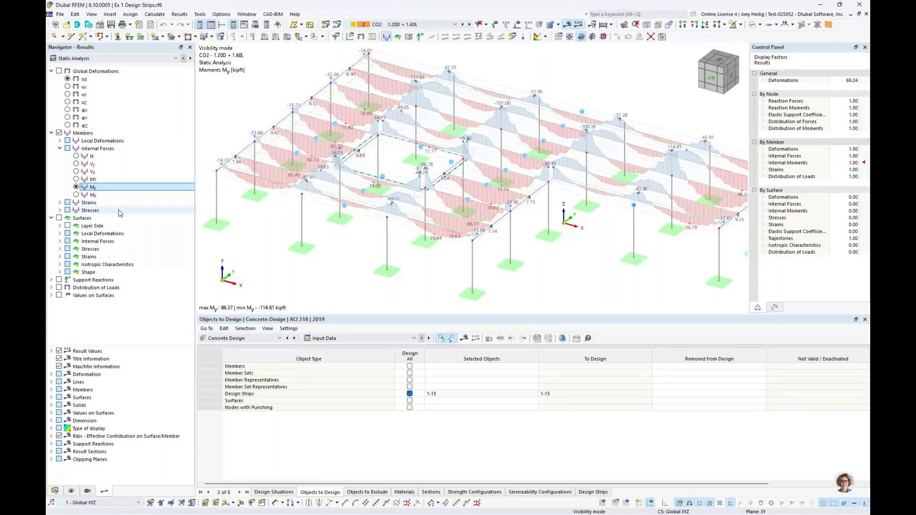
left_click(76, 171)
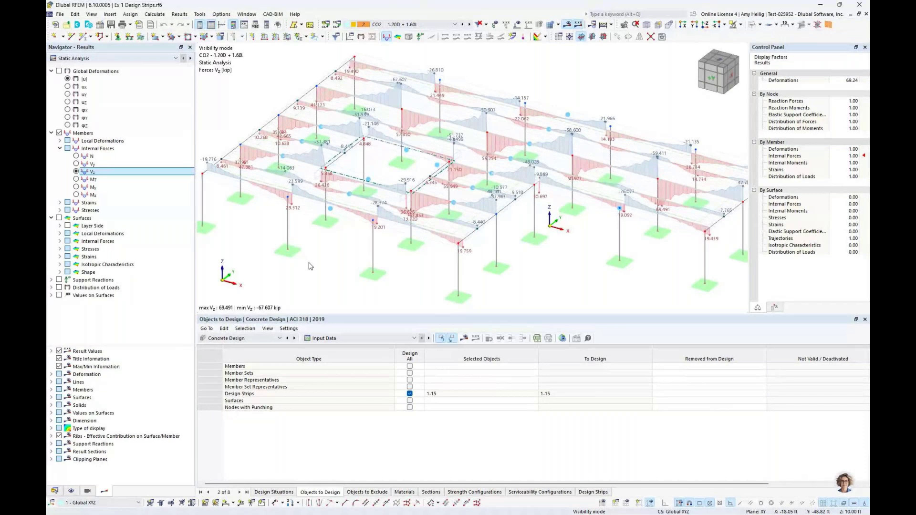
Step: Display the Concrete Design results with the design check ratios on the design strips
left_click(143, 58)
left_click(91, 74)
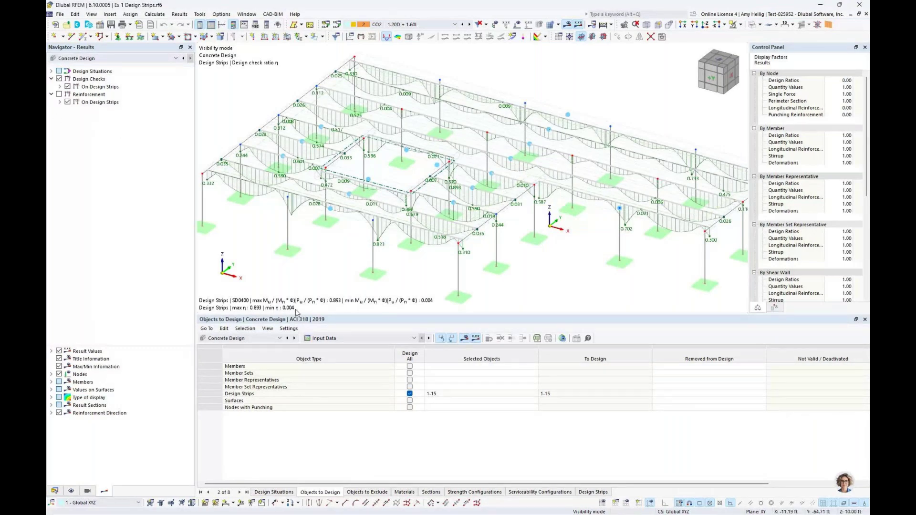
Step: Display the Design Ratios on Design Strips table, enlarge it and review the checks listed per design strip
left_click(334, 339)
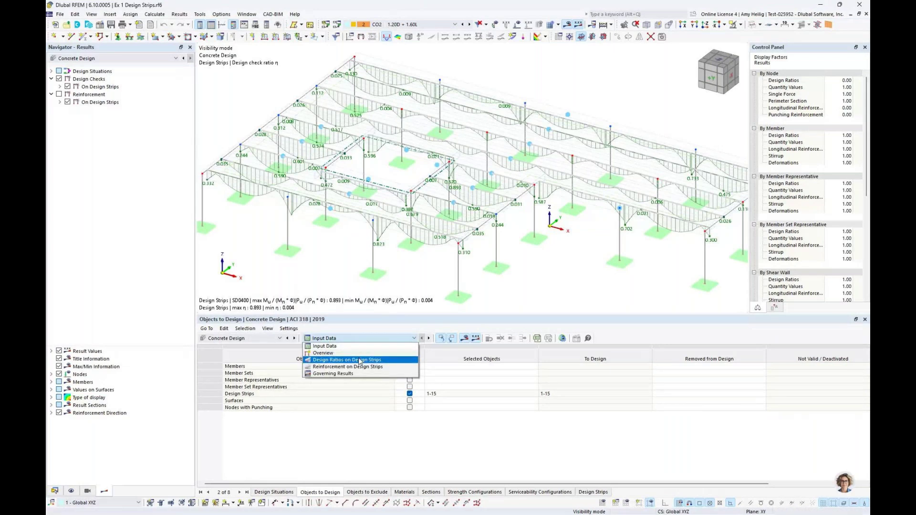
left_click(360, 361)
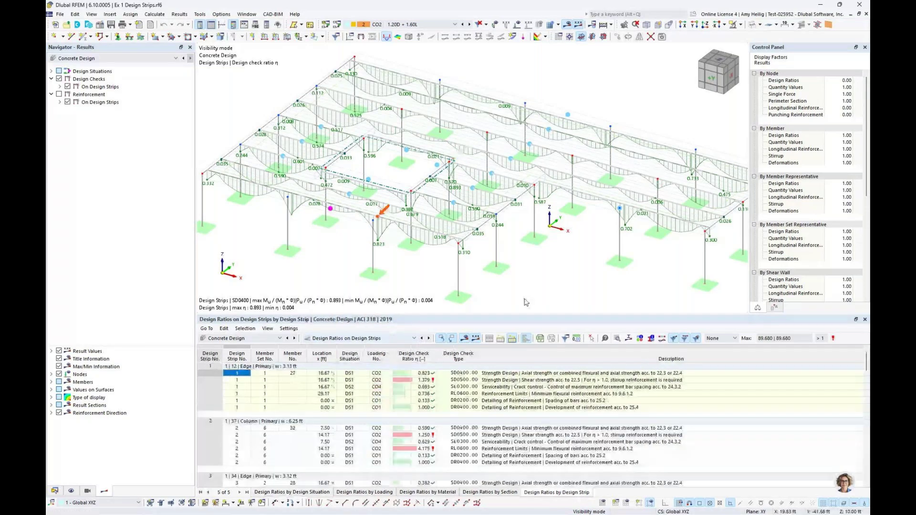
left_click_drag(524, 313, 500, 218)
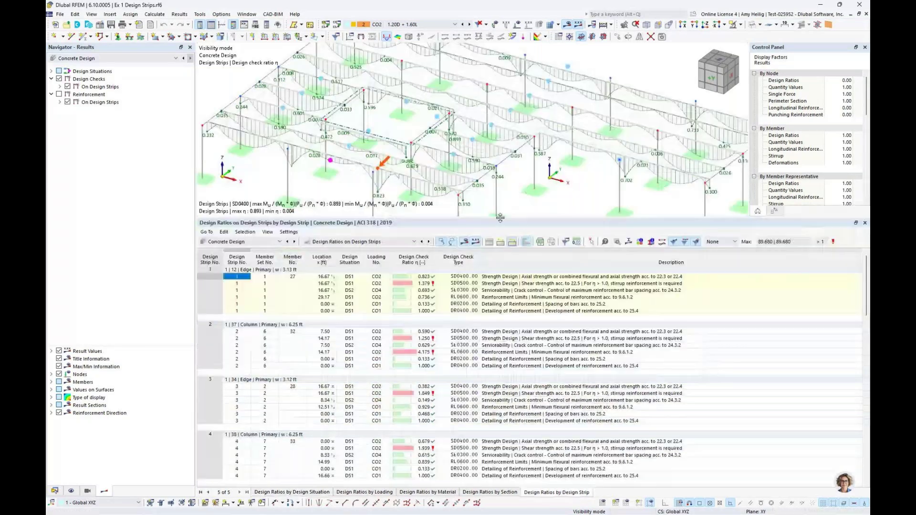
scroll(524, 308, "down", 10)
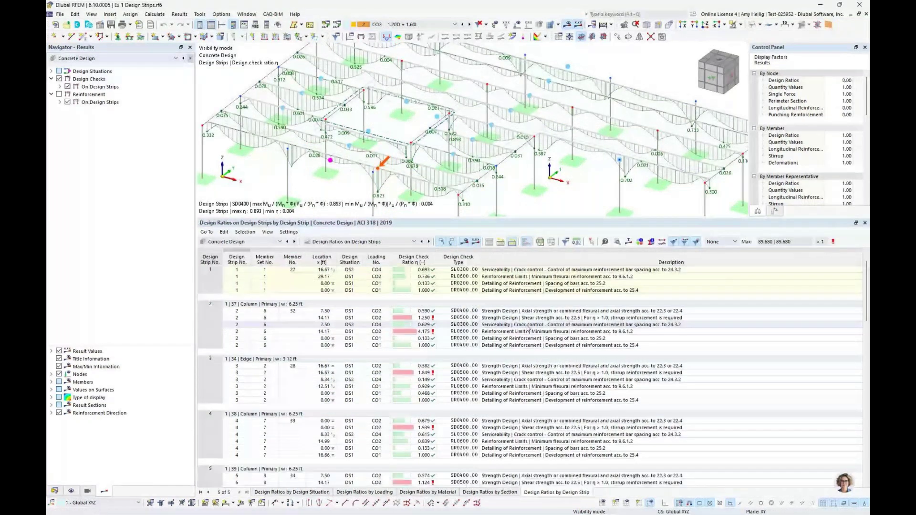
Step: Locate the shear strength checks of design strips 7 and 8 and the flexural strength check of strip 7 in the model
left_click(523, 366)
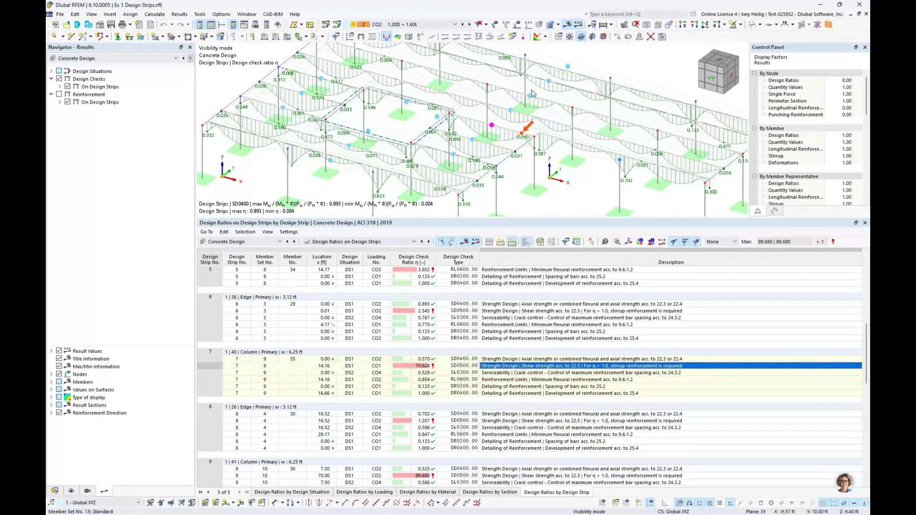
middle_click_drag(464, 102, 455, 129)
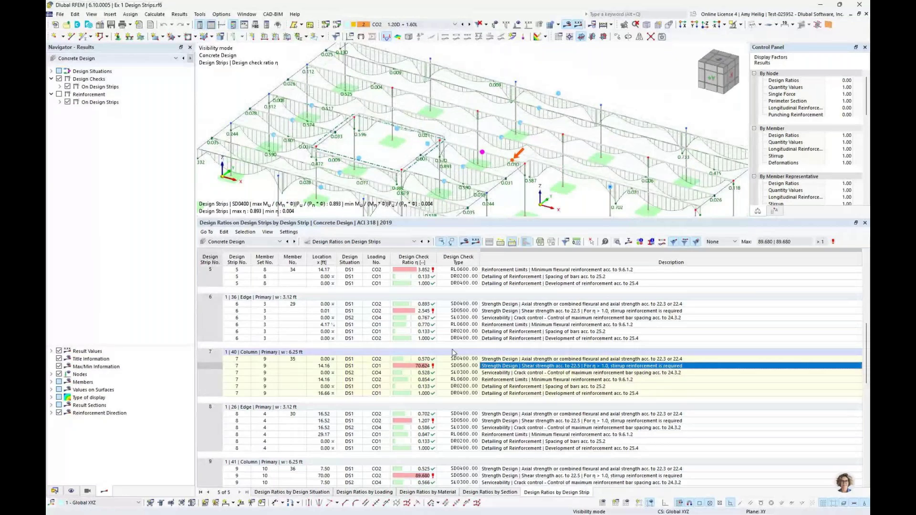
left_click(554, 178)
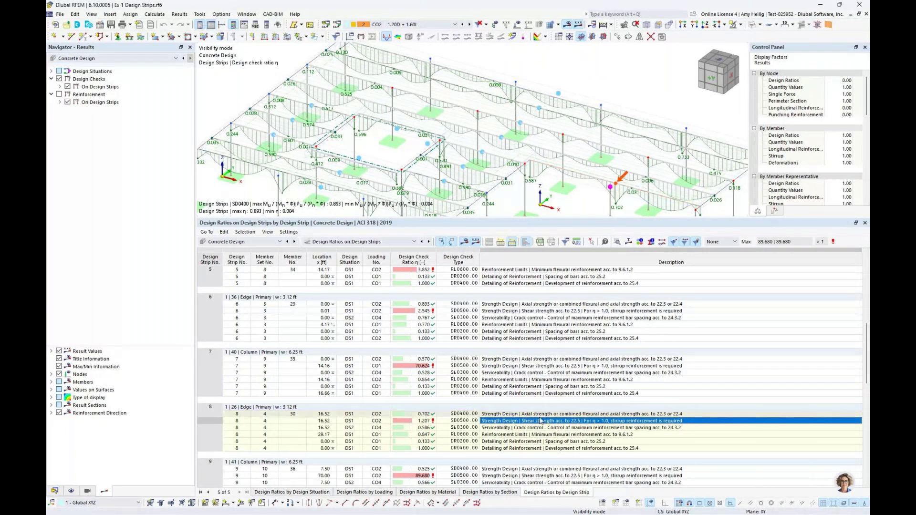
left_click(544, 359)
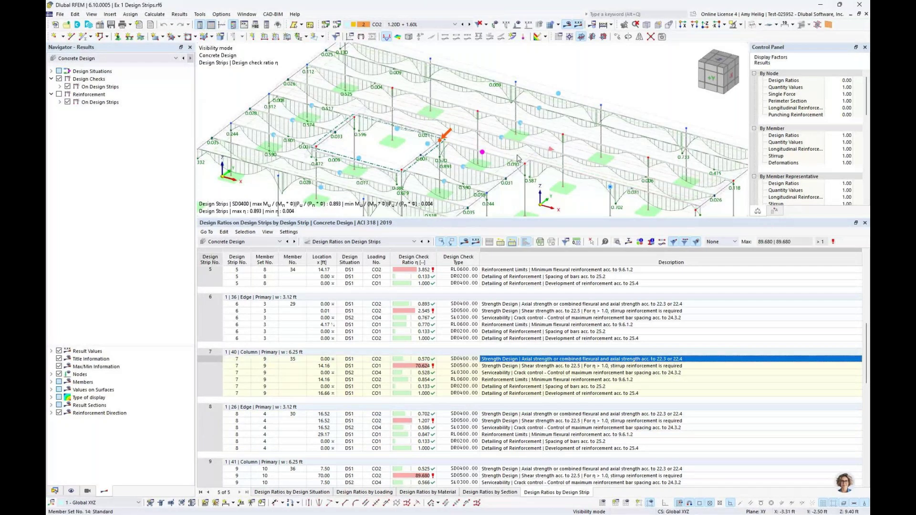
scroll(517, 157, "down", 2)
middle_click_drag(518, 158, 483, 141)
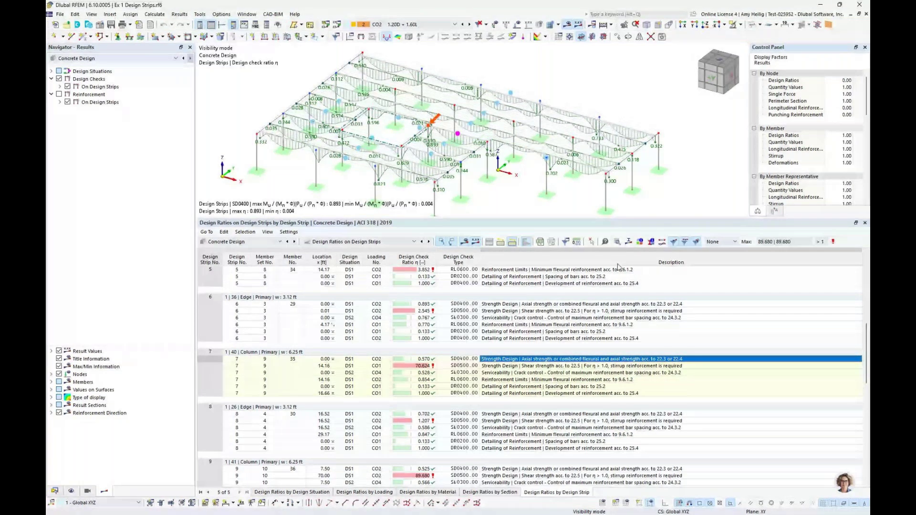
Step: Examine the SD0400 design check details for design strip 7, including its formulas and section stress diagram, and close the details
left_click(464, 241)
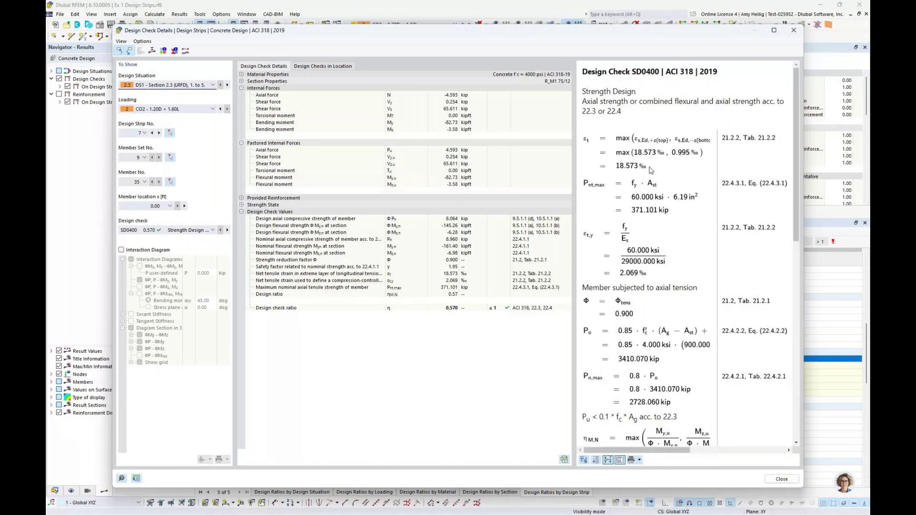
scroll(651, 170, "down", 2)
scroll(651, 171, "down", 4)
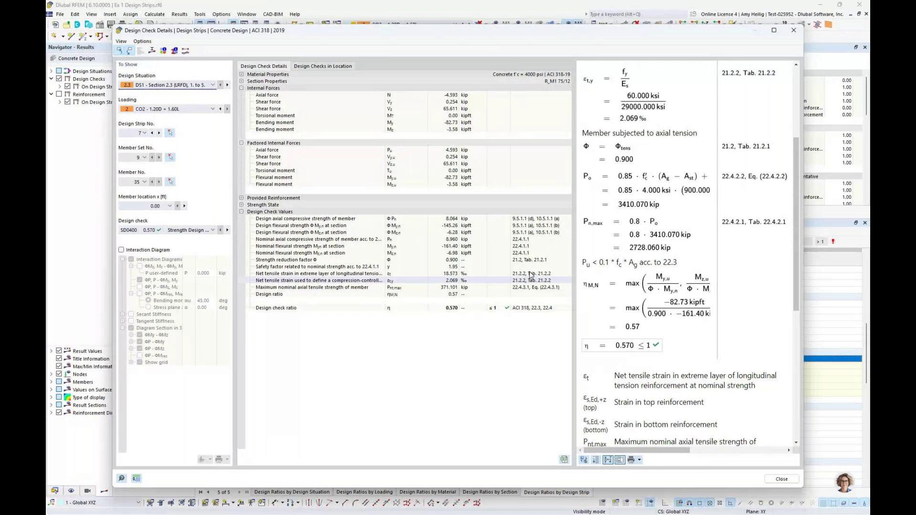
left_click(151, 52)
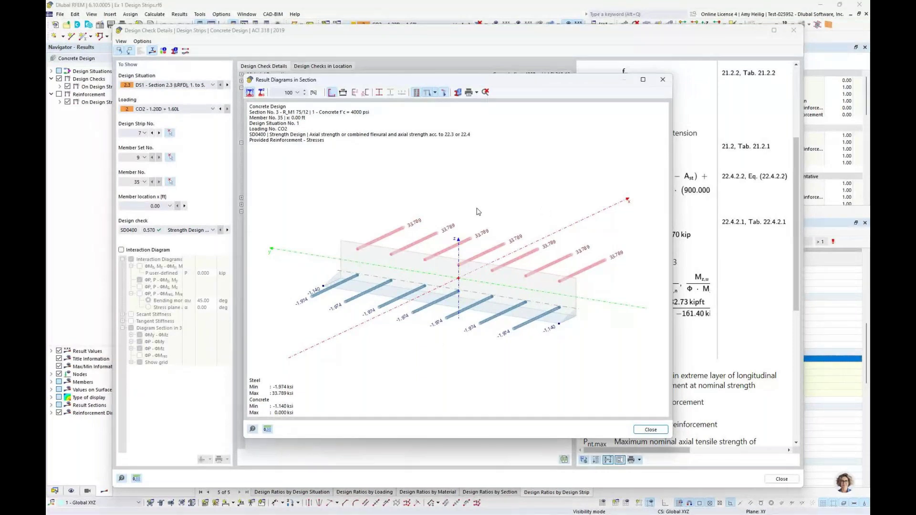
key("Escape")
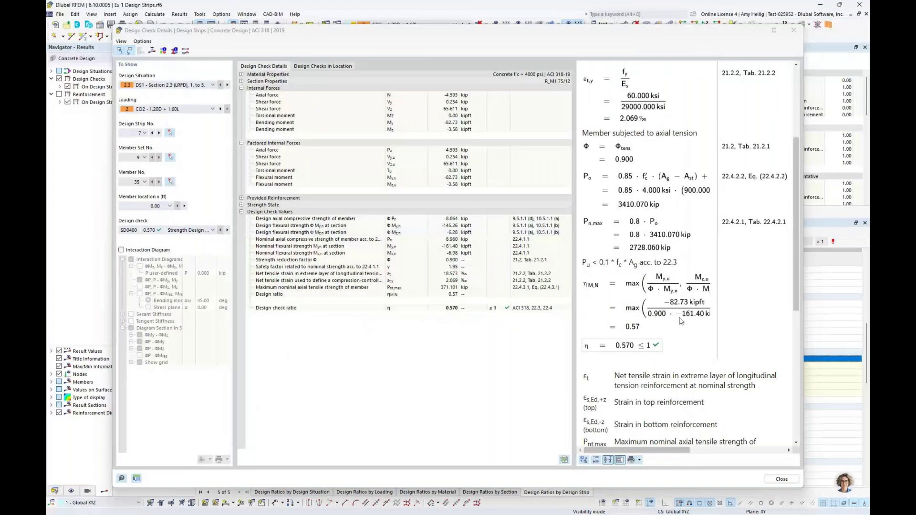
left_click(782, 479)
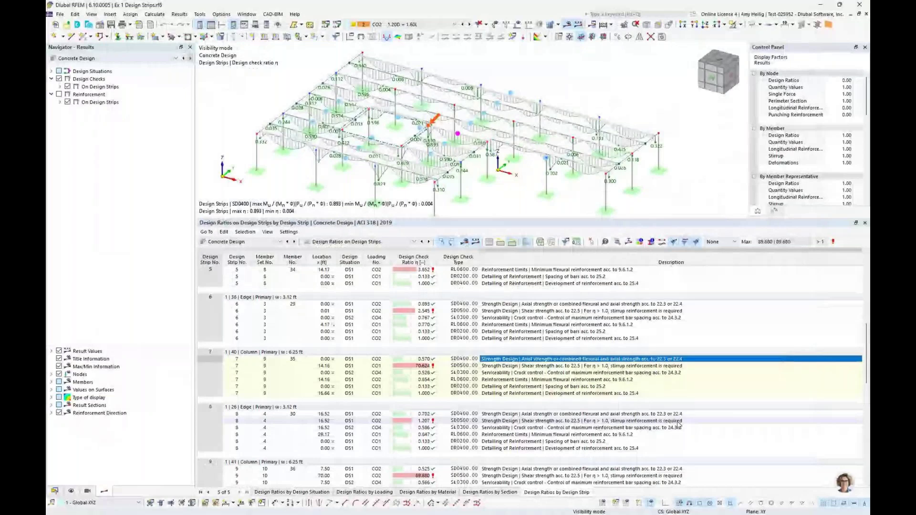
Step: Locate strip 6's minimum flexural reinforcement check, give the model view more room, and list the SD0400 strength result components for design strips
left_click(504, 325)
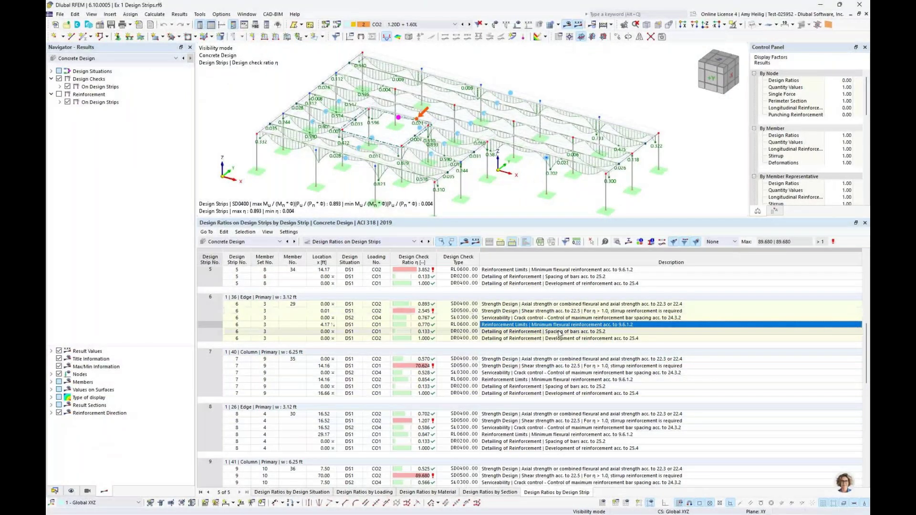
left_click(60, 87)
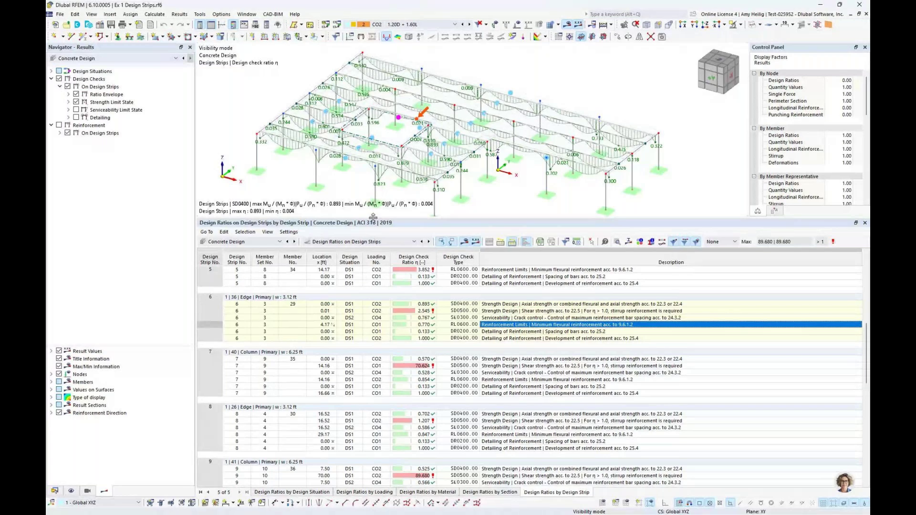
left_click_drag(373, 217, 374, 356)
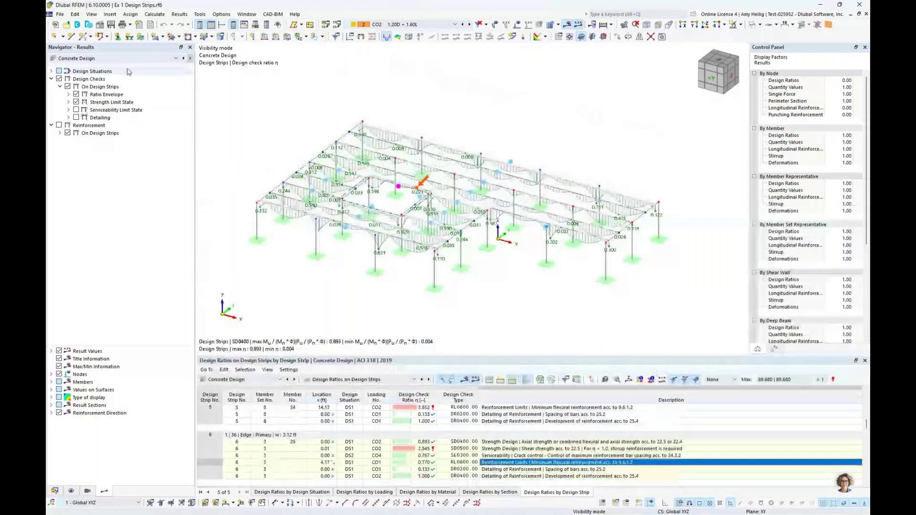
left_click(68, 102)
left_click(77, 109)
left_click(86, 117)
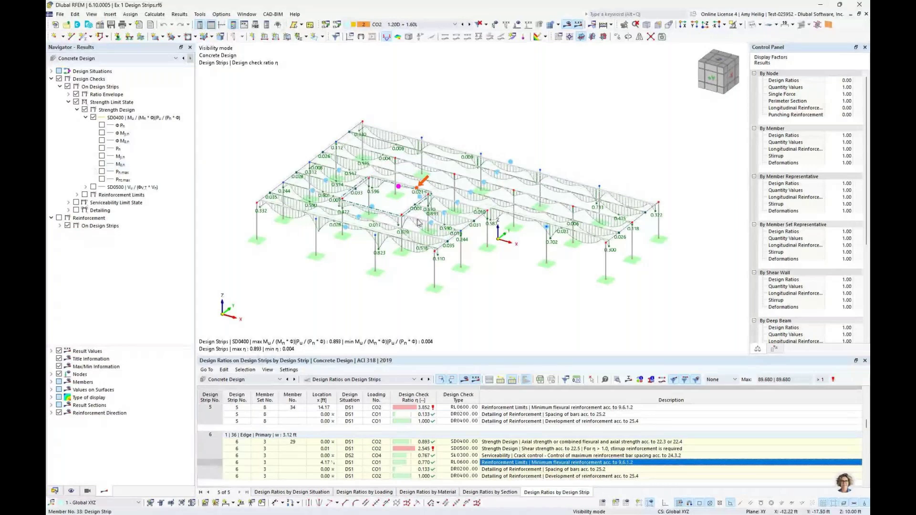
scroll(418, 227, "up", 2)
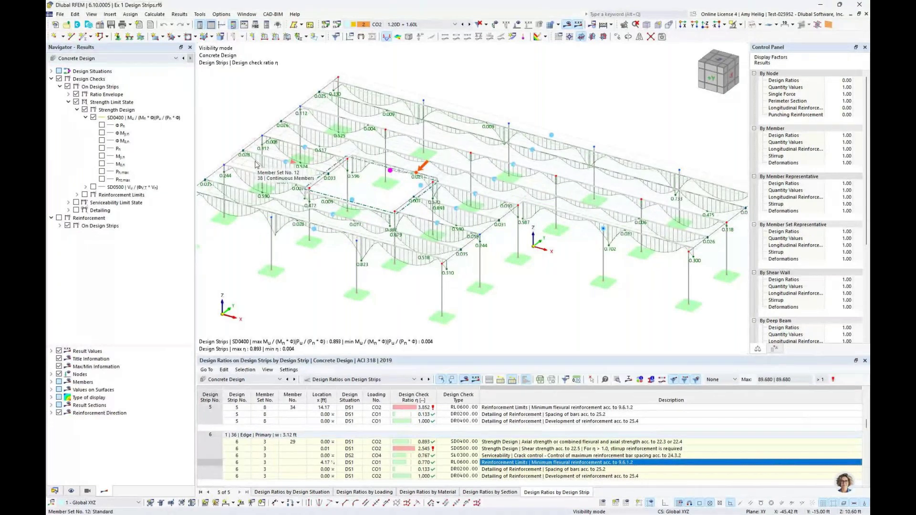
Step: Hide the design check results and display the required and provided reinforcement on the design strips instead
left_click(68, 102)
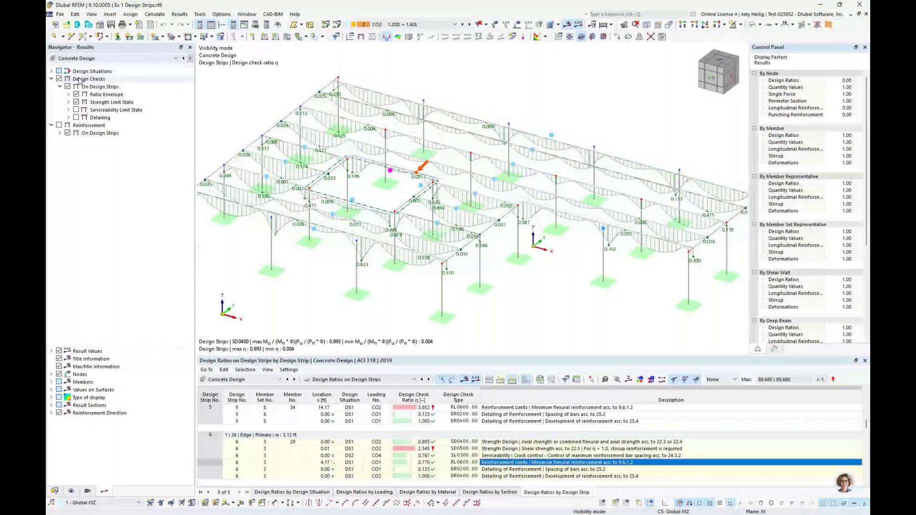
left_click(57, 79)
left_click(52, 78)
left_click(51, 87)
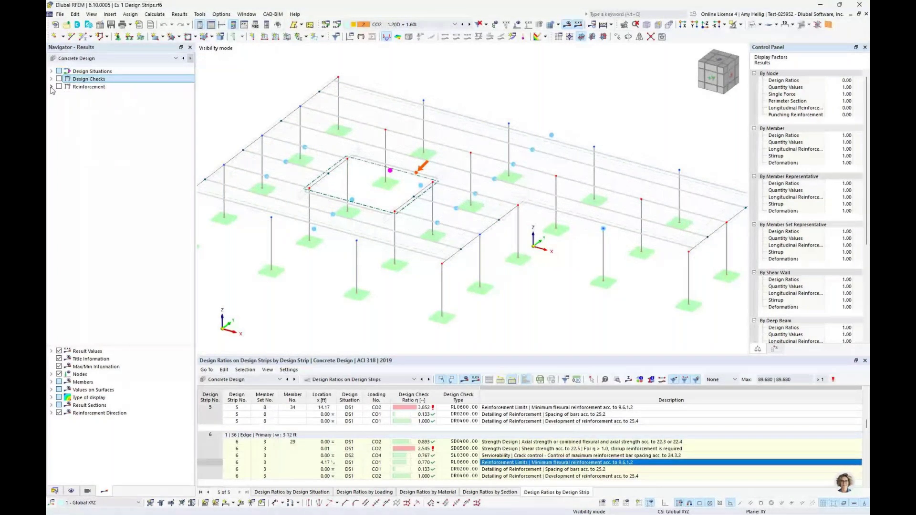
left_click(51, 87)
left_click(60, 87)
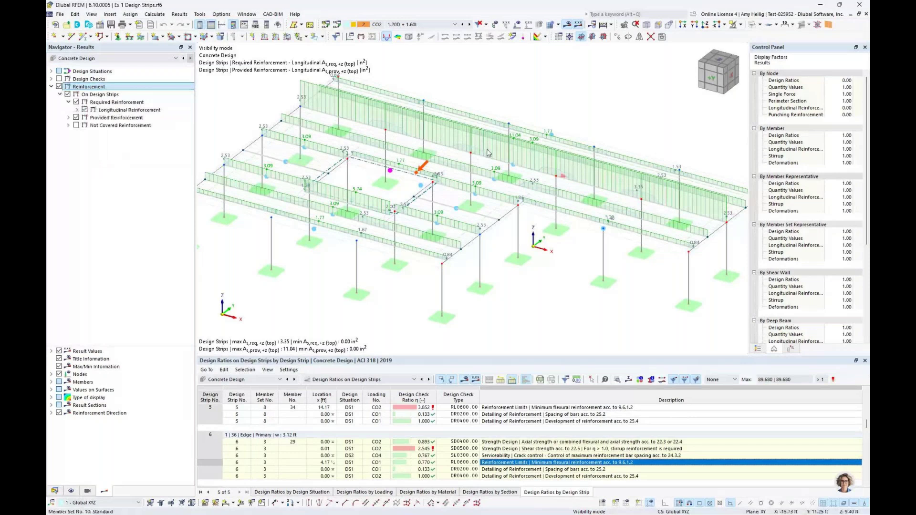
Step: Try to isolate the long interior design strip with its related objects, and cancel visibility mode to show the full model
left_click(496, 185)
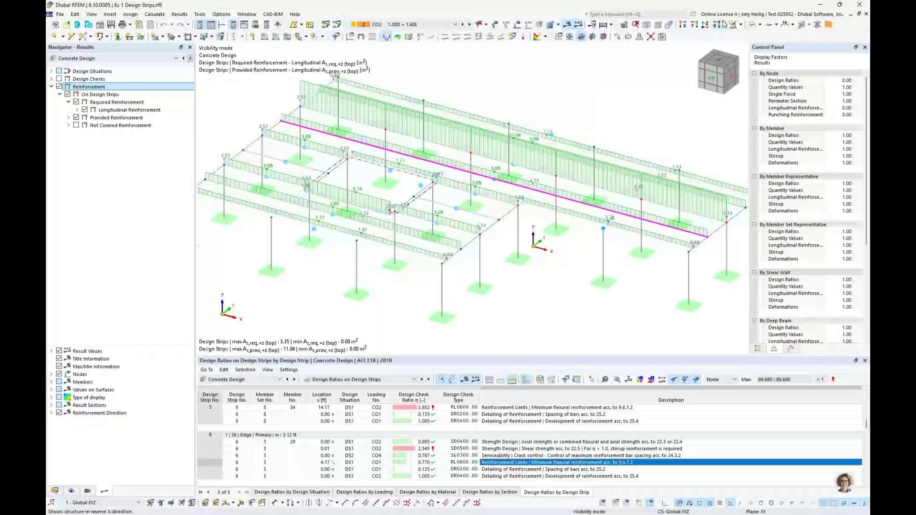
left_click(733, 24)
left_click(787, 31)
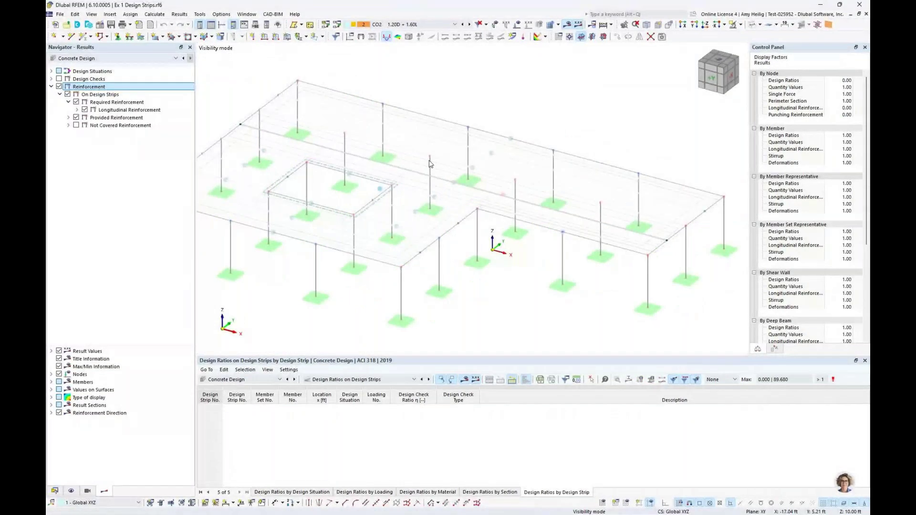
left_click(742, 25)
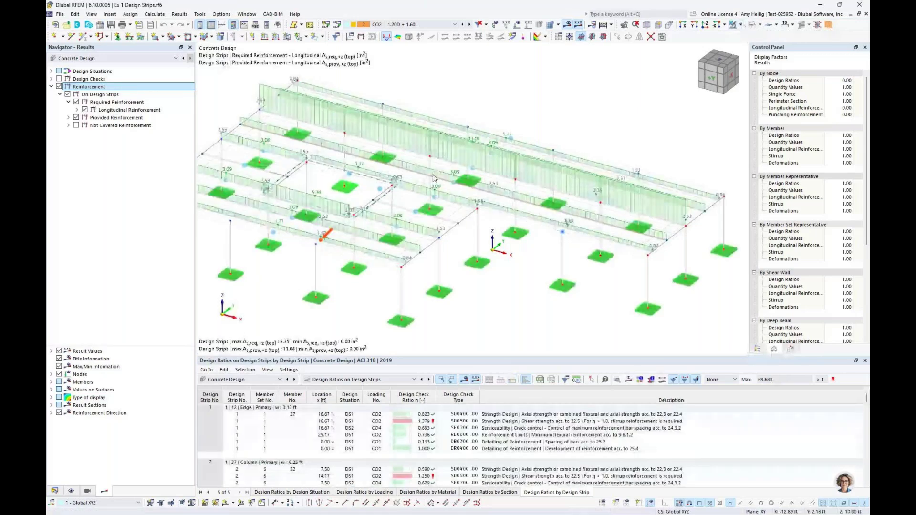
Step: Try again to show only the same design strip by selected and related objects, and cancel the visibility mode
left_click(434, 176)
left_click(739, 25)
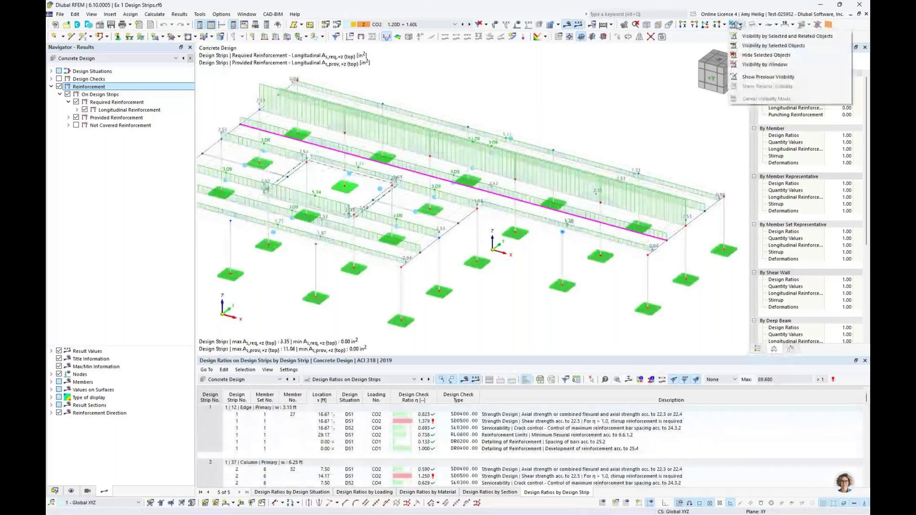
left_click(787, 36)
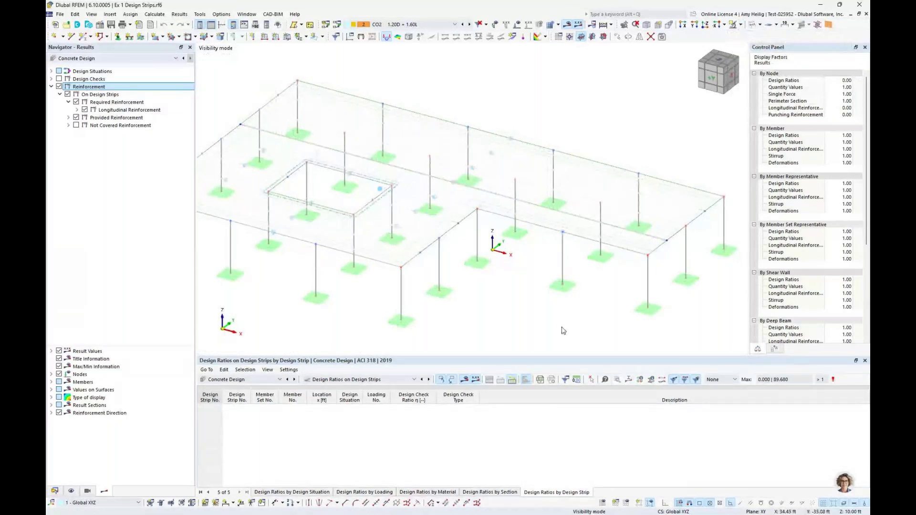
left_click(741, 25)
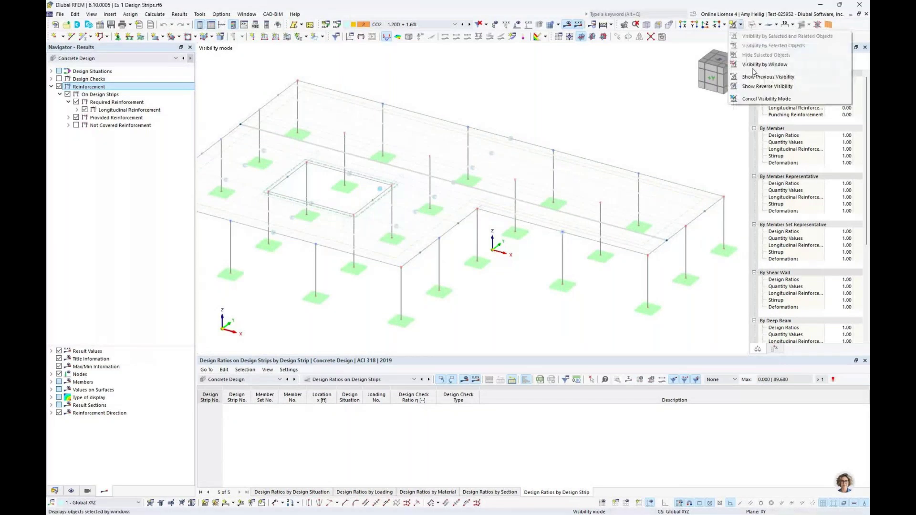
left_click(766, 99)
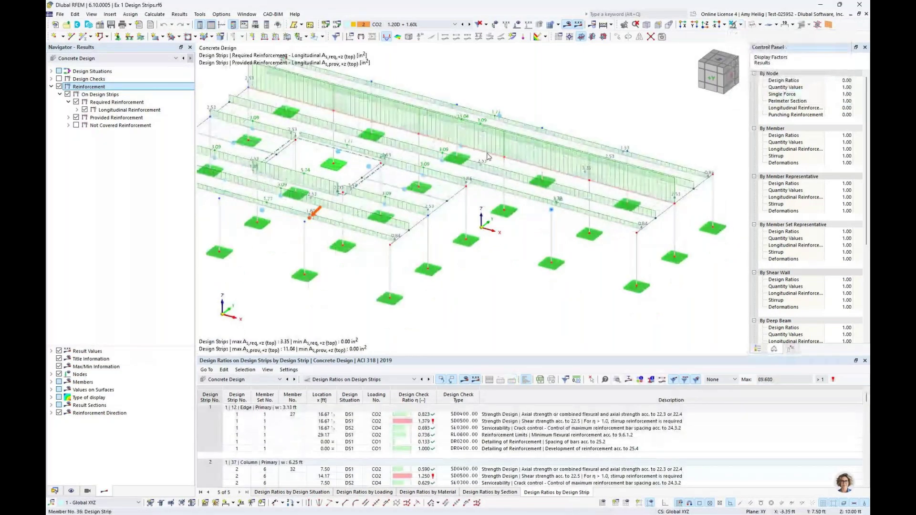
Step: List the required longitudinal reinforcement components, and display and enlarge the Reinforcement on Design Strips table down to strip 15
left_click(77, 110)
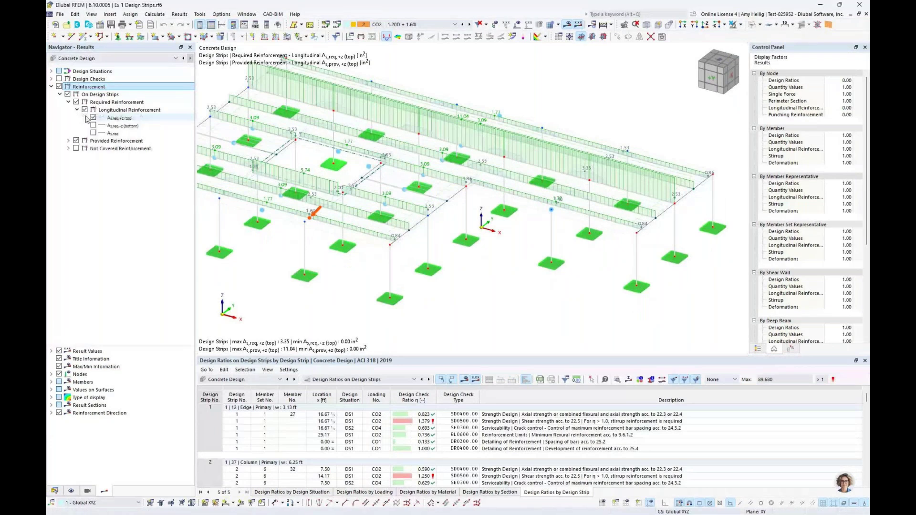
left_click(515, 184)
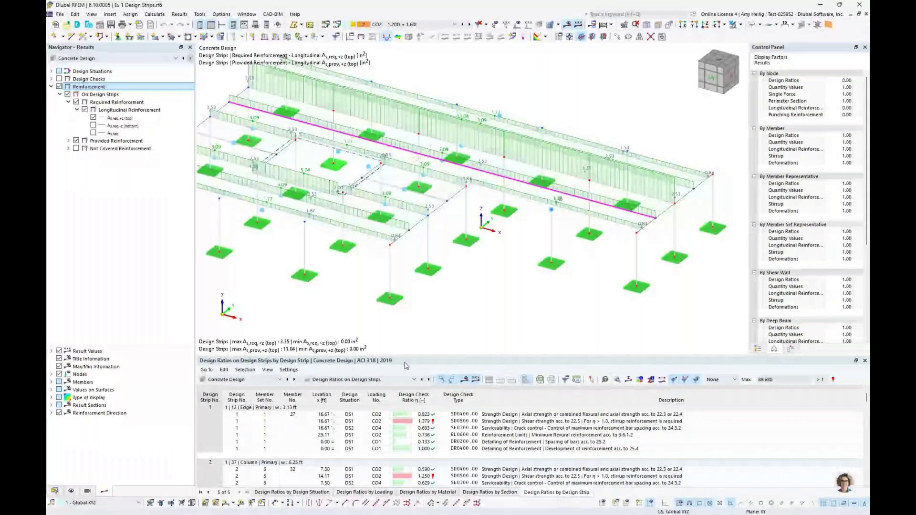
left_click(387, 379)
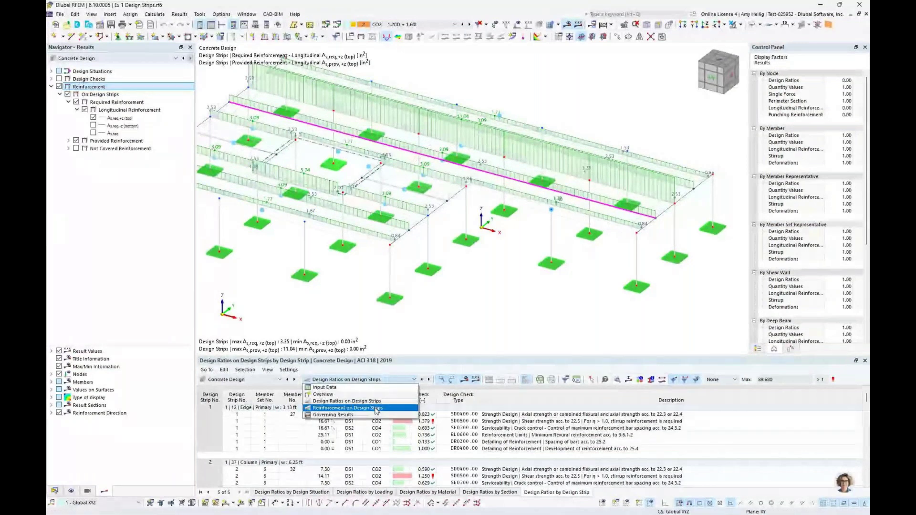
left_click(376, 409)
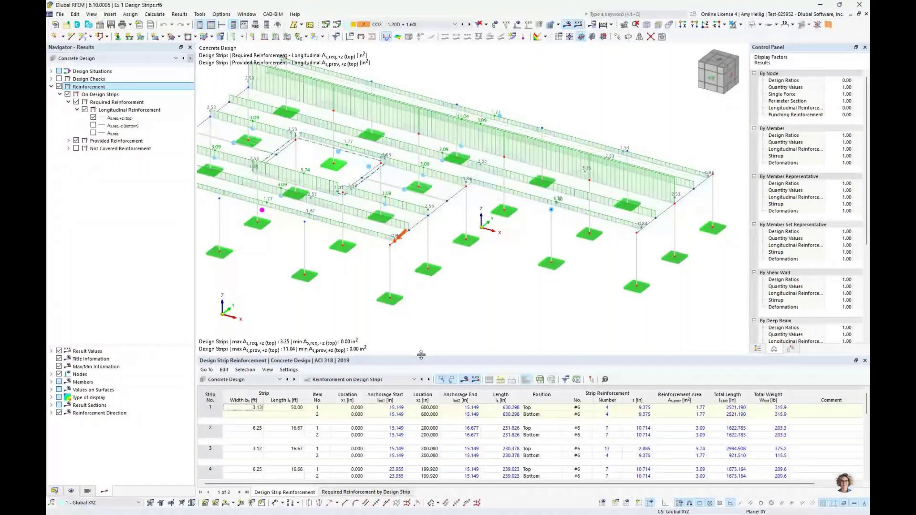
left_click_drag(422, 354, 421, 283)
scroll(360, 430, "down", 3)
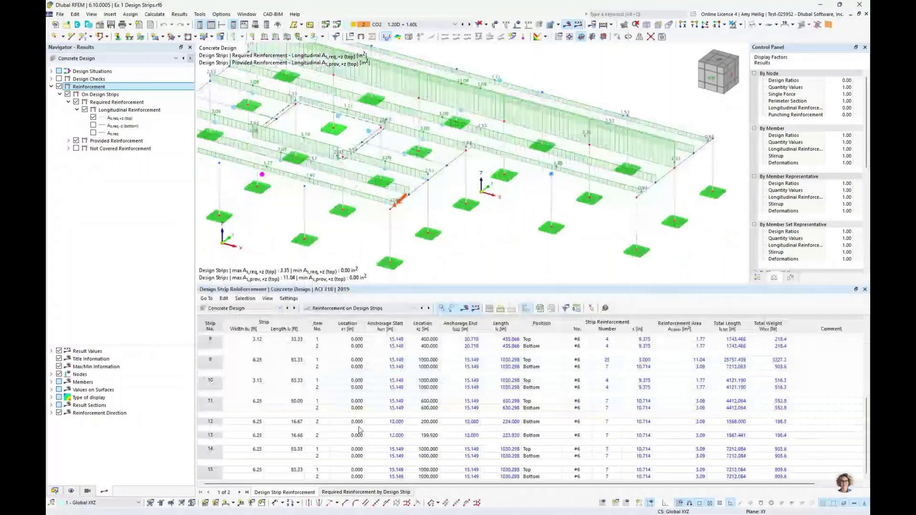
Step: Isolate design strip 14 from its row in the reinforcement table, showing it with its related objects
left_click(317, 449)
left_click(740, 25)
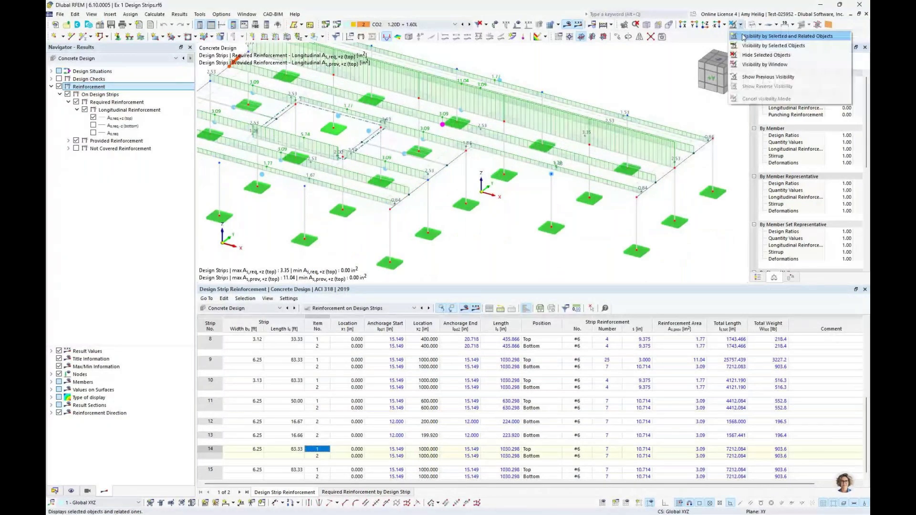
left_click(742, 37)
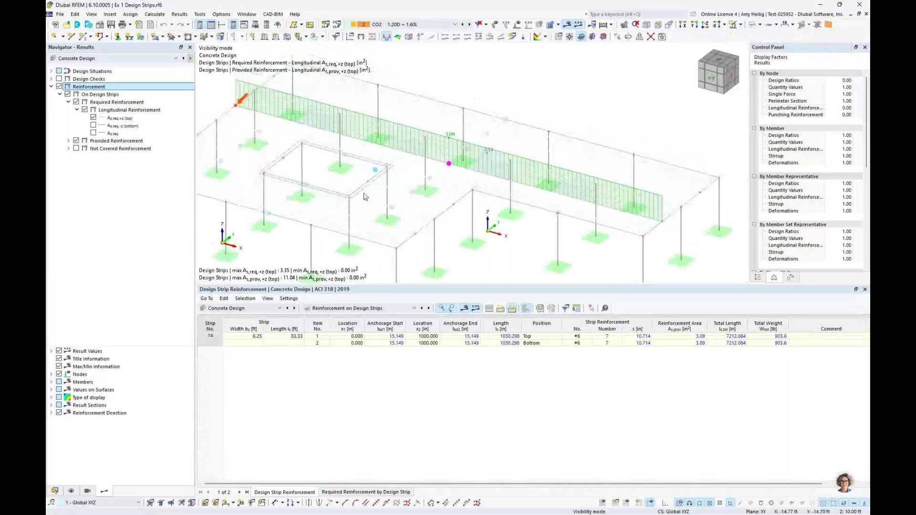
middle_click_drag(568, 201, 277, 164, "ctrl")
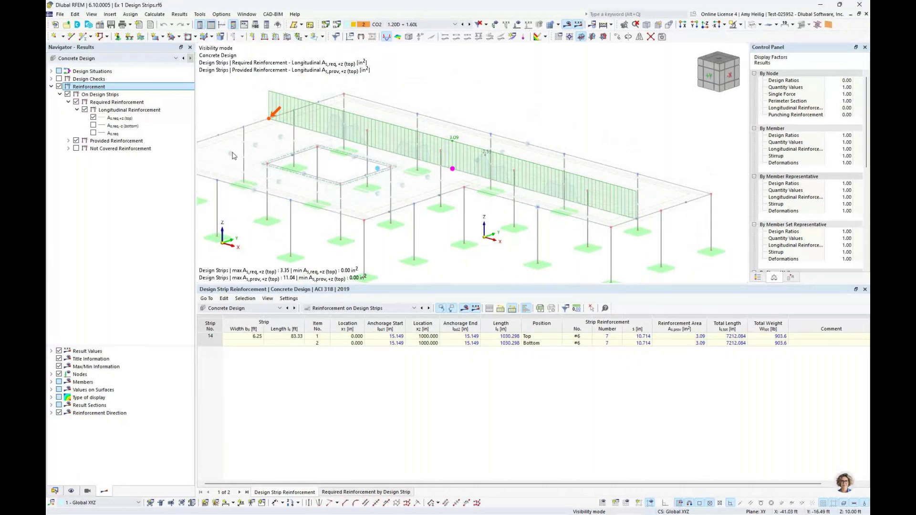
Step: Compare the strip's required top reinforcement with and without the provided reinforcement shown, list the provided components, and check the top bar size
left_click(132, 141)
key("space")
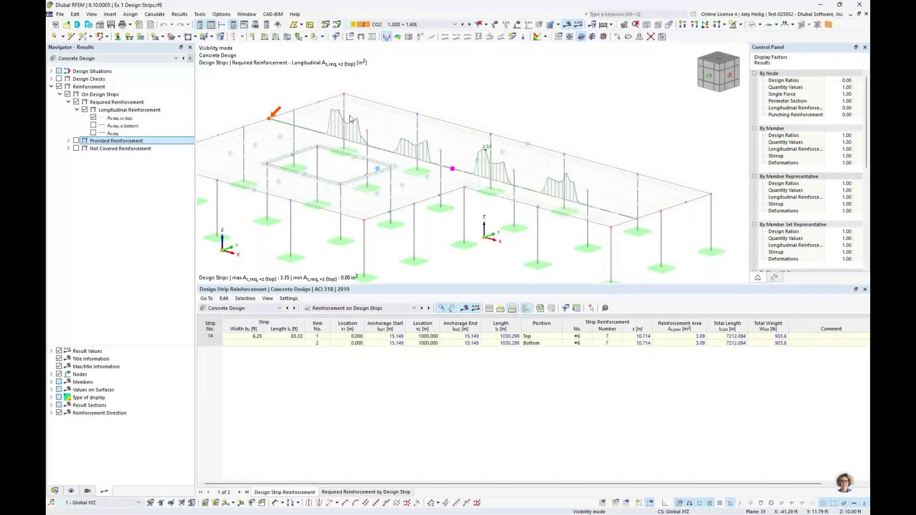
middle_click_drag(350, 118, 310, 150, "ctrl")
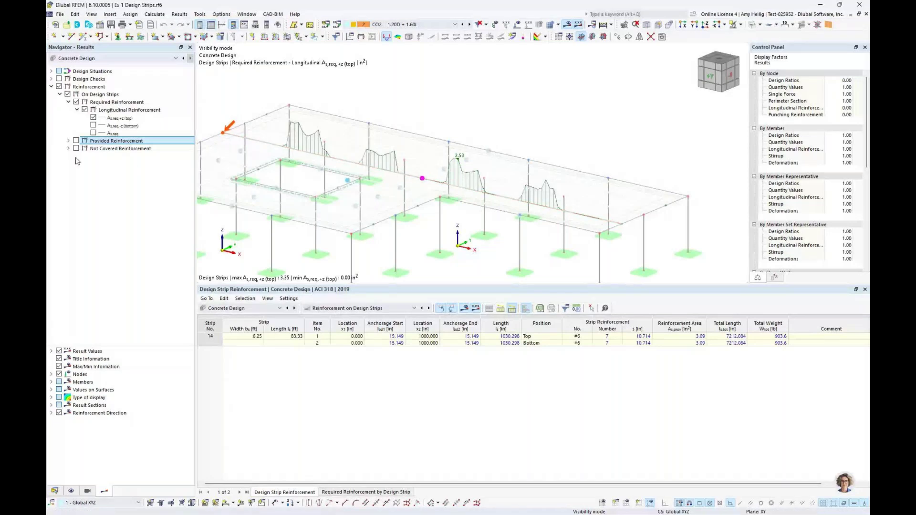
left_click(69, 141)
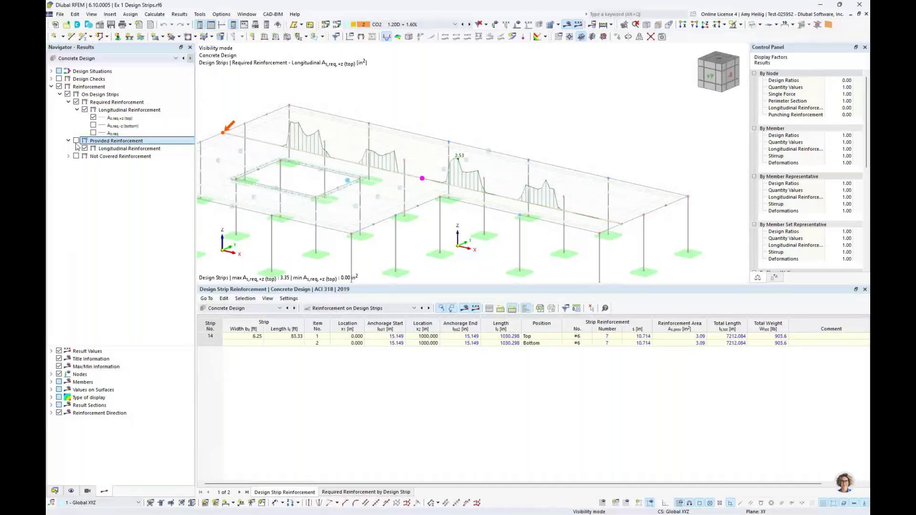
left_click(75, 141)
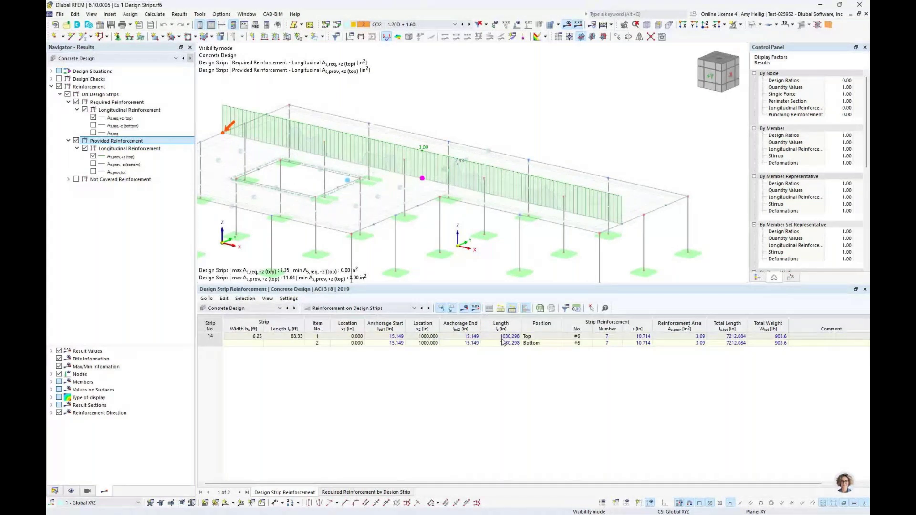
left_click(587, 338)
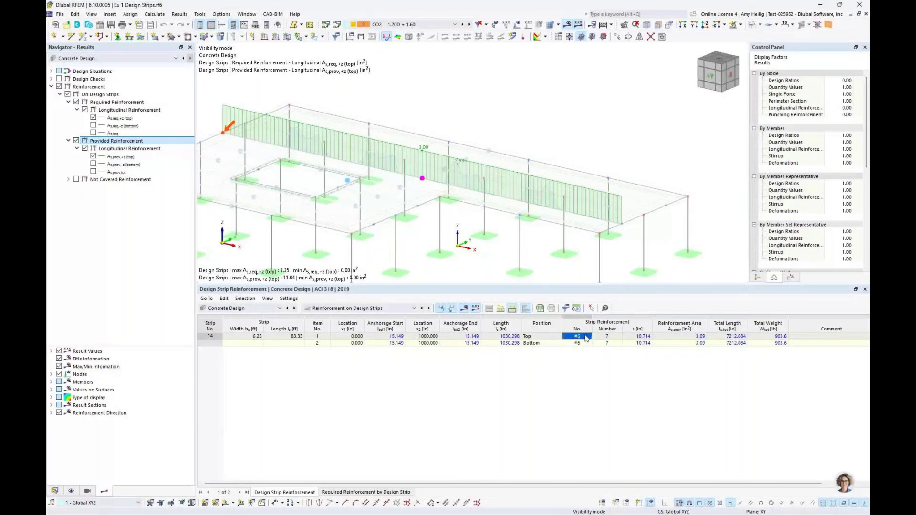
Step: Display only the required bottom longitudinal reinforcement on the isolated strip, hiding the required top and all provided reinforcement
left_click(93, 126)
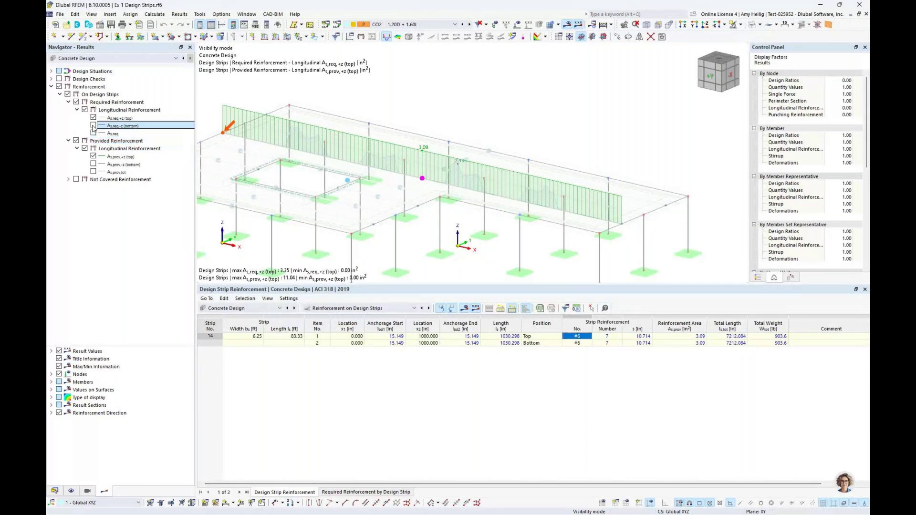
left_click(93, 126)
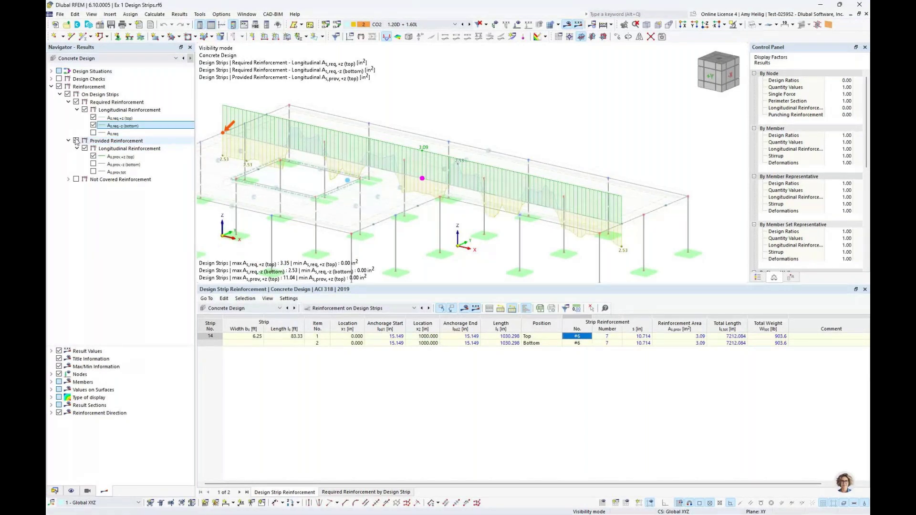
left_click(76, 141)
left_click(93, 117)
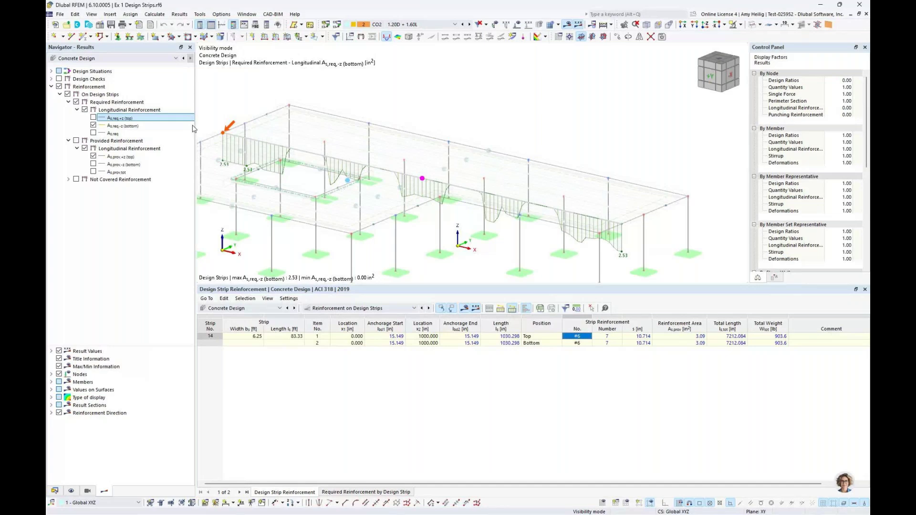
middle_click_drag(386, 191, 373, 205, "ctrl")
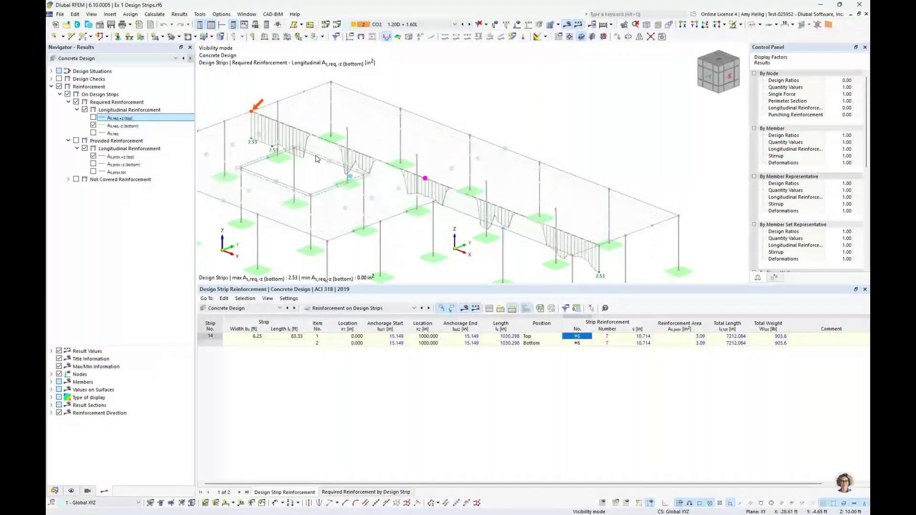
Step: Show the provided bottom longitudinal reinforcement alongside the required bottom reinforcement, with the provided top reinforcement hidden
left_click(76, 140)
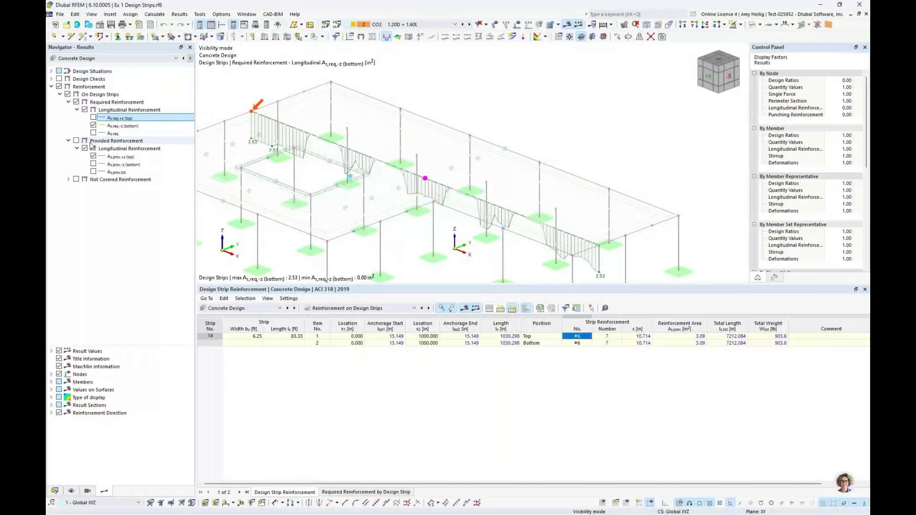
left_click(93, 156)
left_click(93, 164)
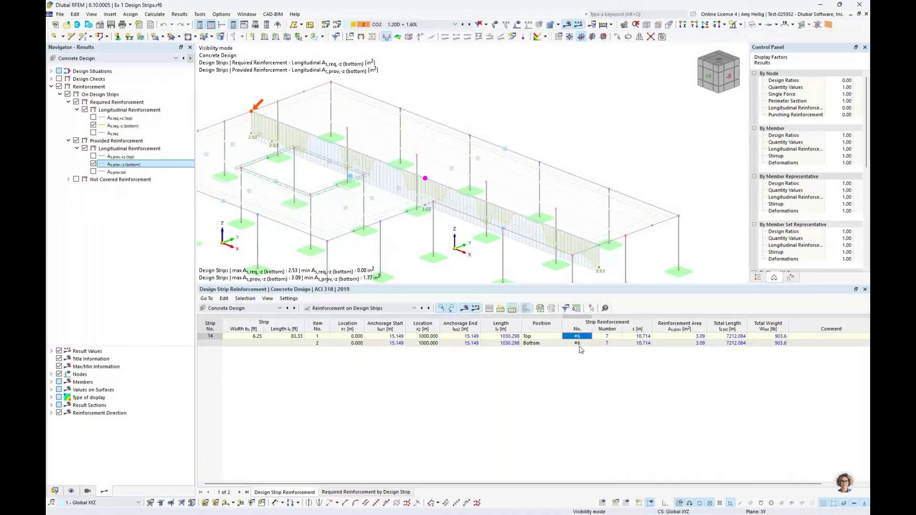
middle_click_drag(584, 251, 602, 221)
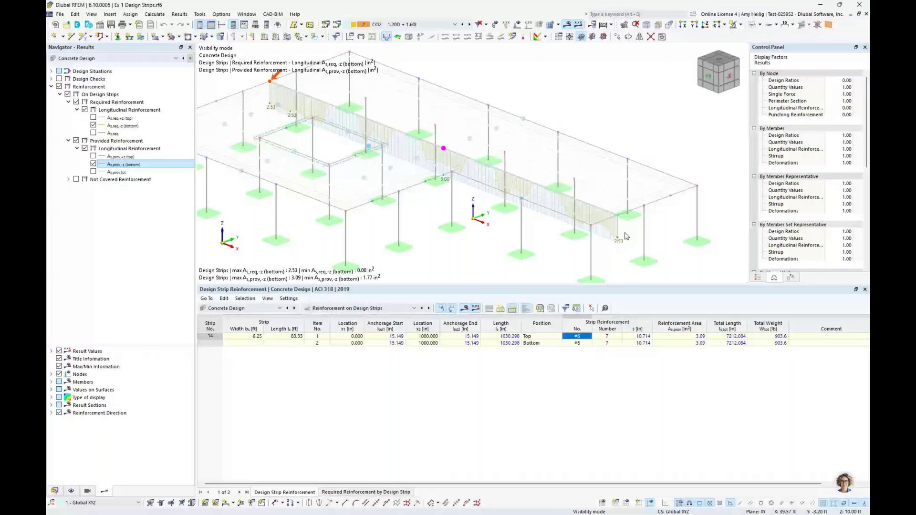
Step: Cancel the visibility mode to show all design strips in the model and table, and switch to the Punching Shear Design slide
left_click(741, 25)
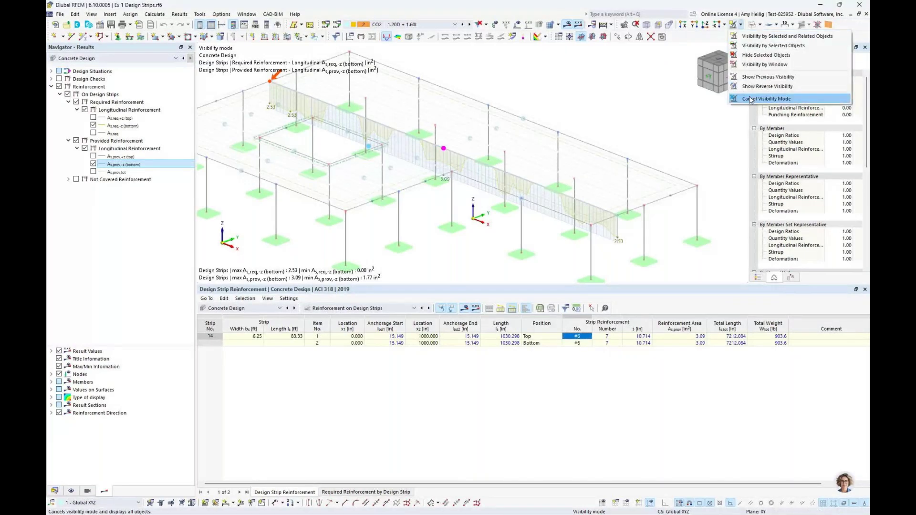
left_click(750, 100)
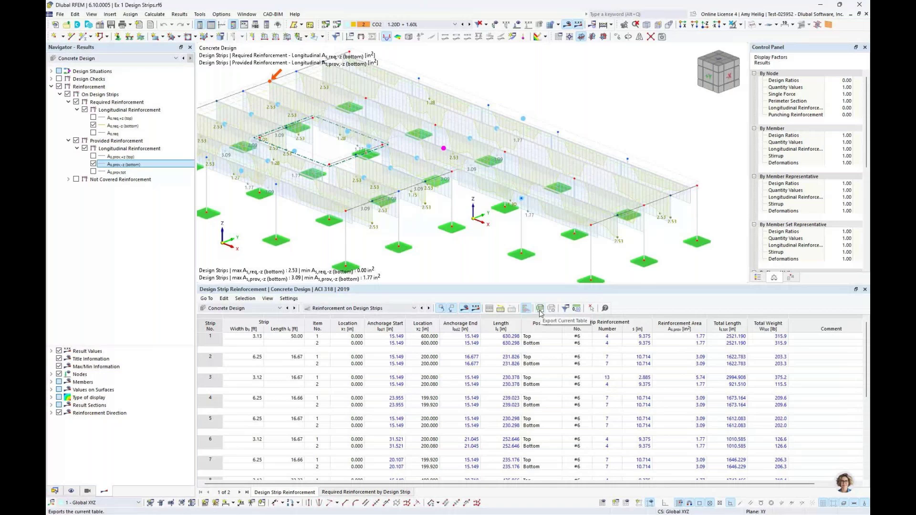
left_click(540, 309)
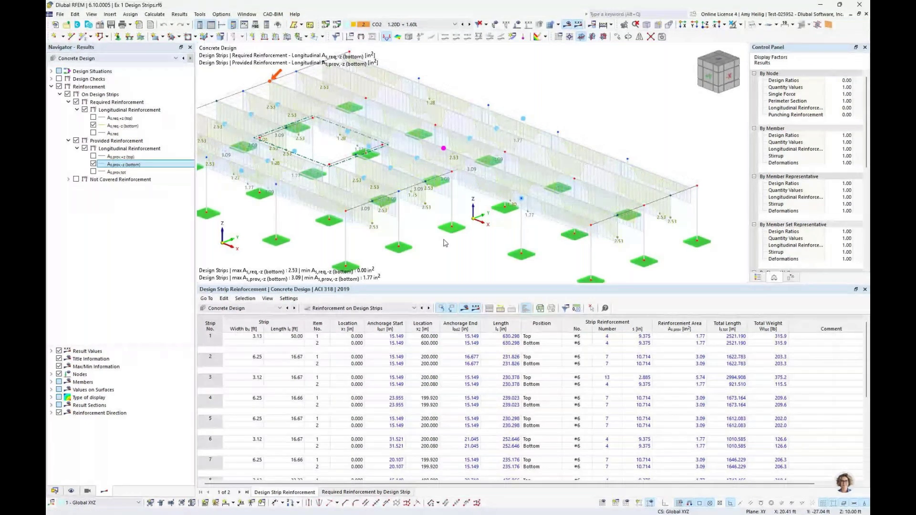
key("alt+Tab")
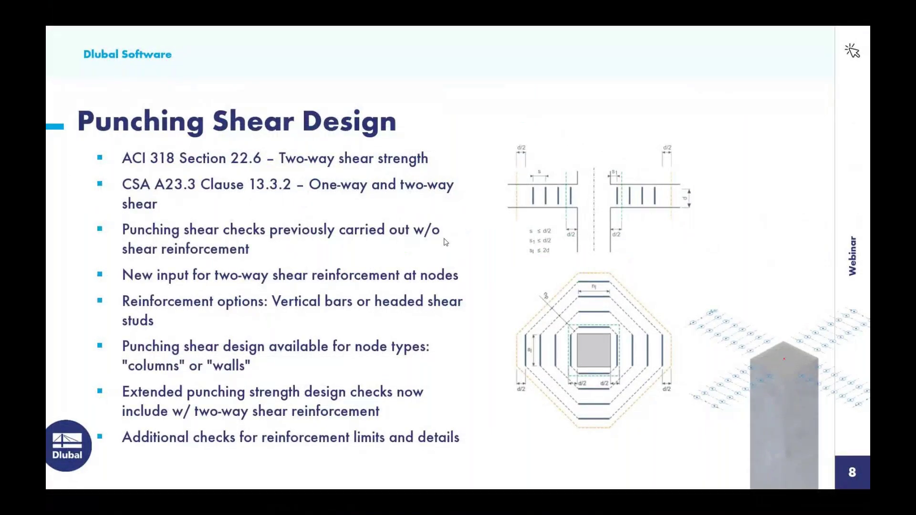
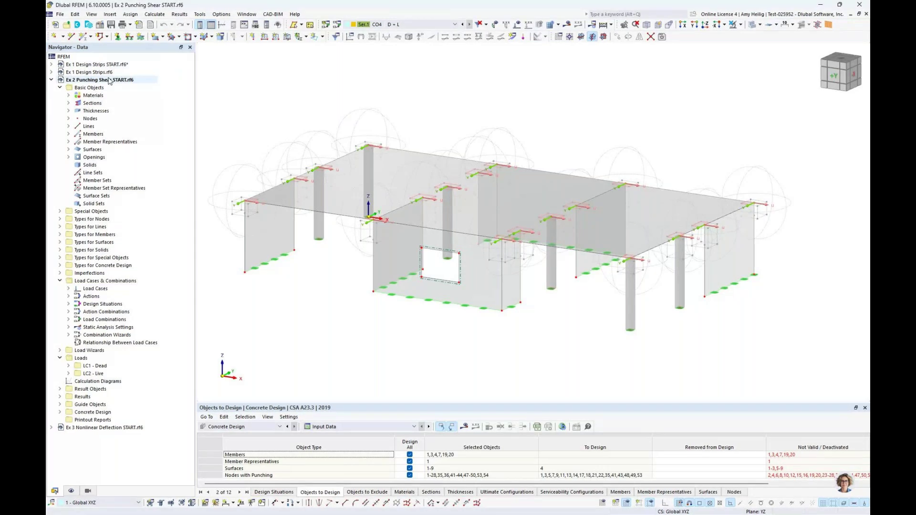
Step: In the Ex 2 Punching Shear START model, review the concrete material and highlight the surfaces using the 250 mm thickness
left_click(68, 96)
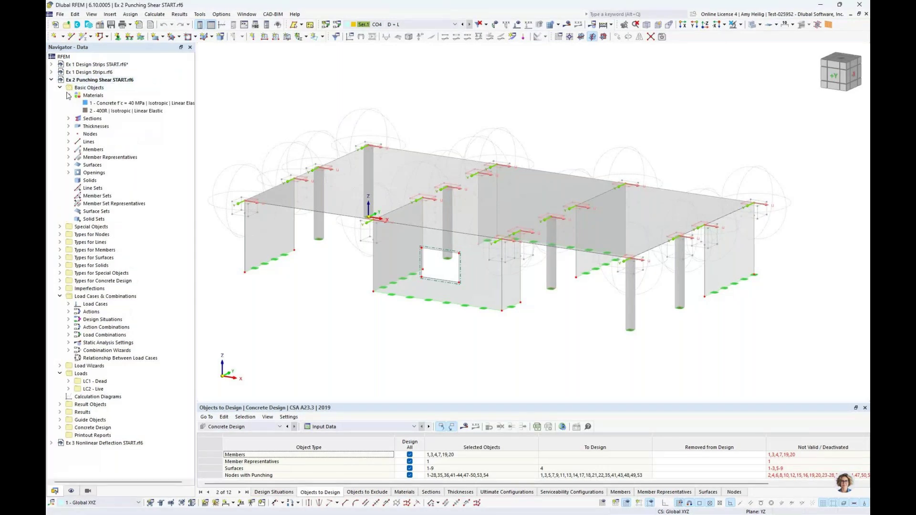
left_click(107, 106)
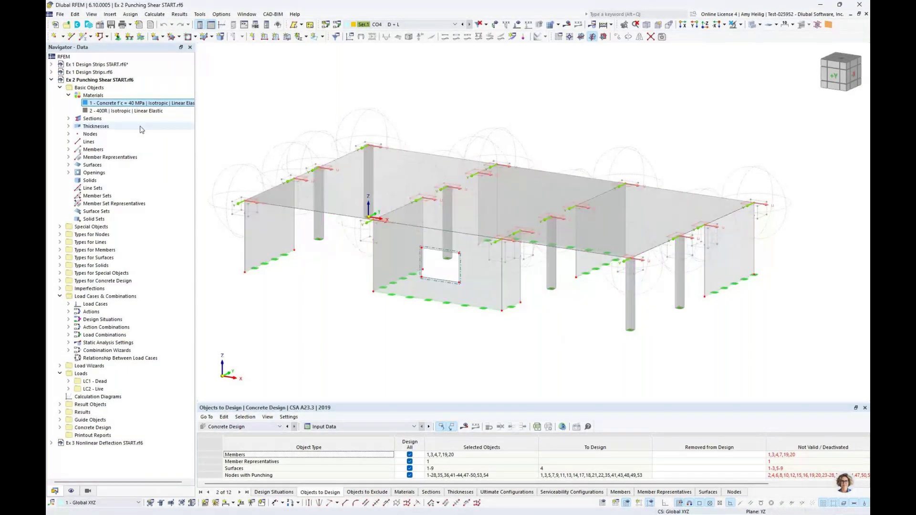
left_click(68, 127)
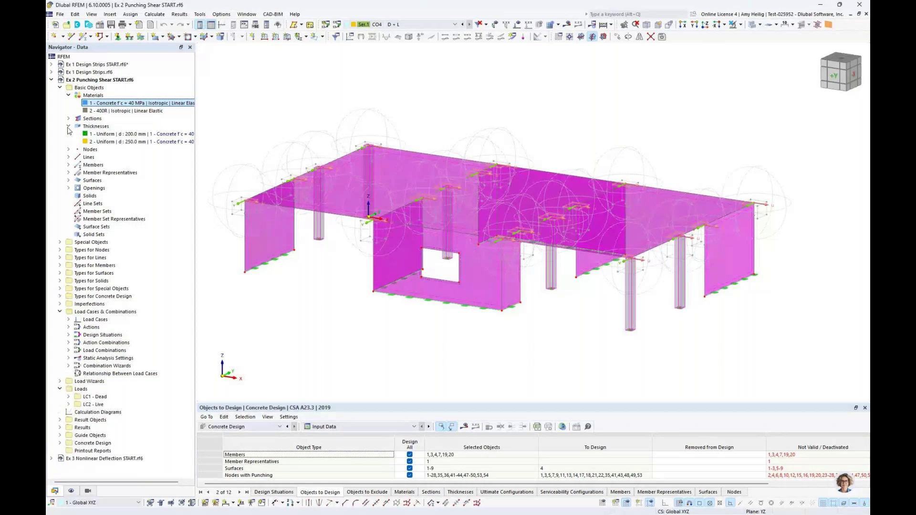
left_click(106, 141)
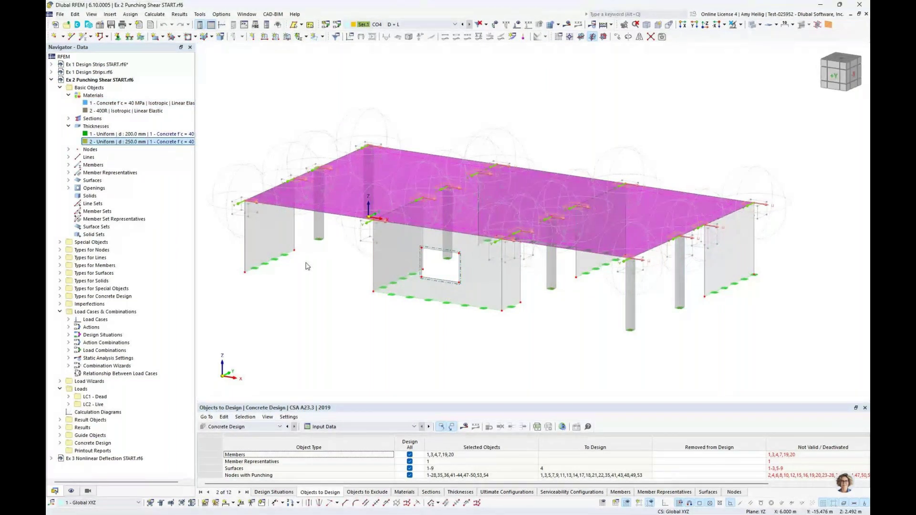
left_click(307, 266)
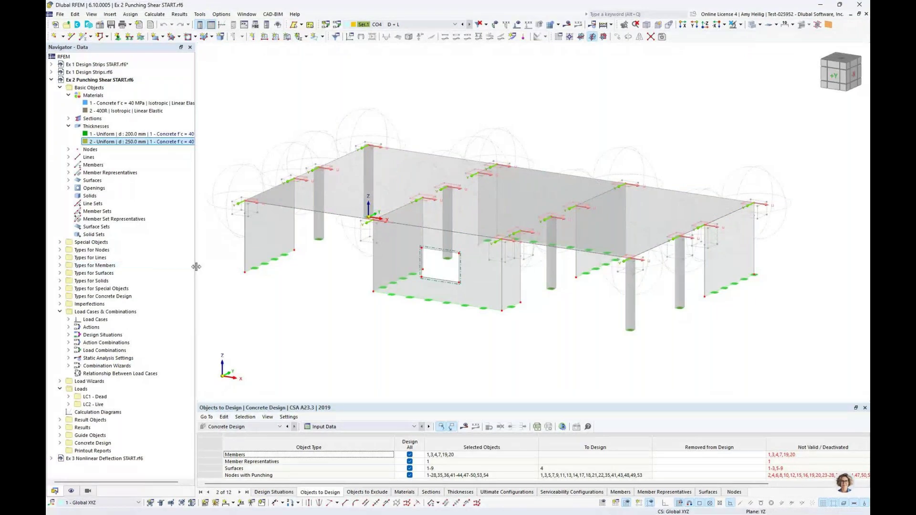
left_click_drag(194, 270, 187, 271)
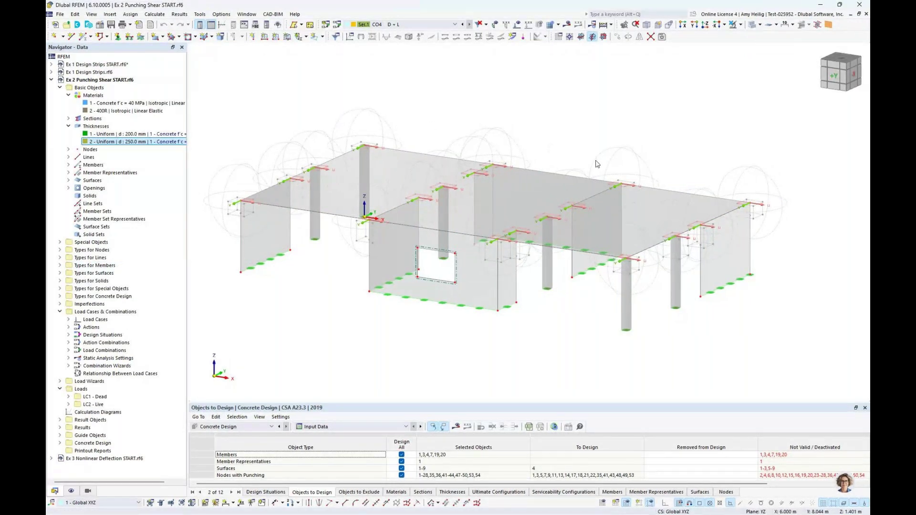
middle_click_drag(377, 272, 318, 288)
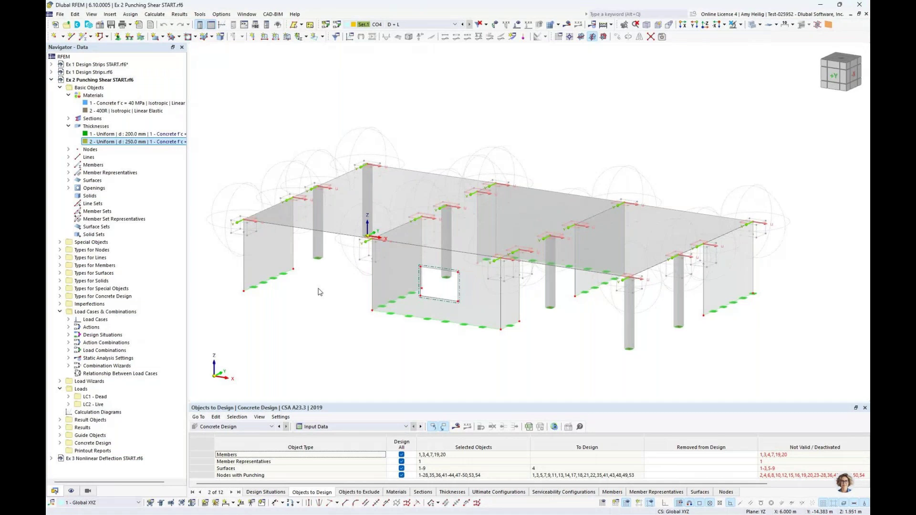
Step: Examine the slab and the corner column's connection node in wireframe display, and restore the solid display
left_click(351, 202)
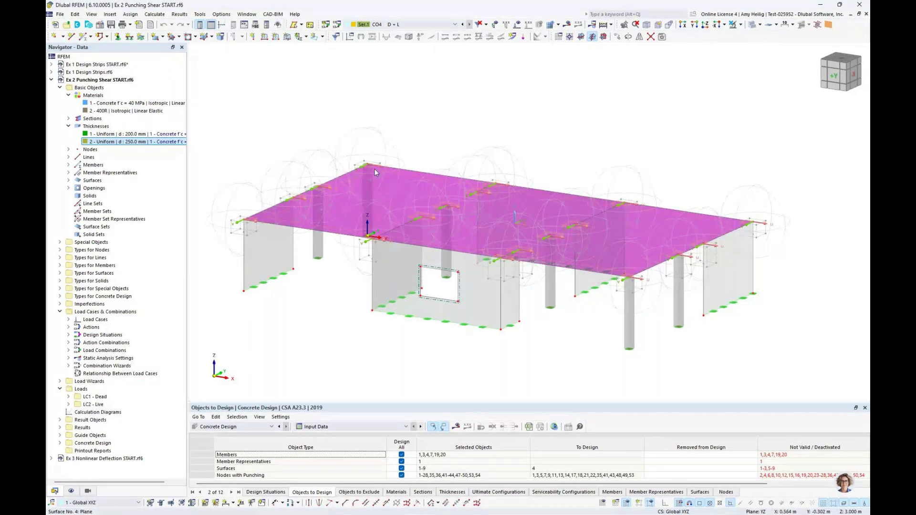
mouse_move(374, 171)
scroll(325, 278, "up", 2)
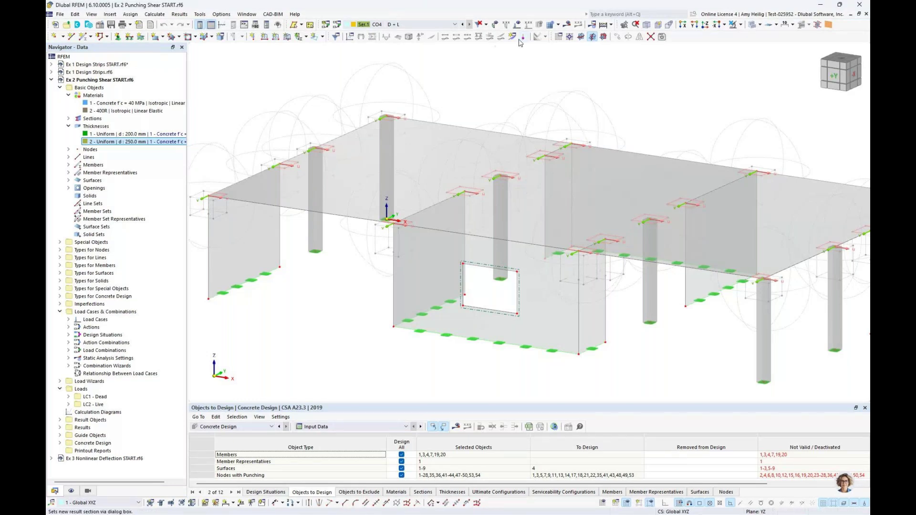
left_click(752, 25)
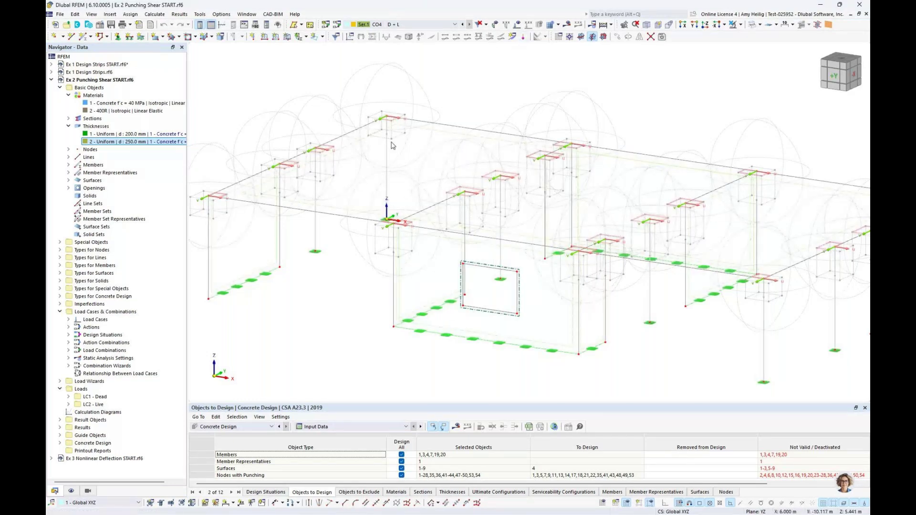
left_click(386, 161)
middle_click_drag(386, 161, 353, 169)
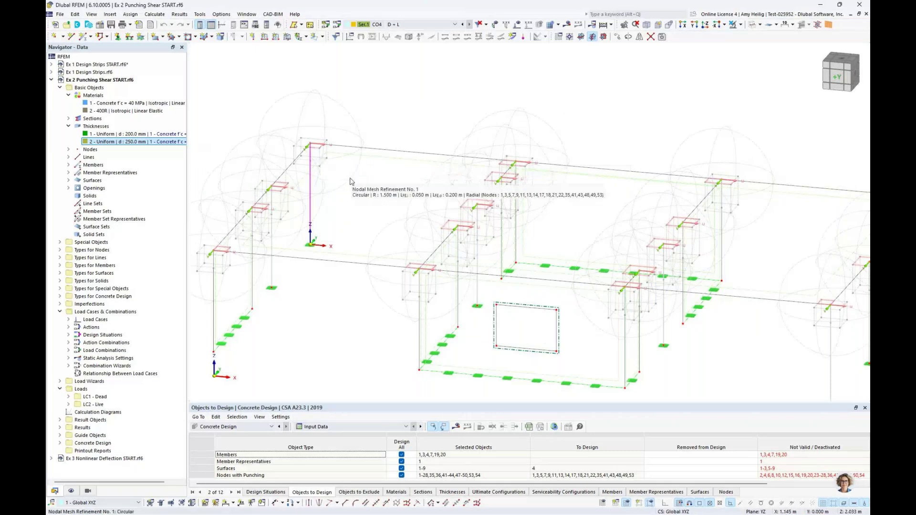
scroll(315, 163, "up", 5)
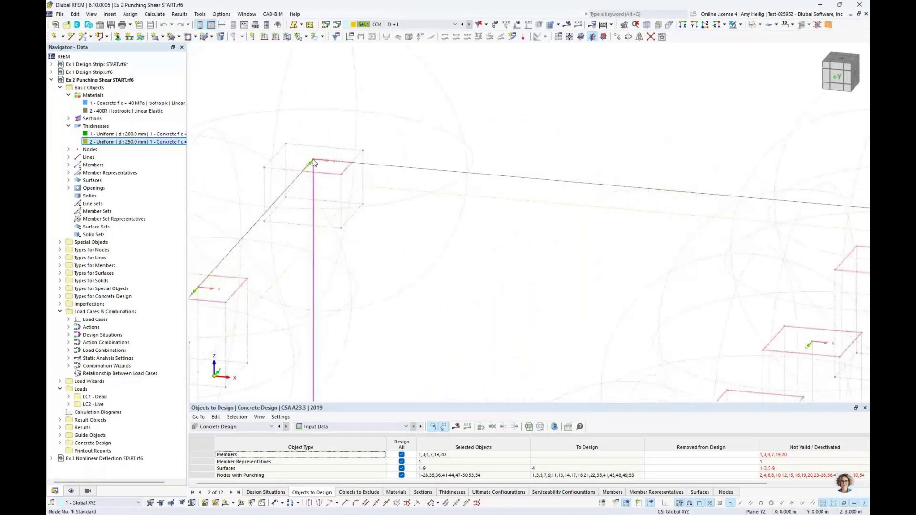
scroll(315, 163, "down", 4)
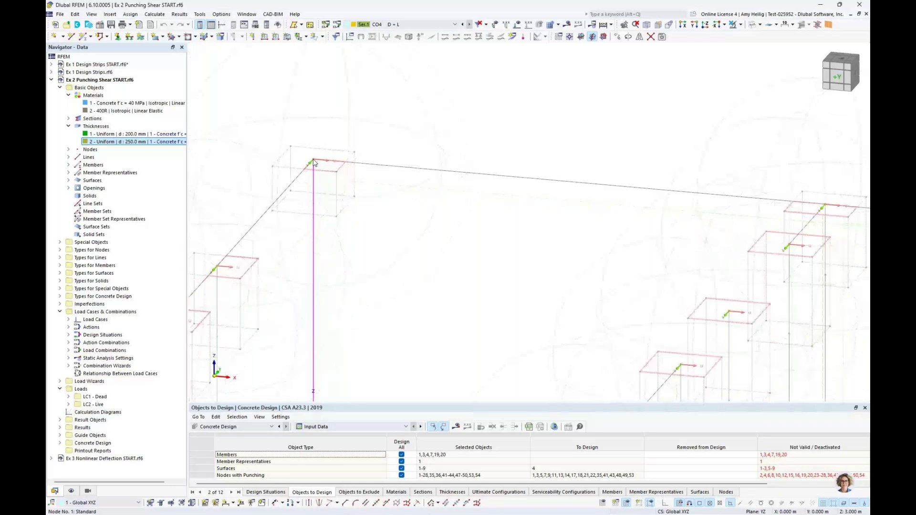
scroll(315, 163, "down", 3)
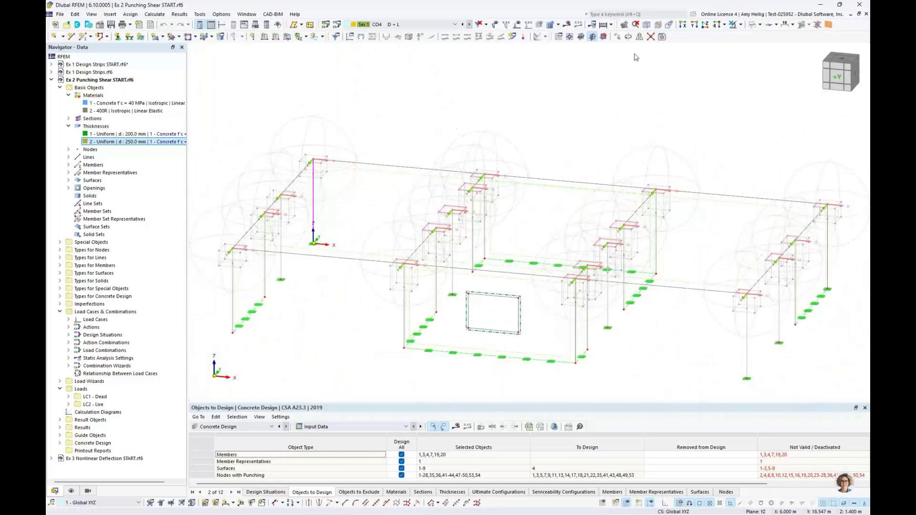
left_click(752, 24)
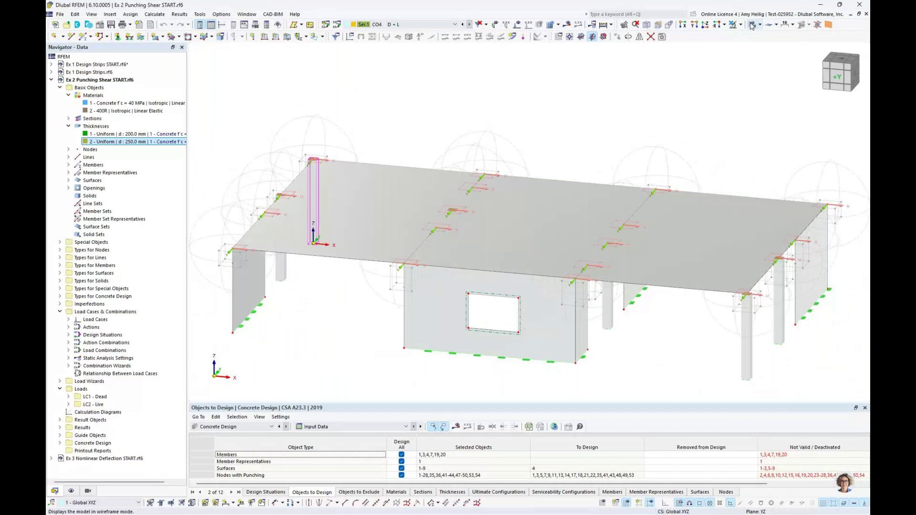
Step: Review the nodal mesh refinement settings assigned to the corner column's top node, leaving them unchanged
middle_click_drag(571, 118, 547, 120, "ctrl")
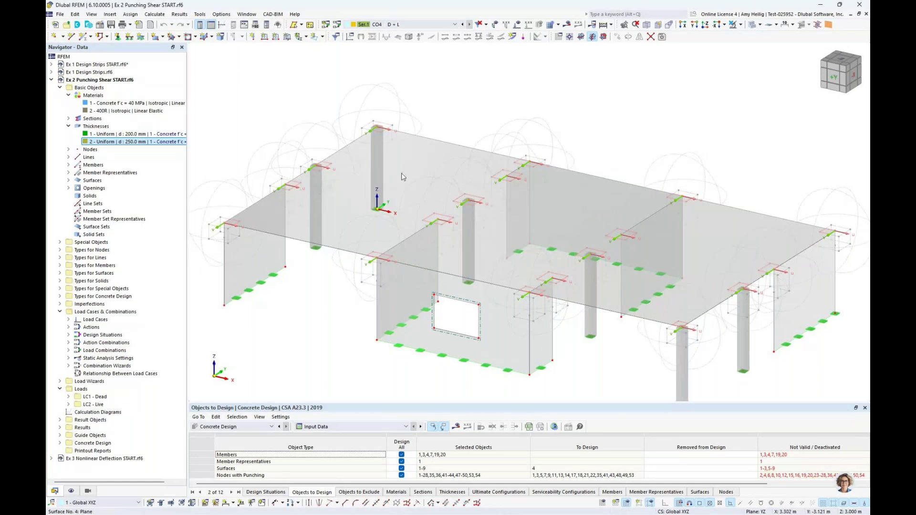
middle_click_drag(393, 183, 389, 197, "ctrl")
middle_click_drag(452, 123, 447, 90, "ctrl")
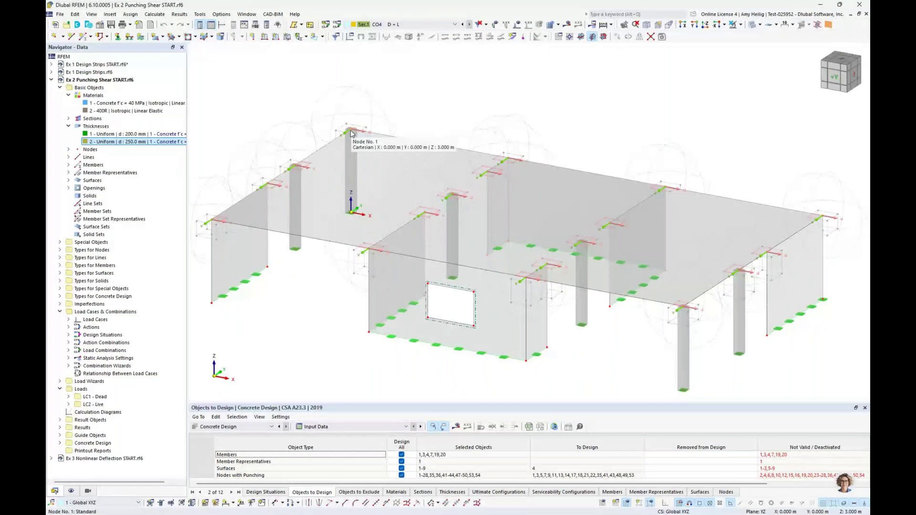
double_click(351, 133)
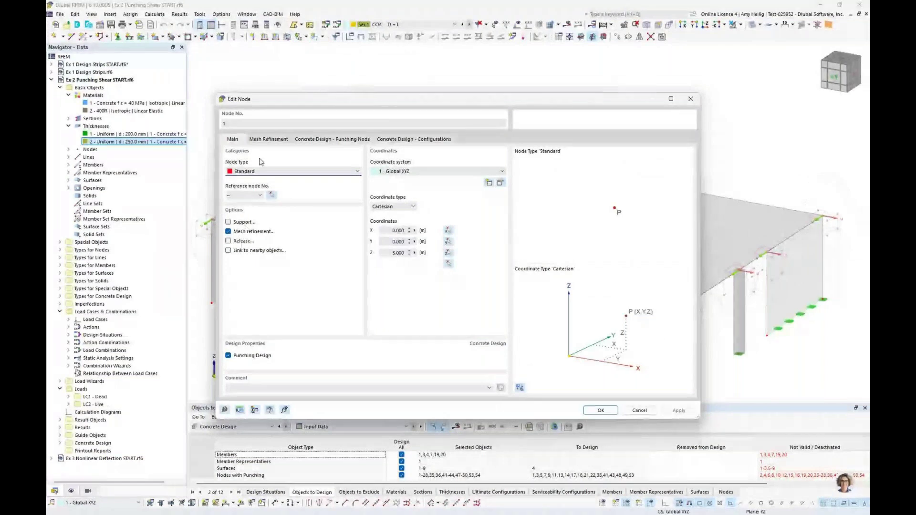
left_click(268, 140)
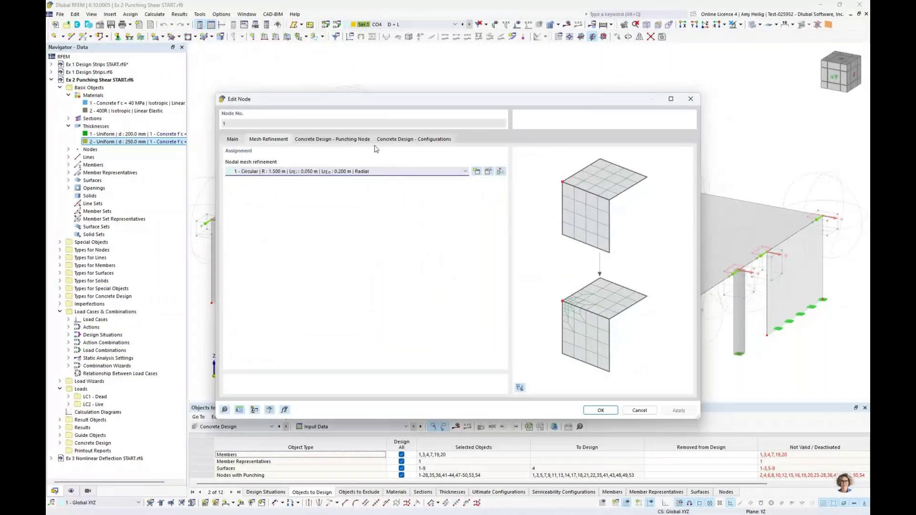
left_click(489, 171)
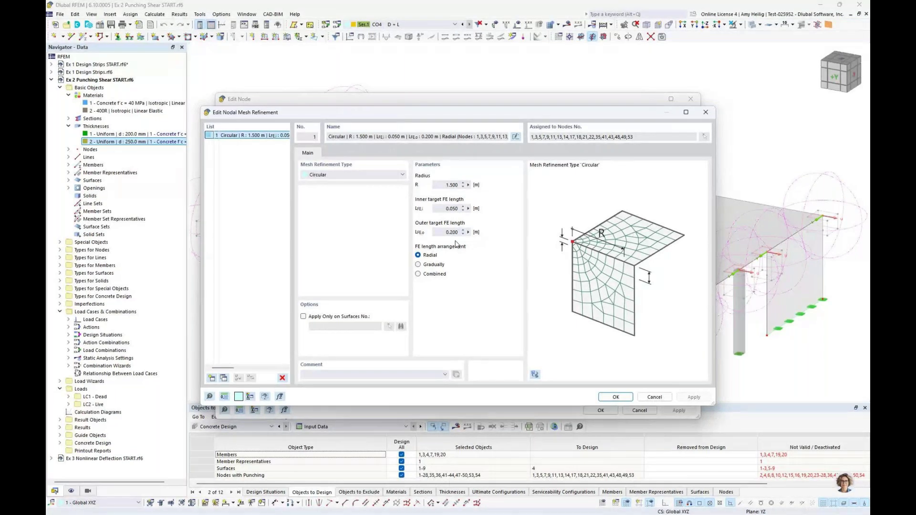
left_click(653, 397)
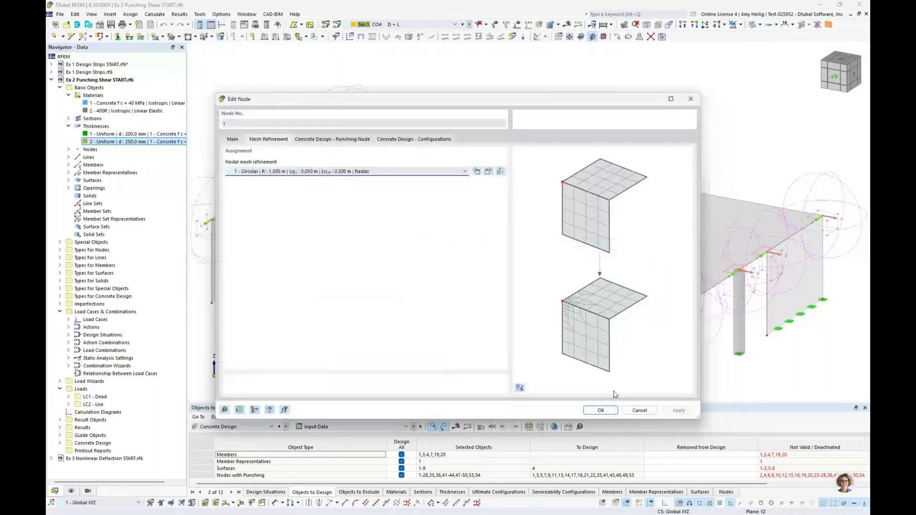
left_click(635, 410)
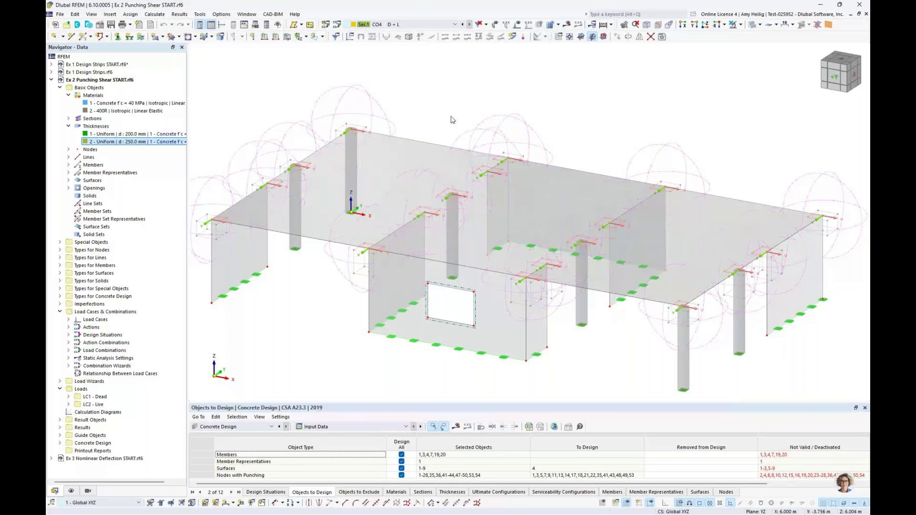
Step: Examine the results adjustment area at the end wall's outer slab corner, and collapse the Thicknesses and Materials lists
scroll(408, 210, "up", 3)
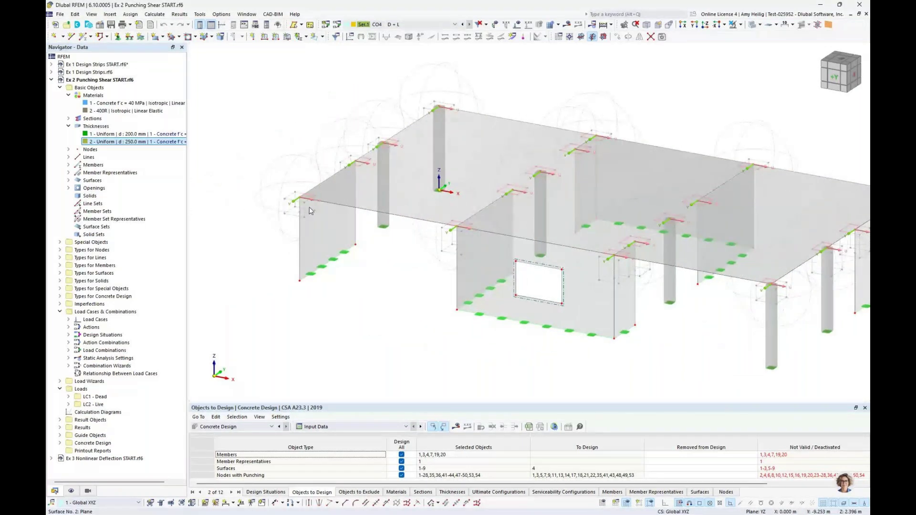
scroll(311, 211, "up", 5)
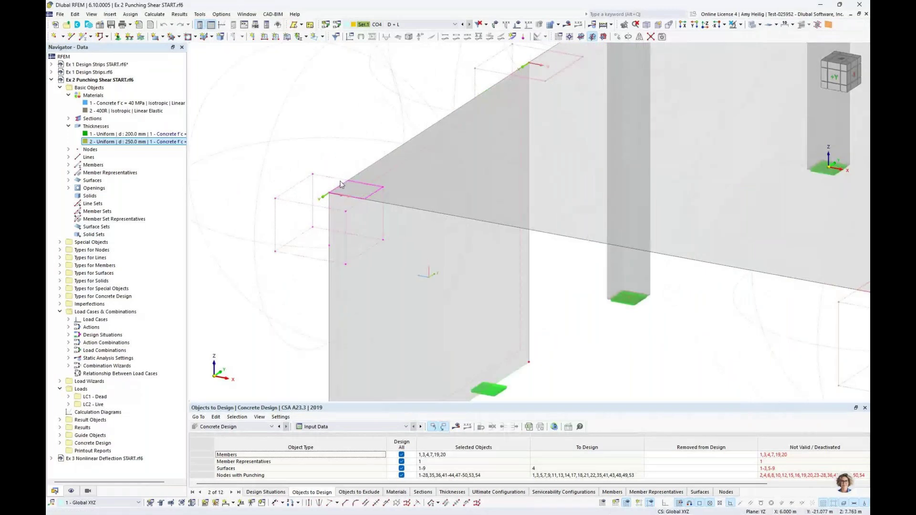
middle_click_drag(618, 115, 522, 255)
middle_click_drag(384, 249, 468, 168)
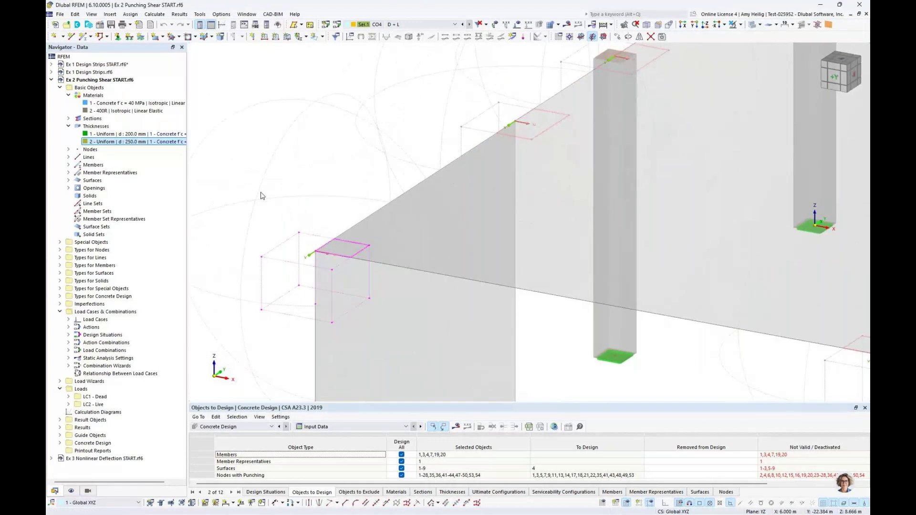
left_click(69, 126)
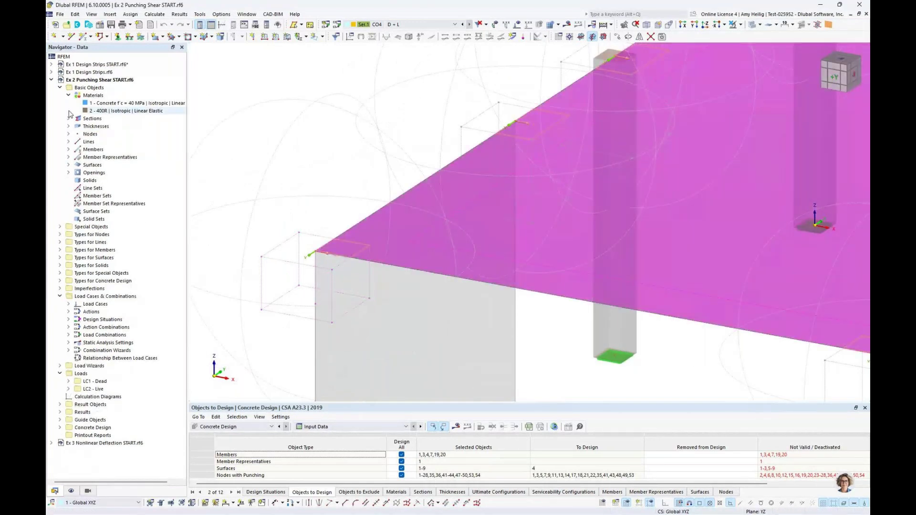
left_click(68, 96)
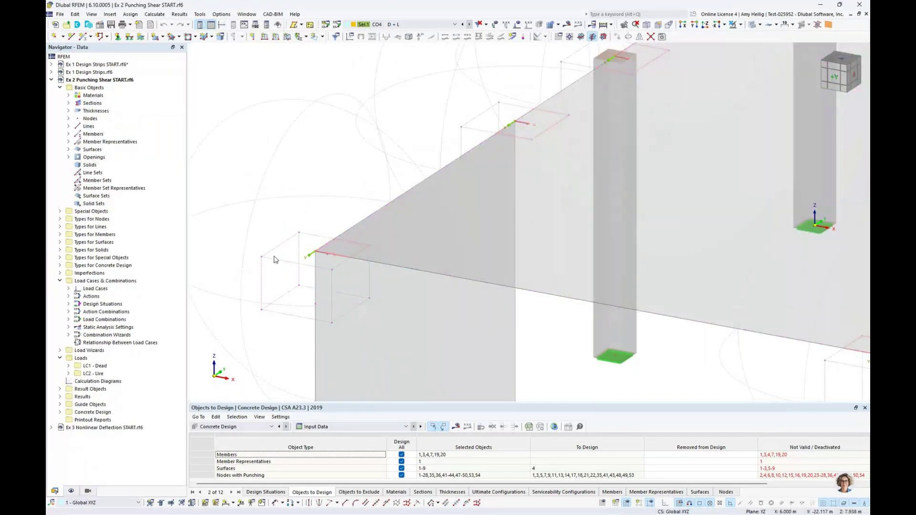
Step: Review the shape, dimensions and averaging settings of surface results adjustment 13 at the end wall corner, discarding any changes
left_click(60, 219)
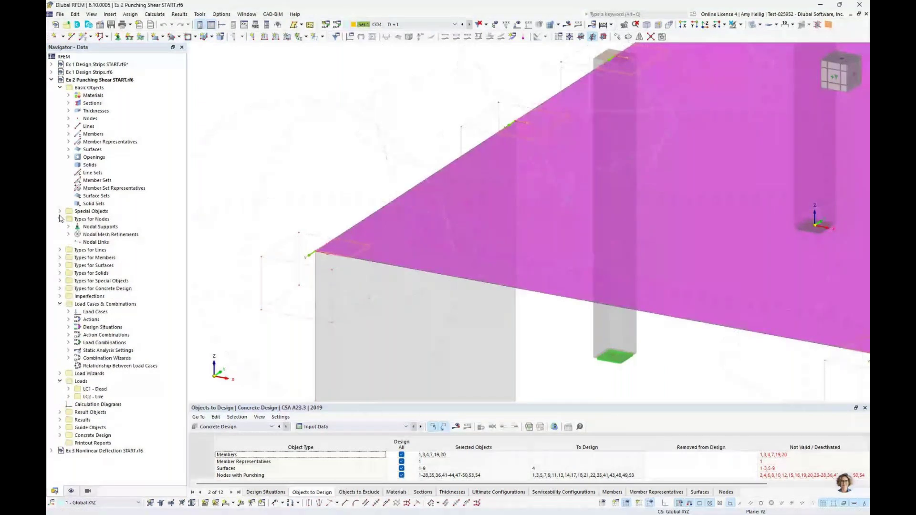
left_click(60, 219)
left_click(59, 211)
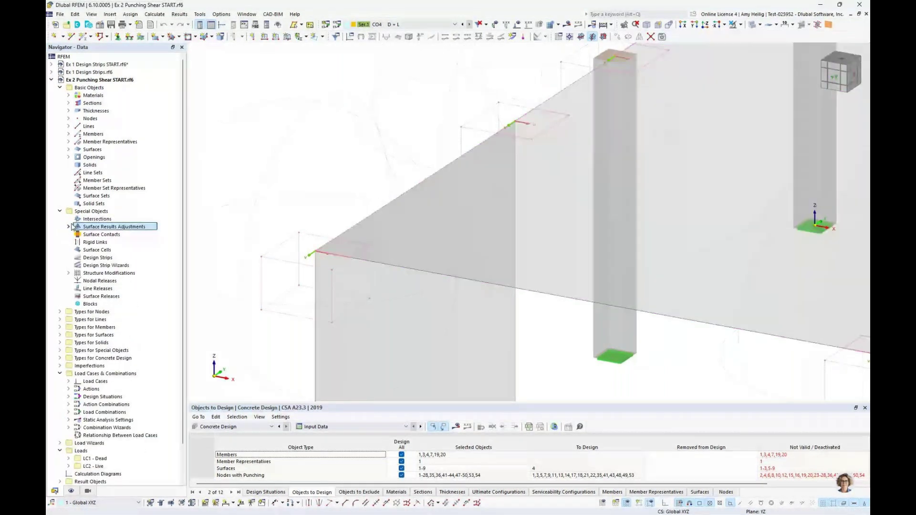
left_click(69, 226)
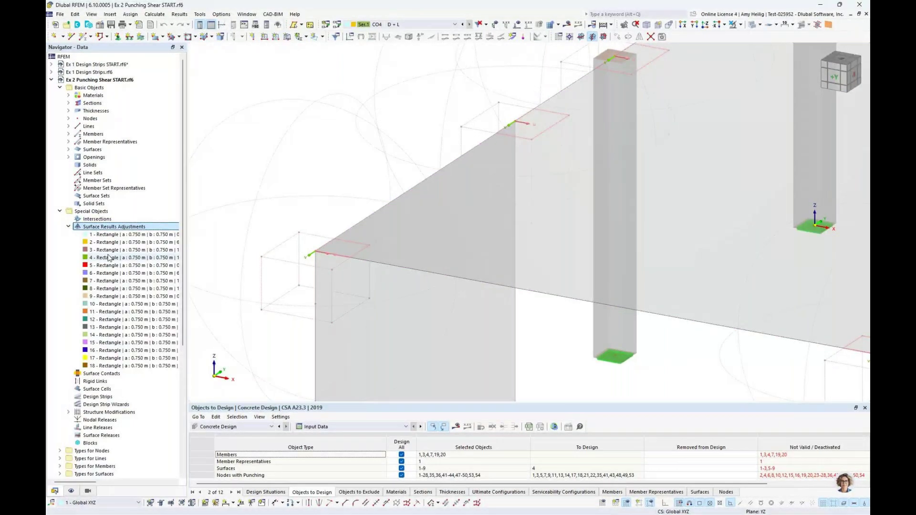
double_click(109, 259)
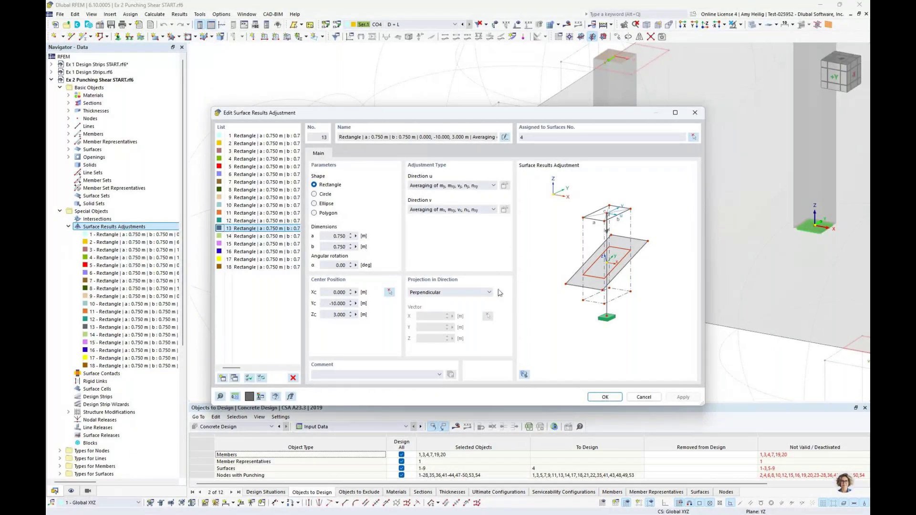
left_click(644, 398)
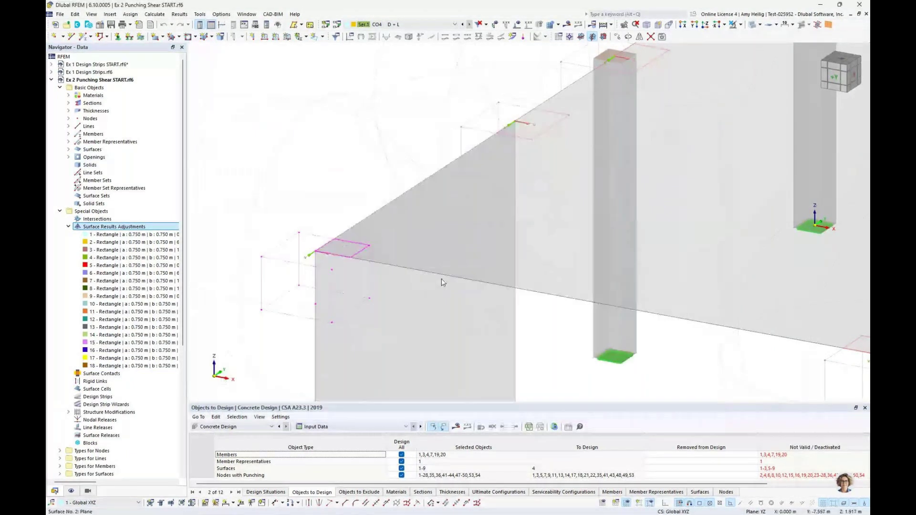
scroll(488, 174, "down", 3)
middle_click_drag(543, 205, 438, 232)
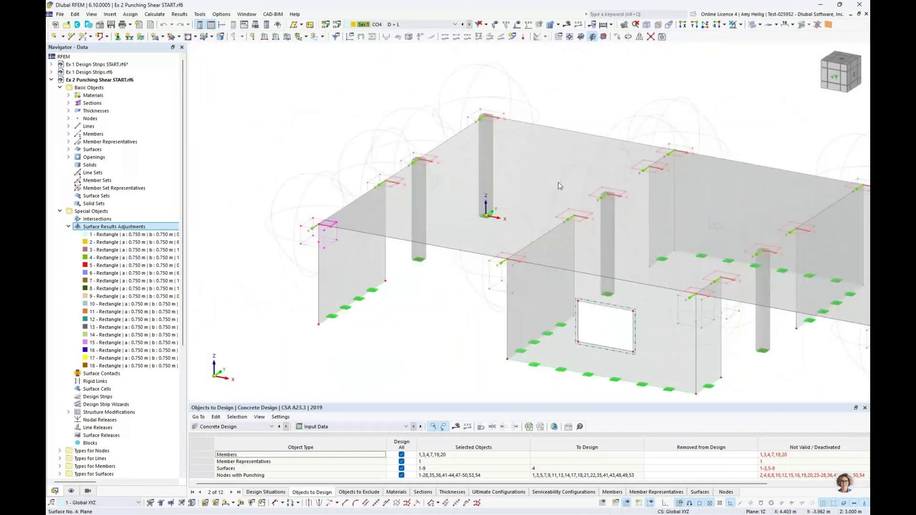
left_click(68, 227)
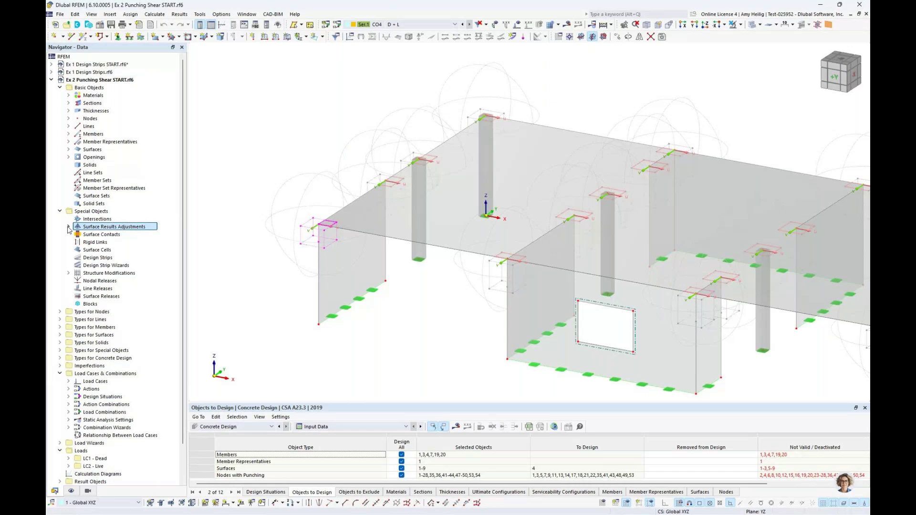
Step: Generate the FE mesh, inspect it around the columns and walls in wireframe display, and restore the solid display
left_click(154, 14)
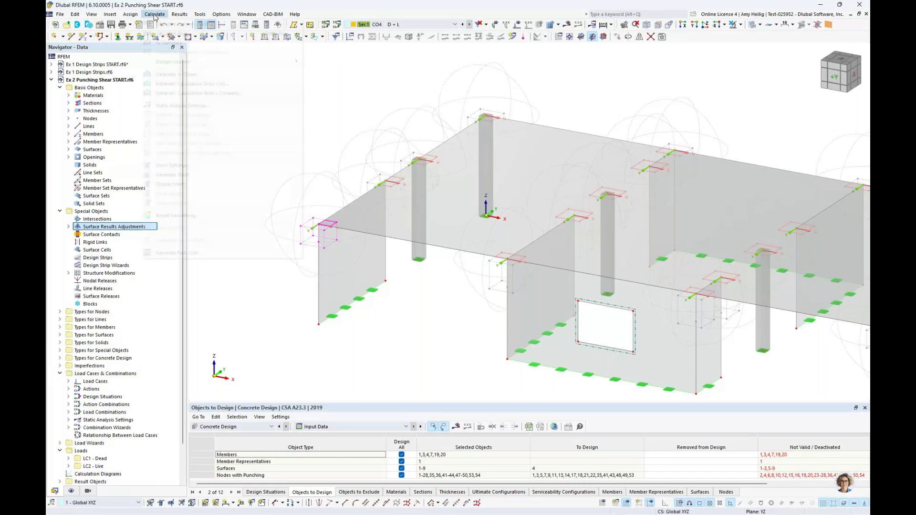
left_click(164, 175)
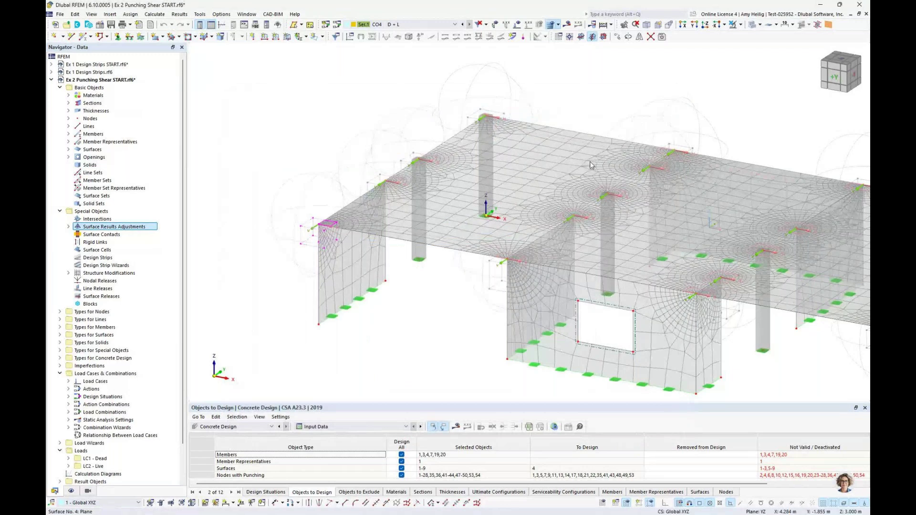
scroll(590, 161, "down", 3)
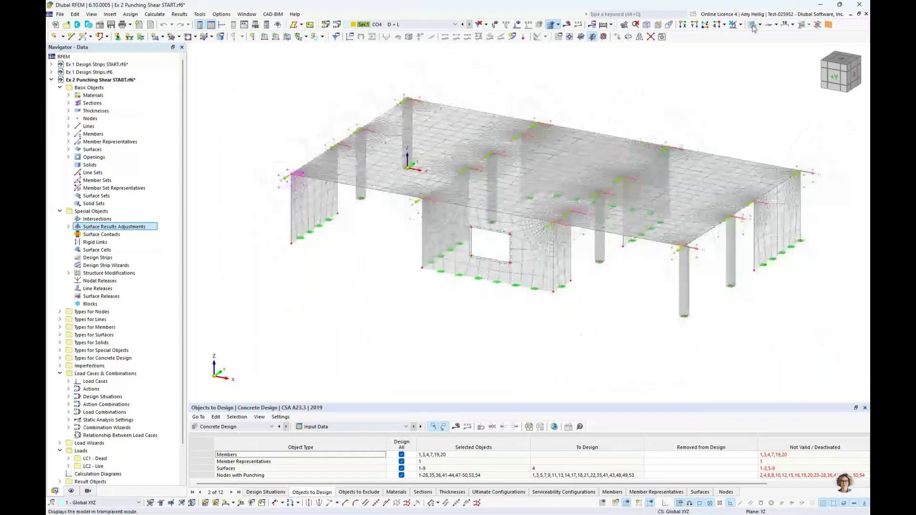
left_click(752, 26)
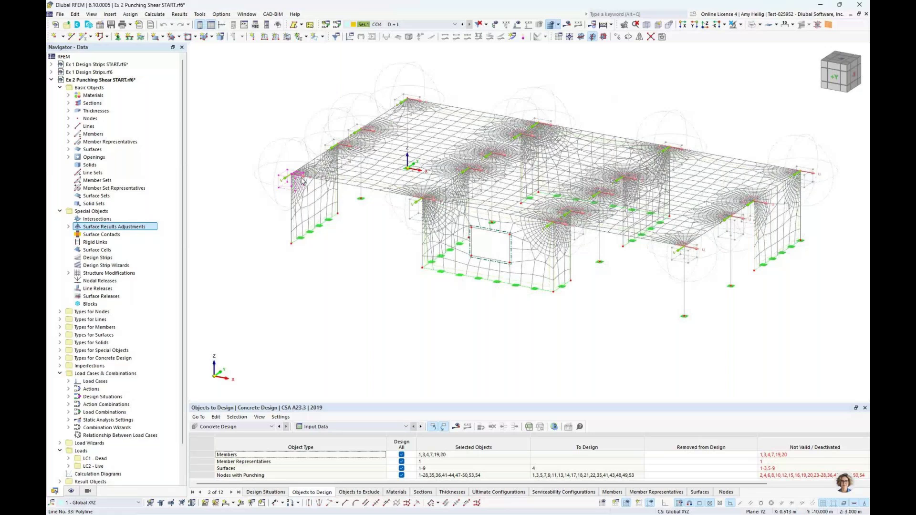
left_click(752, 24)
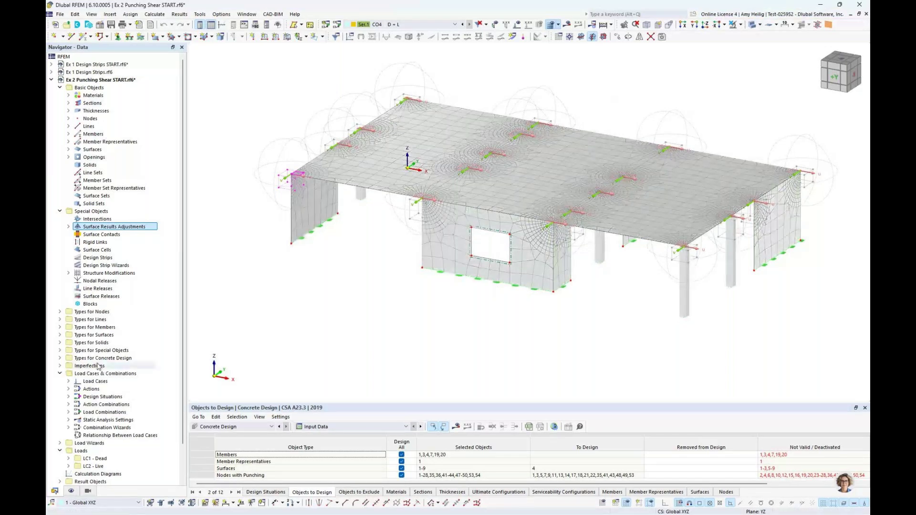
Step: Hide the nodal mesh refinements, result objects and FE mesh, and show the model in transparent display with the data navigator
left_click(71, 491)
left_click(60, 173)
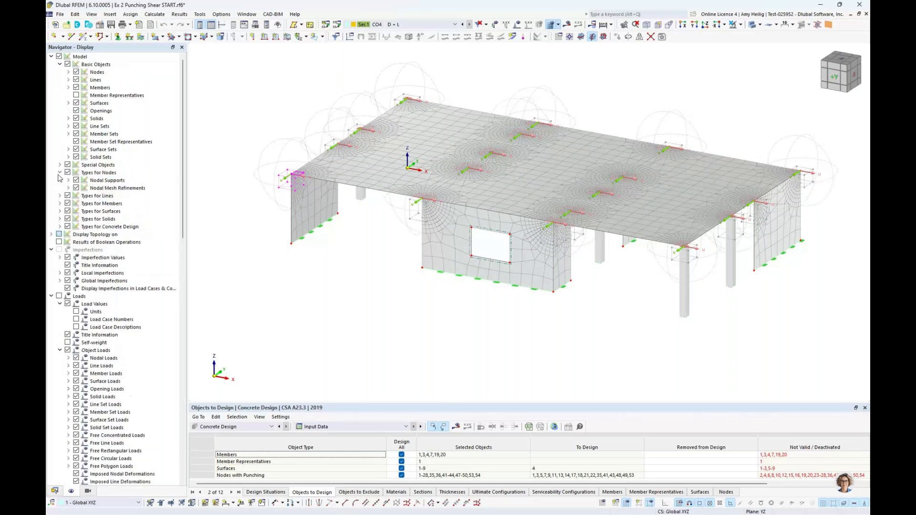
left_click(77, 188)
scroll(81, 282, "down", 5)
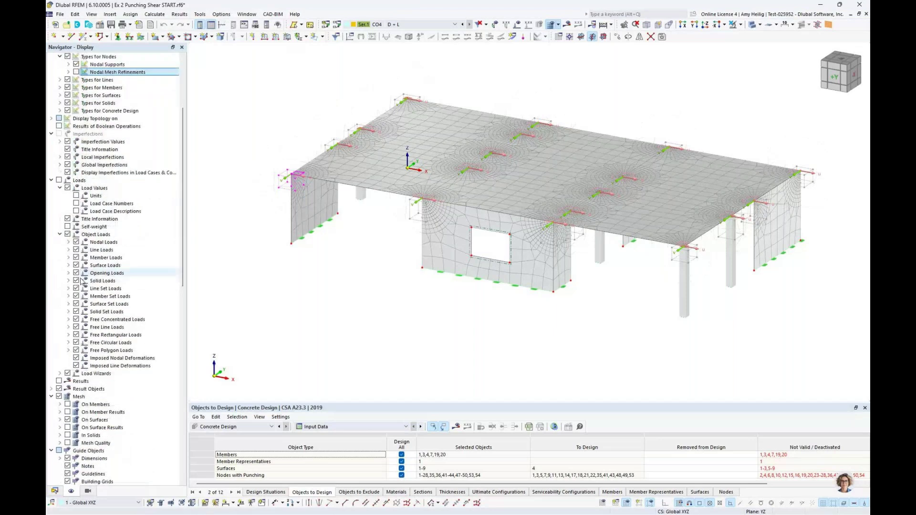
left_click(59, 389)
scroll(93, 320, "down", 4)
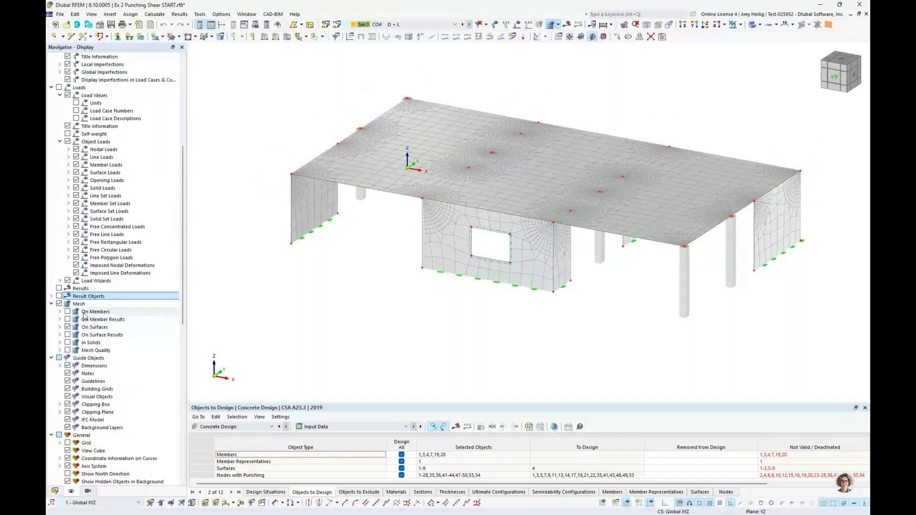
left_click(59, 304)
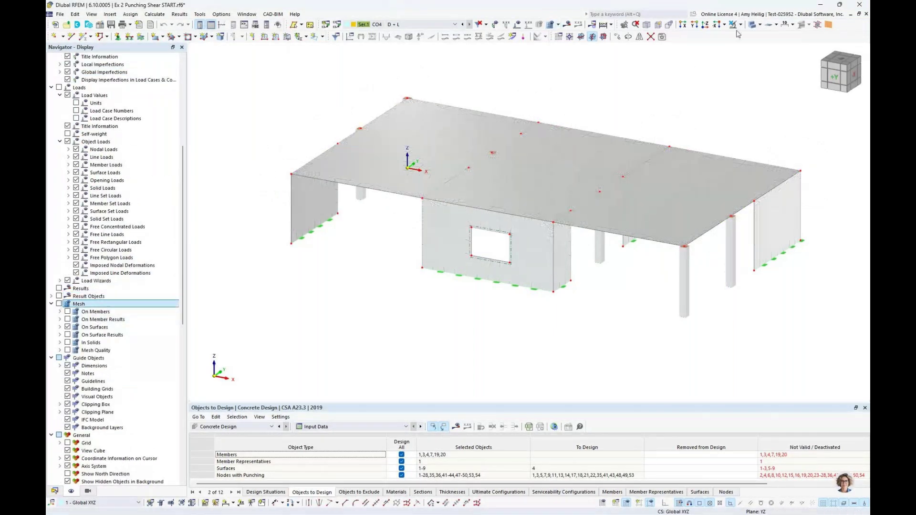
left_click(751, 25)
middle_click_drag(589, 133, 549, 133)
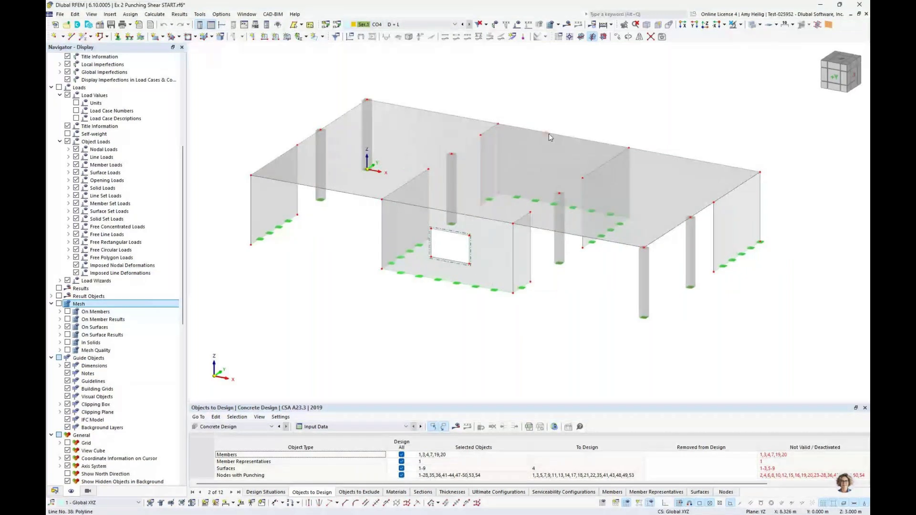
left_click(54, 491)
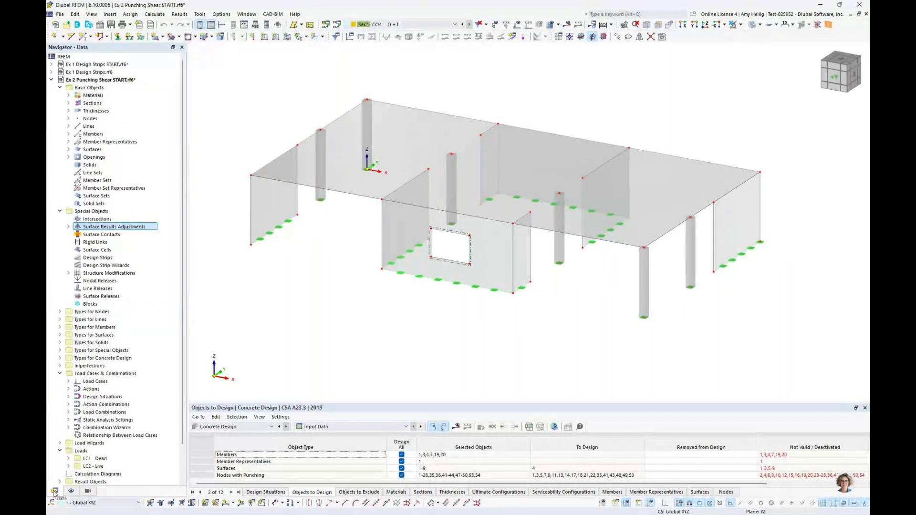
middle_click_drag(384, 255, 376, 276)
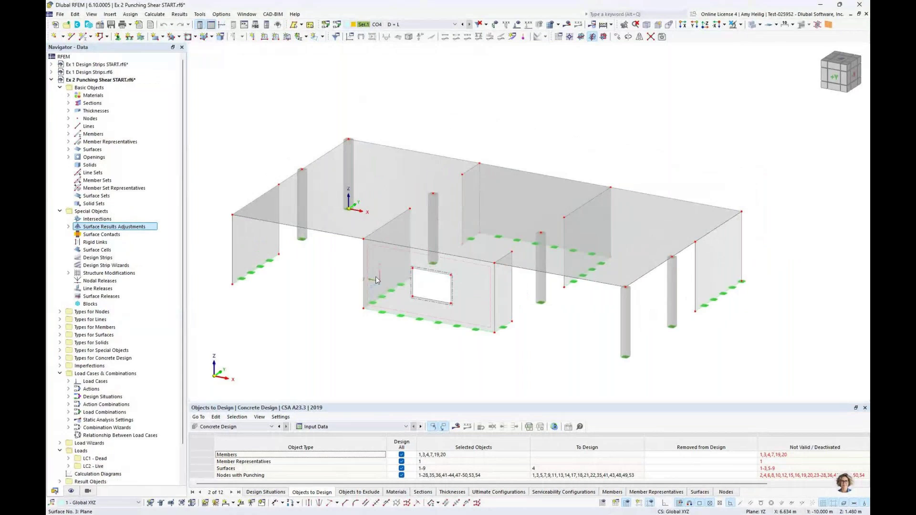
Step: Review the LC1 Dead and LC2 Live slab loads and the available load combinations, leaving LC2 active with its loads hidden
left_click(424, 26)
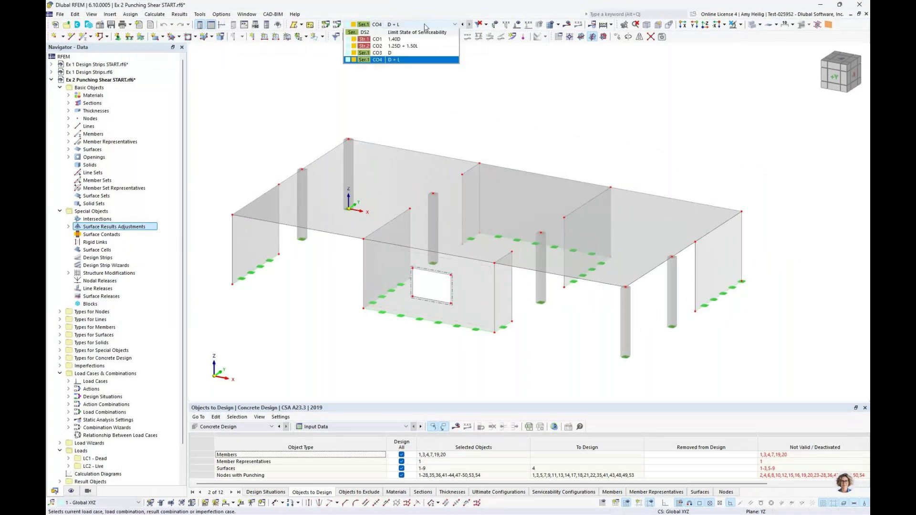
left_click(426, 32)
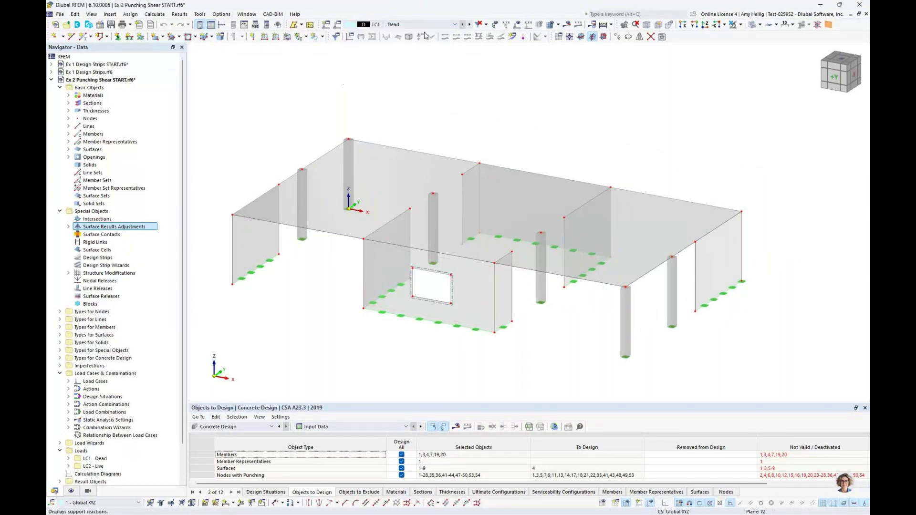
left_click(517, 25)
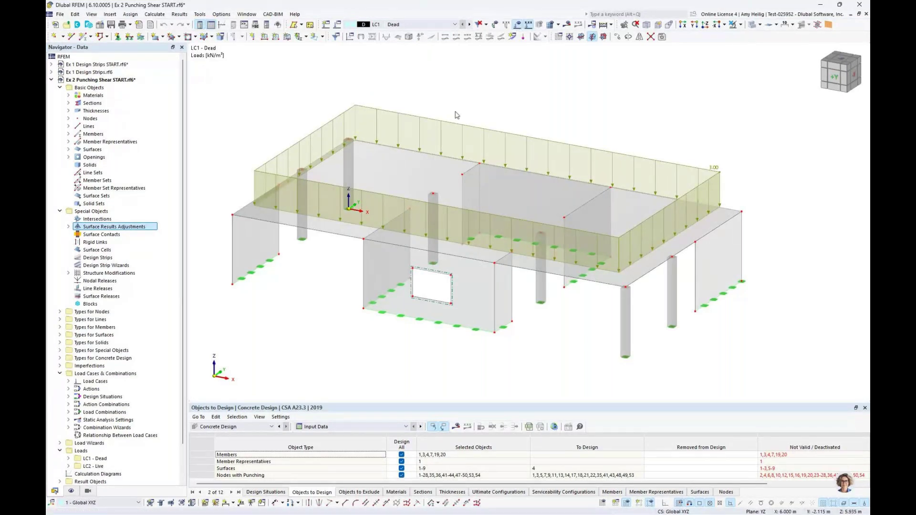
left_click(470, 25)
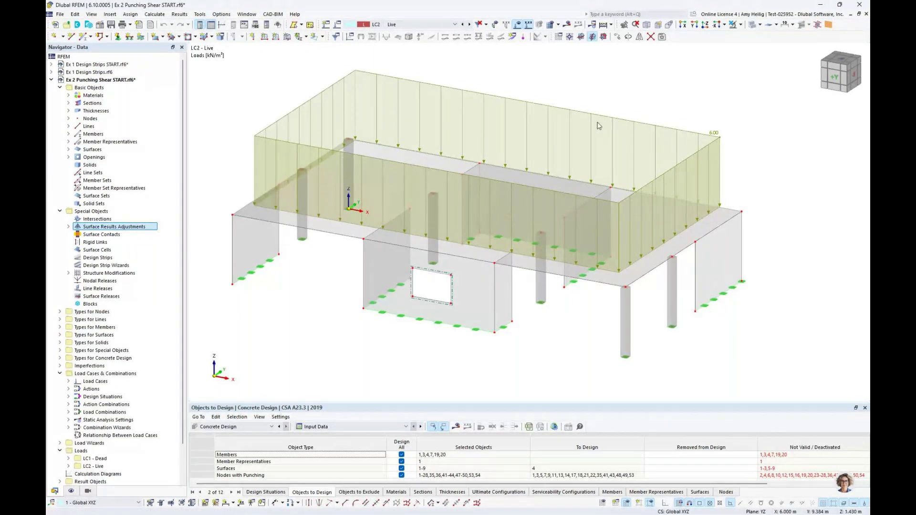
left_click(517, 24)
left_click(429, 24)
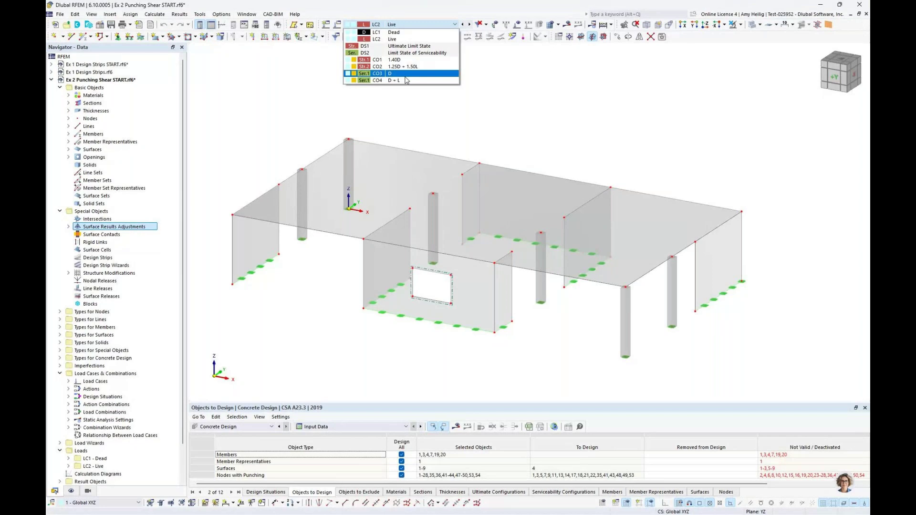
left_click(414, 126)
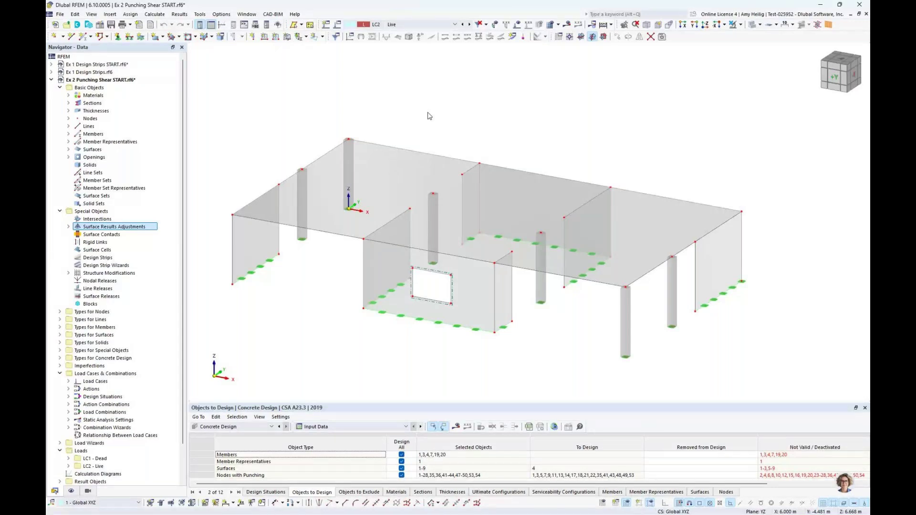
Step: Open the top slab's surface properties and check its user-defined top and bottom concrete cover
double_click(400, 168)
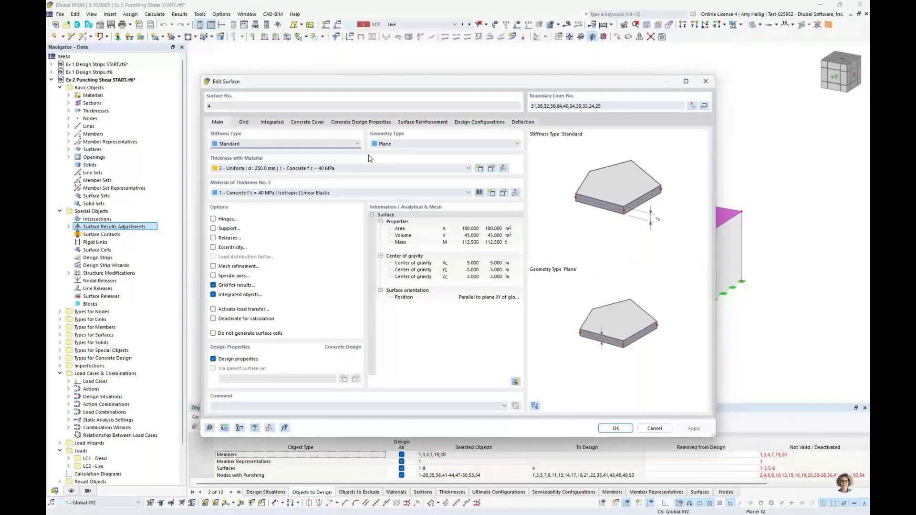
left_click(318, 123)
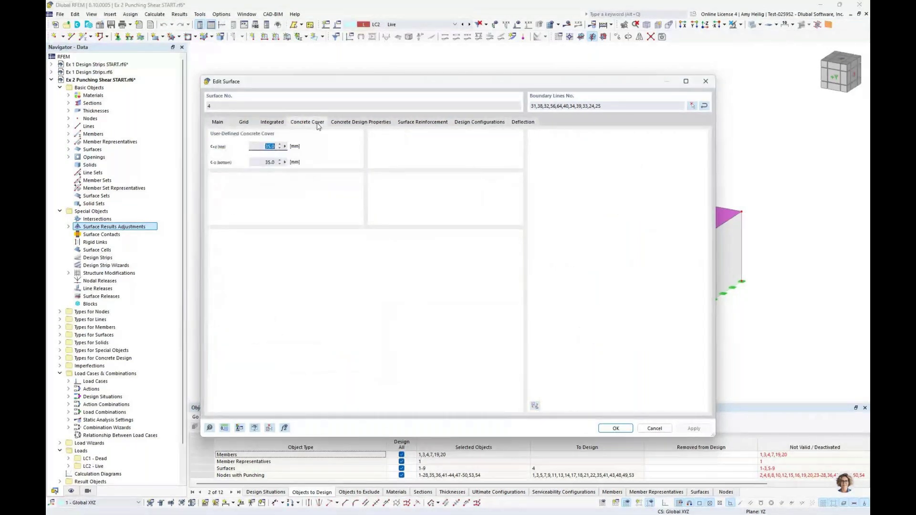
left_click_drag(357, 83, 362, 248)
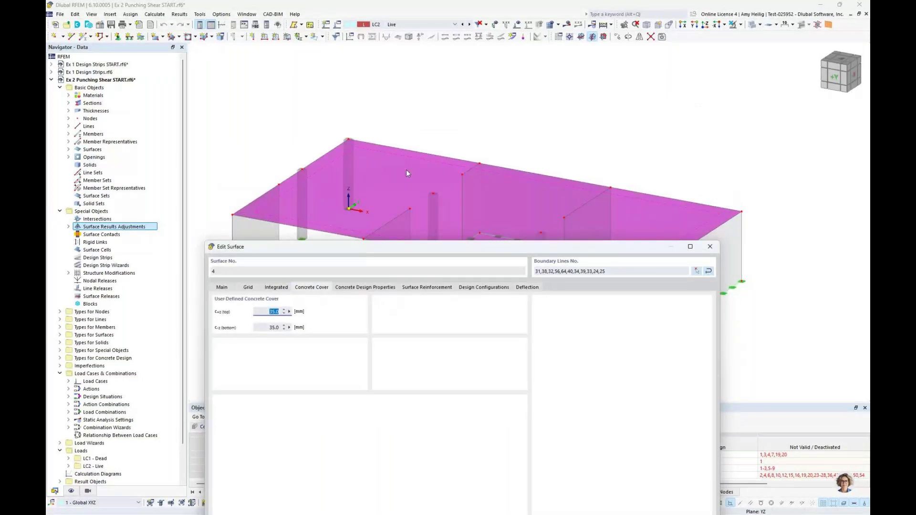
left_click_drag(386, 250, 400, 103)
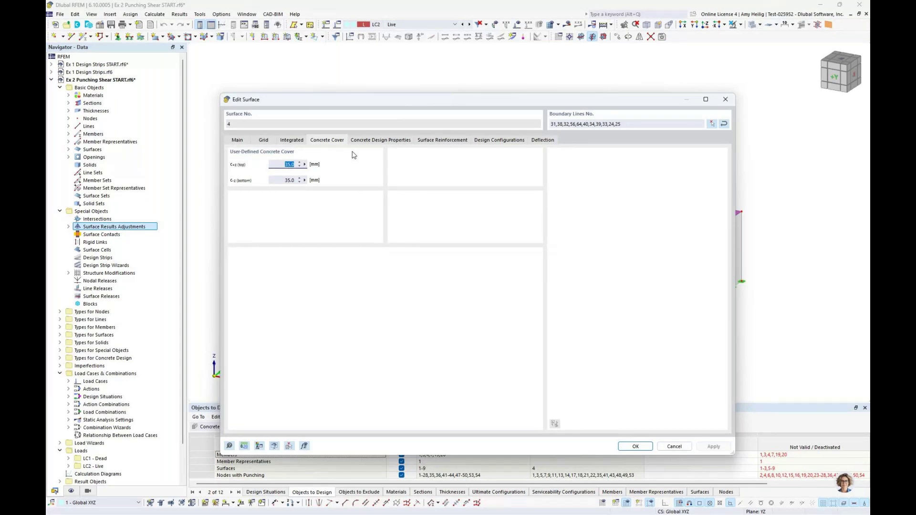
left_click(286, 164)
Step: Review the slab's existing surface reinforcement definition, including the available reinforcement types, and close both dialogs without changes
left_click(439, 140)
left_click(525, 177)
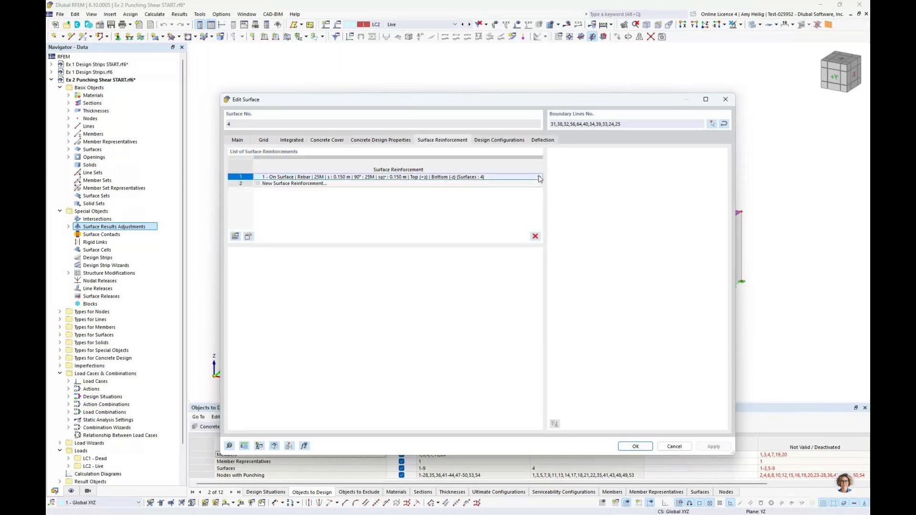
left_click(540, 177)
left_click(539, 183)
double_click(453, 177)
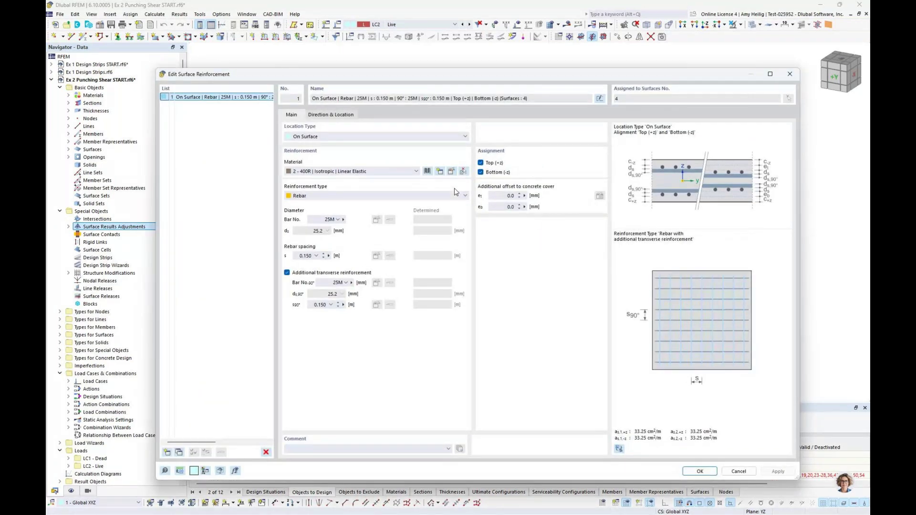
left_click_drag(484, 78, 460, 68)
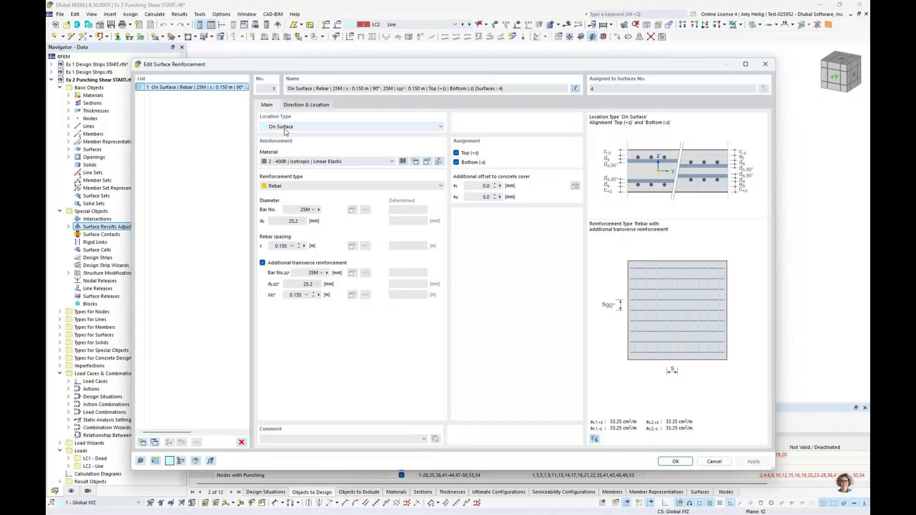
left_click(281, 185)
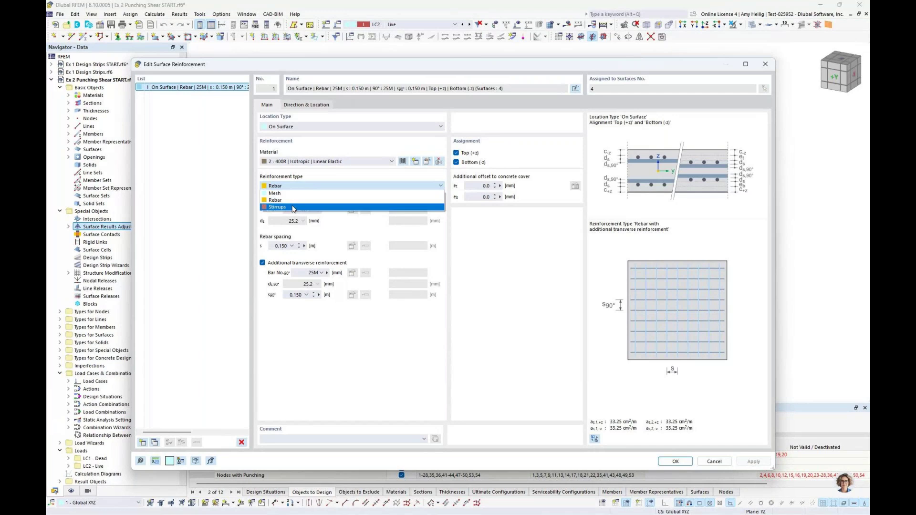
left_click(510, 285)
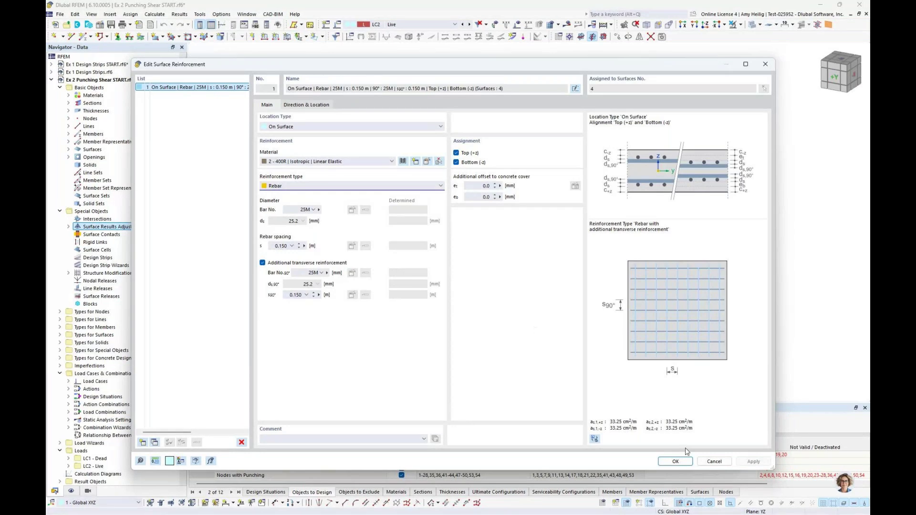
left_click(709, 461)
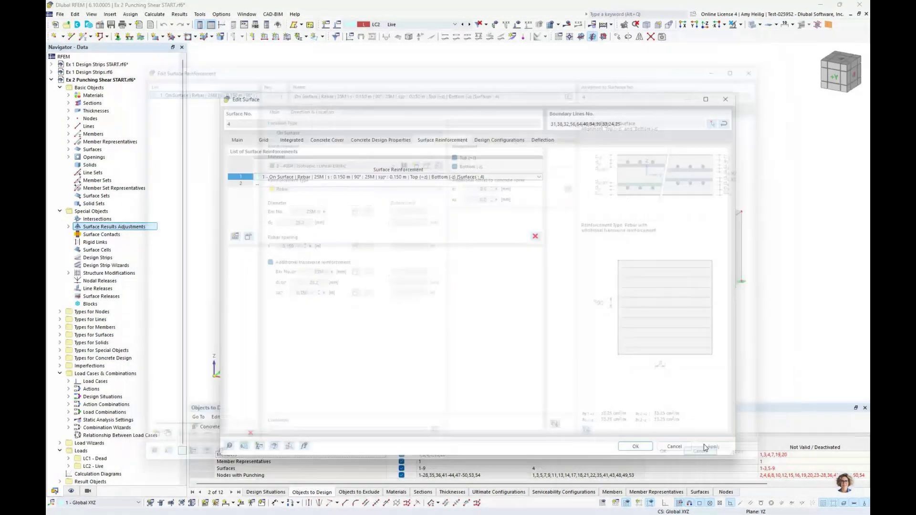
left_click(674, 446)
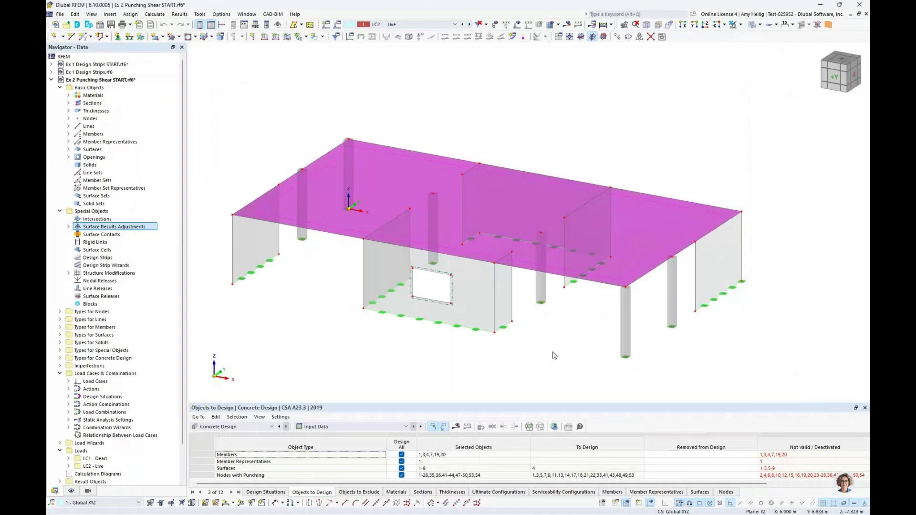
Step: Open the slab's punching nodes for editing and review their design properties, punching reinforcement assignment and ultimate configuration
left_click(553, 327)
middle_click_drag(553, 326, 607, 306)
left_click_drag(240, 204, 731, 238)
middle_click_drag(731, 239, 664, 171, "ctrl")
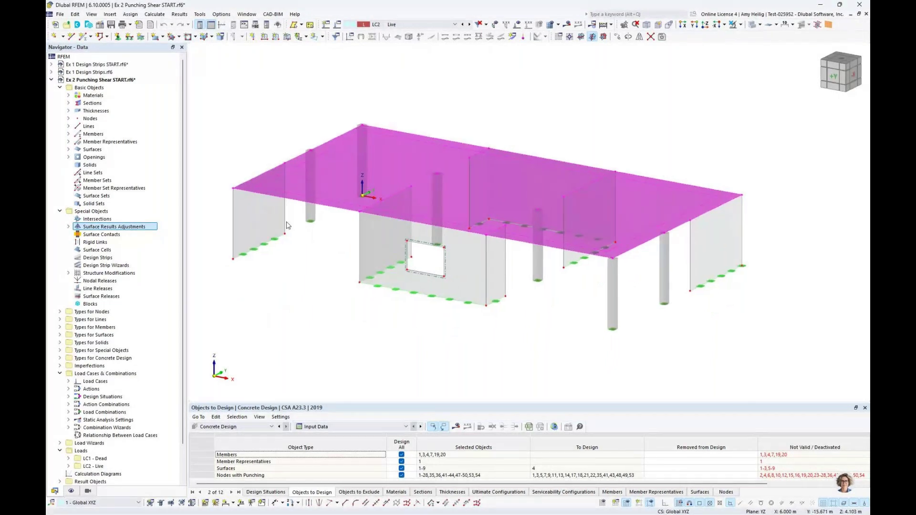
mouse_move(234, 189)
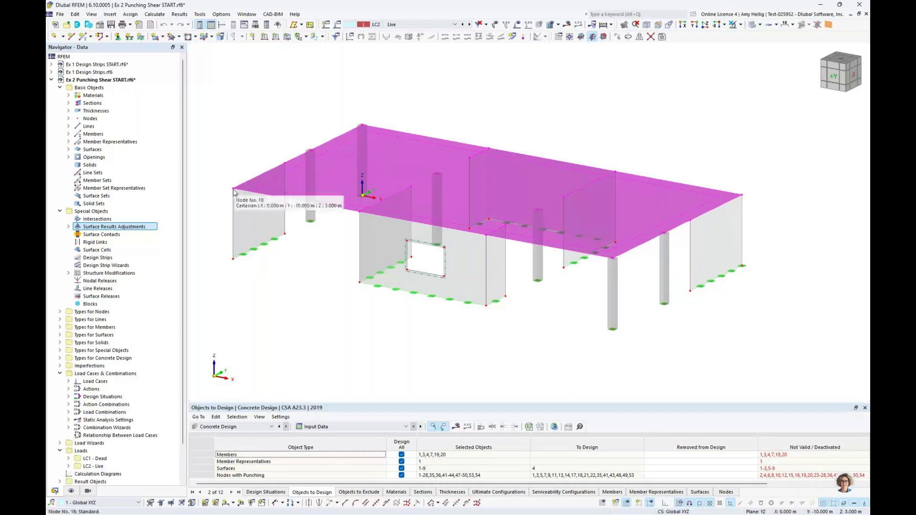
double_click(233, 188)
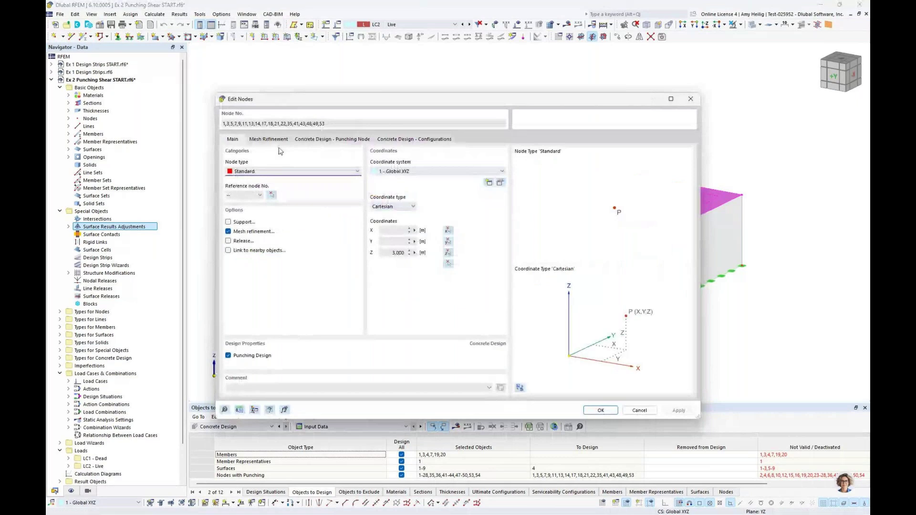
left_click_drag(301, 105, 320, 273)
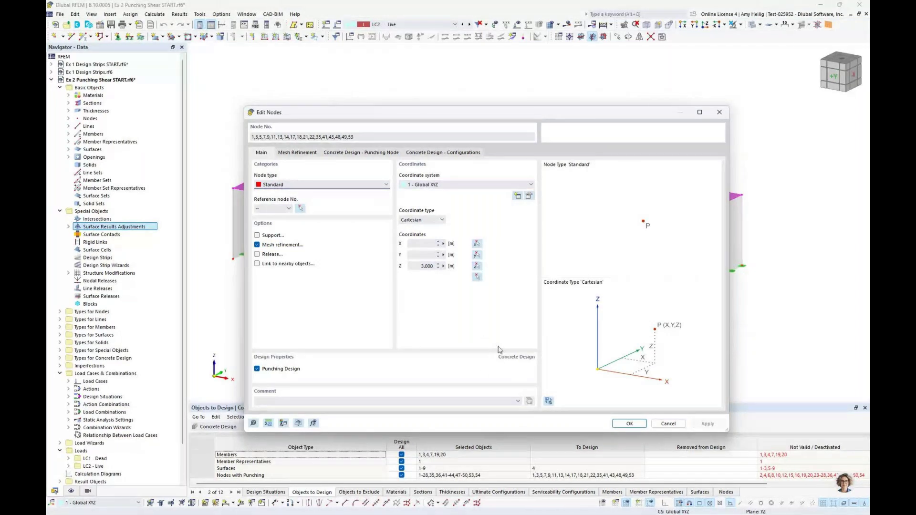
left_click(372, 154)
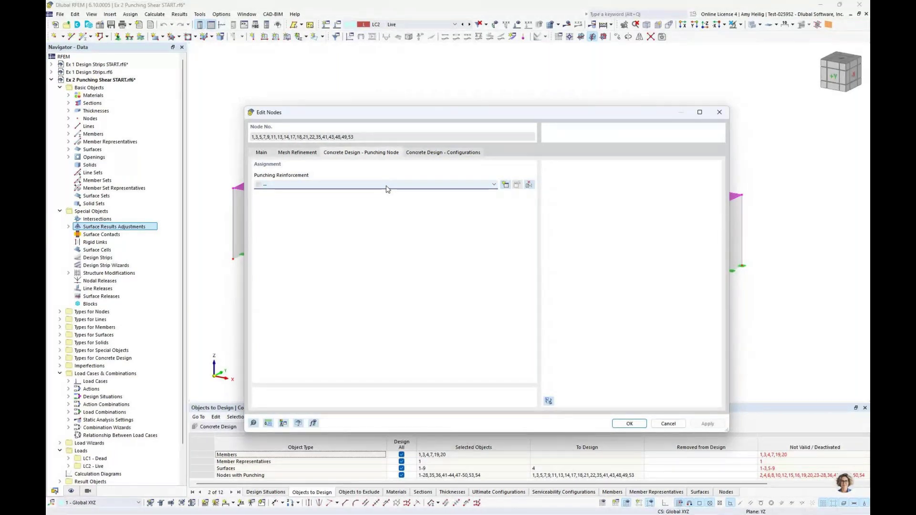
key("ctrl+Tab")
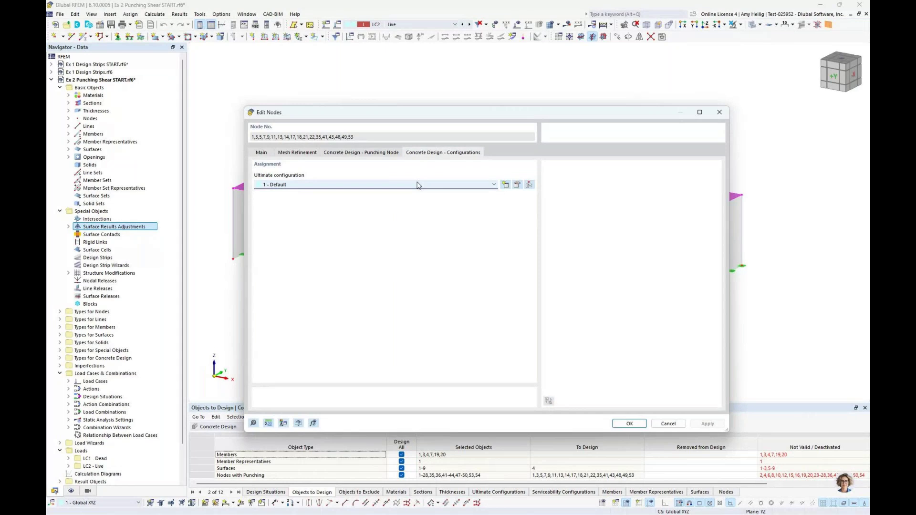
Step: In the Default ultimate configuration's punching parameters, try smoothed shear force over the defined perimeter for columns, and restore the single force option
left_click(518, 185)
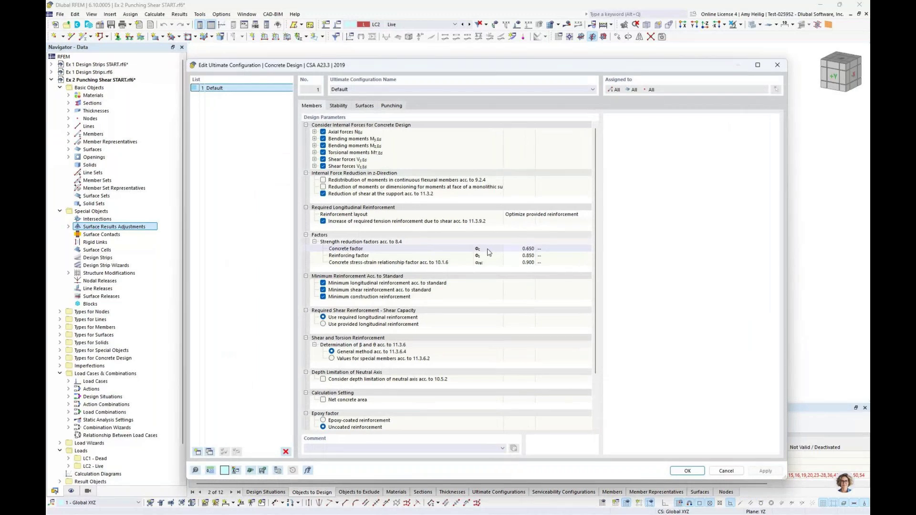
left_click(392, 105)
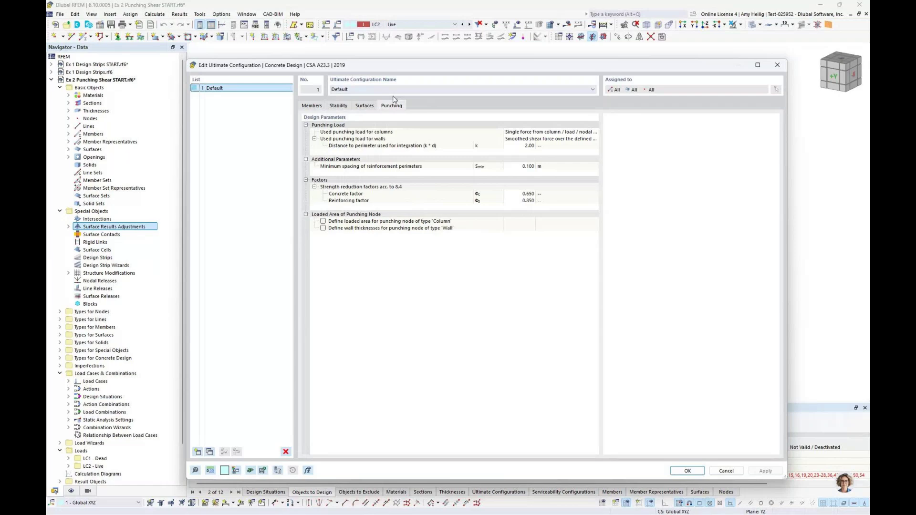
left_click_drag(423, 67, 378, 52)
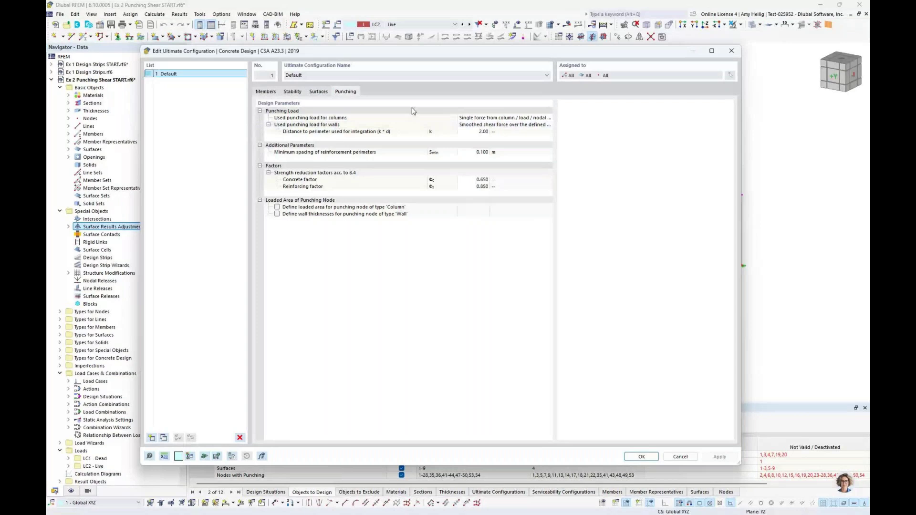
left_click(497, 119)
left_click(499, 118)
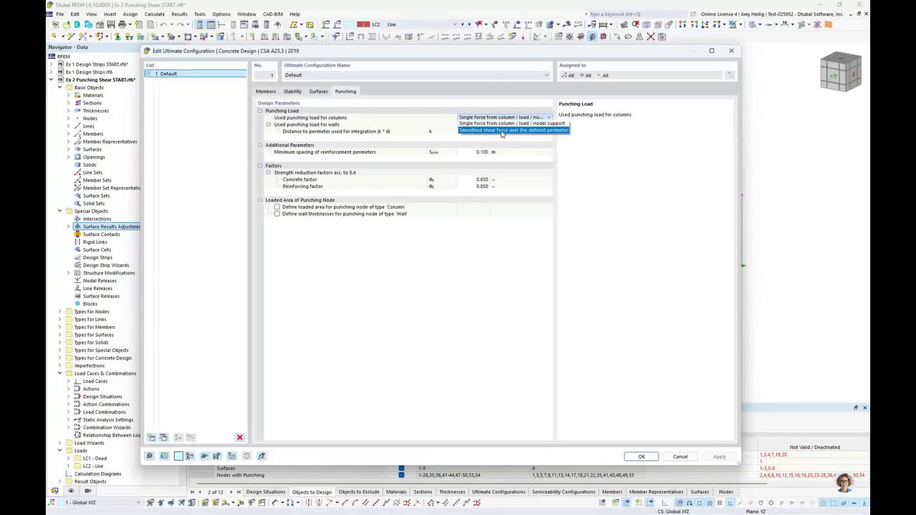
left_click(502, 130)
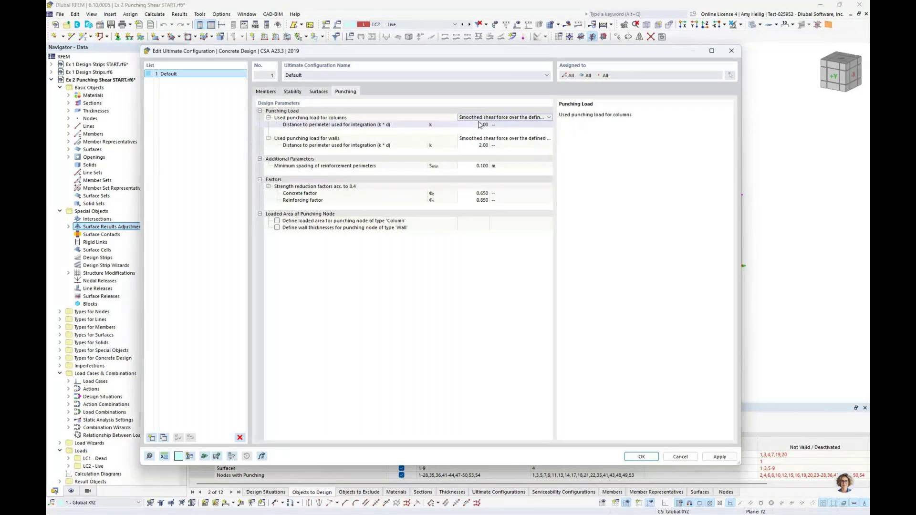
left_click(482, 117)
left_click(490, 123)
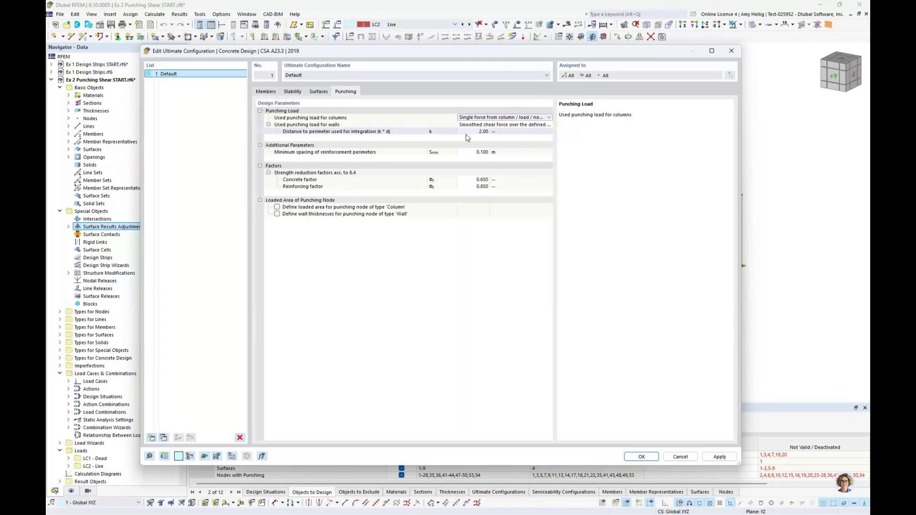
Step: Try the loaded area option for column punching nodes and the wall thickness option for wall nodes, disable both and close the configuration and node dialogs
left_click(336, 208)
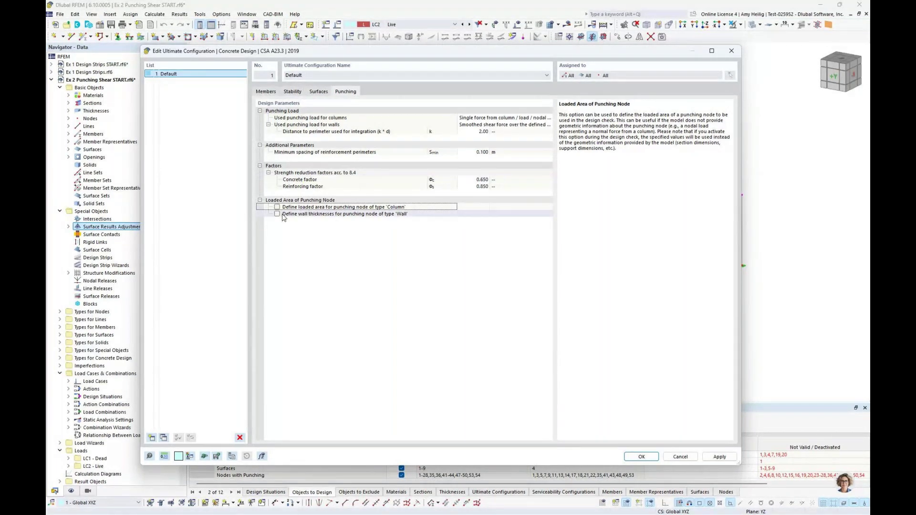
key("space")
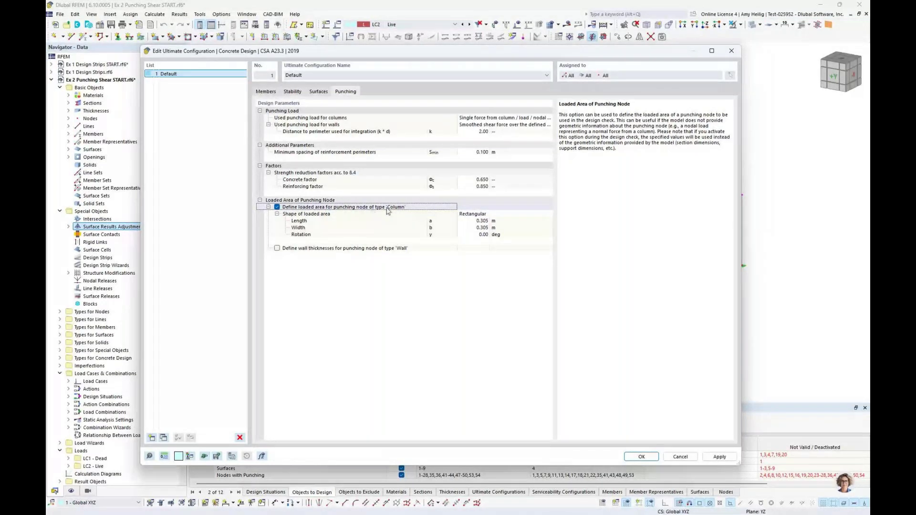
left_click(277, 249)
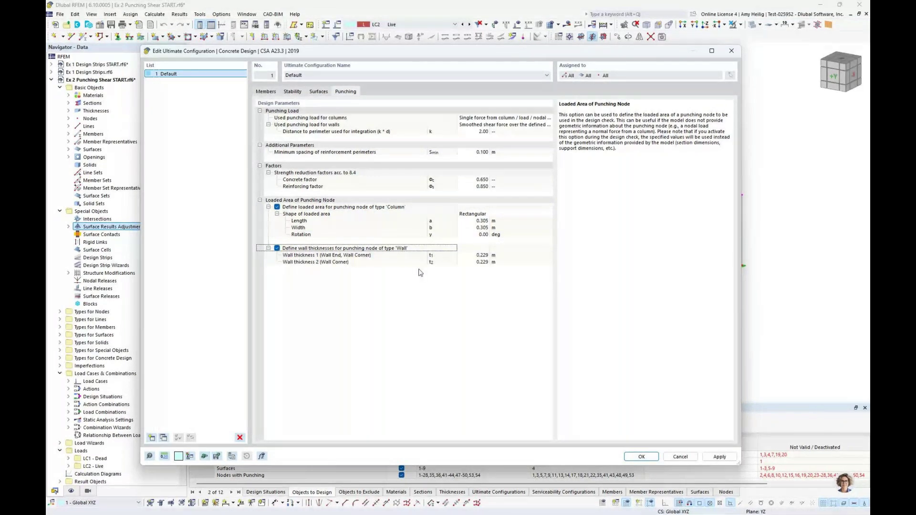
left_click(277, 249)
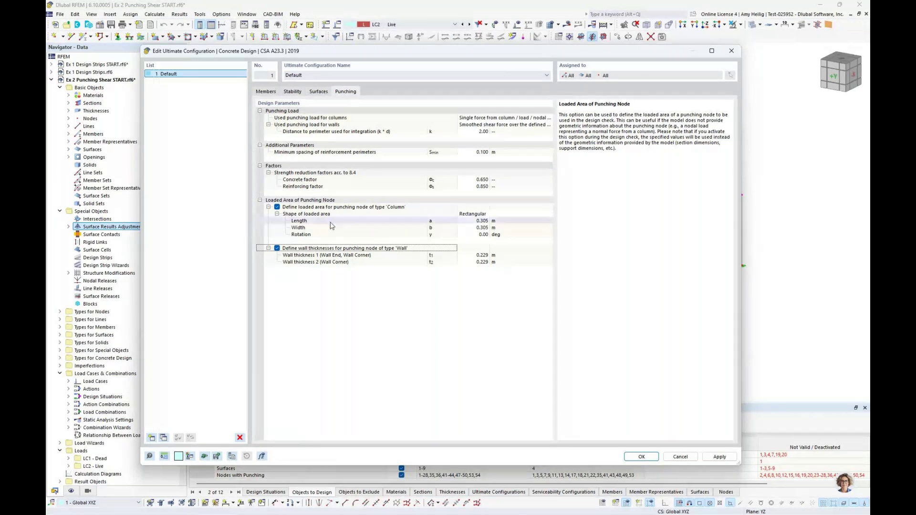
left_click(277, 207)
left_click(277, 214)
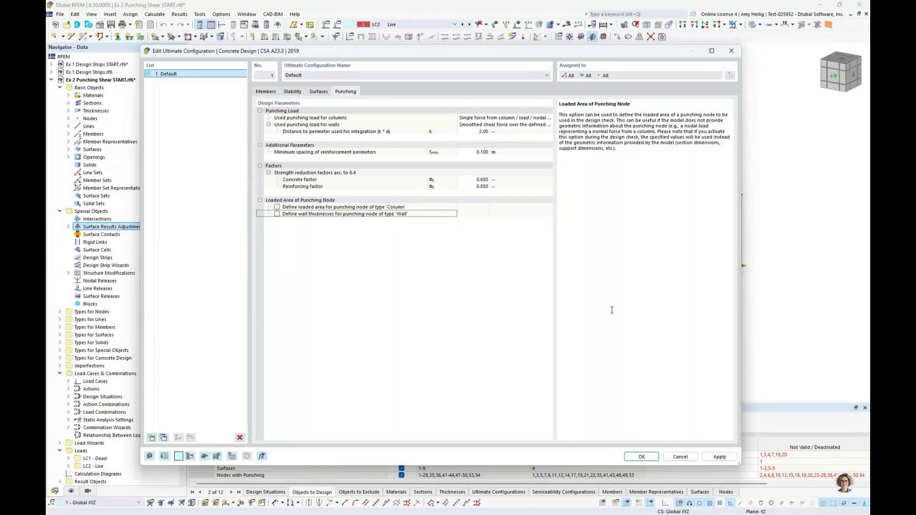
left_click(680, 458)
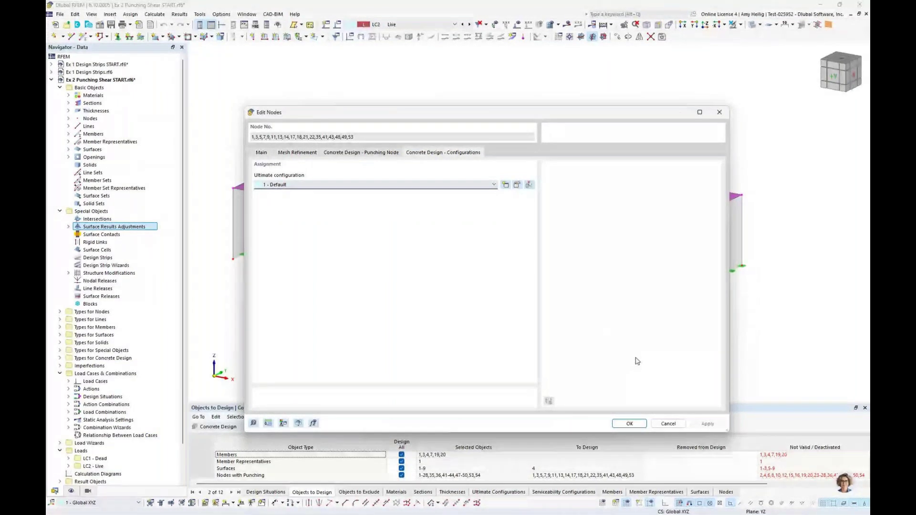
left_click(630, 424)
Step: Enlarge the concrete design table area and review the design situations with their limit state types
left_click_drag(525, 402, 521, 327)
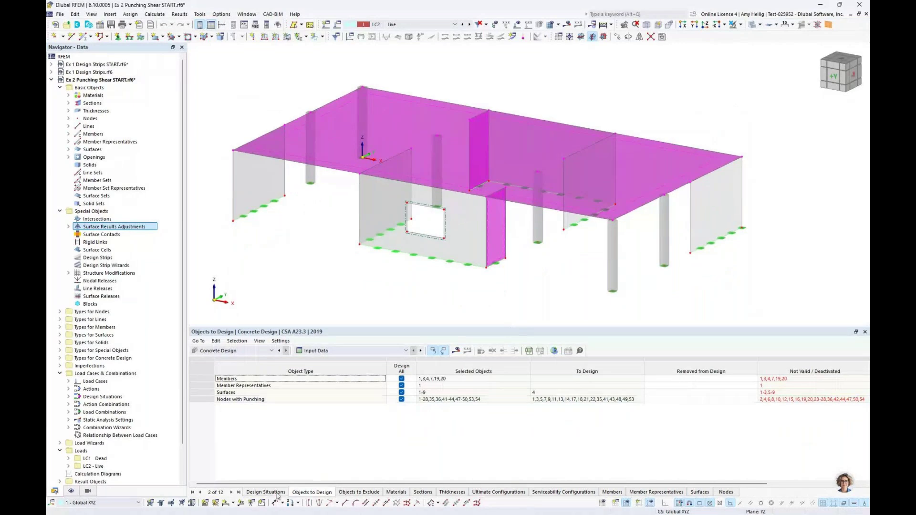
left_click(268, 492)
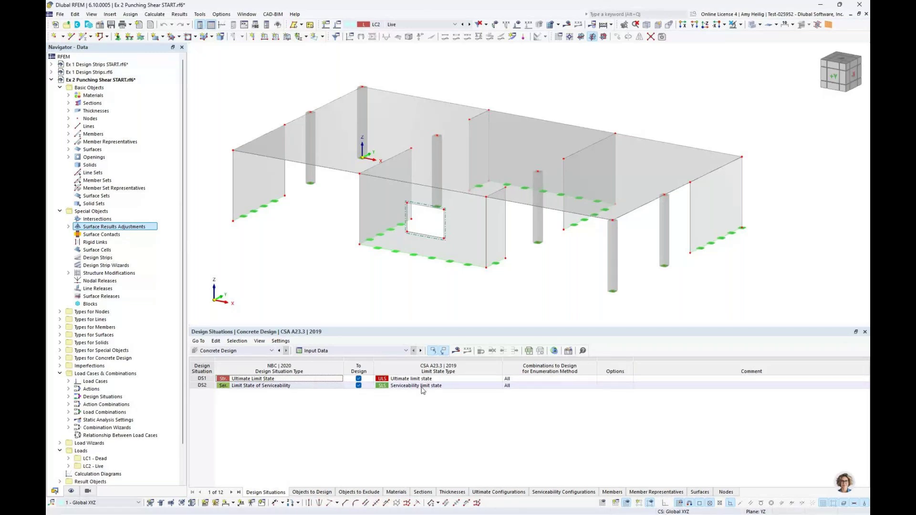
Step: Exclude all members and member representatives from the concrete design's objects to design
left_click(317, 492)
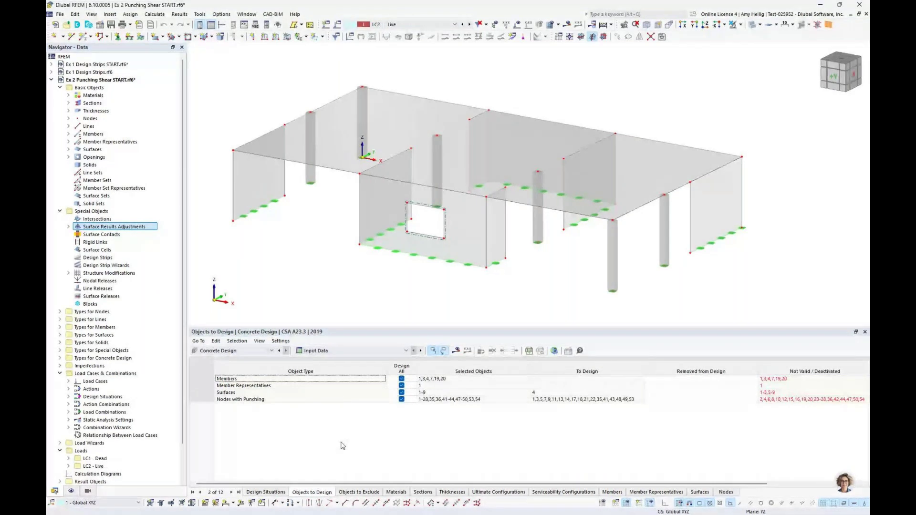
left_click(401, 379)
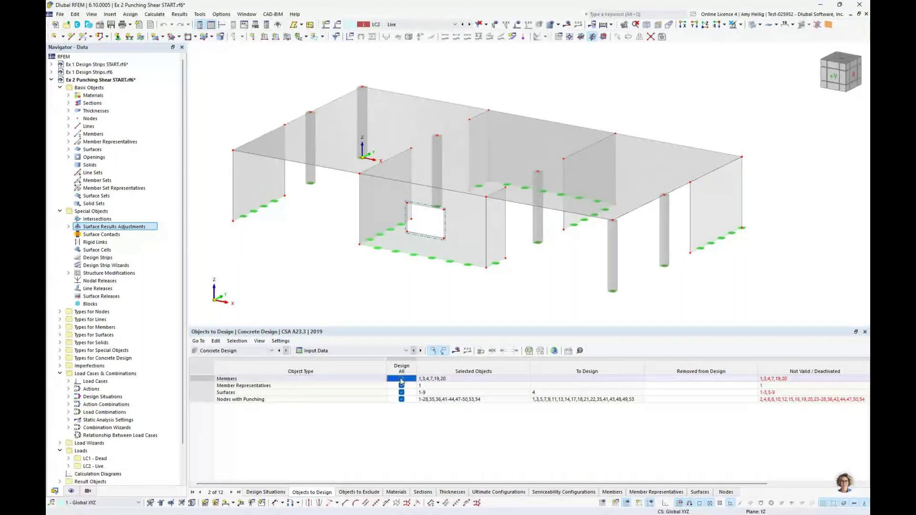
left_click(401, 386)
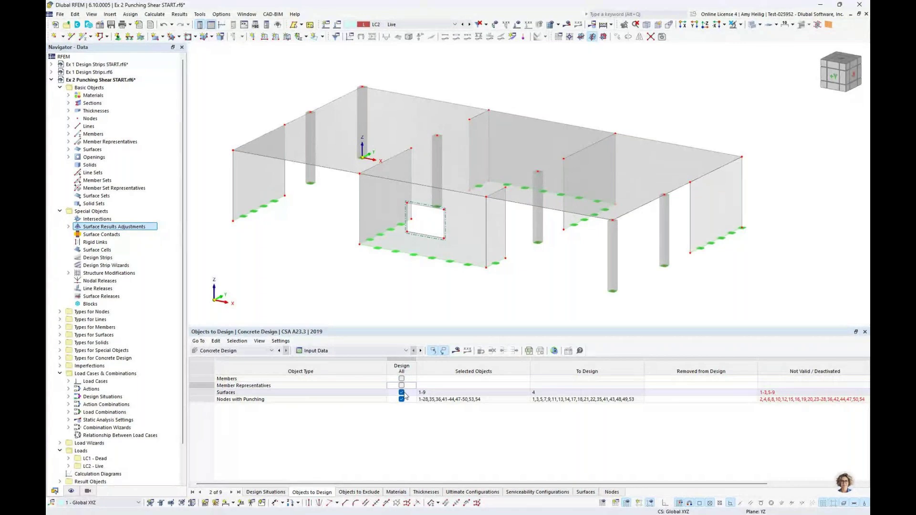
Step: Restrict the surfaces to design to surface 4, the flat slab, in place of all surfaces
left_click(437, 392)
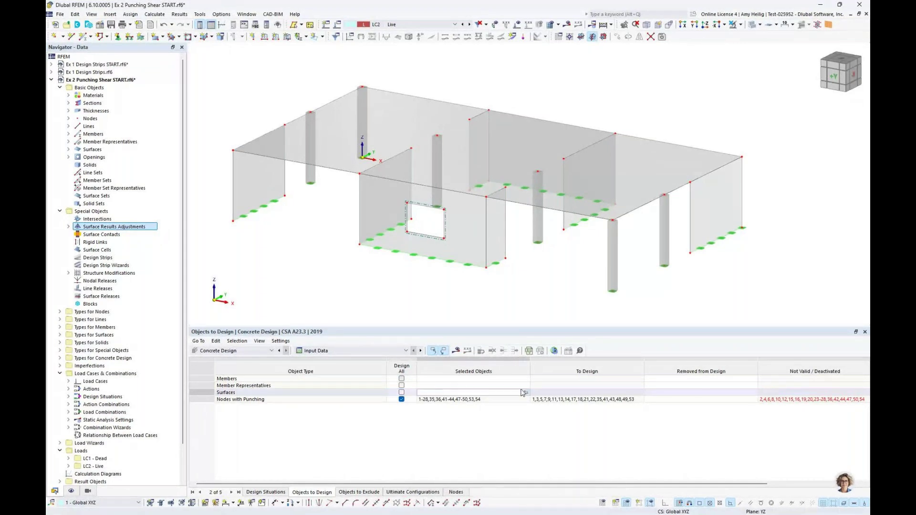
left_click(526, 392)
left_click(458, 162)
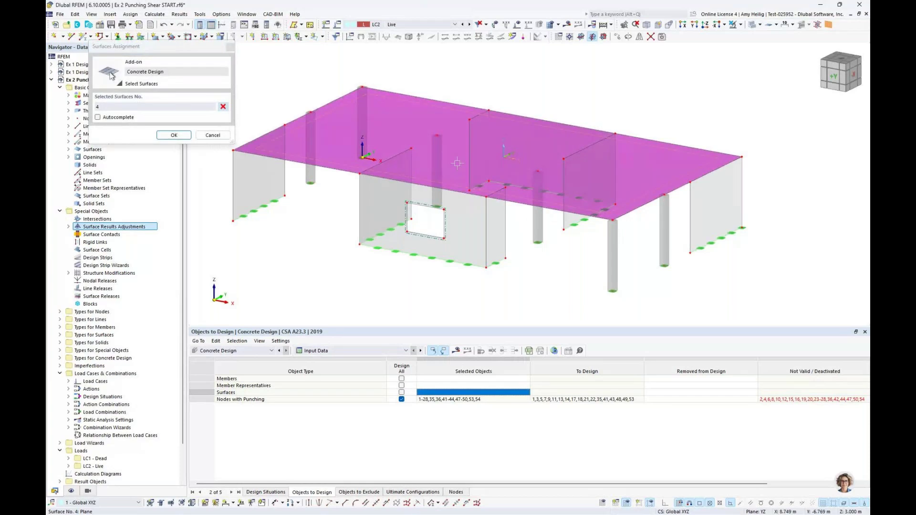
key("Return")
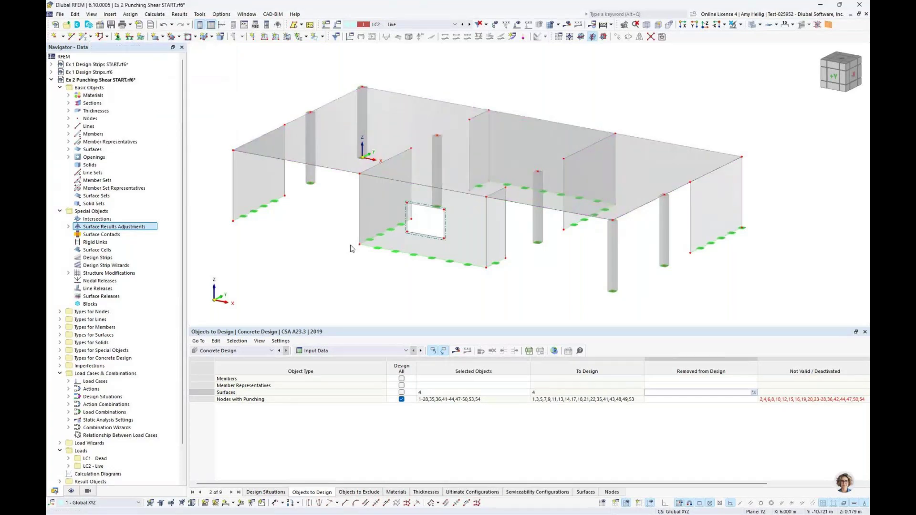
Step: Restrict the nodes with punching to those at slab level by assigning them from a front view of the model
left_click(401, 399)
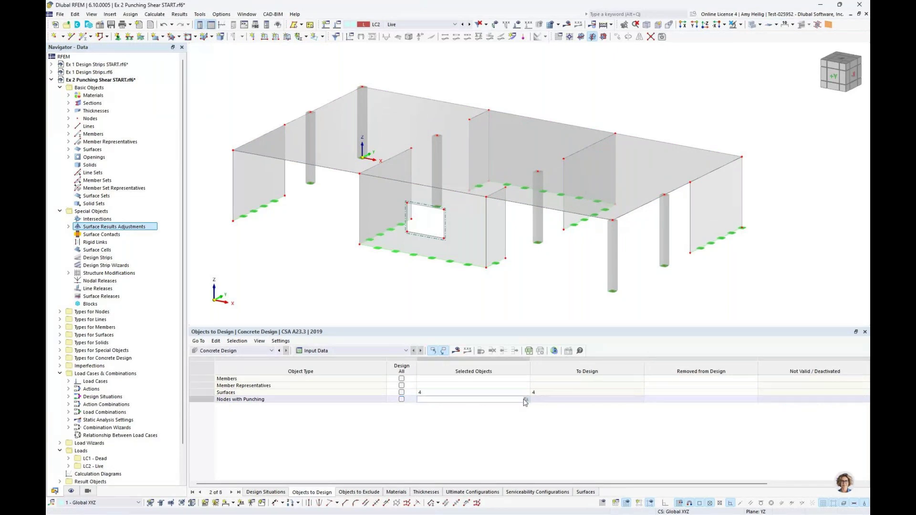
left_click(527, 401)
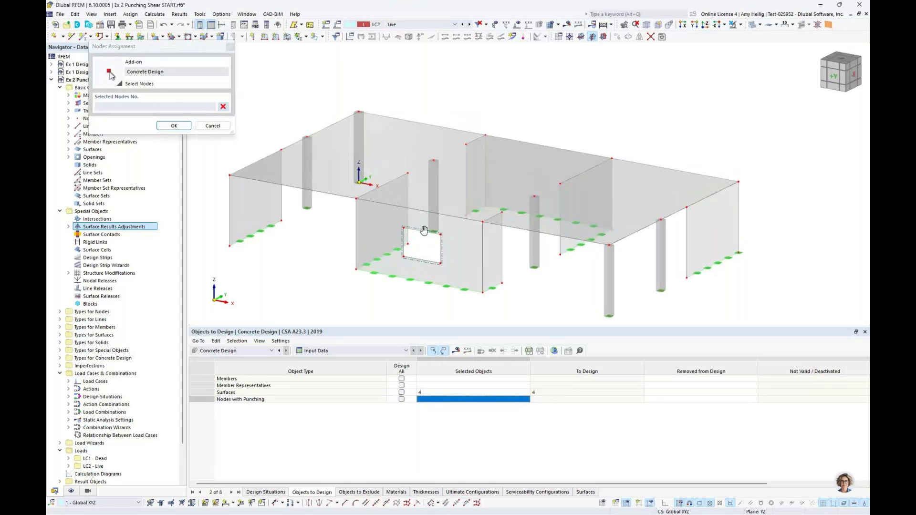
left_click_drag(266, 164, 715, 200)
left_click(174, 126)
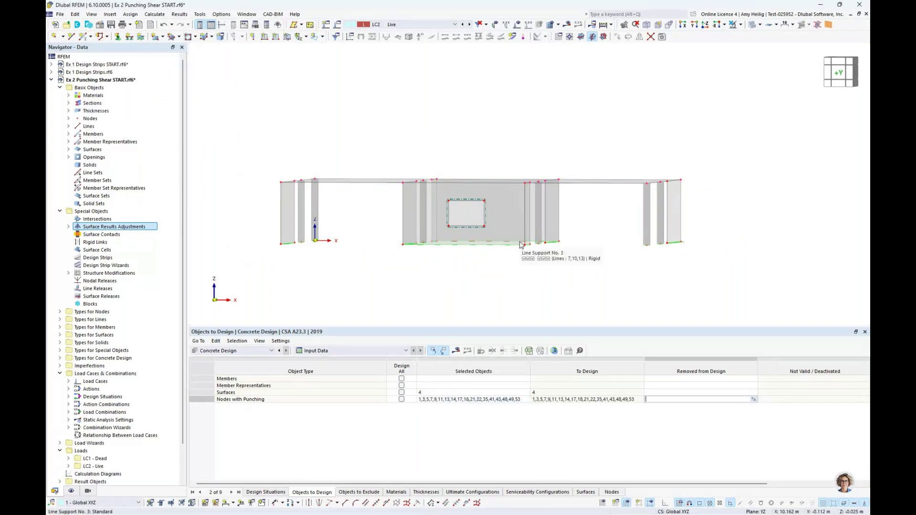
Step: Calculate the concrete design and list the design ratios on surfaces, with the model in an isometric view
left_click(457, 353)
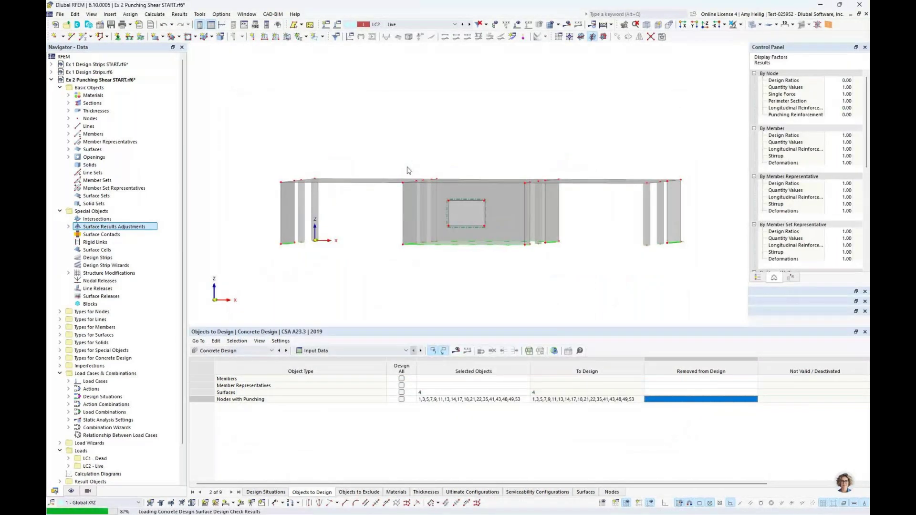
left_click(334, 351)
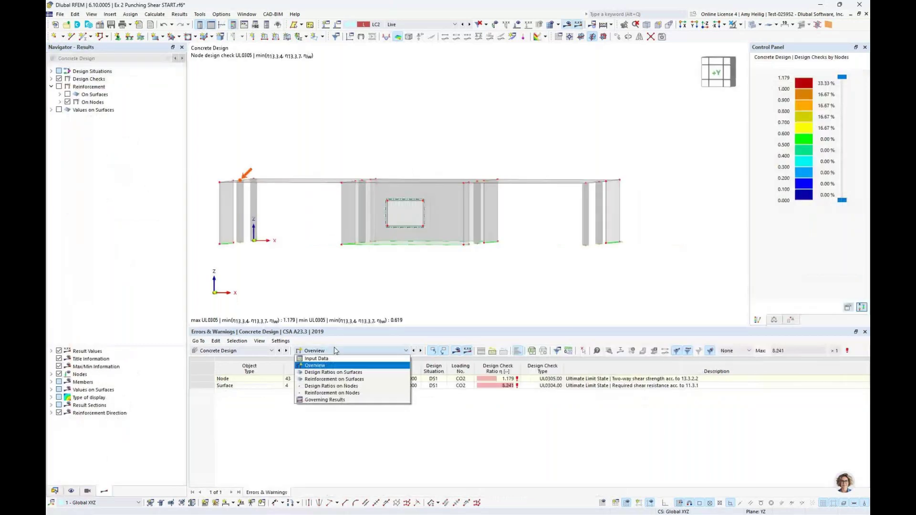
left_click(334, 372)
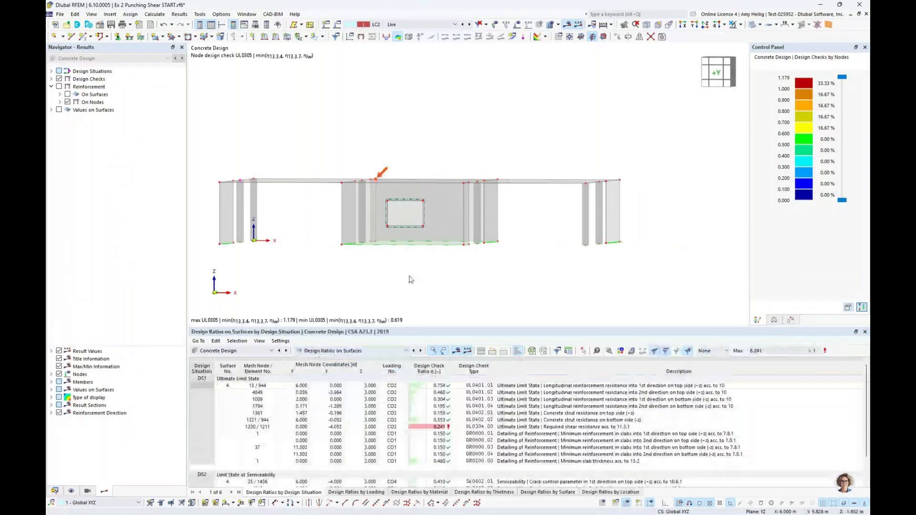
middle_click_drag(531, 180, 458, 176, "ctrl")
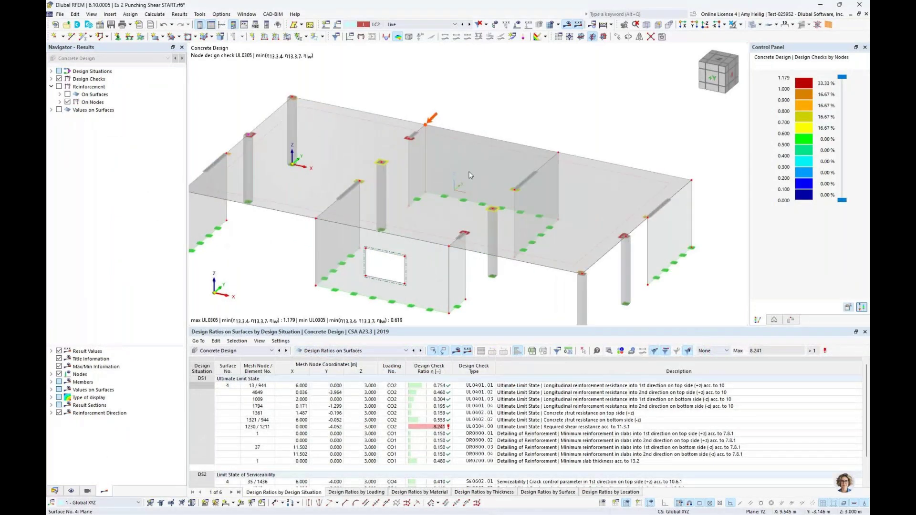
Step: Hide the design checks and display the slab's required longitudinal reinforcement in direction 1 on the top side (+z)
left_click(58, 79)
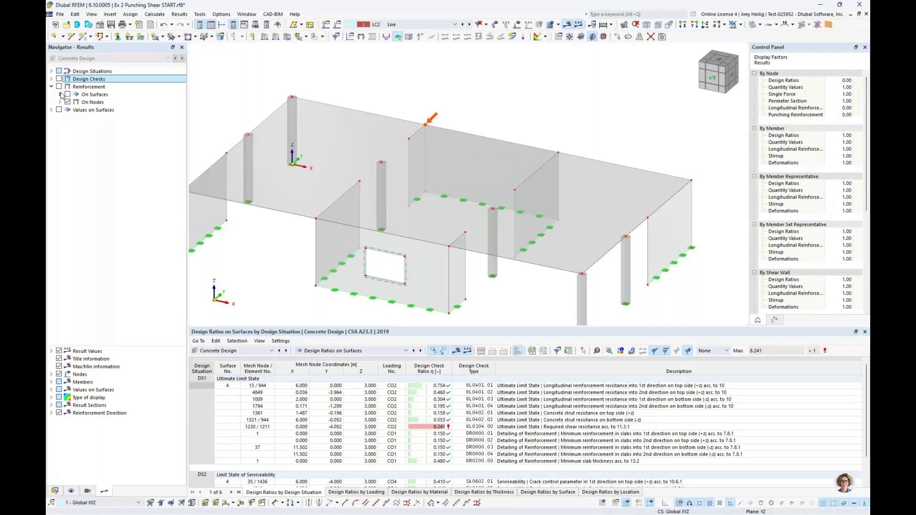
left_click(58, 87)
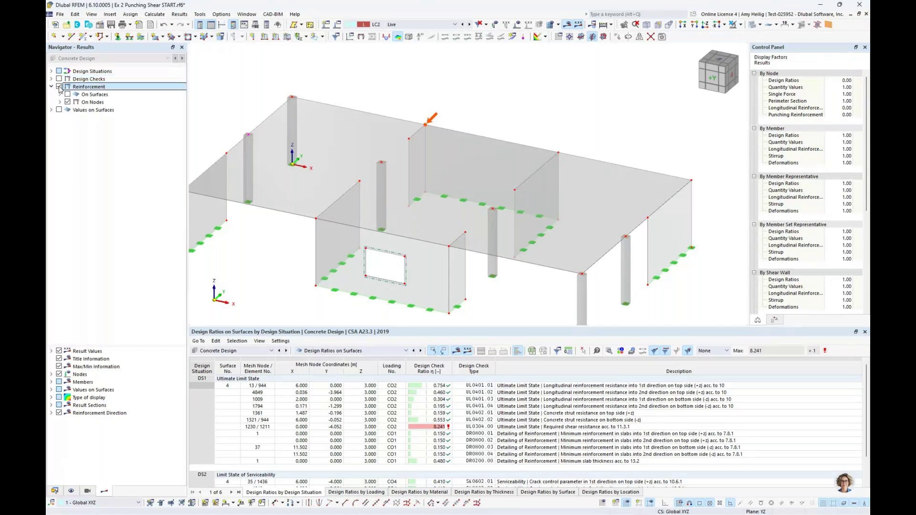
left_click(60, 95)
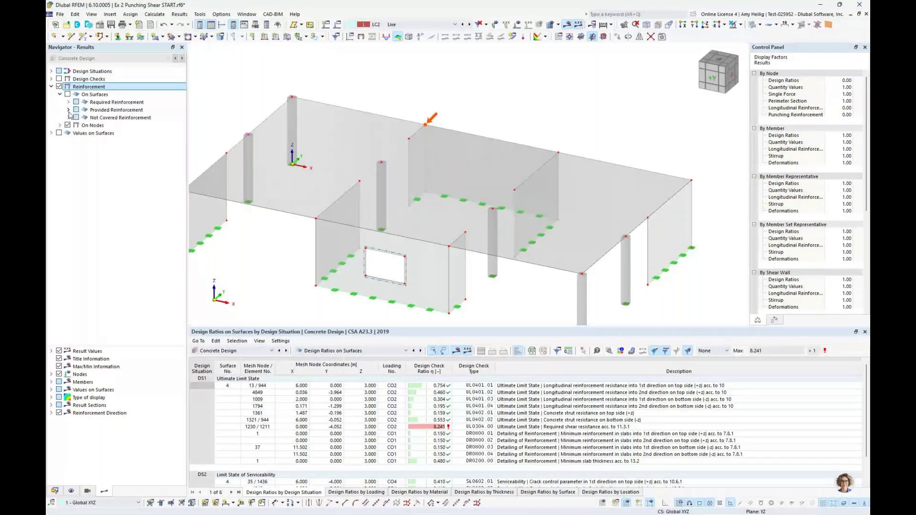
left_click(68, 95)
left_click(68, 102)
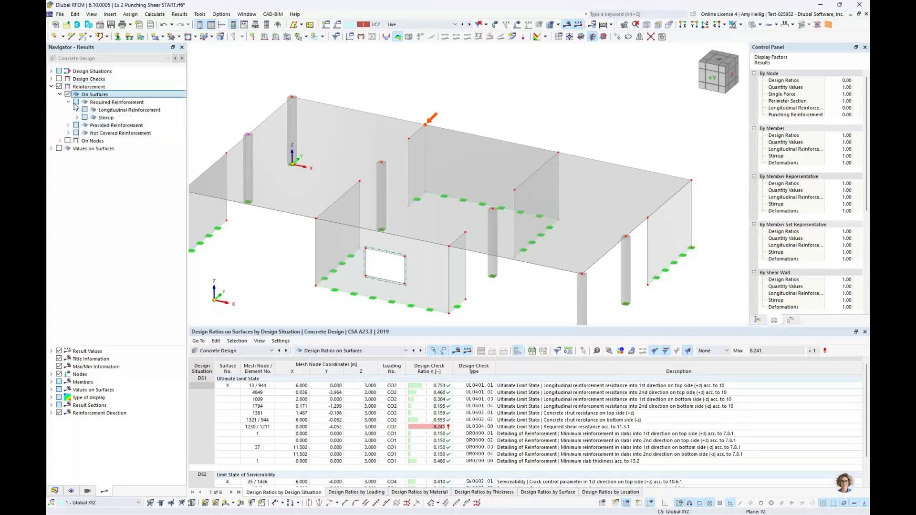
left_click(77, 109)
left_click(93, 117)
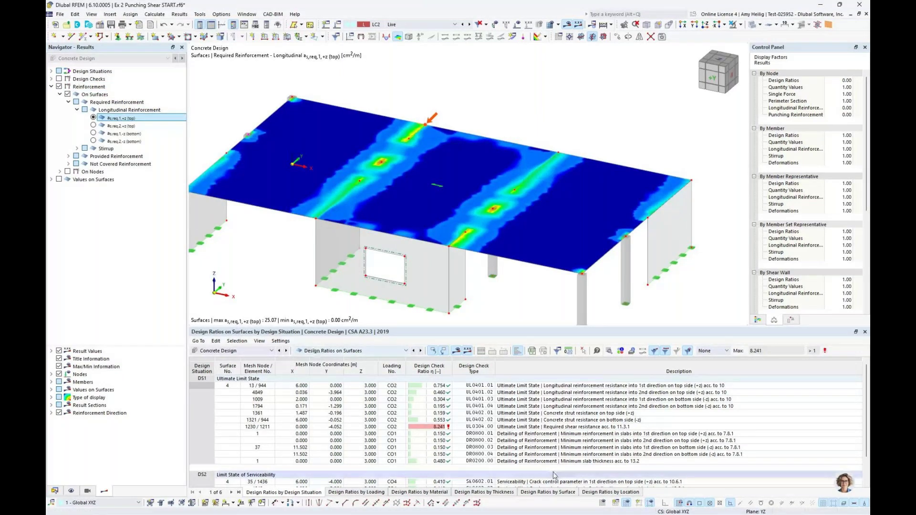
Step: List the design ratios by surface in an enlarged table and review the UL0401.01 check details for longitudinal reinforcement resistance
left_click(548, 492)
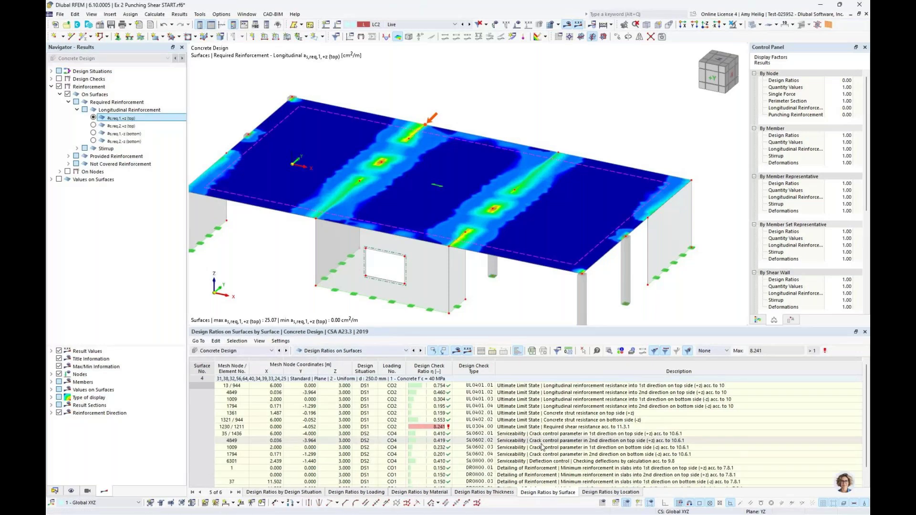
left_click_drag(547, 328, 550, 276)
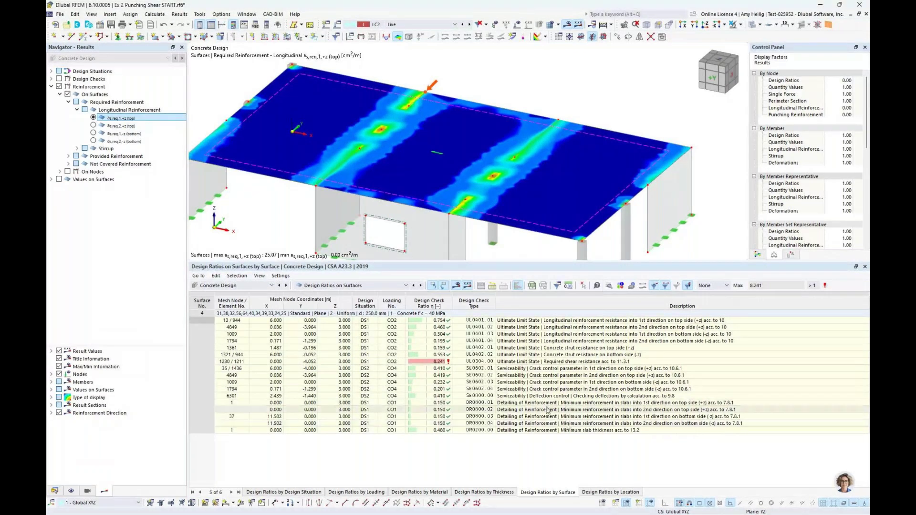
left_click(554, 323)
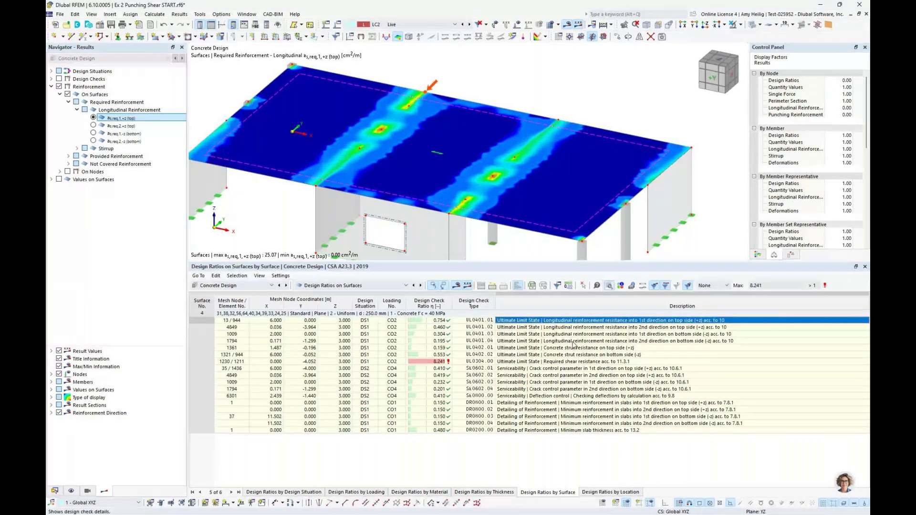
double_click(573, 343)
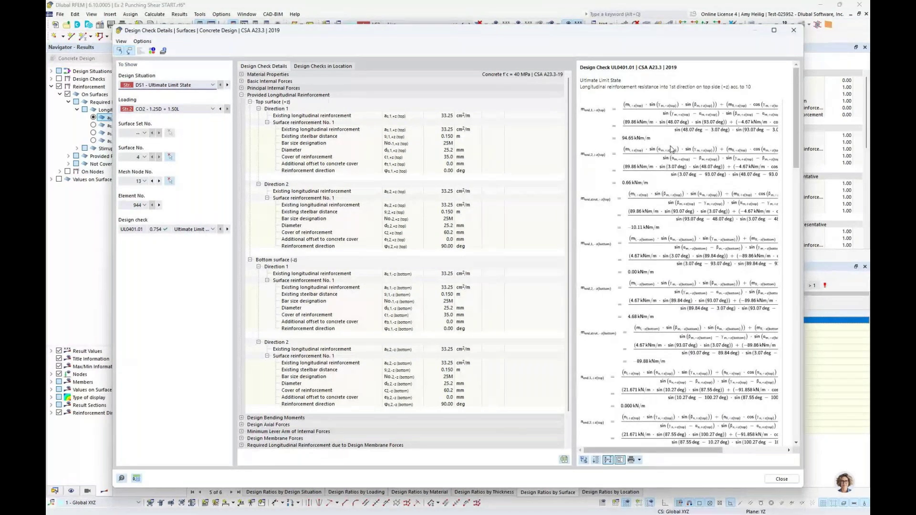
scroll(671, 150, "down", 5)
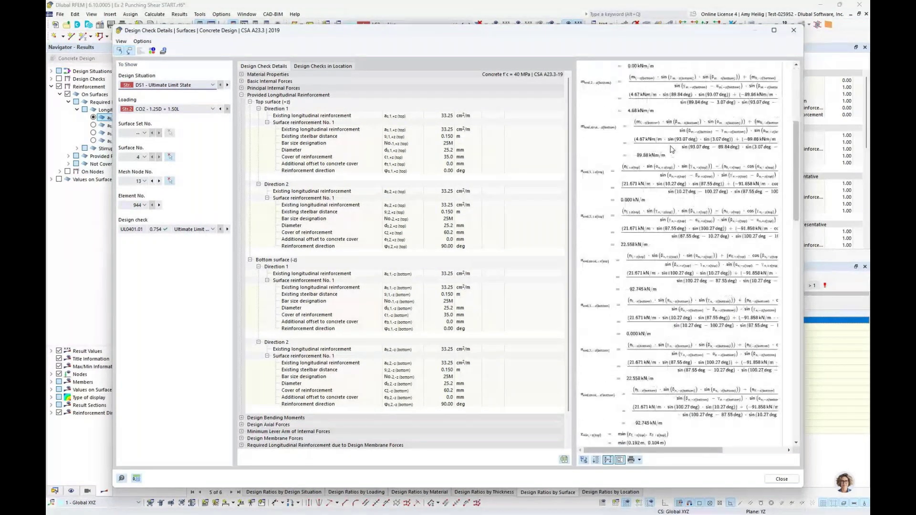
scroll(671, 149, "down", 3)
scroll(672, 150, "down", 9)
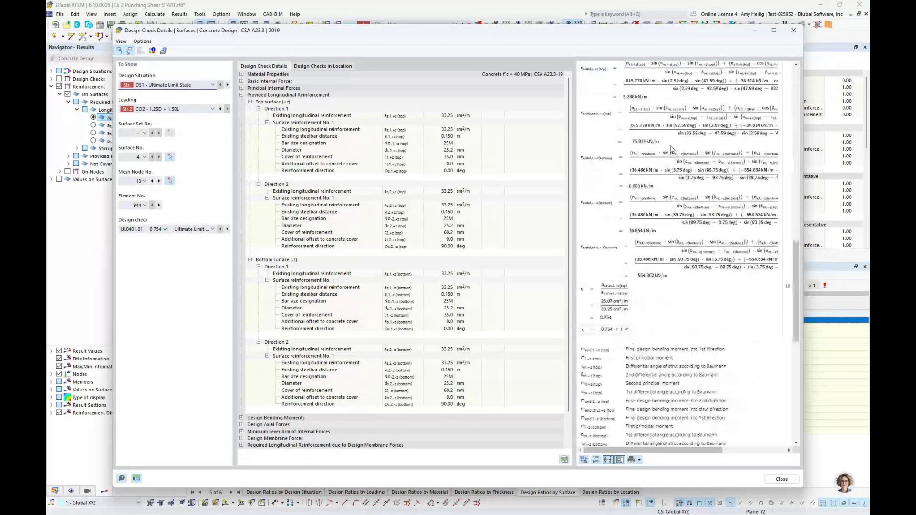
scroll(671, 149, "down", 2)
scroll(622, 375, "up", 2, "ctrl")
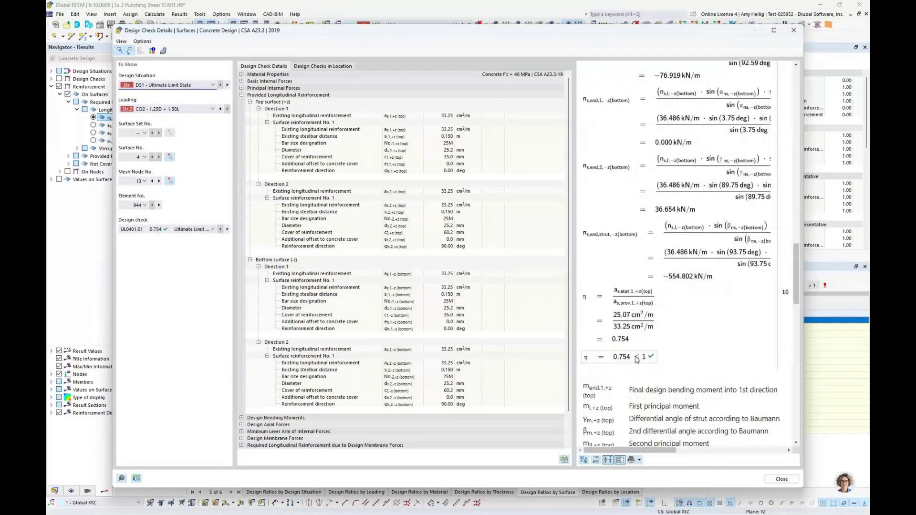
left_click(780, 478)
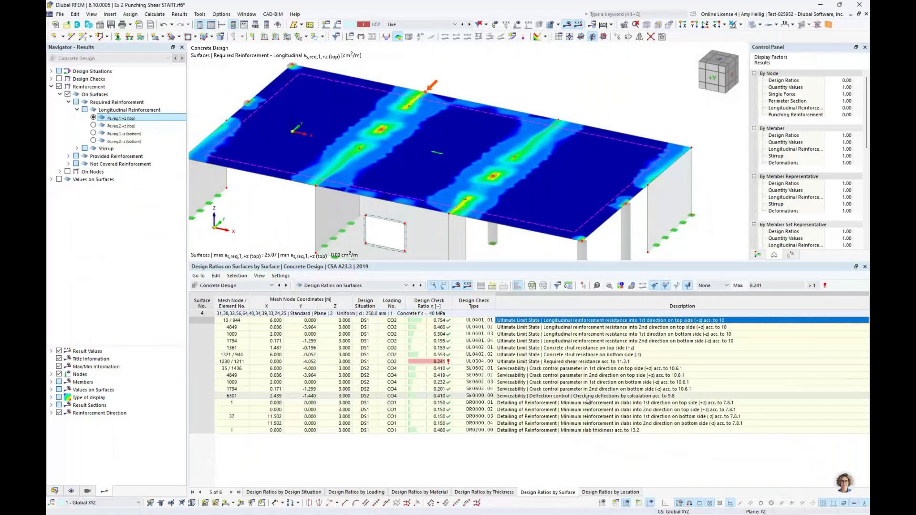
Step: Locate the UL0304.00 required shear resistance check on the slab, and shrink the results table area back
middle_click_drag(399, 139, 412, 140, "ctrl")
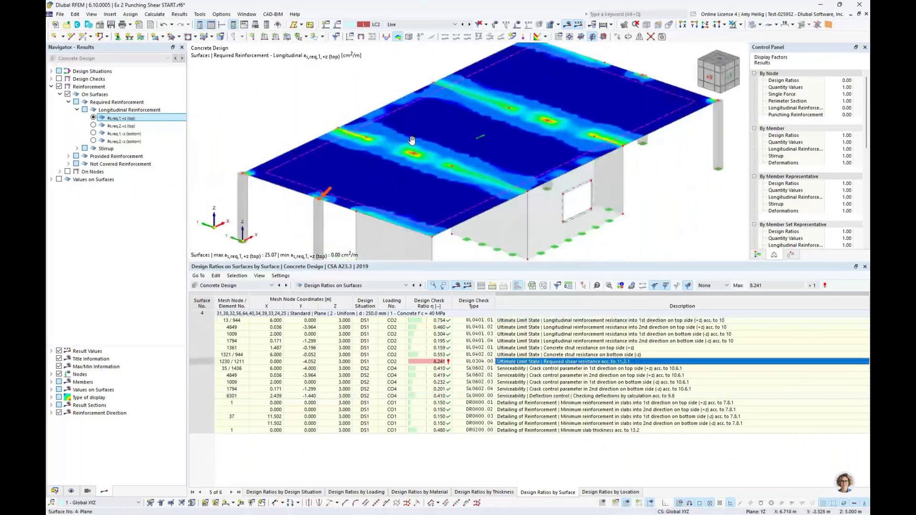
scroll(360, 193, "up", 1)
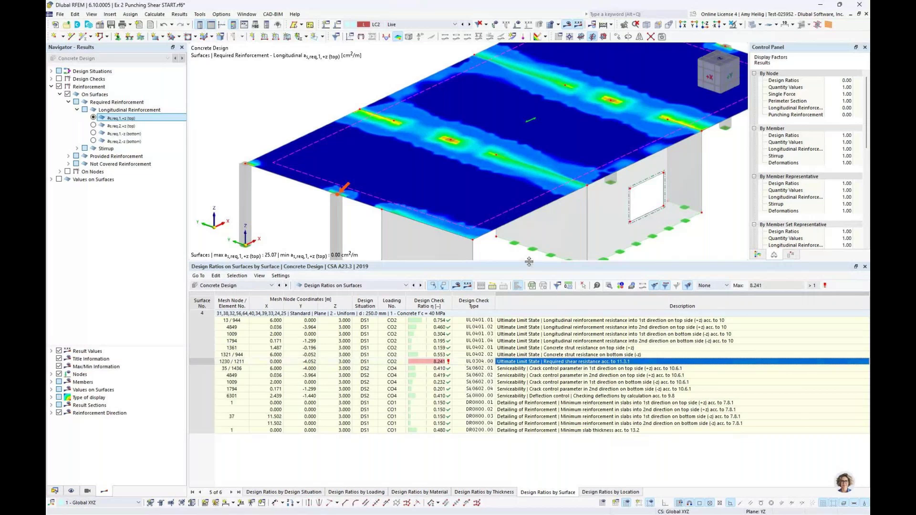
left_click_drag(528, 262, 529, 326)
middle_click_drag(480, 232, 395, 234)
Step: Show the colour scale and view the required longitudinal reinforcement in direction 2 at the top and direction 1 at the bottom
left_click(758, 320)
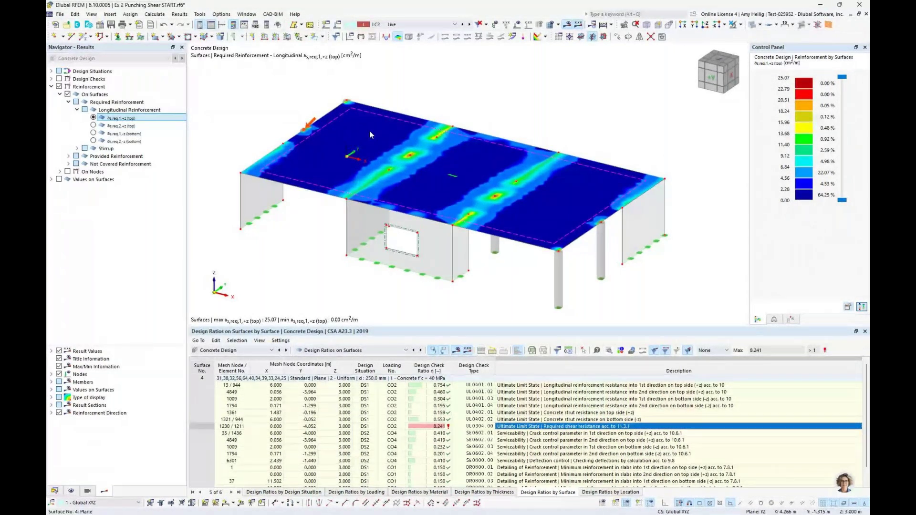
left_click(93, 126)
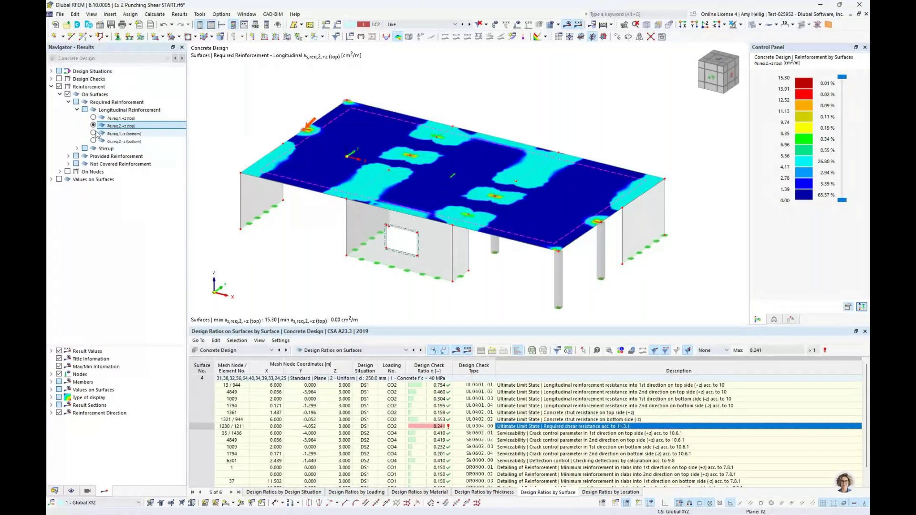
left_click(94, 134)
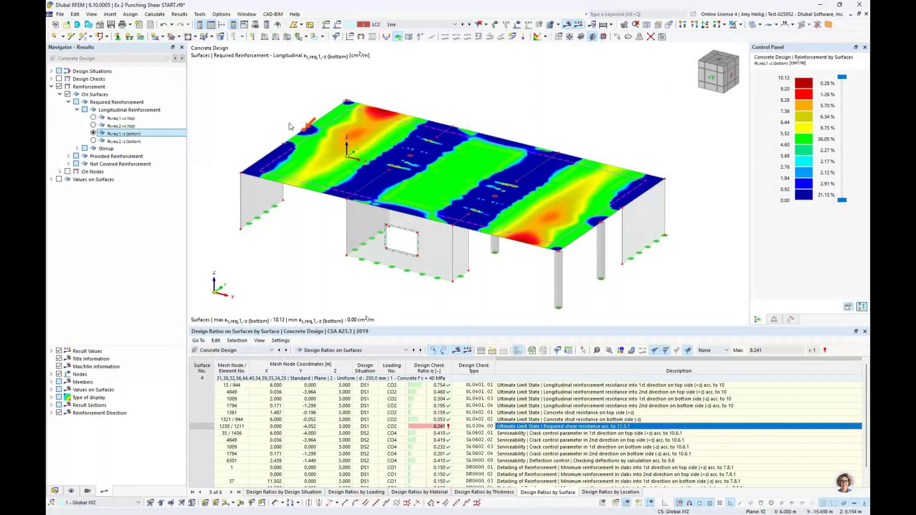
Step: Display the design checks on nodes only, in place of the reinforcement results, and list the design ratios on nodes
left_click(60, 94)
left_click(59, 87)
left_click(58, 87)
left_click(52, 79)
left_click(59, 79)
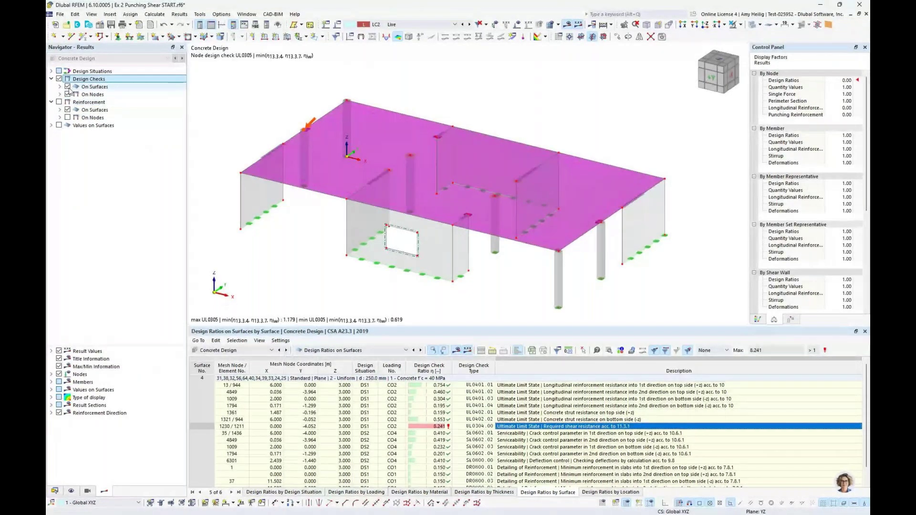
left_click(67, 87)
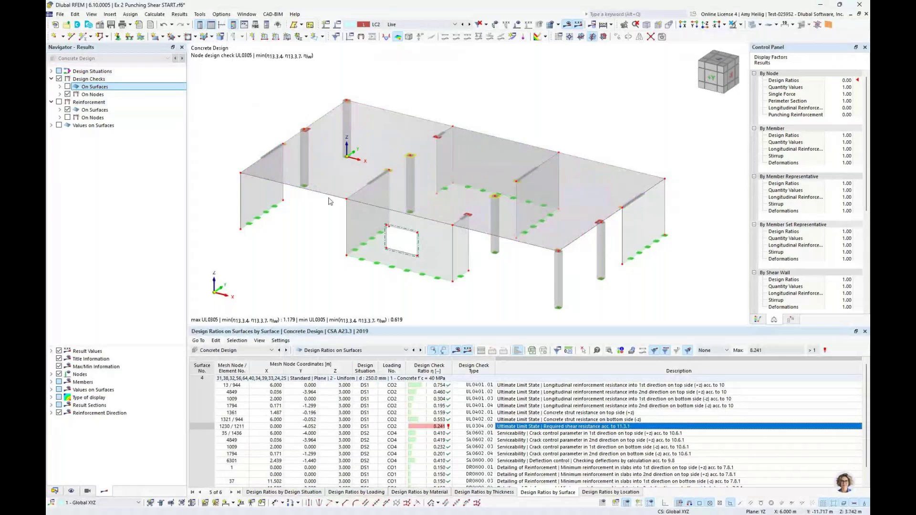
left_click(339, 350)
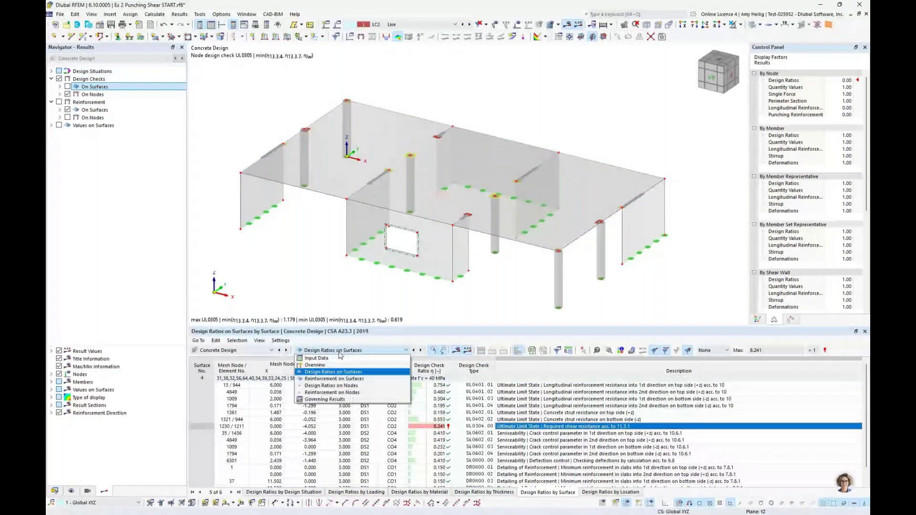
left_click(340, 387)
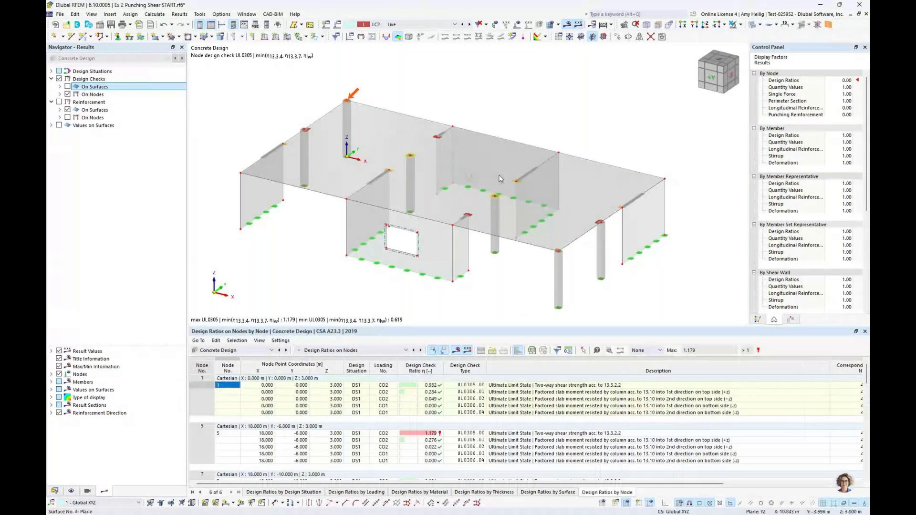
Step: Show only the slab and its related objects in plan view, and expand the list of design checks on nodes
left_click(578, 153)
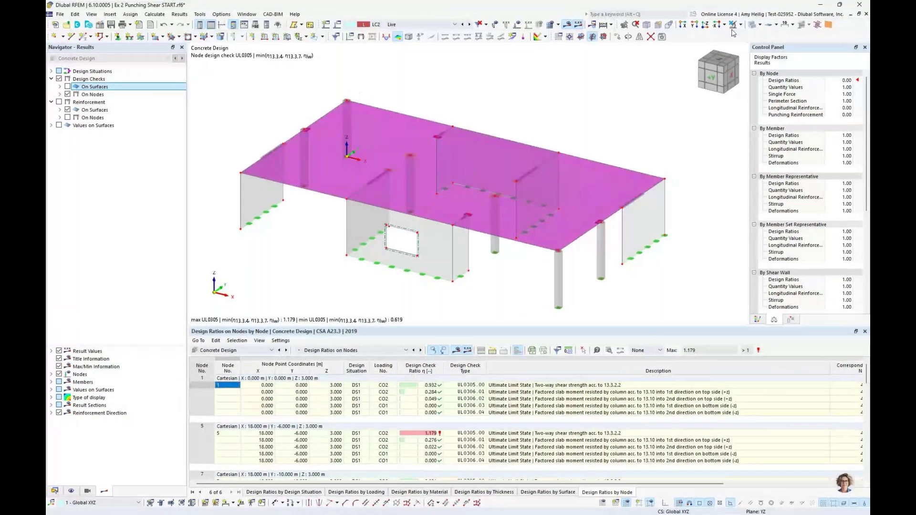
left_click(741, 25)
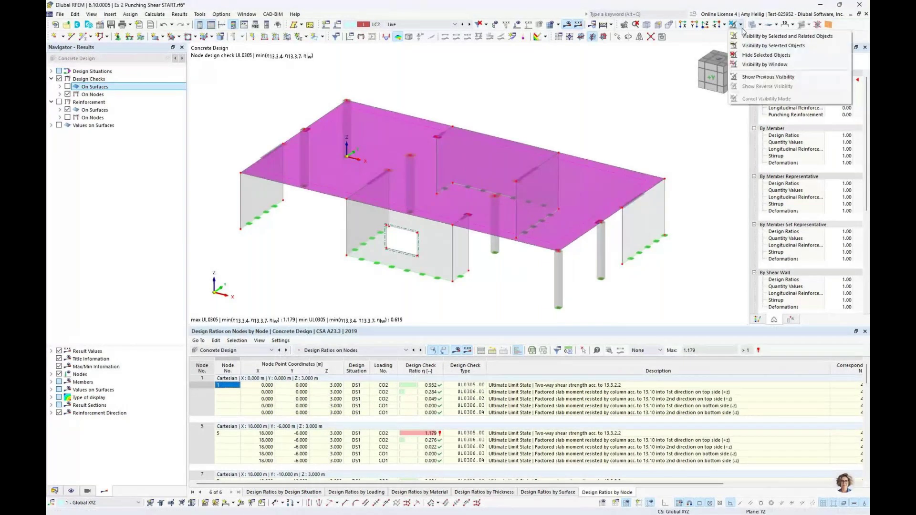
left_click(743, 35)
left_click(705, 24)
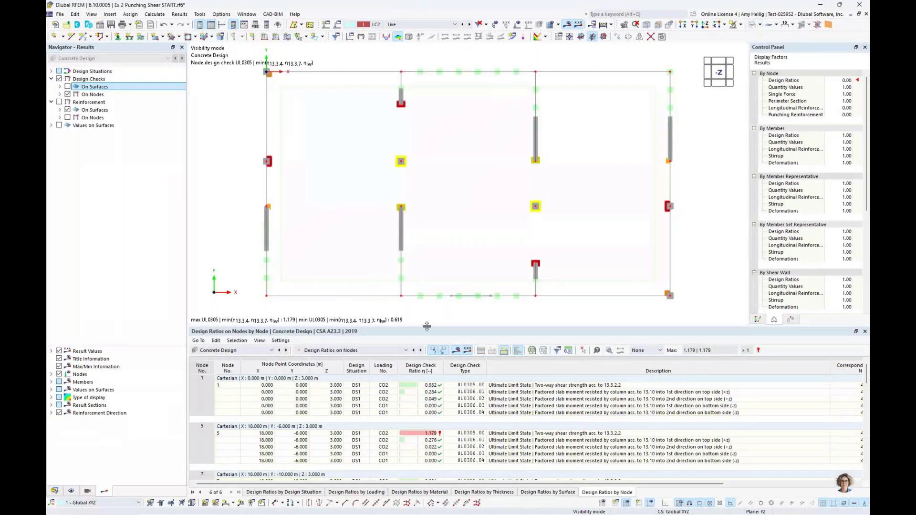
left_click_drag(427, 326, 427, 379)
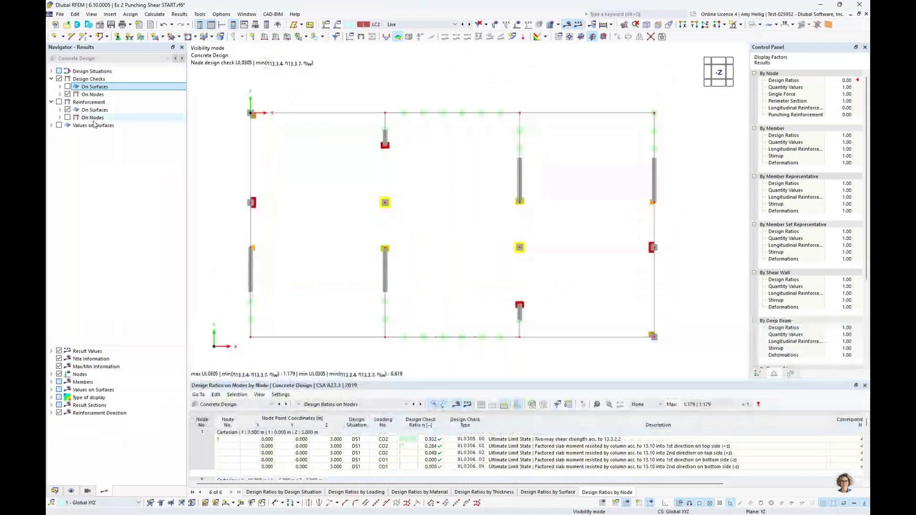
left_click(60, 95)
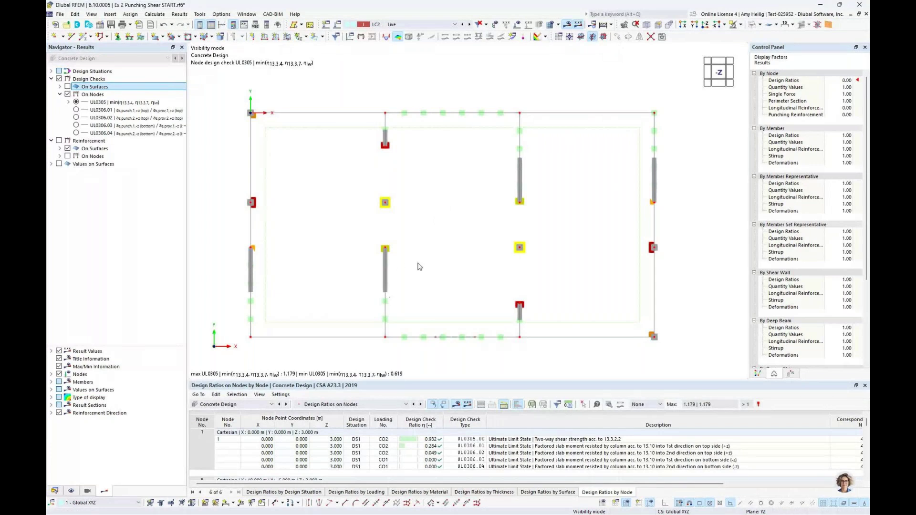
Step: Enlarge the results table and locate nodes 1, 5 and 7 on the slab from their design check rows
left_click_drag(458, 380, 465, 251)
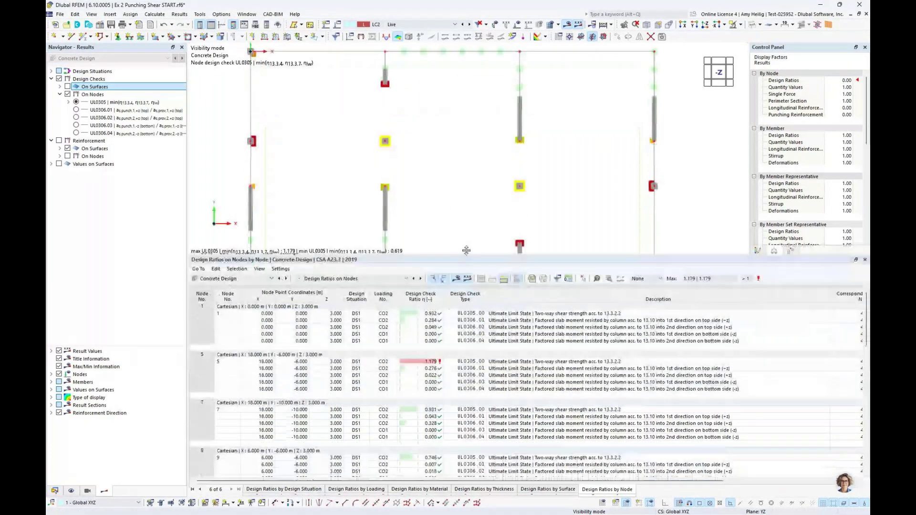
left_click(518, 307)
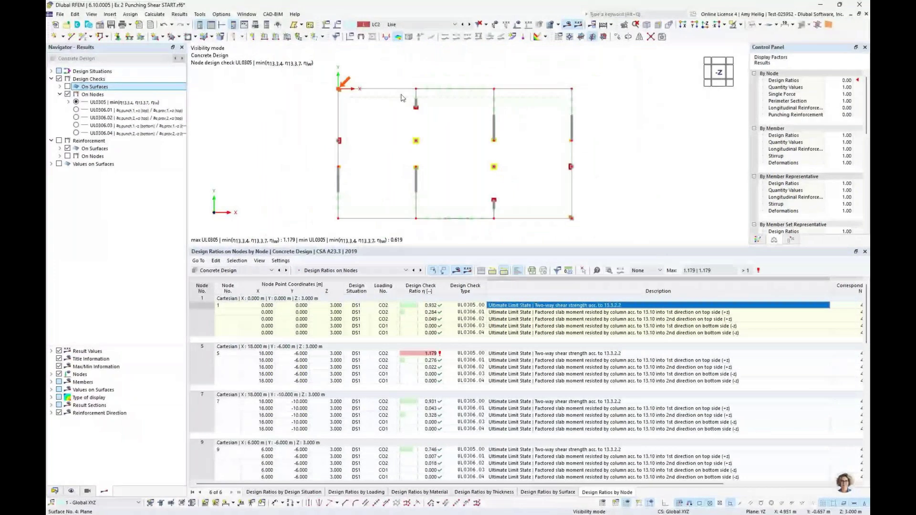
left_click(525, 367)
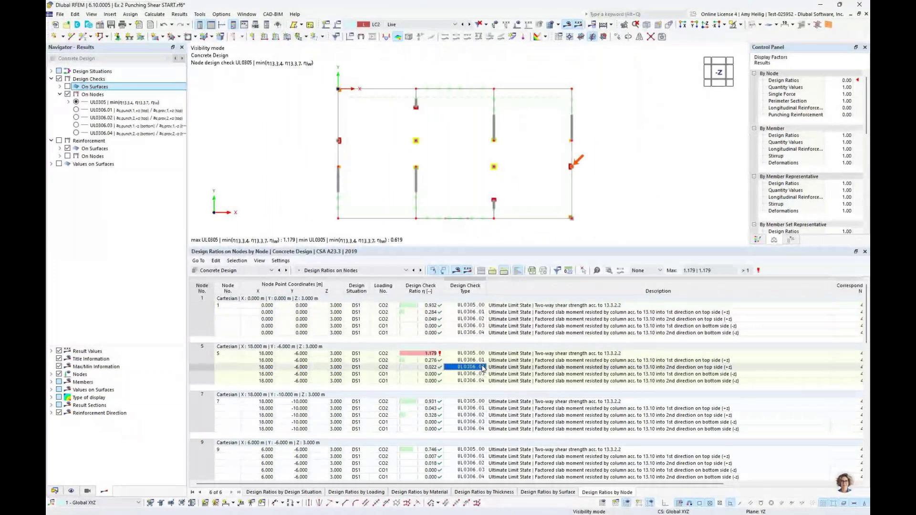
left_click(494, 416)
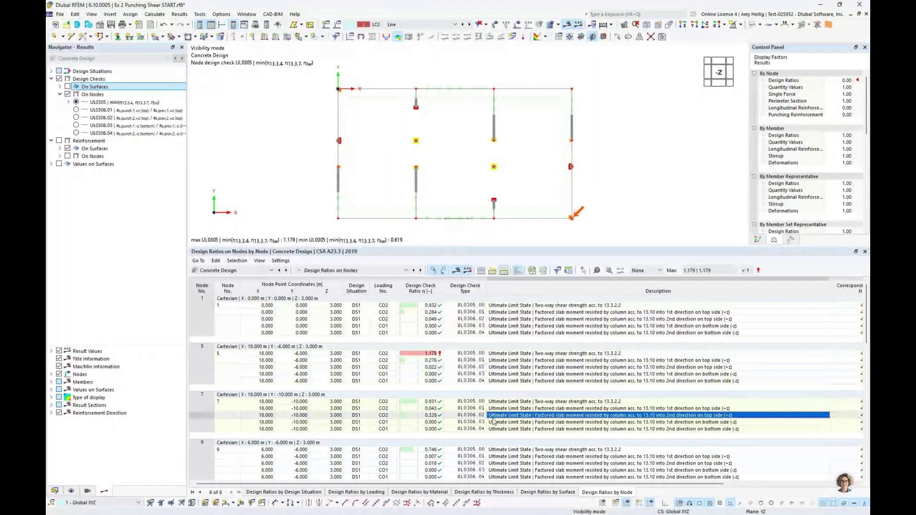
Step: Review the UL0305.00 two-way shear strength check details for node 5, down to the final design ratio
left_click(545, 355)
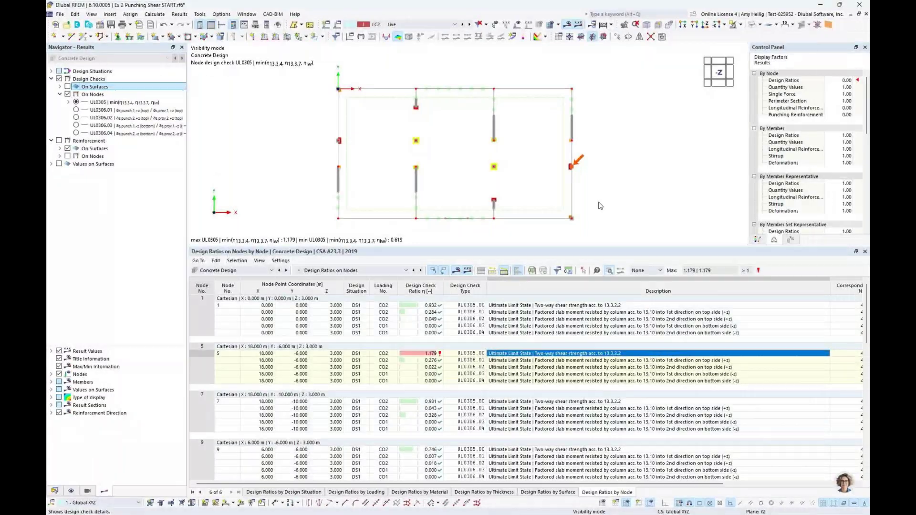
left_click(609, 270)
scroll(667, 253, "down", 10)
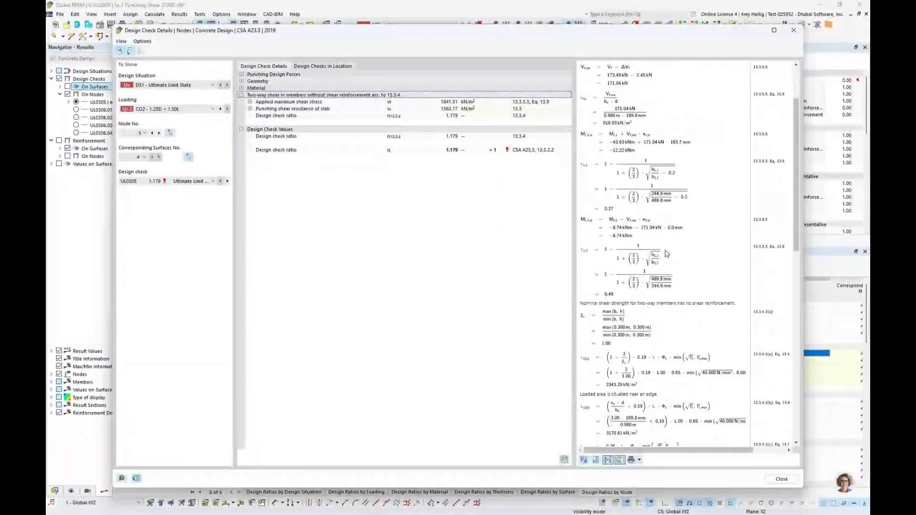
scroll(667, 254, "down", 1)
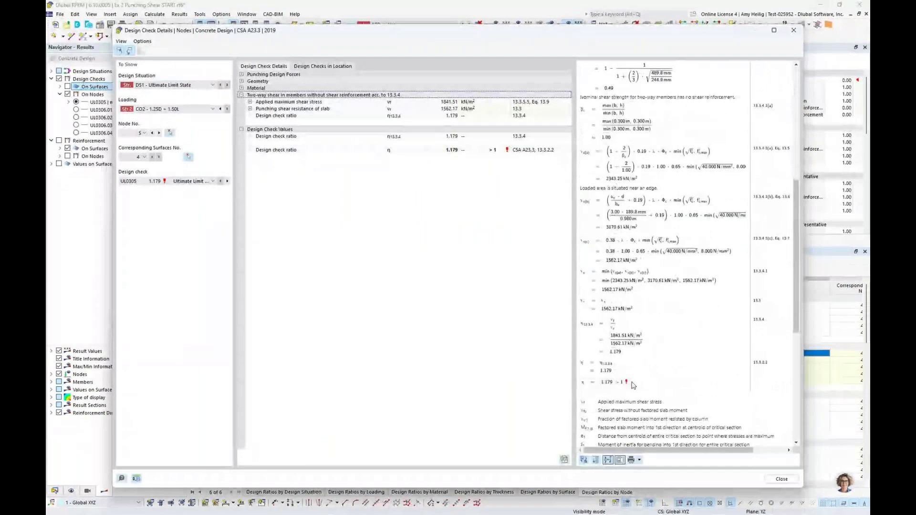
scroll(633, 385, "up", 3, "ctrl")
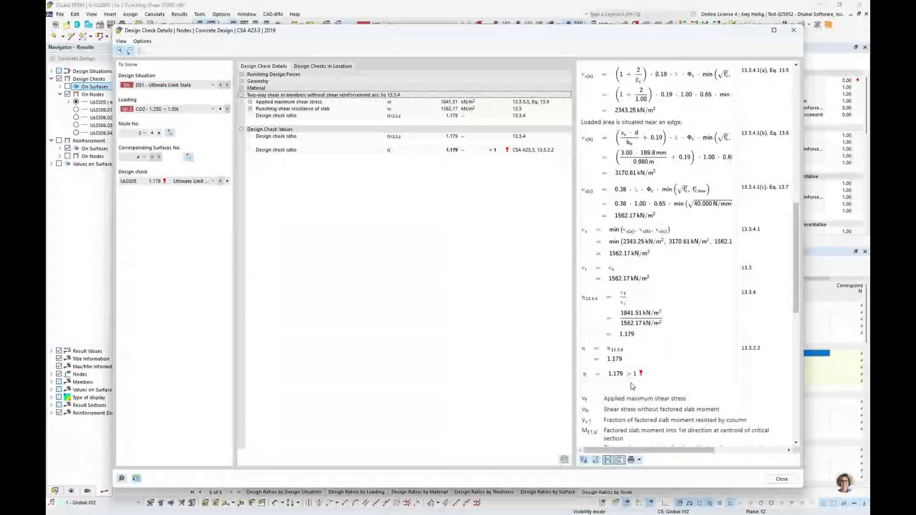
scroll(633, 386, "down", 1)
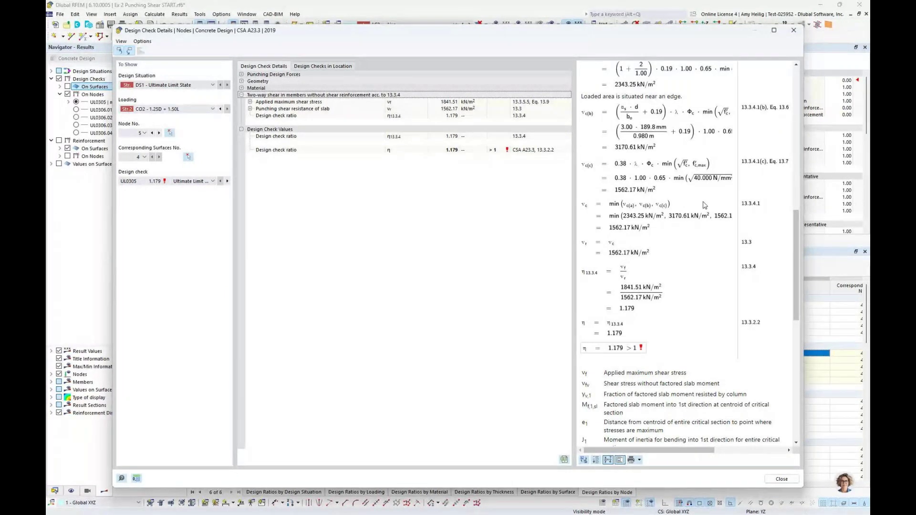
left_click(794, 32)
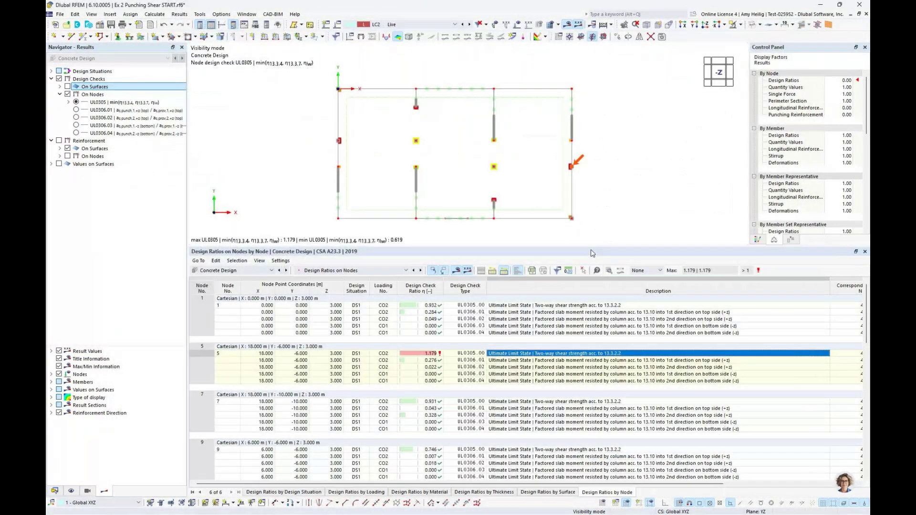
Step: Filter the nodal design ratios to values > 1 and locate each of the listed nodes on the slab
left_click(660, 271)
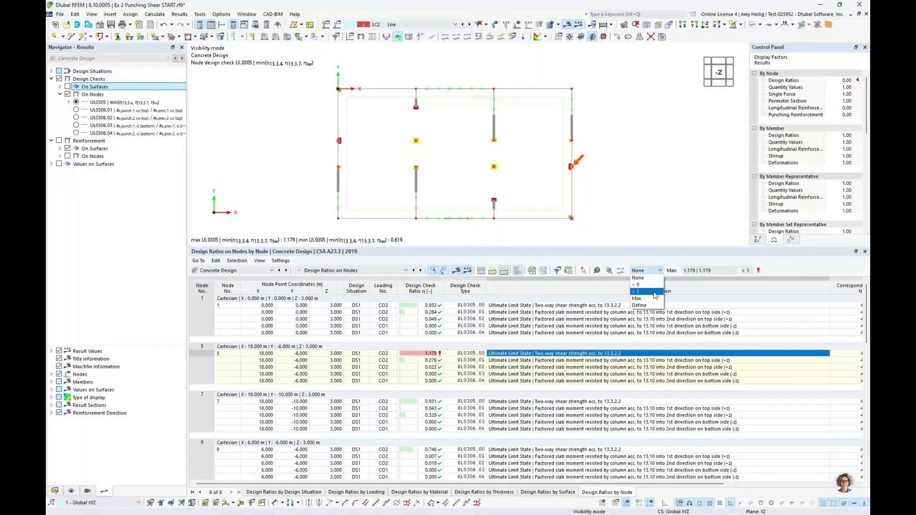
left_click(656, 291)
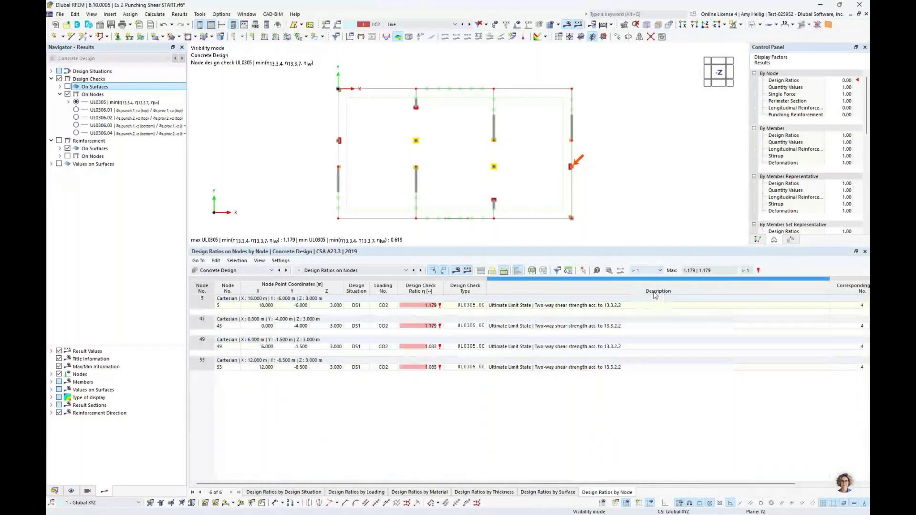
left_click(588, 306)
left_click(585, 326)
left_click(579, 346)
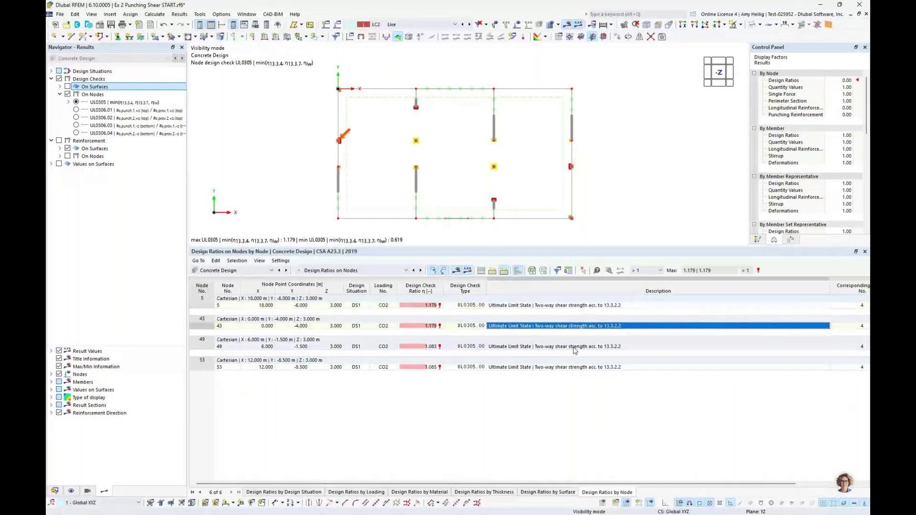
left_click(575, 367)
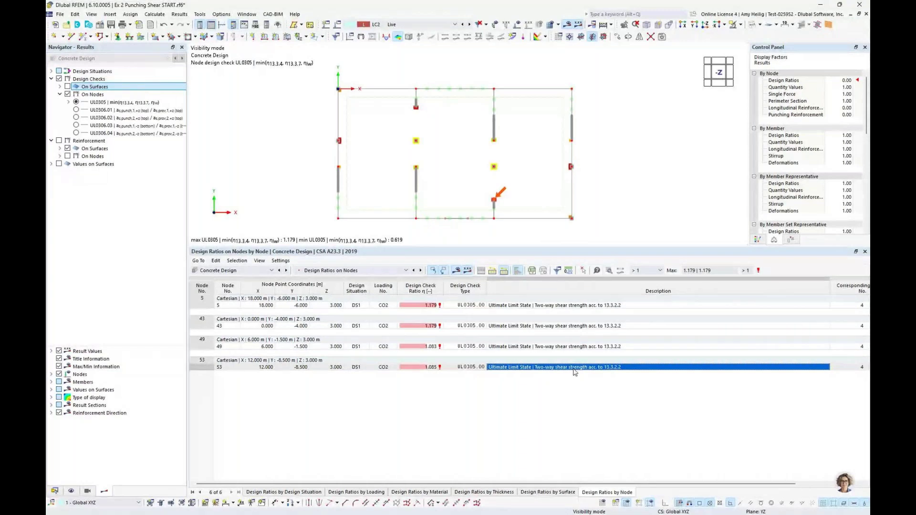
Step: Select nodes 5, 43, 49 and 53 together and show only these nodes with their related objects in a 3D view
left_click(523, 305)
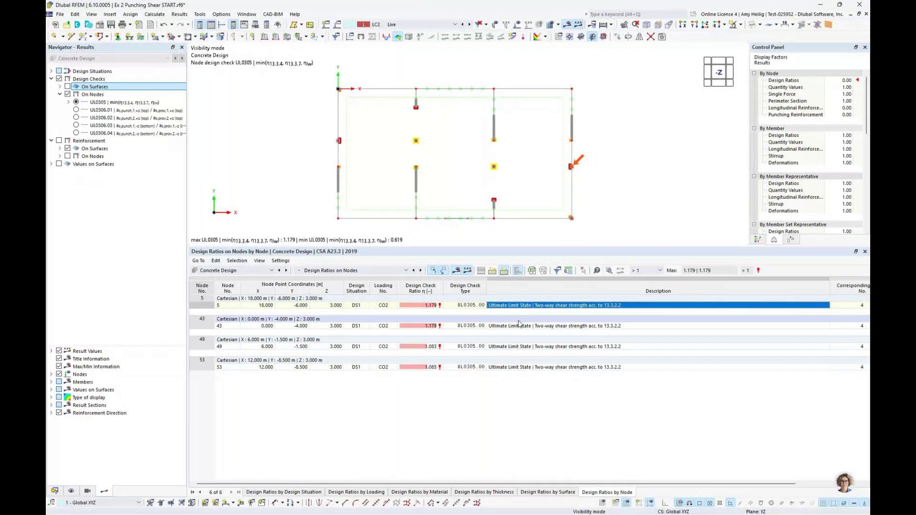
left_click(518, 347, "shift")
left_click(515, 367, "shift")
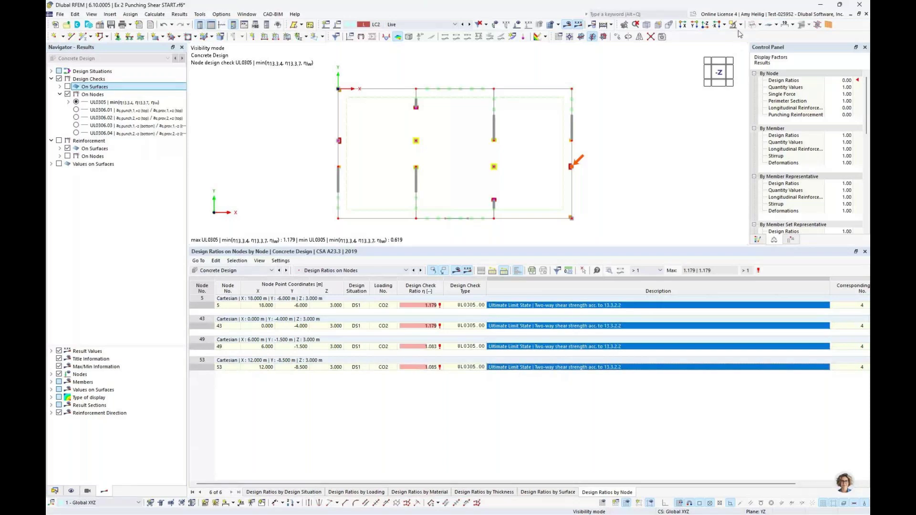
left_click(740, 24)
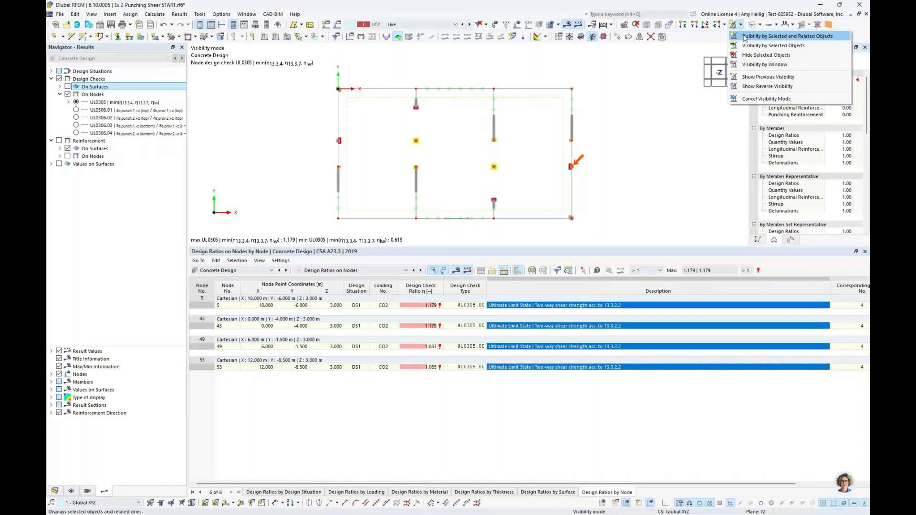
left_click(745, 37)
middle_click_drag(611, 185, 434, 141, "ctrl")
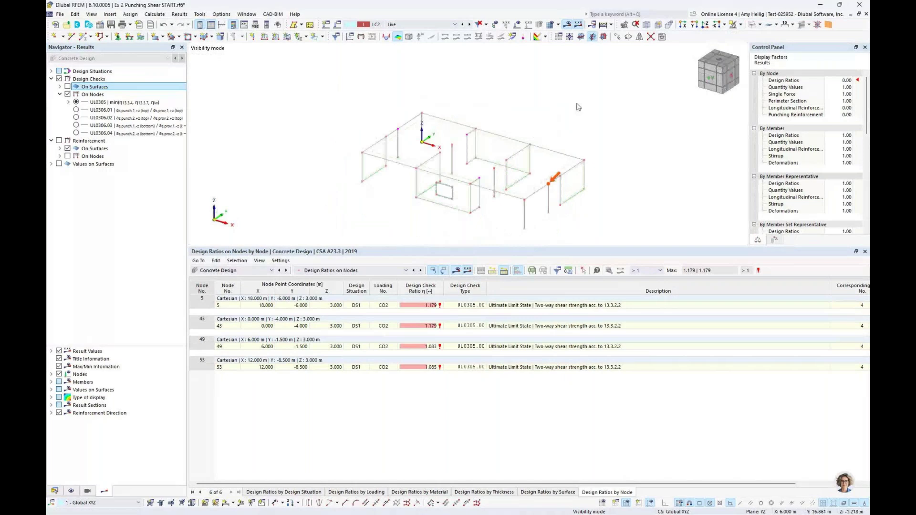
scroll(515, 190, "up", 3)
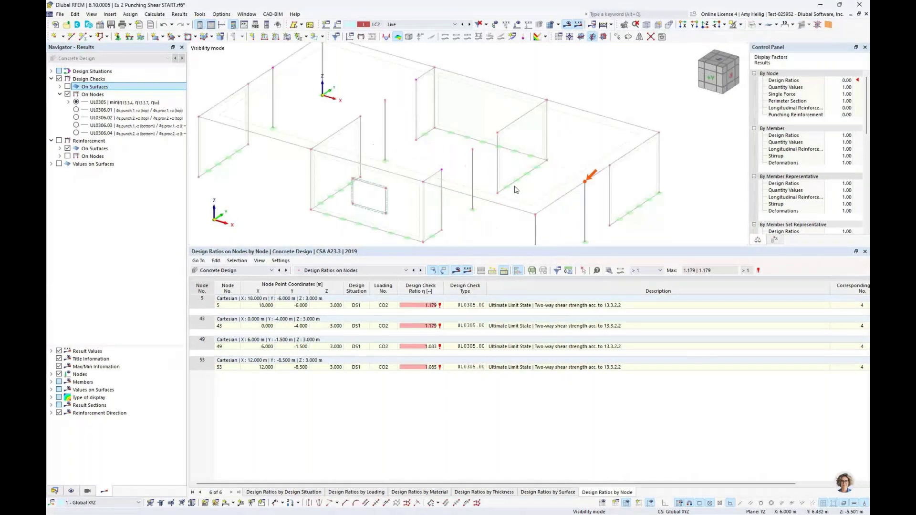
scroll(351, 95, "down", 1)
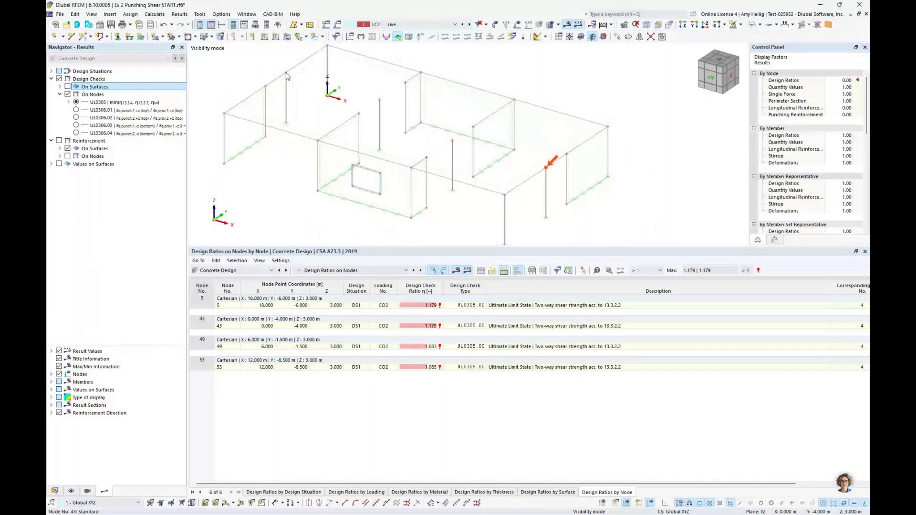
Step: Edit the selected nodes together and create a new punching reinforcement for their concrete design
double_click(364, 122)
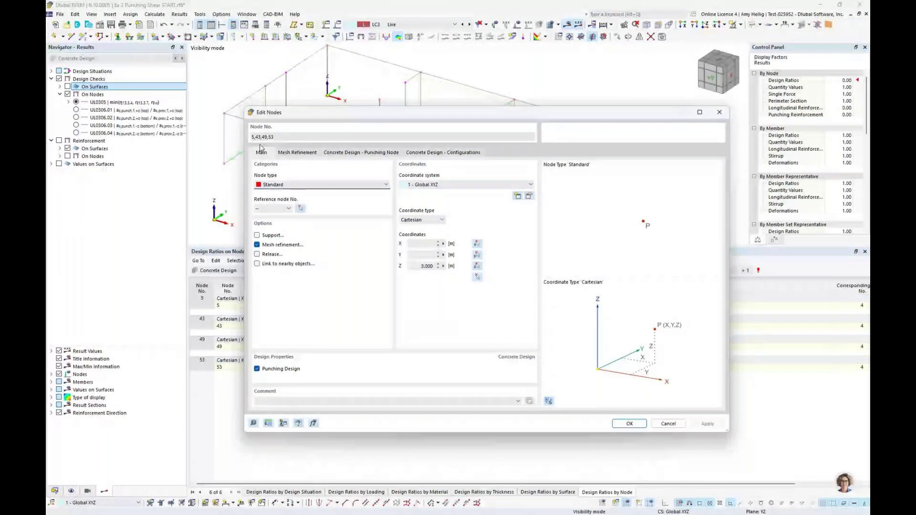
left_click(353, 153)
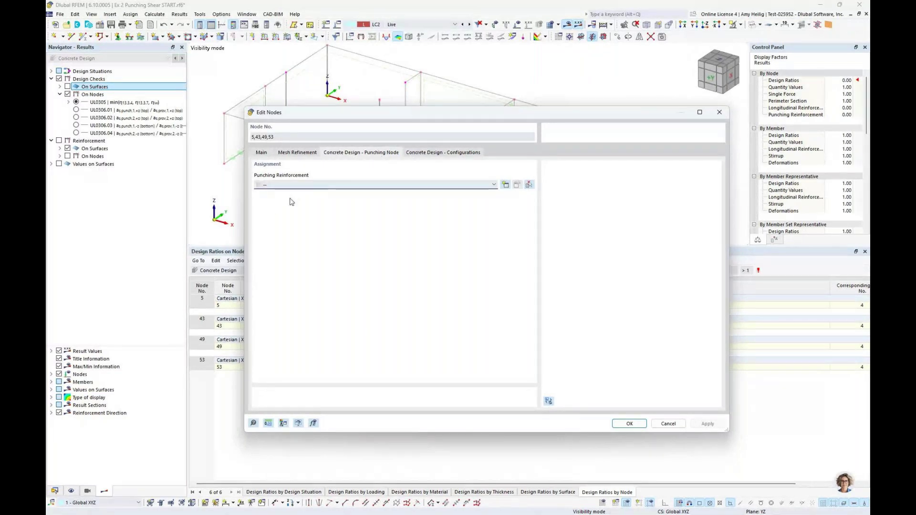
left_click(504, 185)
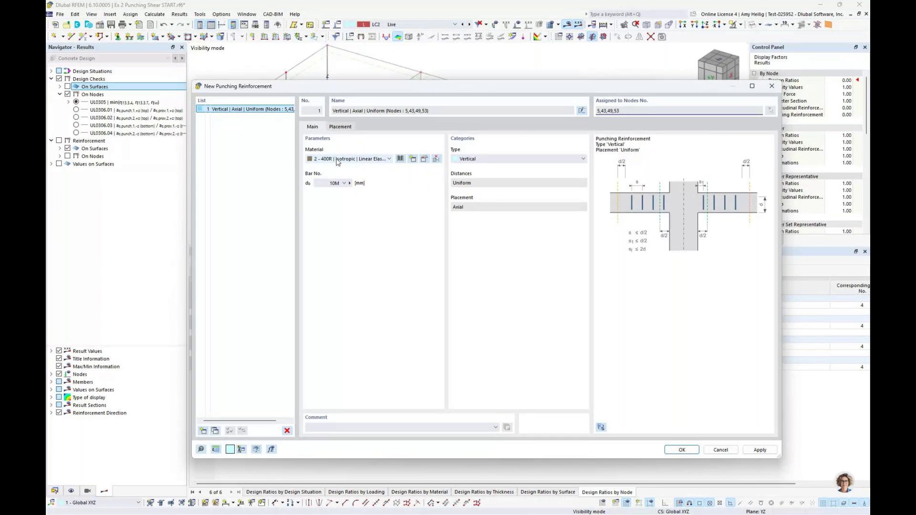
Step: Look through the CSA A23.3-19 reinforcing steels in the material library, leaving the reinforcement material as 400R
left_click(401, 159)
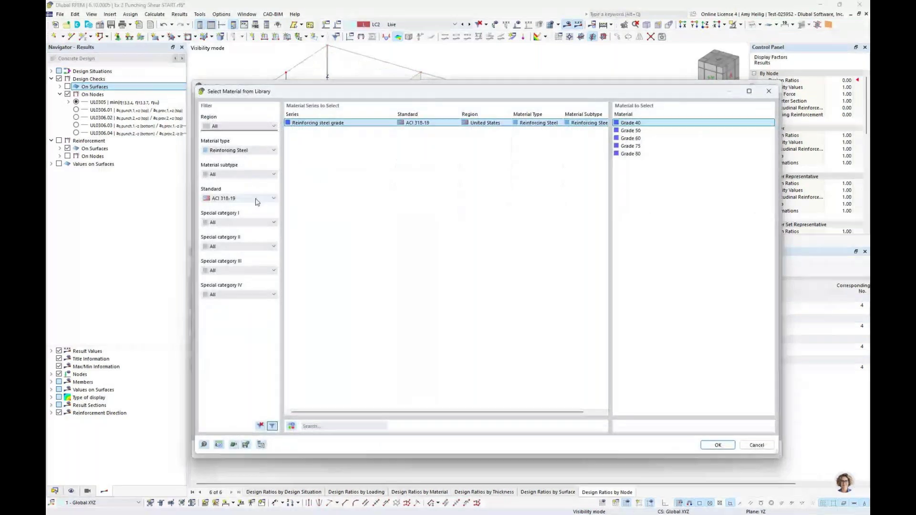
left_click(248, 198)
left_click(248, 233)
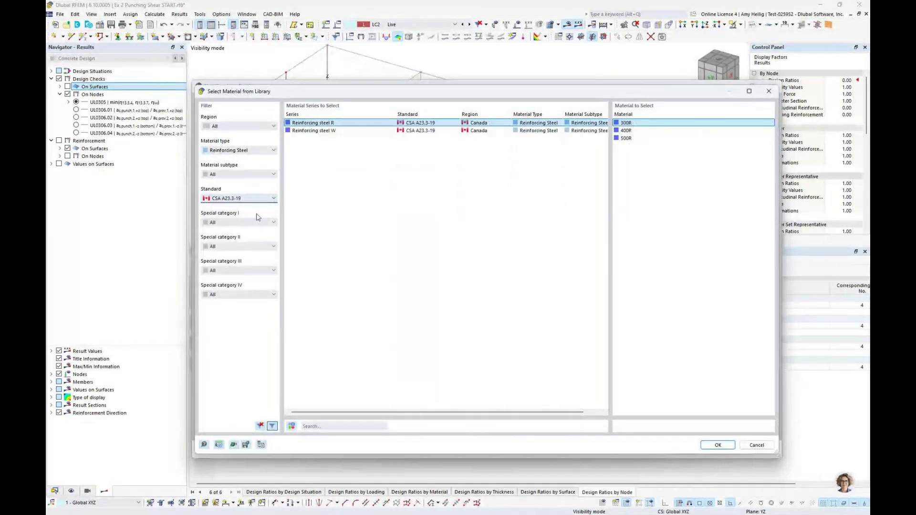
left_click(237, 199)
left_click(236, 199)
left_click(753, 446)
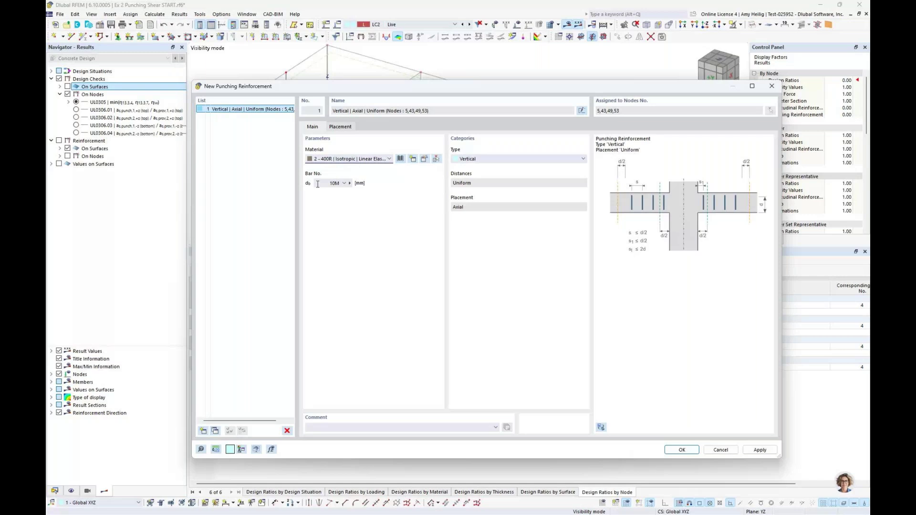
Step: Set the punching reinforcement type to Headed Shear Stud and the number of perimeters to 8
left_click(495, 160)
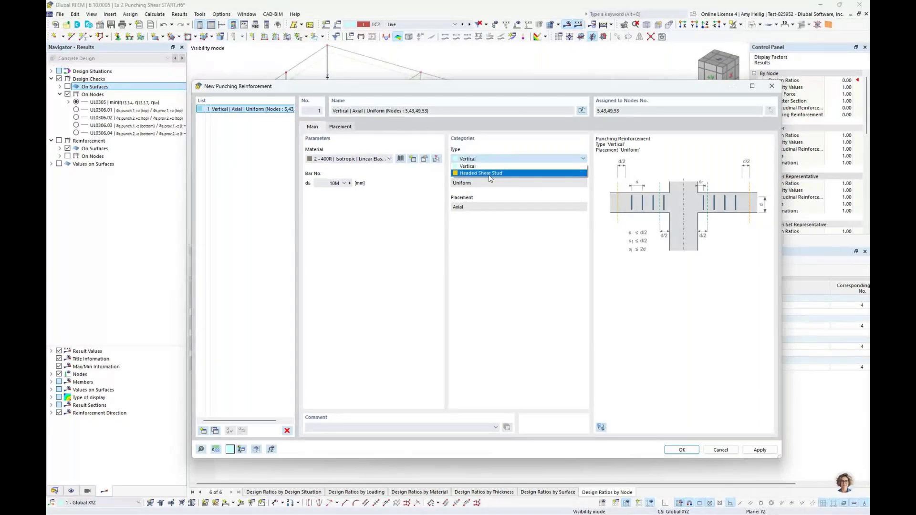
left_click(489, 176)
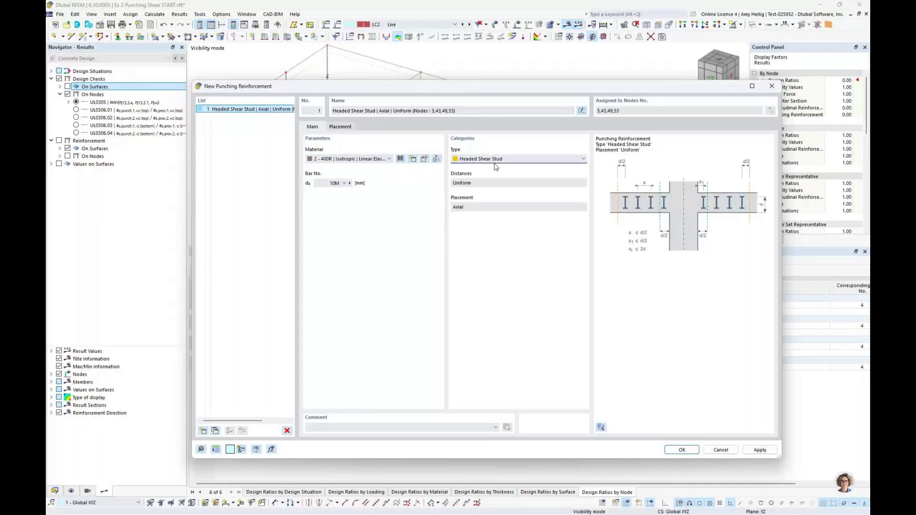
left_click(344, 128)
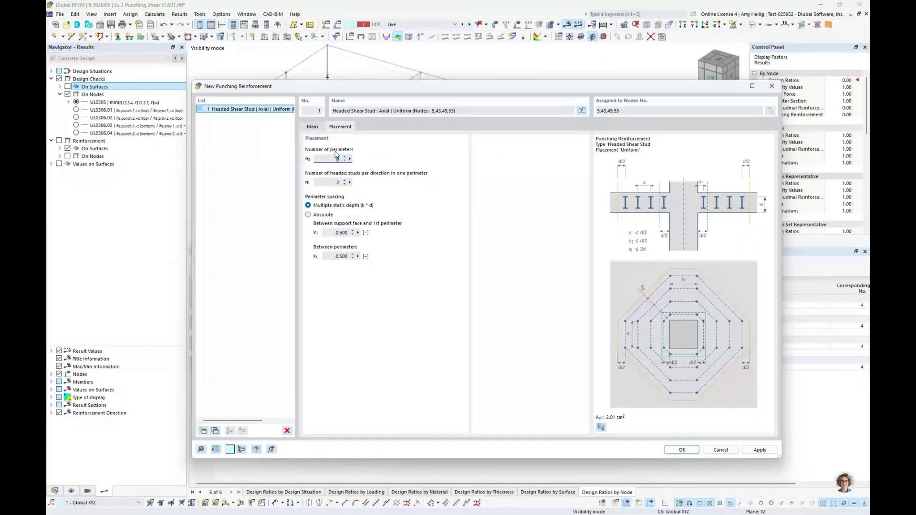
double_click(339, 155)
type("8")
key("Tab")
Step: Set absolute perimeter spacings of 70 mm from the support face and 70 mm between perimeters, and apply the reinforcement to the nodes, deleting existing results
left_click(308, 215)
left_click(332, 235)
type("70")
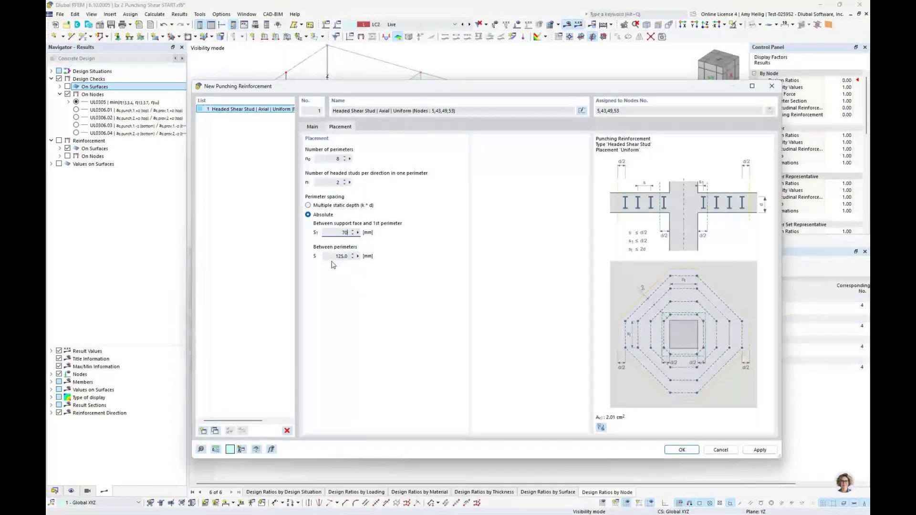
key("Tab")
type("70")
left_click(682, 450)
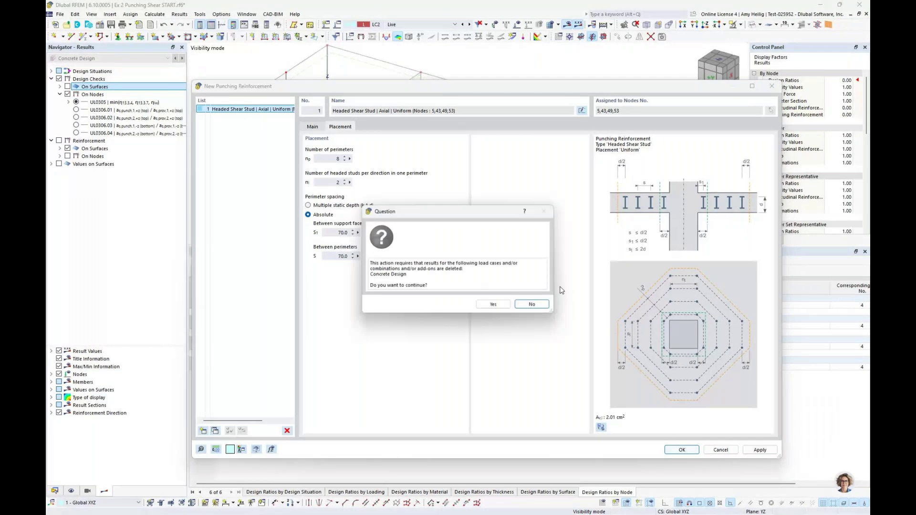
left_click(496, 304)
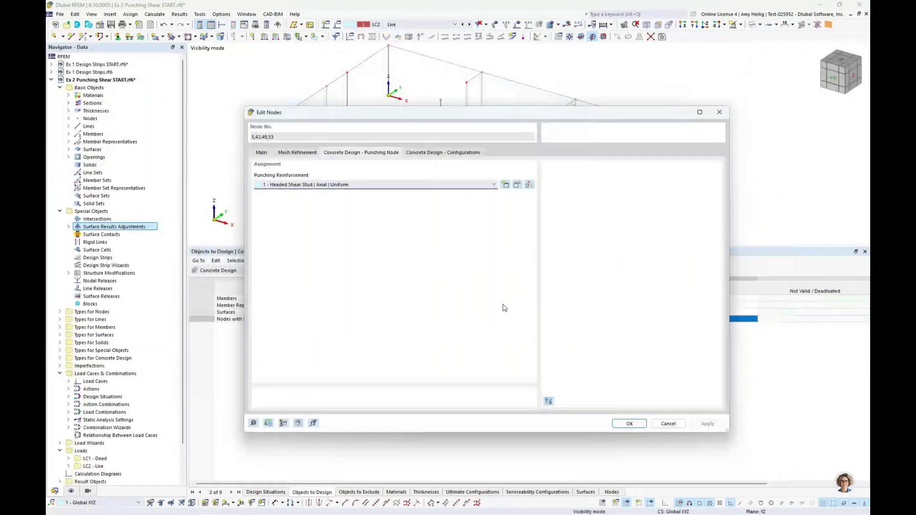
left_click(622, 424)
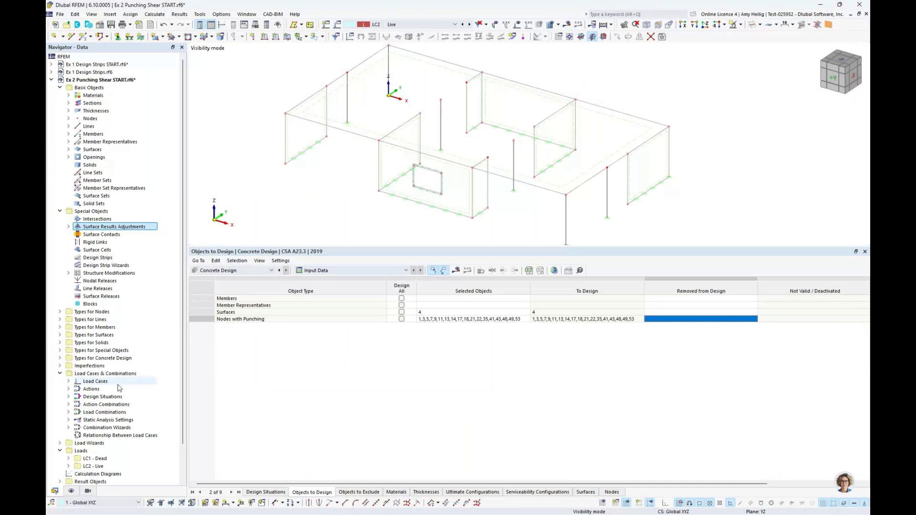
Step: Turn on the display of punching reinforcement in the model under the types for concrete design
left_click(71, 491)
scroll(134, 253, "up", 1)
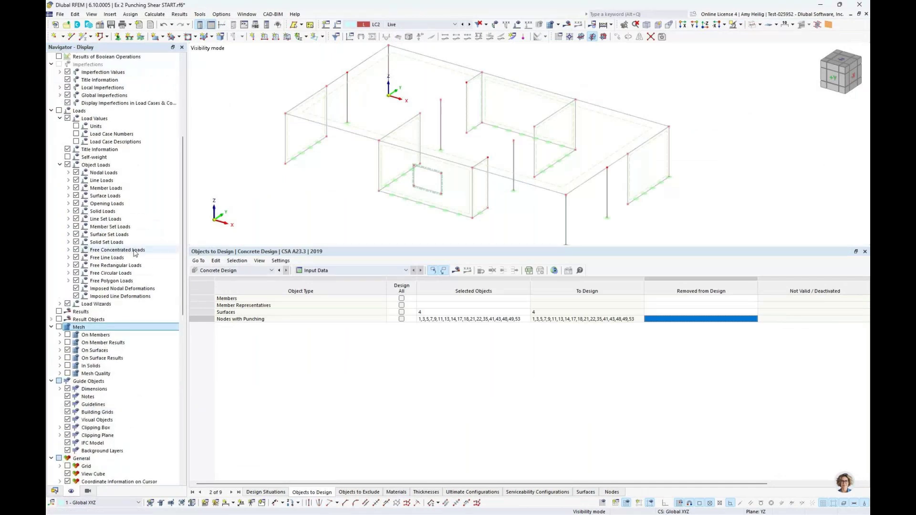
scroll(134, 253, "up", 8)
left_click(60, 227)
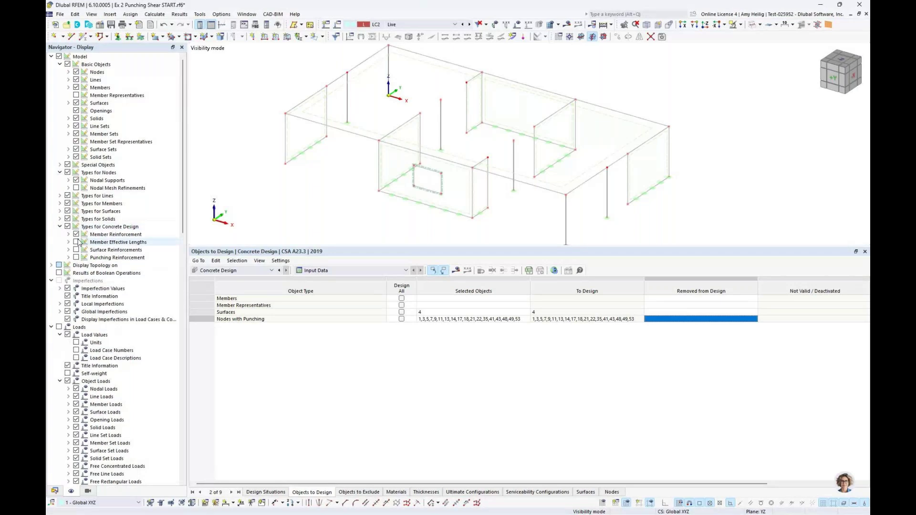
left_click(76, 258)
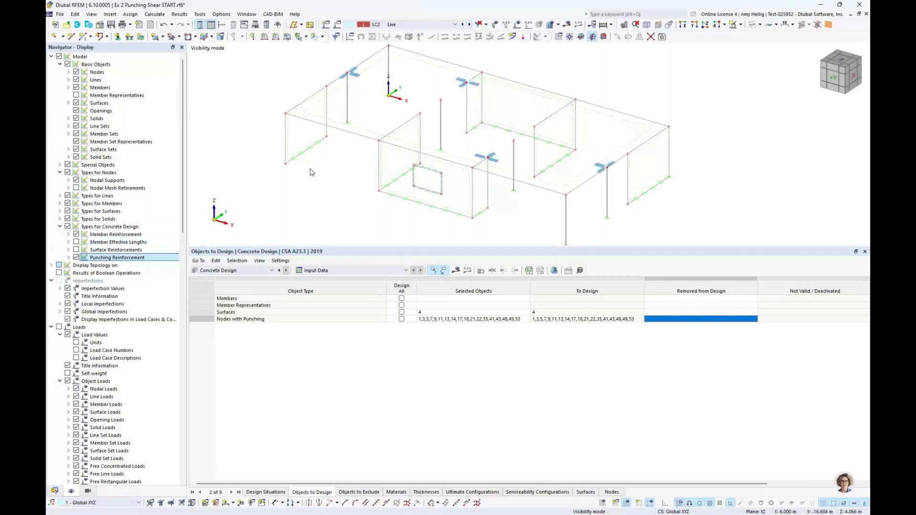
Step: Examine the headed shear stud layout around the reinforced column and wall-end nodes in the enlarged 3D view
left_click_drag(440, 246, 439, 330)
middle_click_drag(407, 185, 388, 239)
scroll(344, 186, "up", 5)
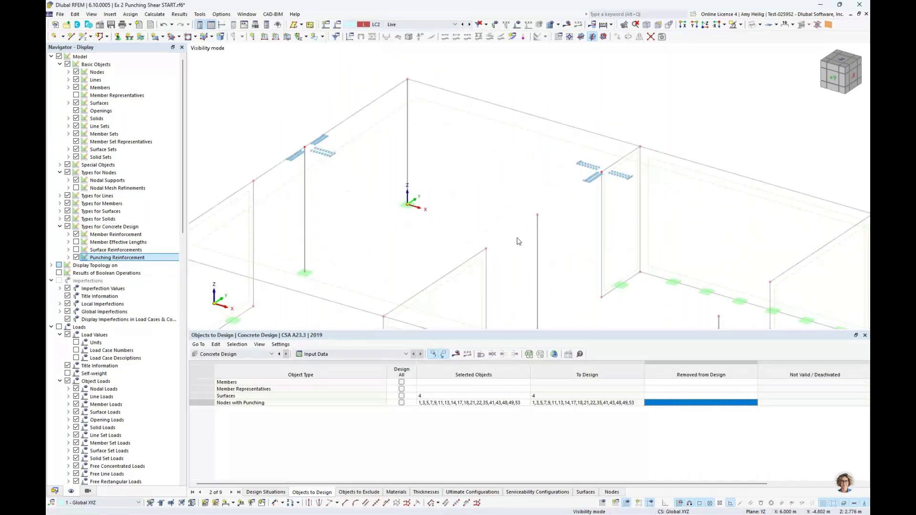
scroll(519, 241, "down", 3)
middle_click_drag(491, 196, 396, 194)
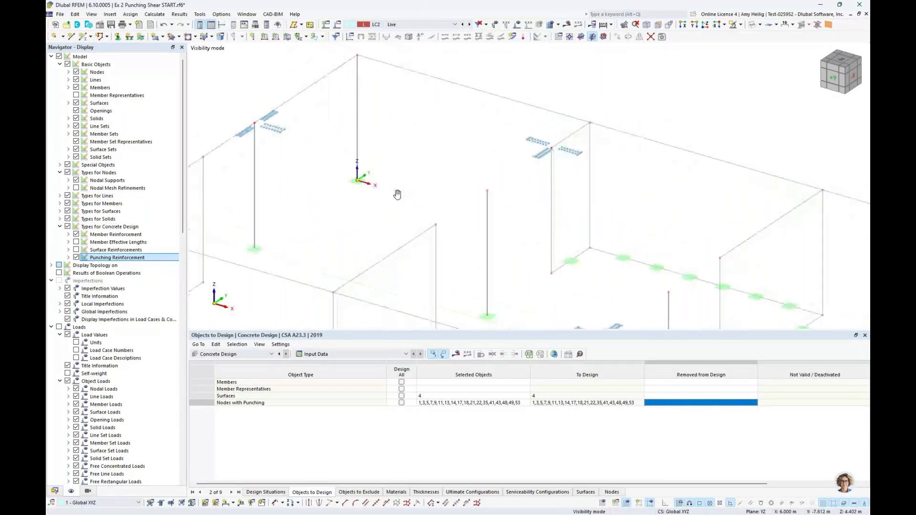
scroll(426, 215, "up", 3)
scroll(305, 170, "up", 5)
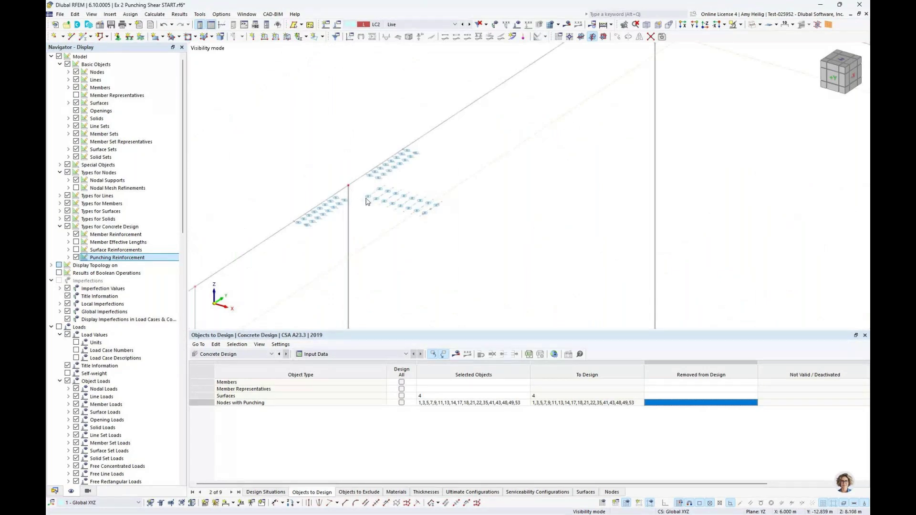
scroll(367, 200, "down", 3)
scroll(367, 199, "down", 1)
middle_click_drag(674, 244, 443, 240)
scroll(494, 201, "up", 2)
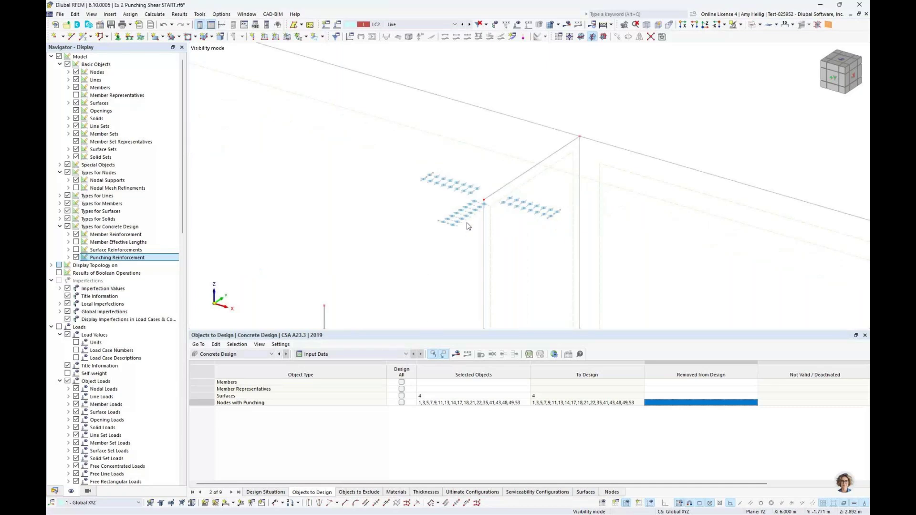
scroll(470, 191, "down", 1)
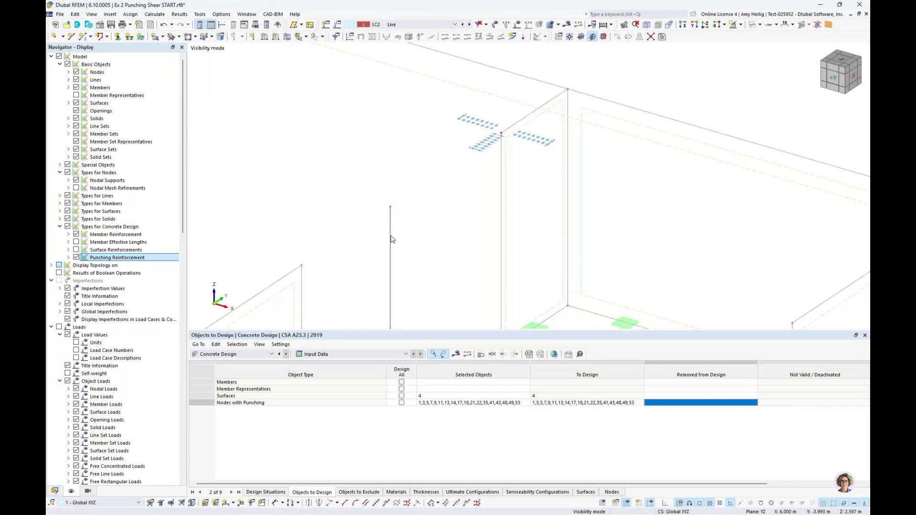
scroll(464, 238, "down", 5)
middle_click_drag(588, 163, 585, 102)
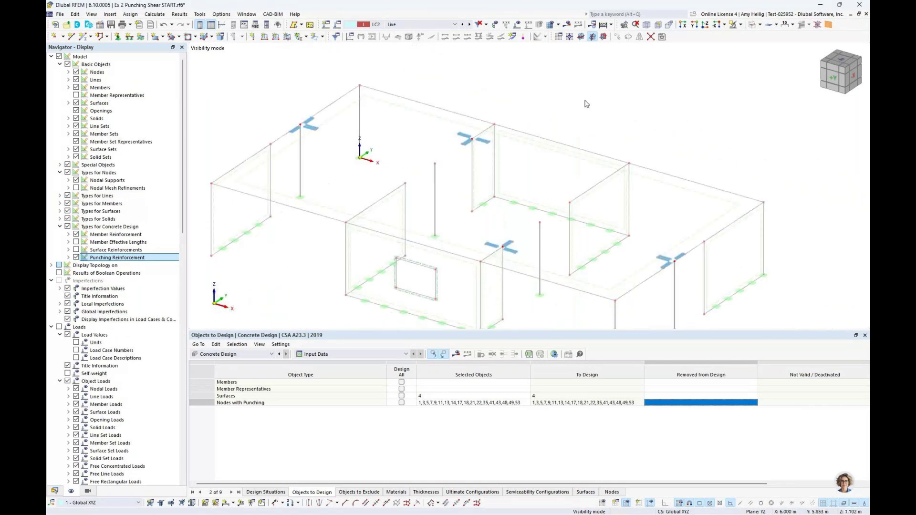
Step: Leave visibility mode to show the whole model and recalculate the concrete design
left_click(733, 26)
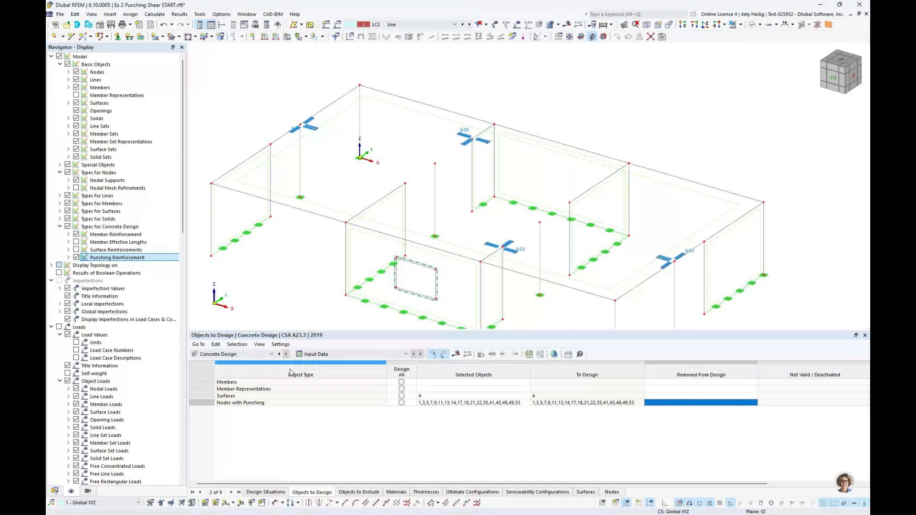
left_click(457, 354)
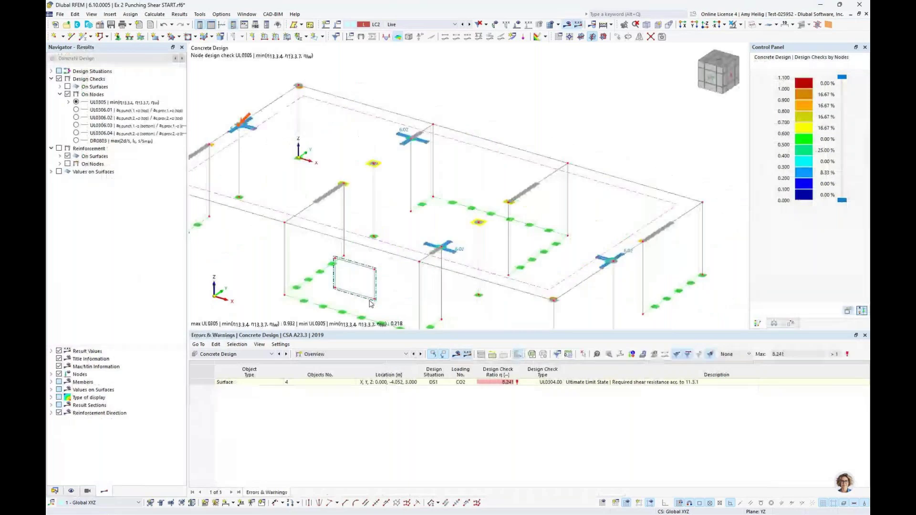
Step: Review the design ratios on surfaces, including the required shear resistance check for surface 4
left_click(336, 356)
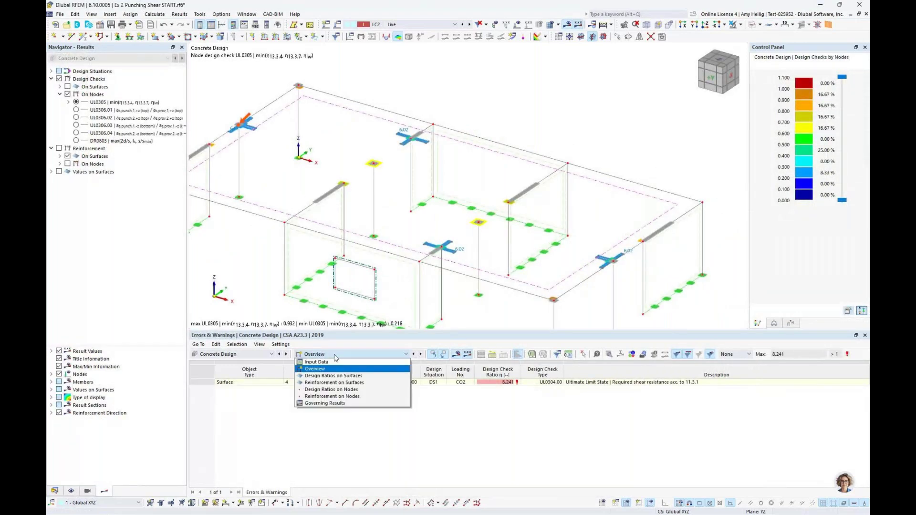
left_click(334, 376)
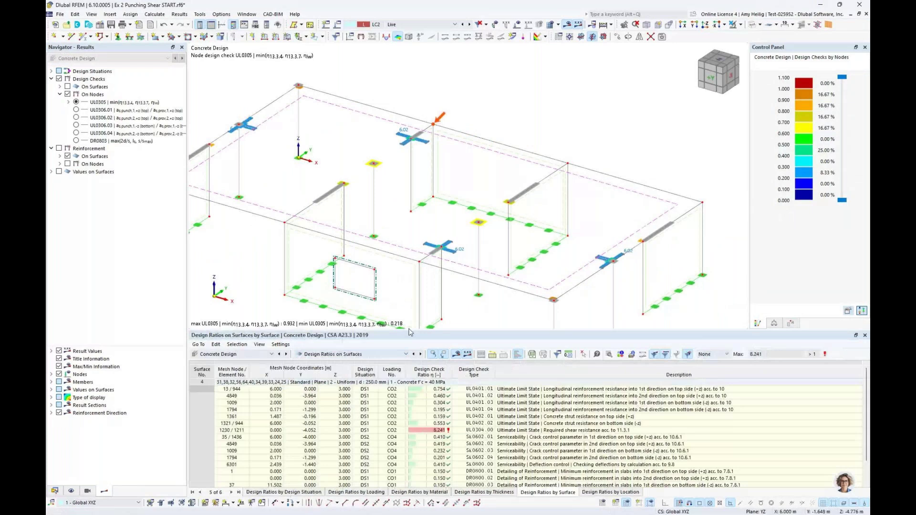
left_click_drag(410, 332, 449, 271)
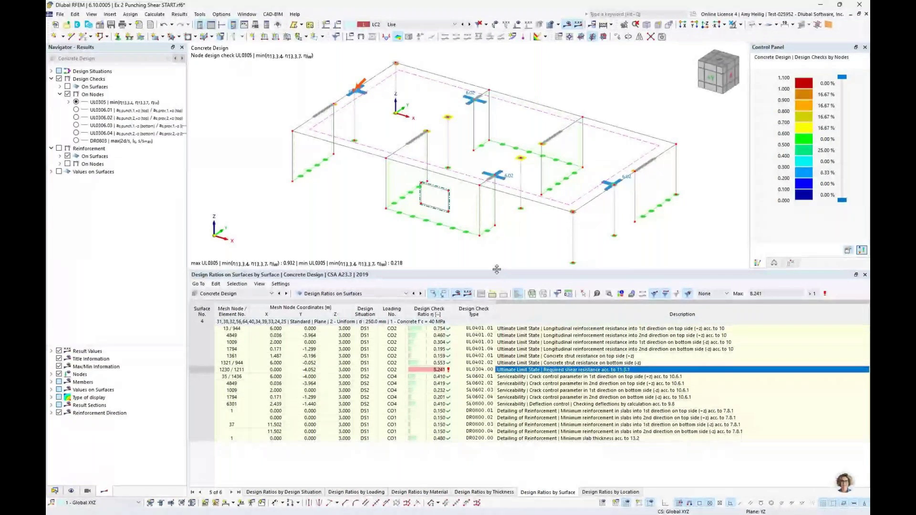
left_click_drag(497, 270, 496, 306)
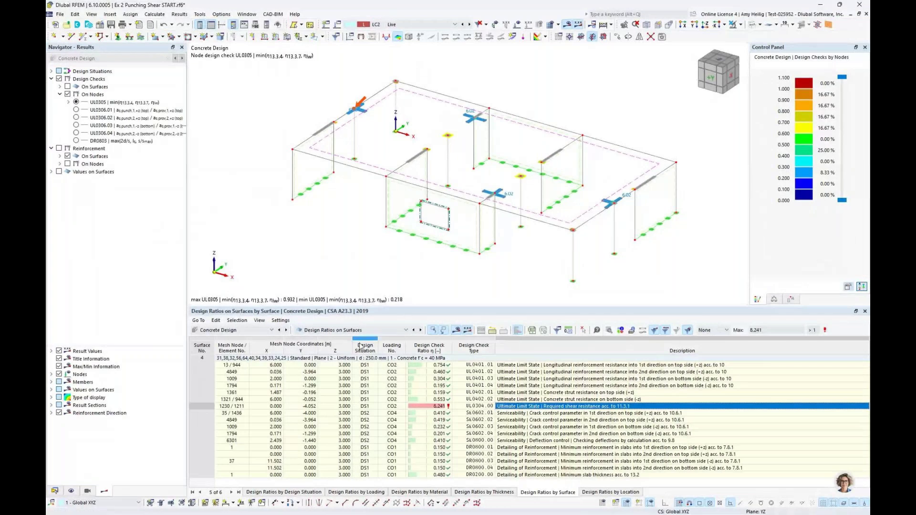
Step: Review the design ratios on nodes, comparing the two-way shear strength checks throughout the table
left_click(353, 331)
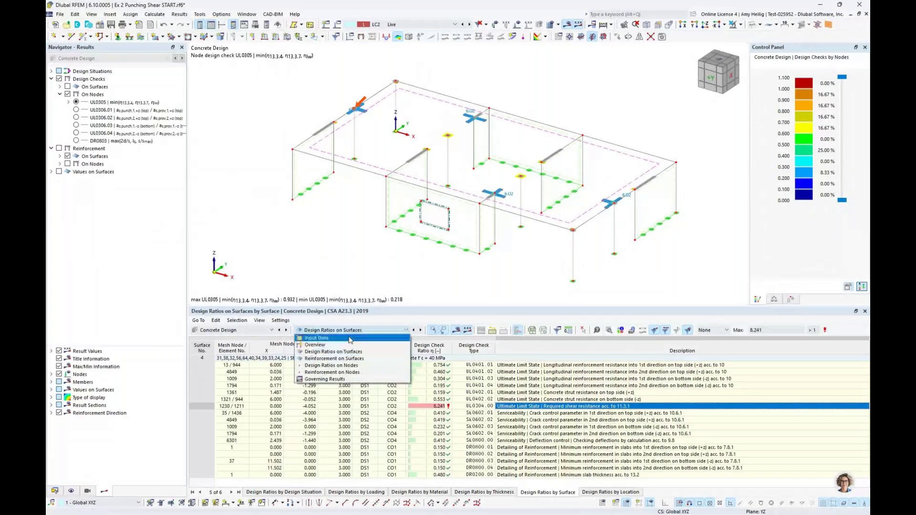
left_click(343, 366)
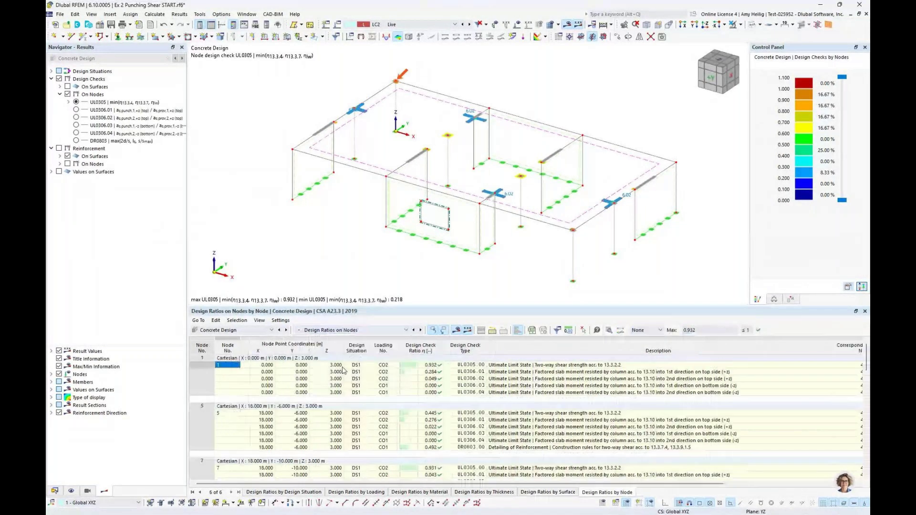
left_click_drag(487, 306, 485, 233)
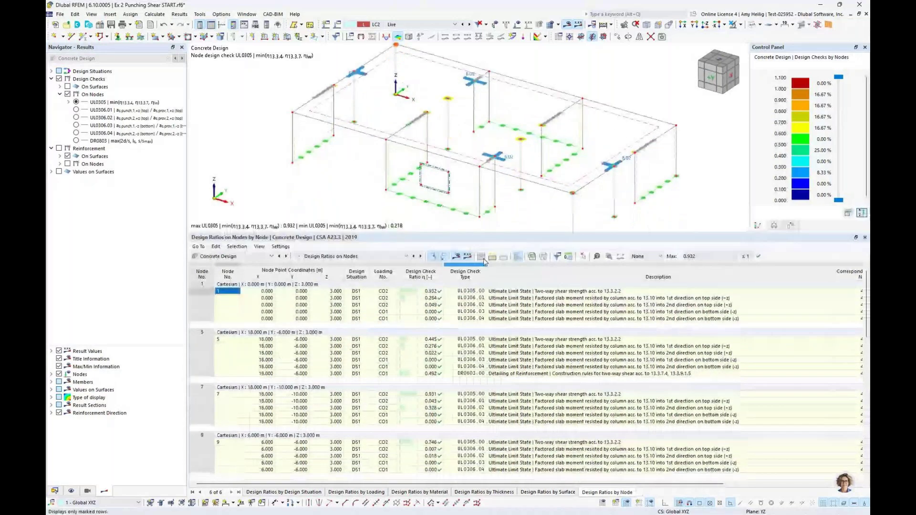
scroll(483, 334, "down", 10)
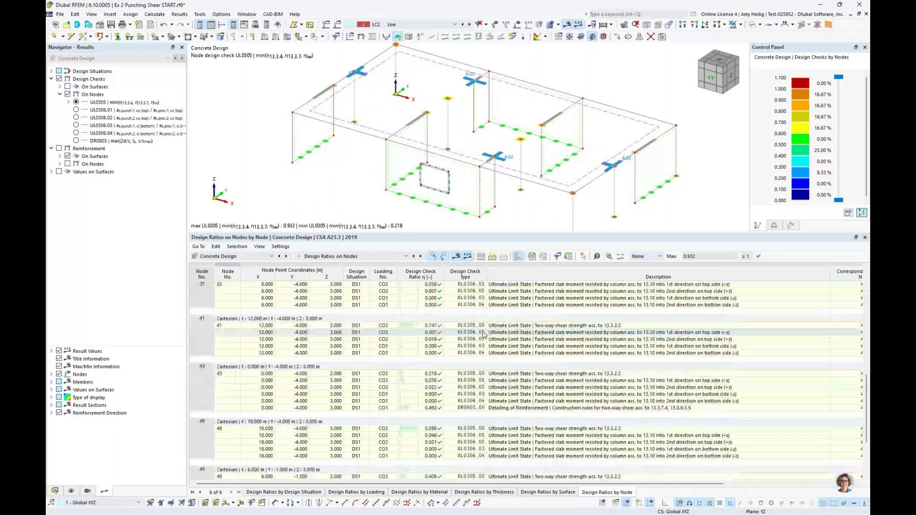
scroll(484, 334, "up", 8)
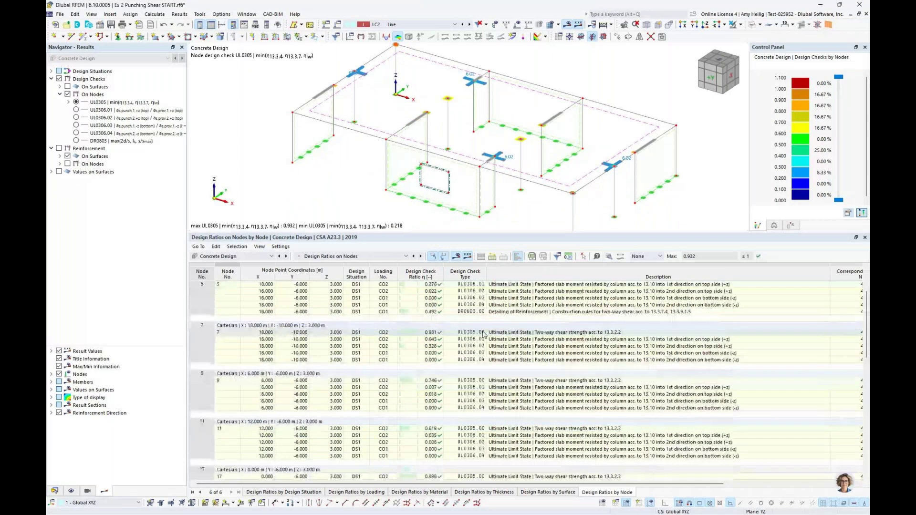
scroll(484, 334, "up", 3)
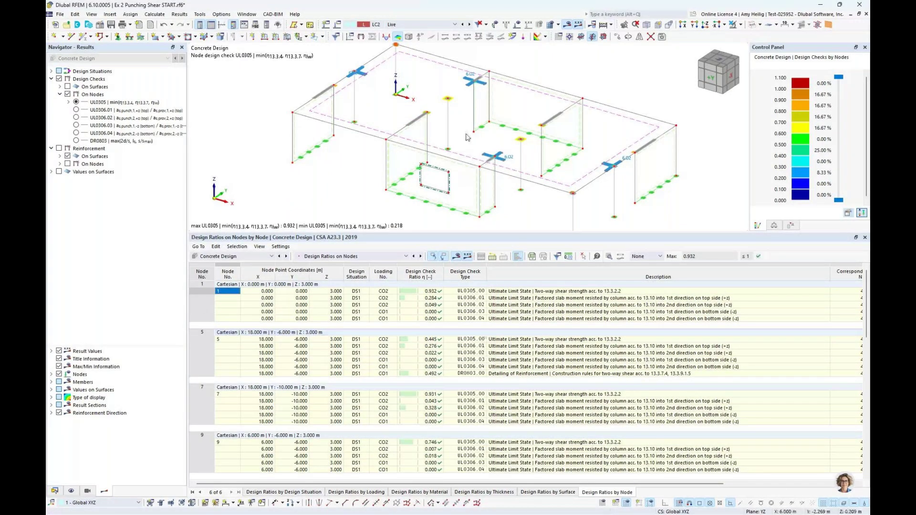
Step: Open the two-way shear strength check details for node 43 and expand the results with and without shear reinforcement
left_click(356, 73)
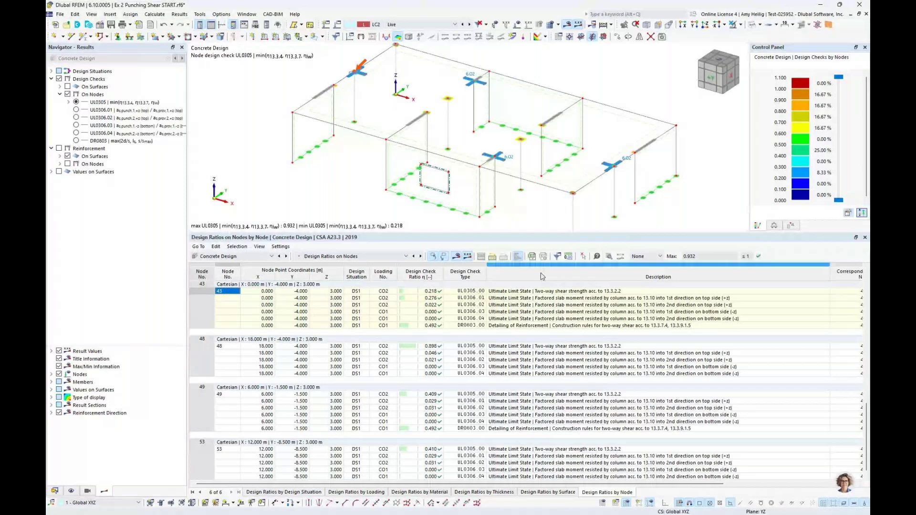
left_click(536, 292)
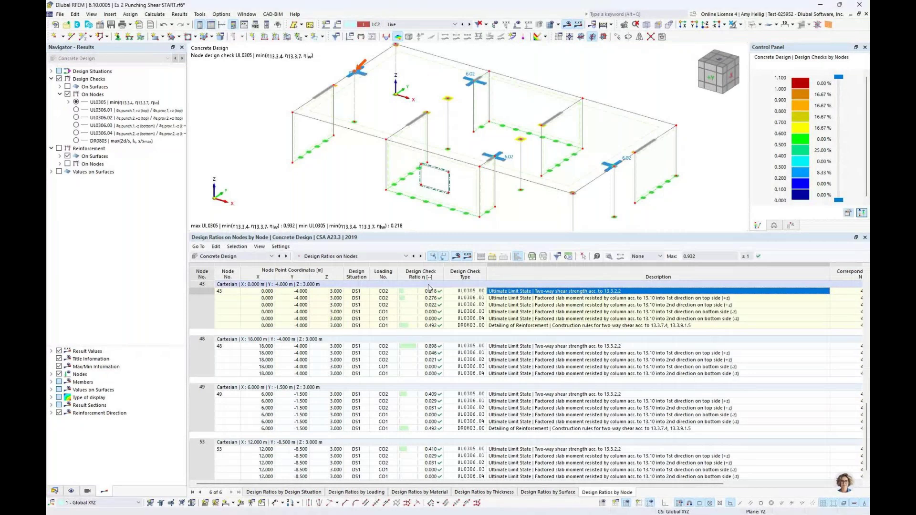
left_click(610, 257)
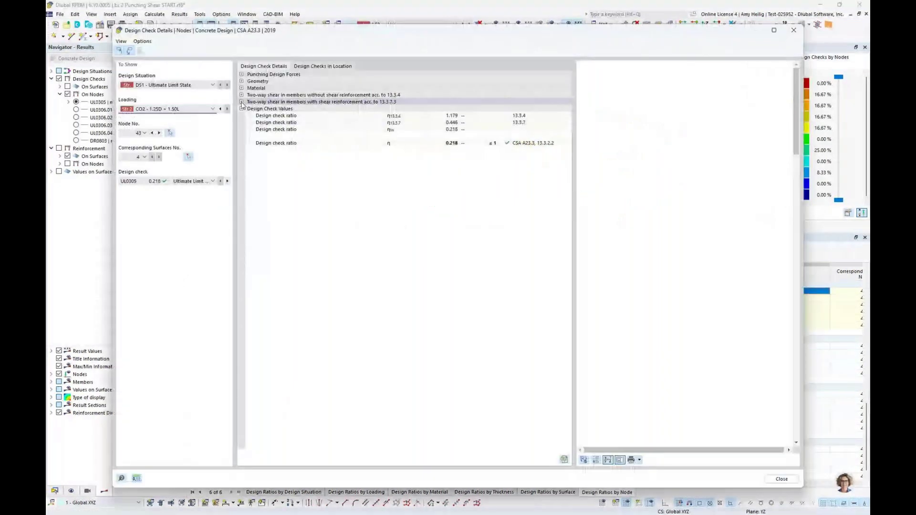
left_click(241, 102)
left_click(241, 95)
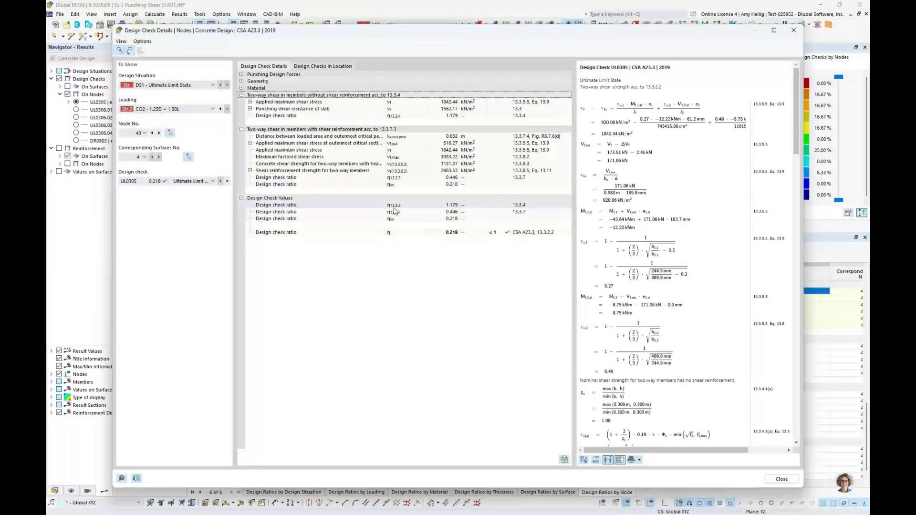
Step: Read the check formulas down to the governing design ratio for node 43, then close the details and enlarge the model view
scroll(715, 274, "down", 10)
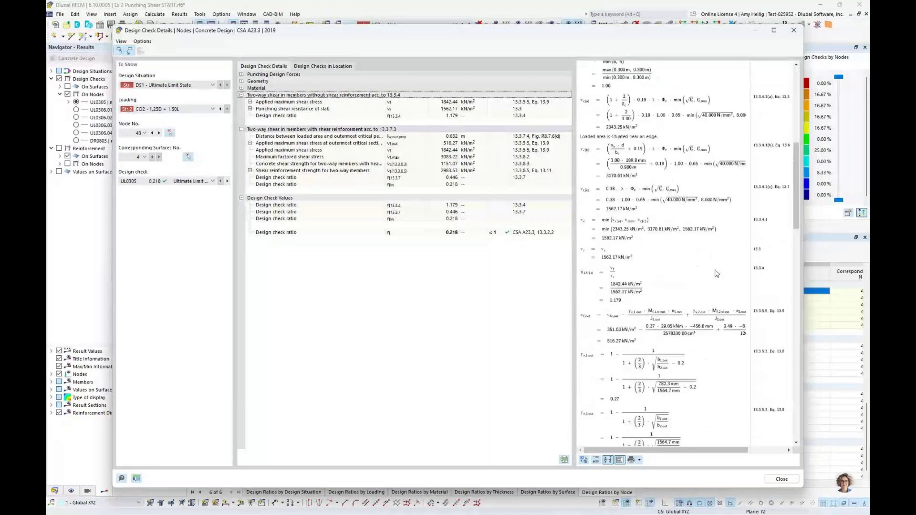
scroll(715, 274, "down", 10)
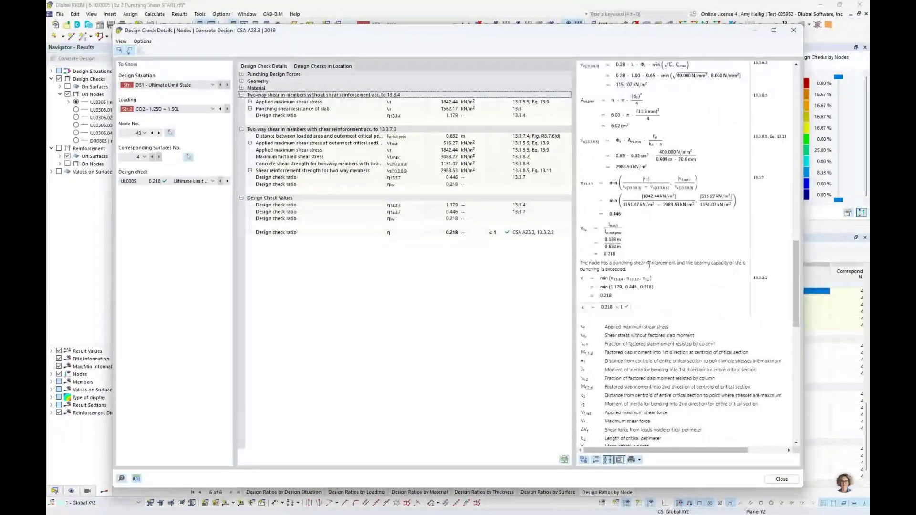
scroll(604, 318, "up", 2, "ctrl")
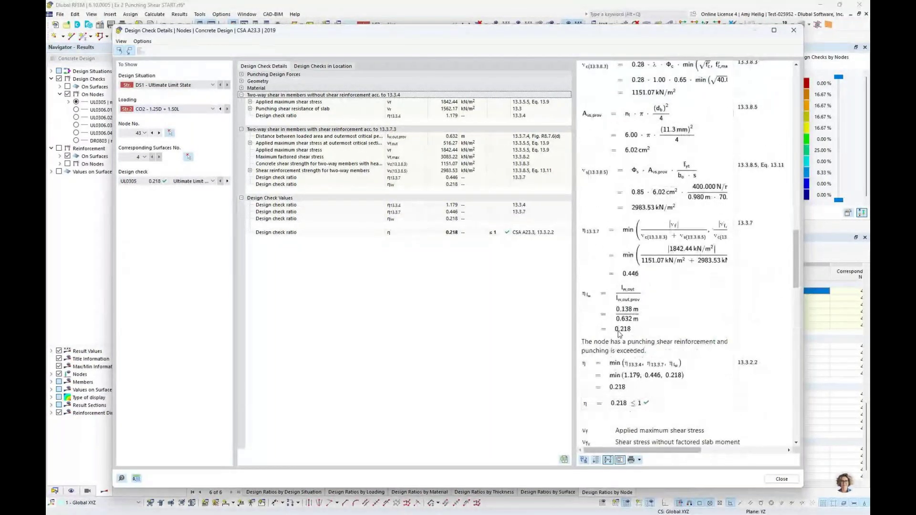
scroll(671, 356, "down", 2)
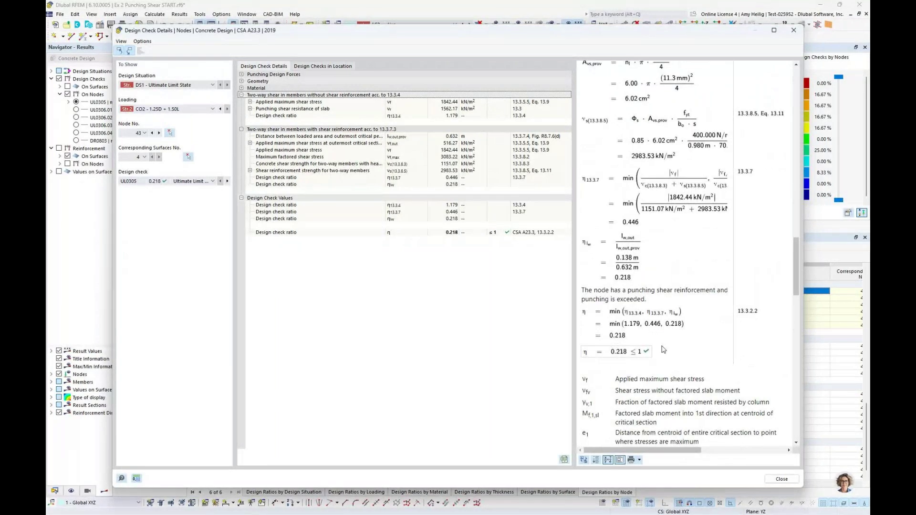
left_click(781, 480)
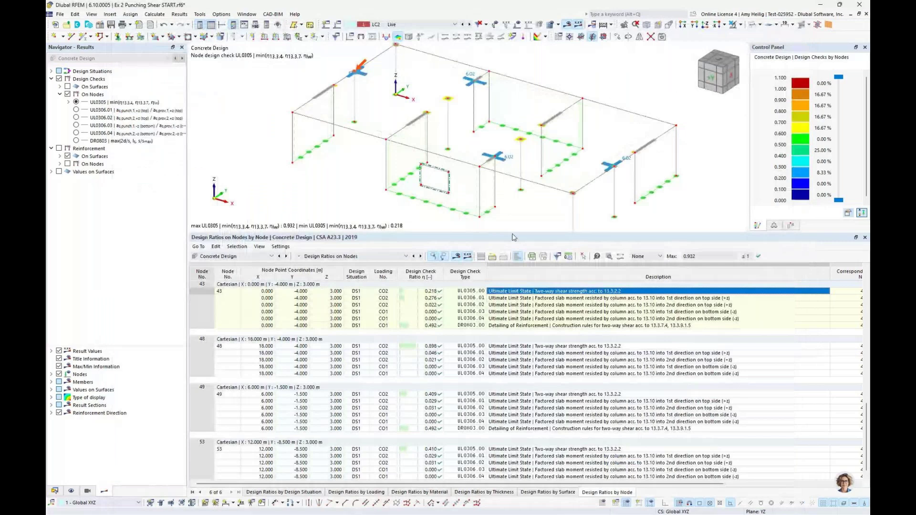
left_click_drag(512, 234, 512, 310)
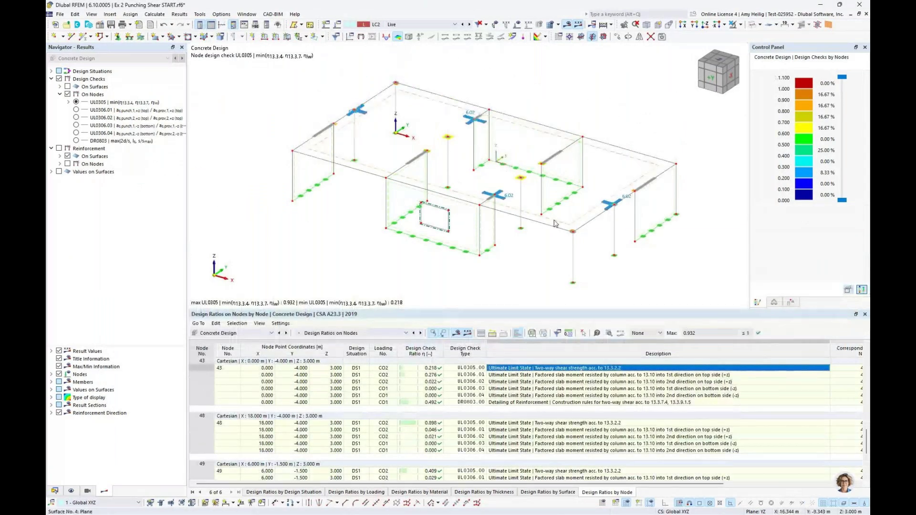
Step: View the slab model in plan along -Z and hide the punching reinforcement symbols
left_click(719, 60)
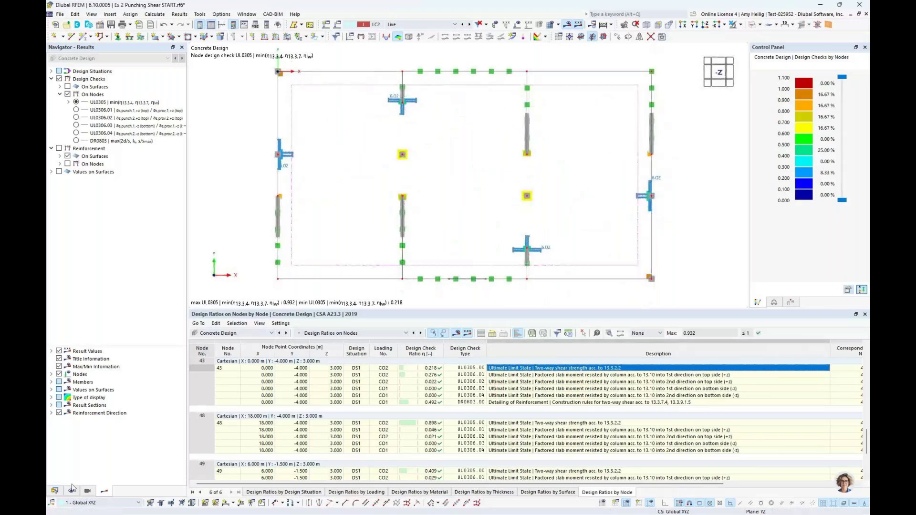
left_click(72, 492)
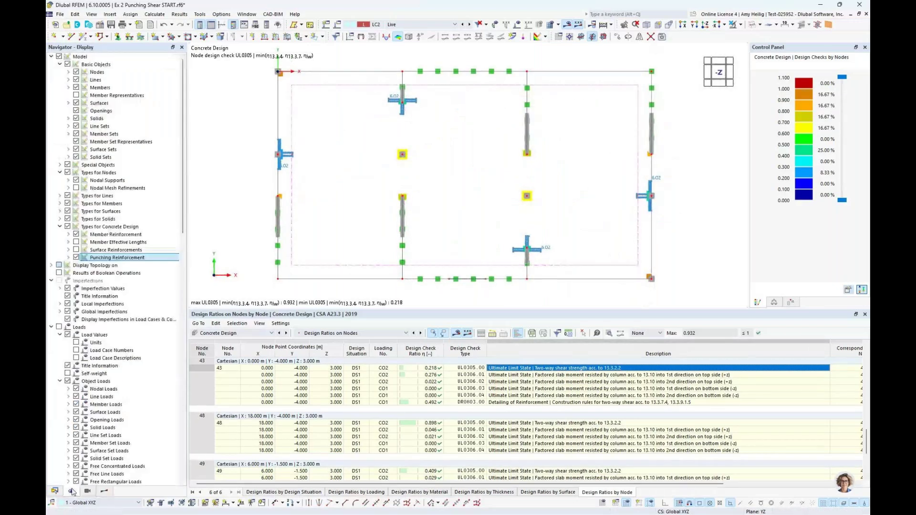
left_click(77, 258)
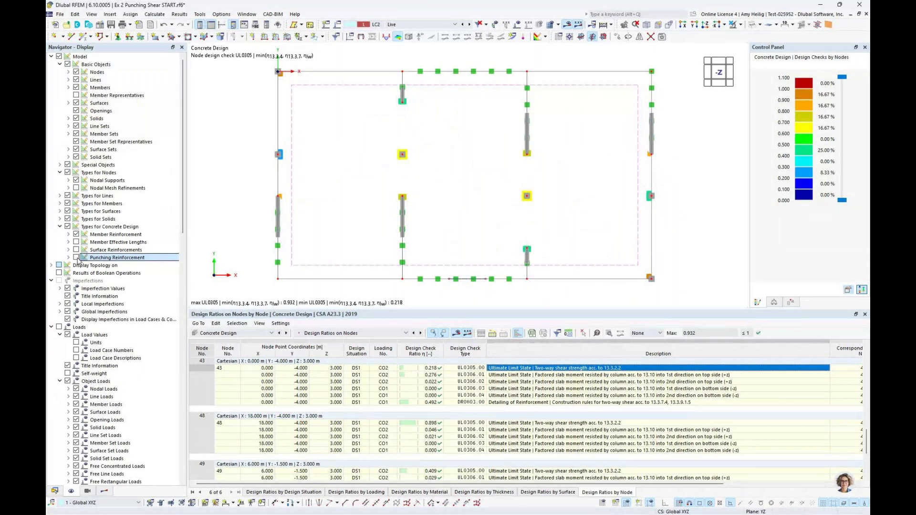
Step: Turn off the design check results and limit visibility to the selected and related objects
left_click(105, 493)
left_click(52, 79)
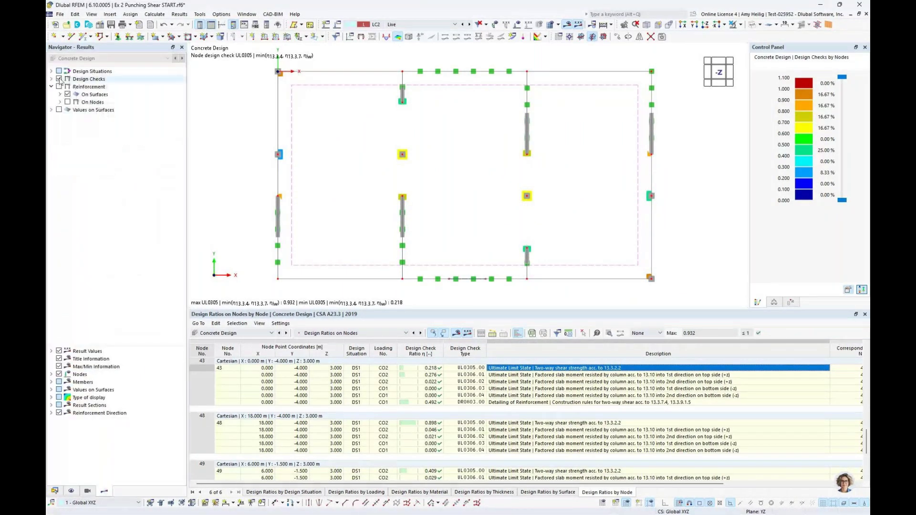
left_click(59, 79)
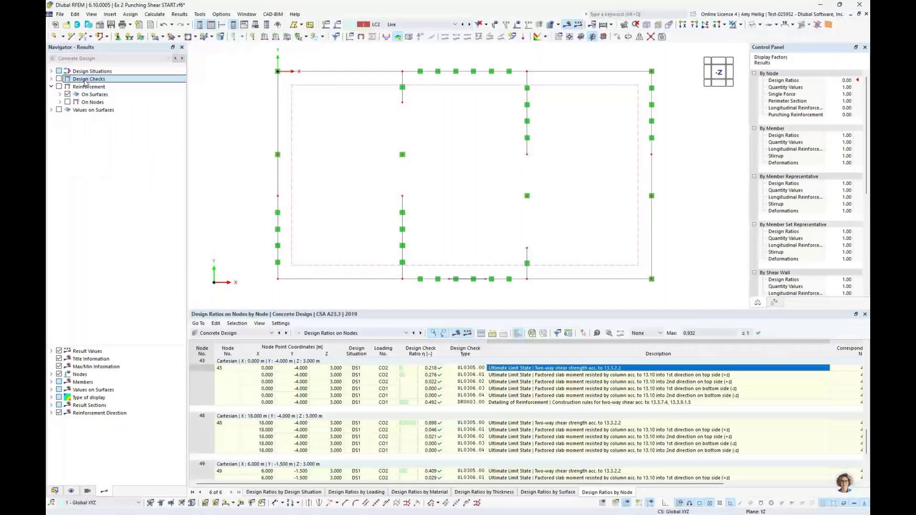
left_click(740, 25)
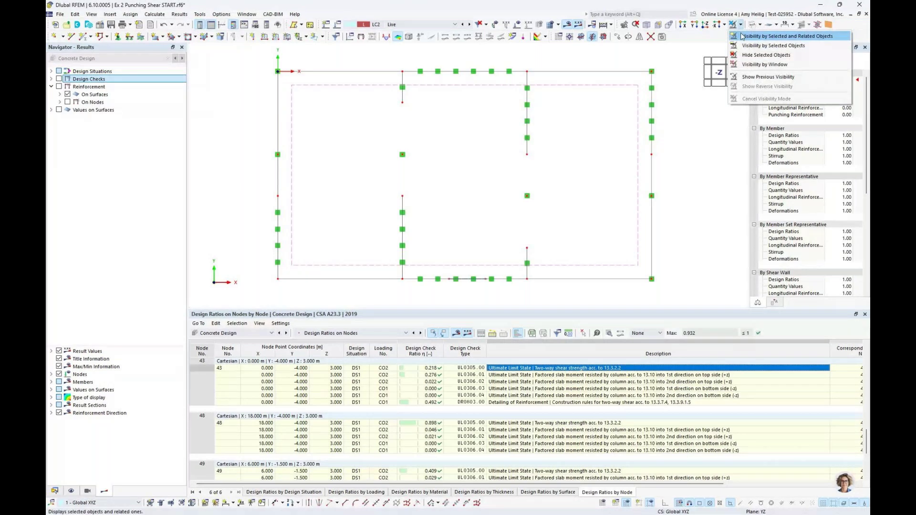
left_click(742, 36)
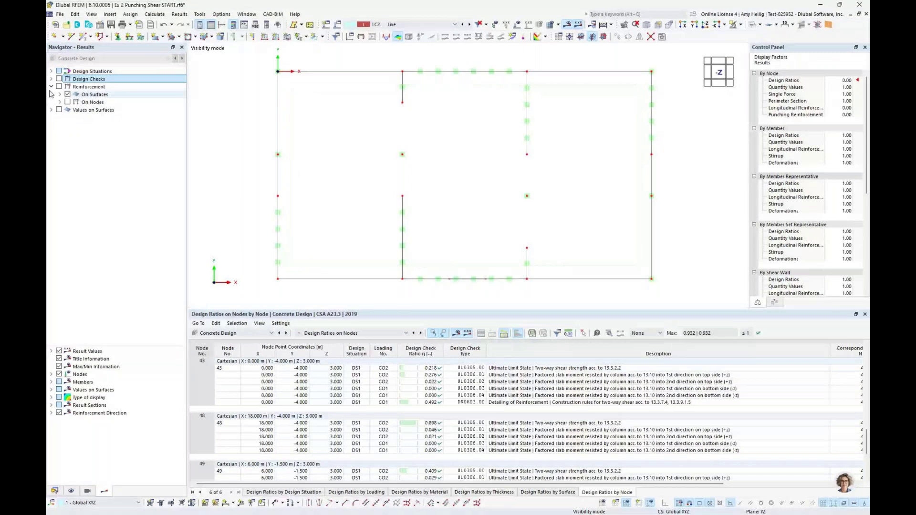
Step: Display the required punching reinforcement Av,req on nodes, with the surface reinforcement results turned off
left_click(58, 86)
left_click(68, 94)
left_click(60, 102)
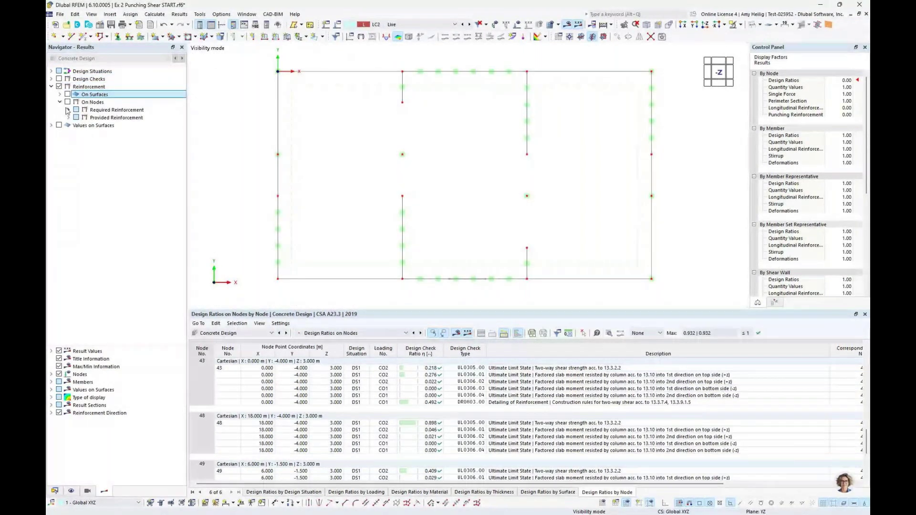
left_click(69, 110)
left_click(77, 125)
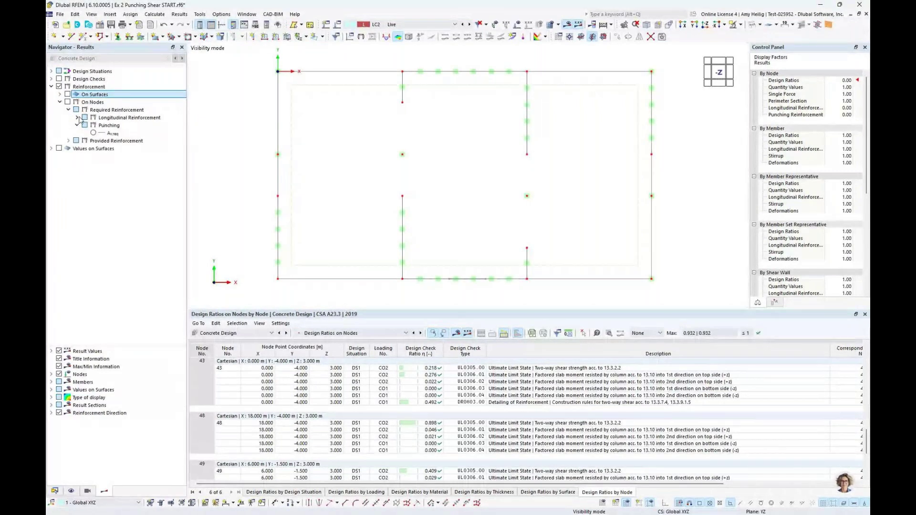
left_click(77, 118)
left_click(94, 163)
left_click(94, 163)
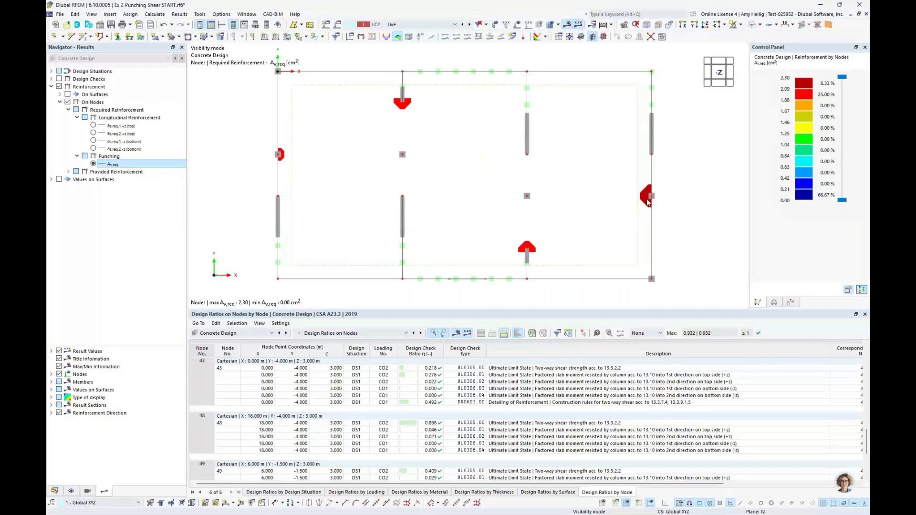
Step: Display the provided punching reinforcement Av,prov at the nodes for comparison with the required reinforcement
left_click(69, 171)
left_click(77, 187)
left_click(77, 180)
left_click(93, 226)
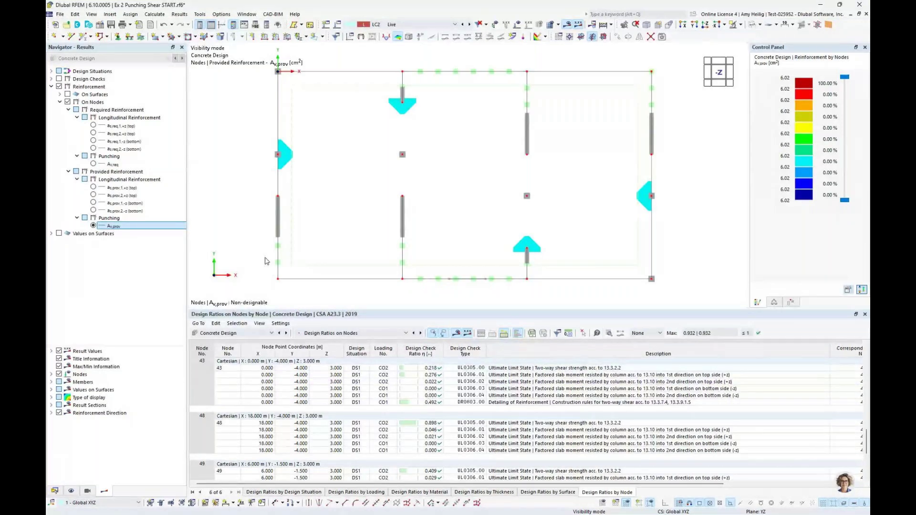
Step: Compare the required and provided longitudinal reinforcement on nodes in direction 1 on the top (+z) side
left_click(431, 333)
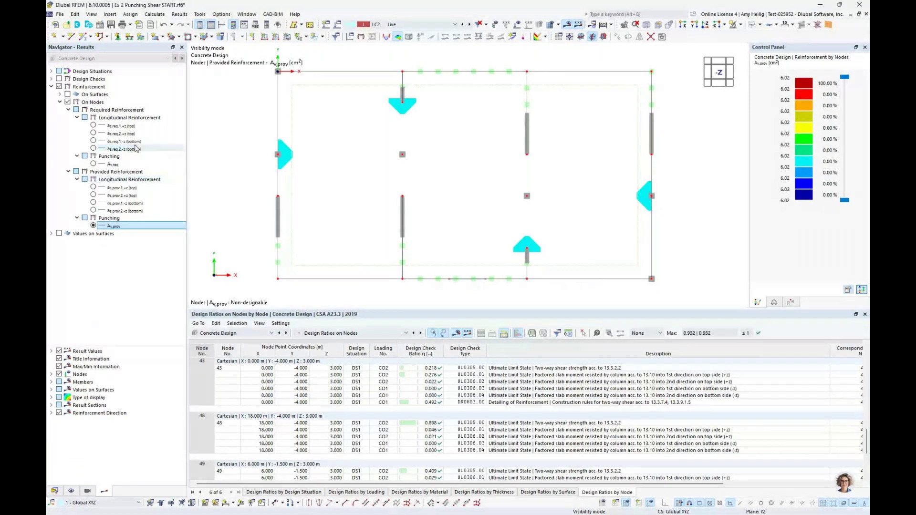
left_click(93, 126)
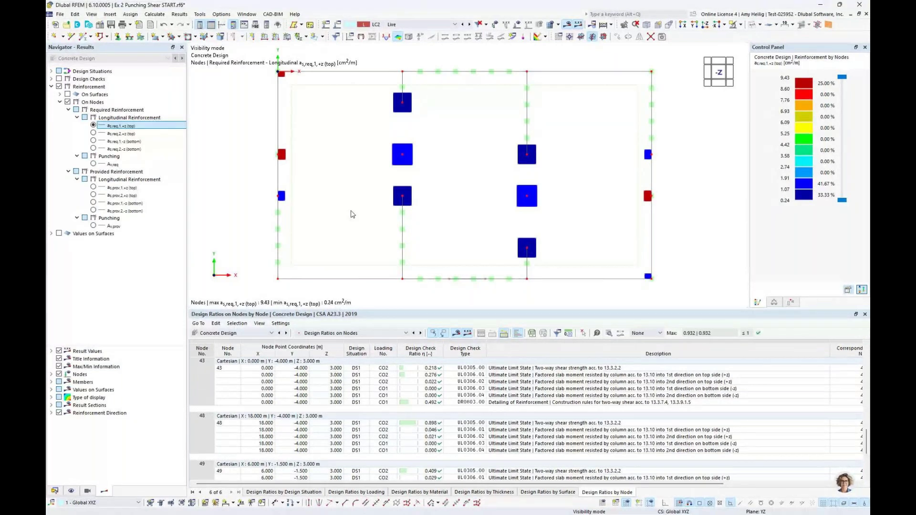
left_click(93, 187)
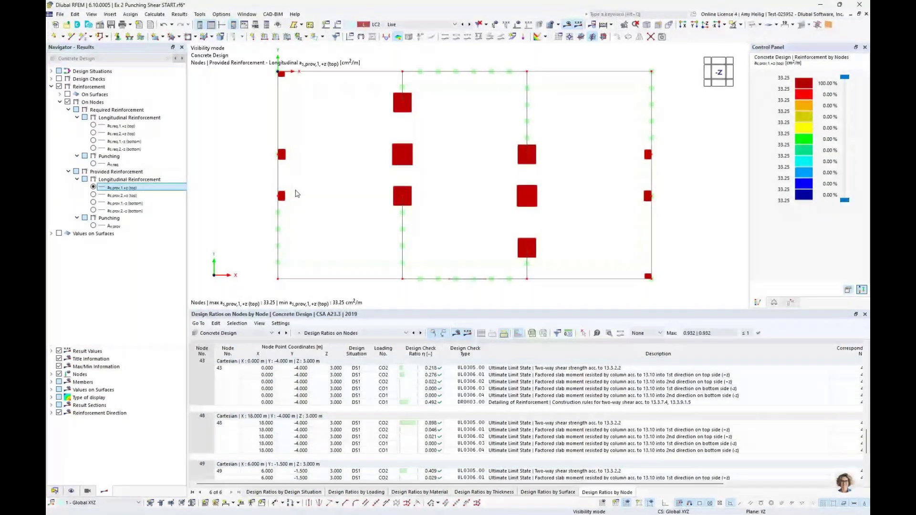
key("super+Tab")
left_click(425, 204)
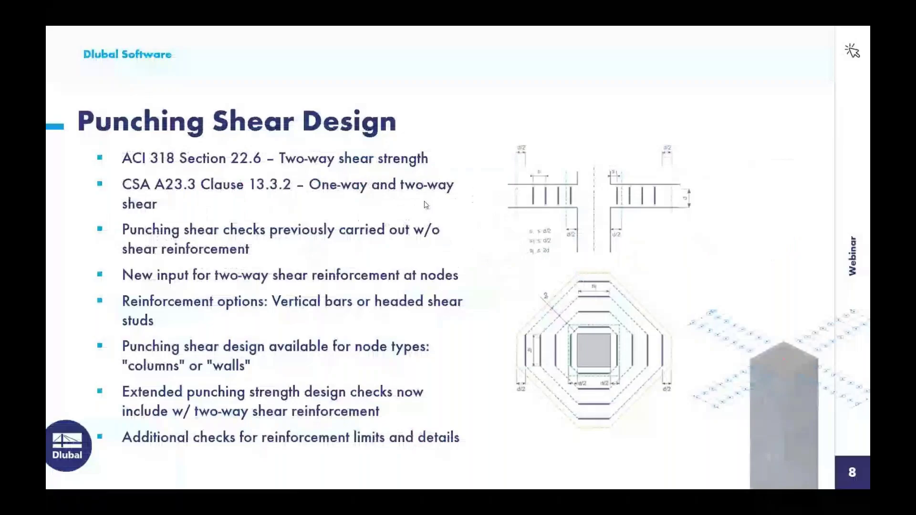
key("Right")
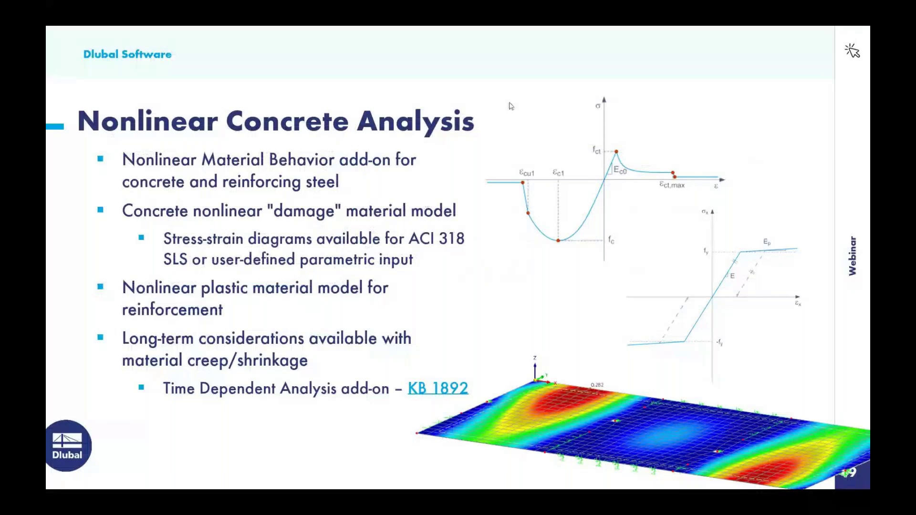
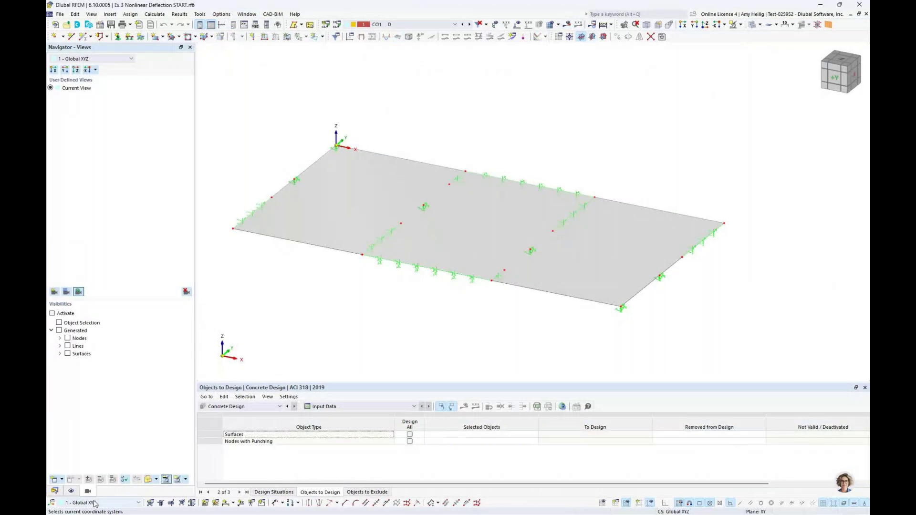
Step: Show the model data tree of Ex 3 Nonlinear Deflection START and identify the slab surface in the model
left_click(54, 491)
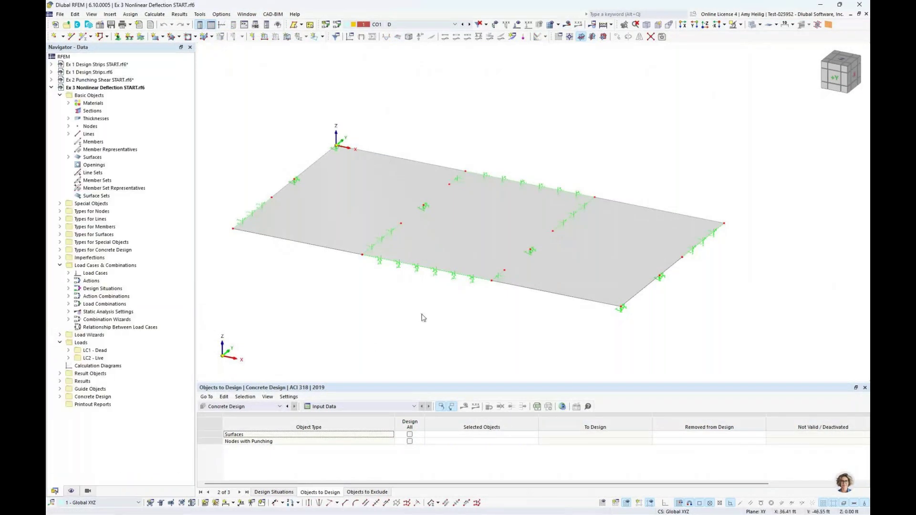
left_click(472, 232)
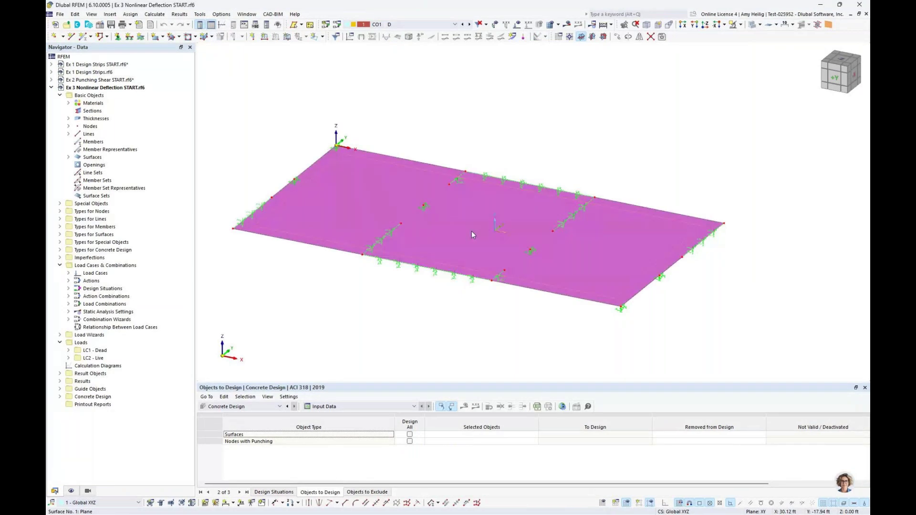
left_click(433, 322)
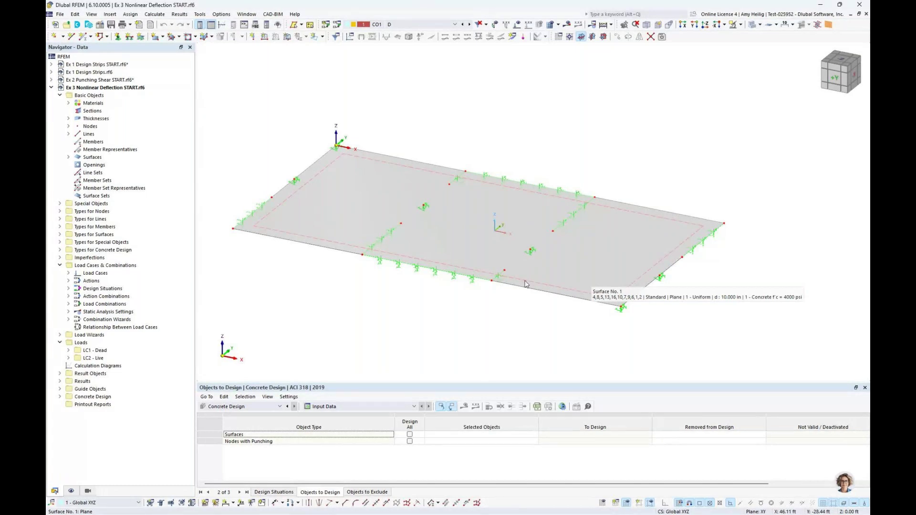
Step: Review the line support on line 9, including its spring constants and fictitious wall stiffness parameters, then close without changes
double_click(472, 286)
left_click(491, 169)
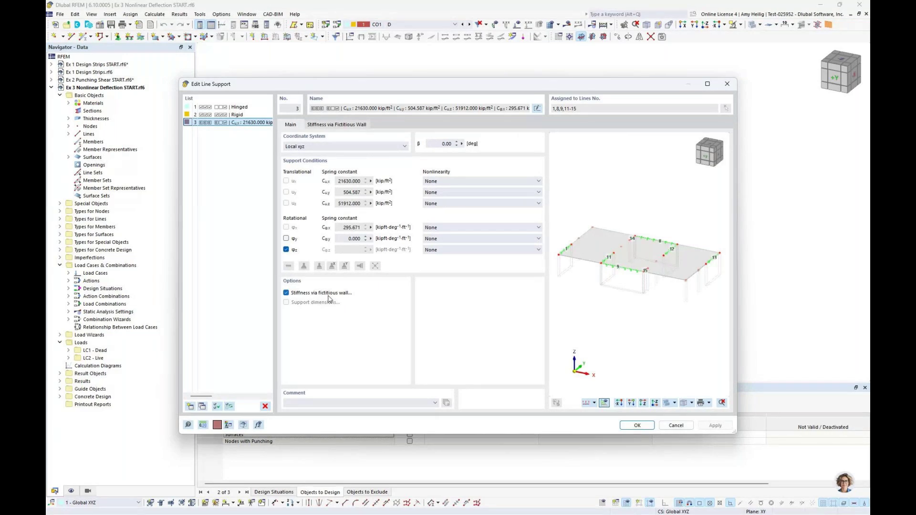
left_click(339, 125)
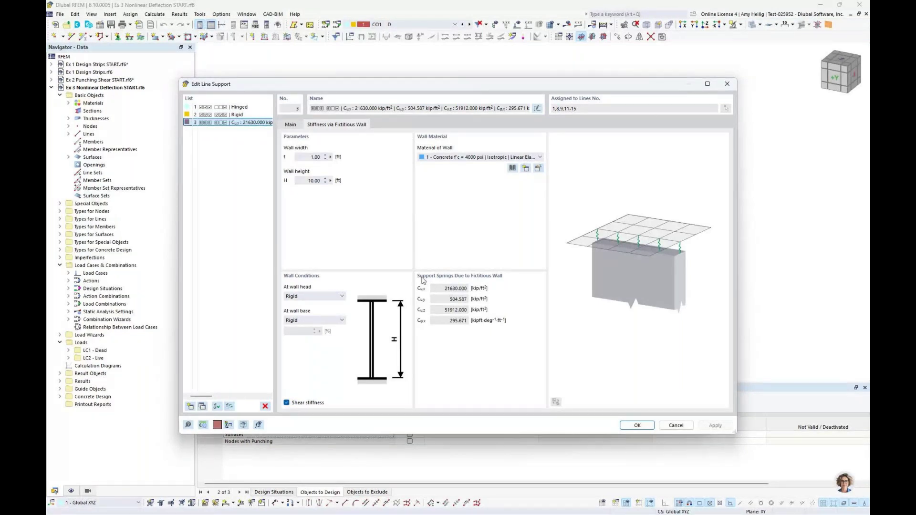
left_click(291, 125)
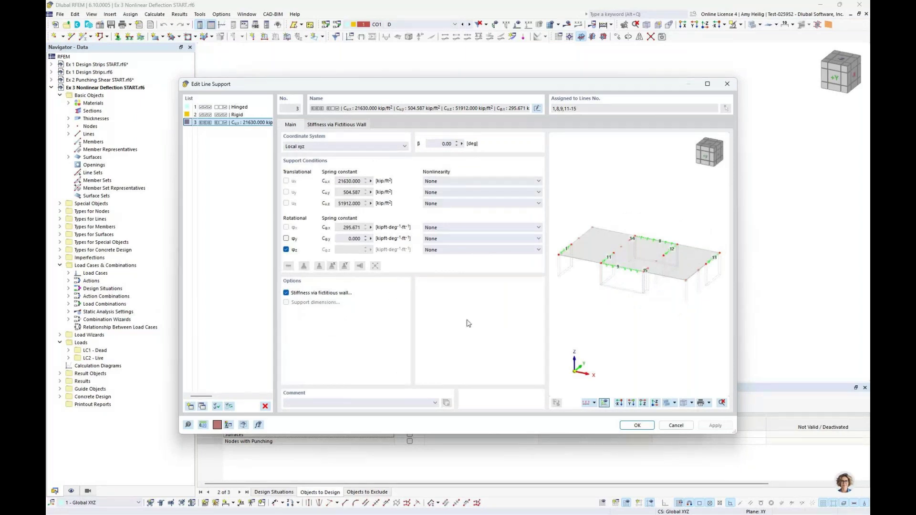
left_click(671, 429)
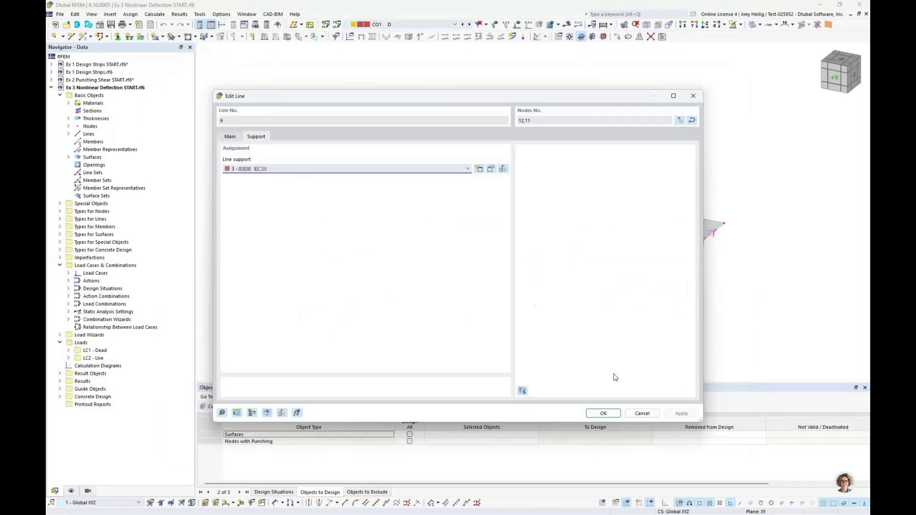
left_click(641, 414)
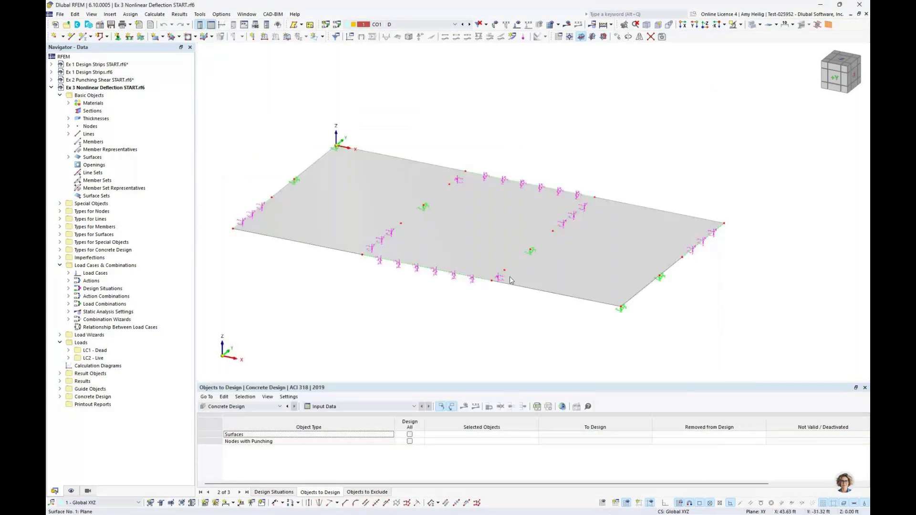
Step: Review the nodal support at node 13, including its spring constants and fictitious column stiffness parameters, then close without changes
double_click(426, 211)
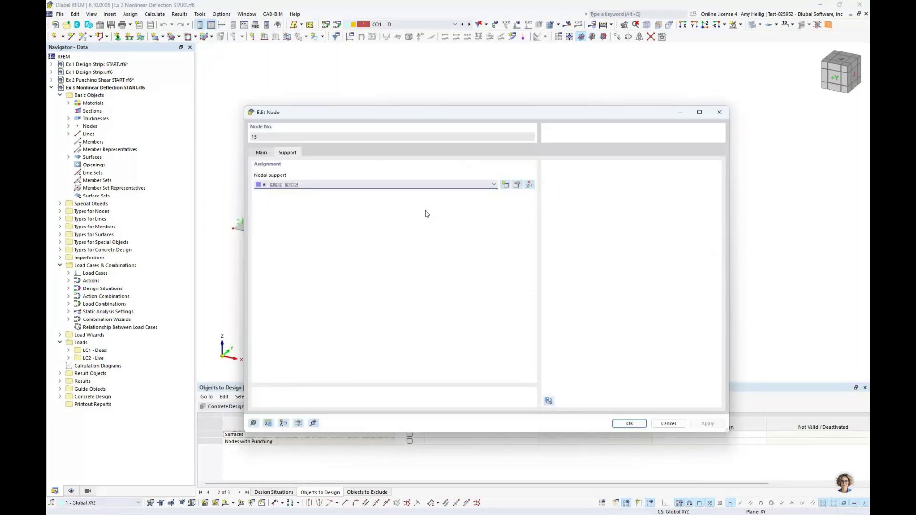
left_click(518, 185)
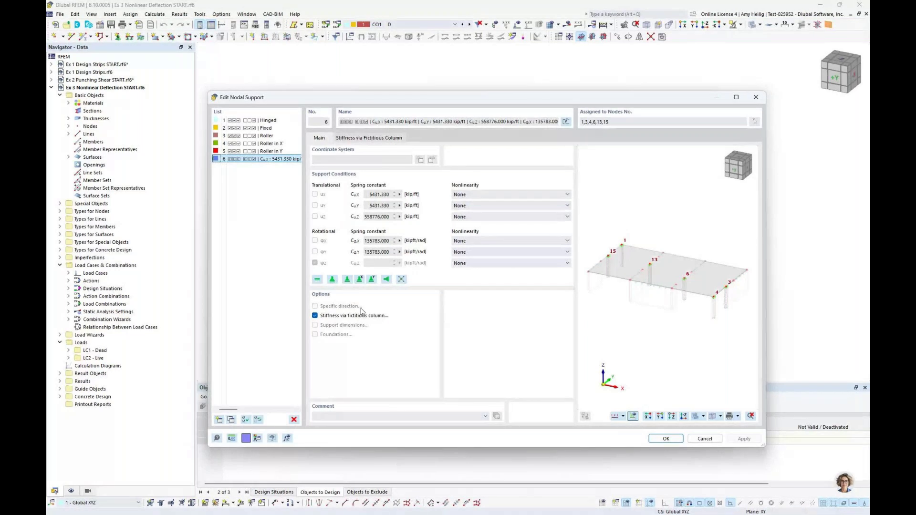
left_click(367, 138)
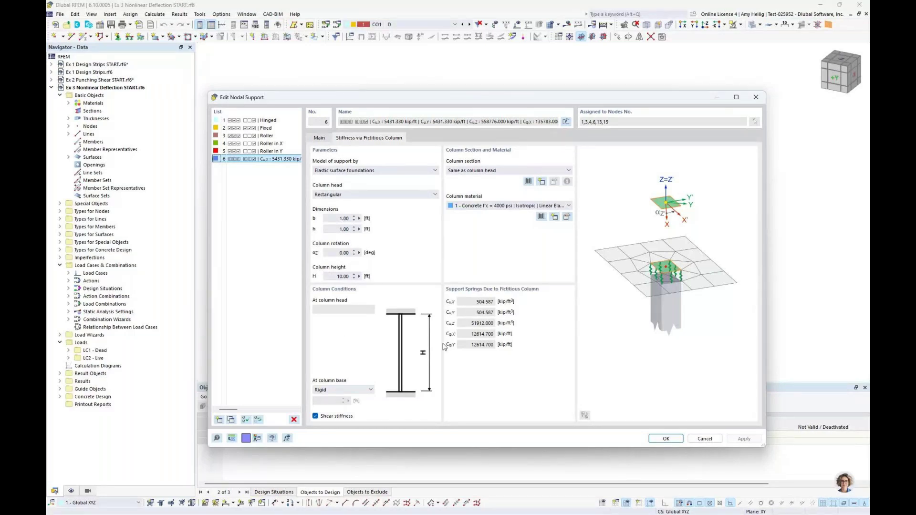
left_click(320, 138)
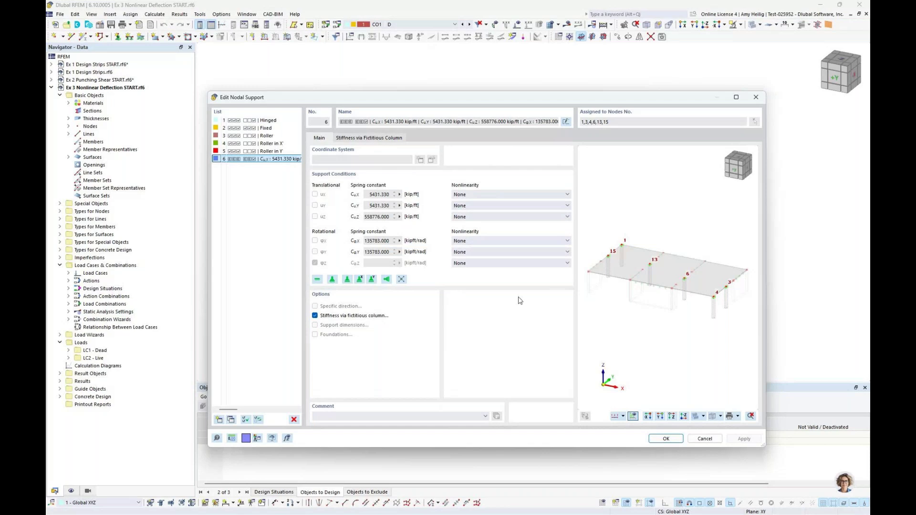
left_click(699, 441)
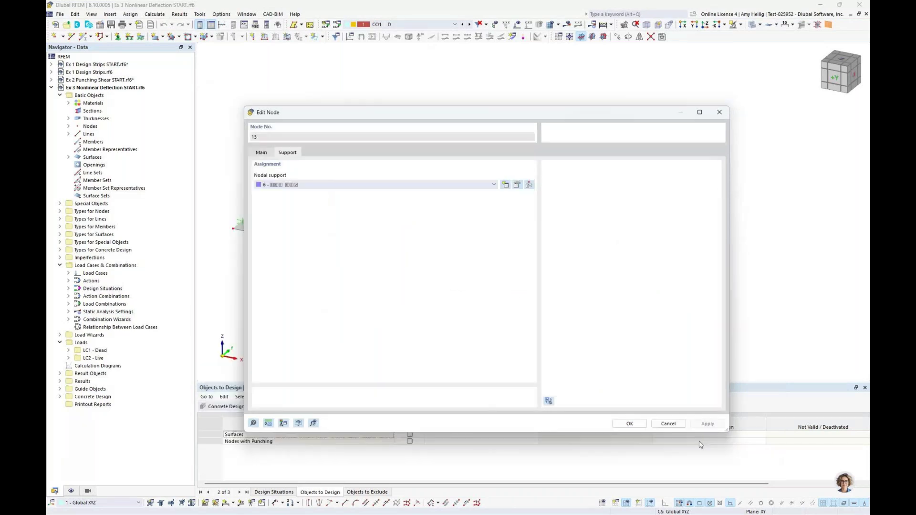
left_click(666, 423)
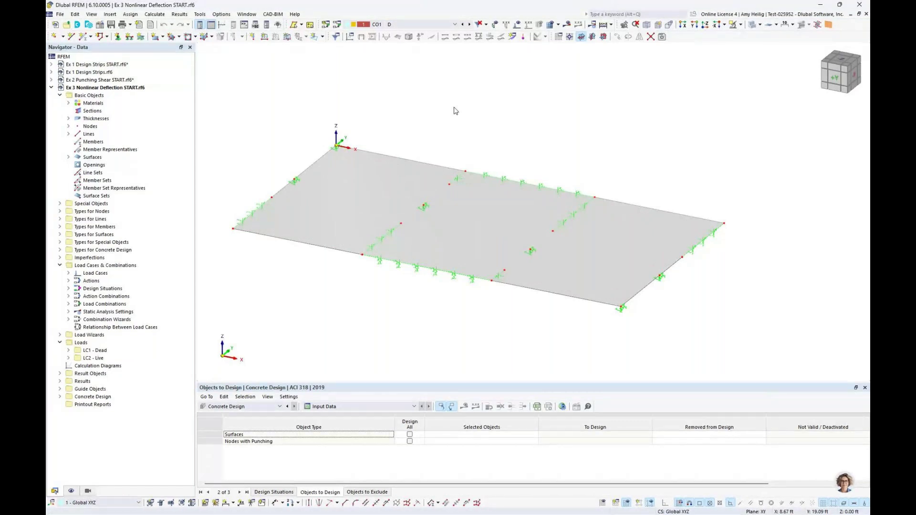
Step: Inspect the slab's concrete and Grade 60 materials in the model data and expand the defined thicknesses
left_click(68, 103)
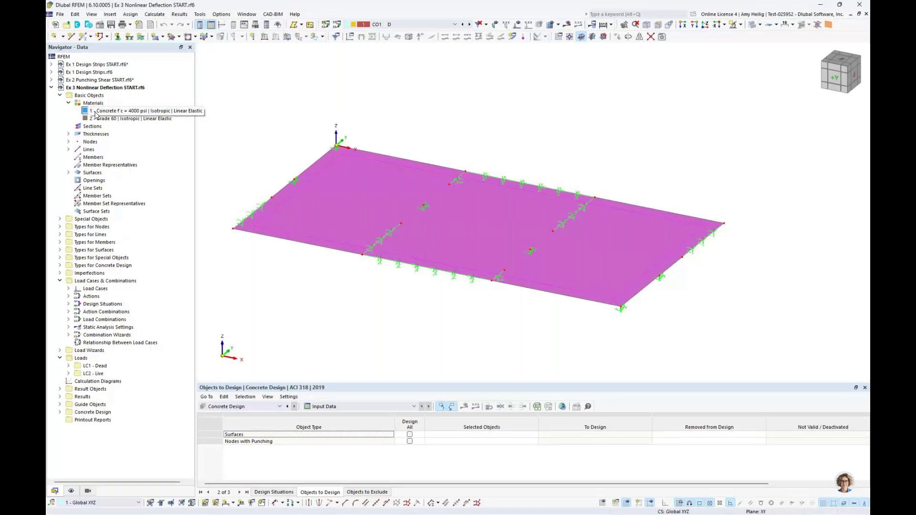
left_click(95, 112)
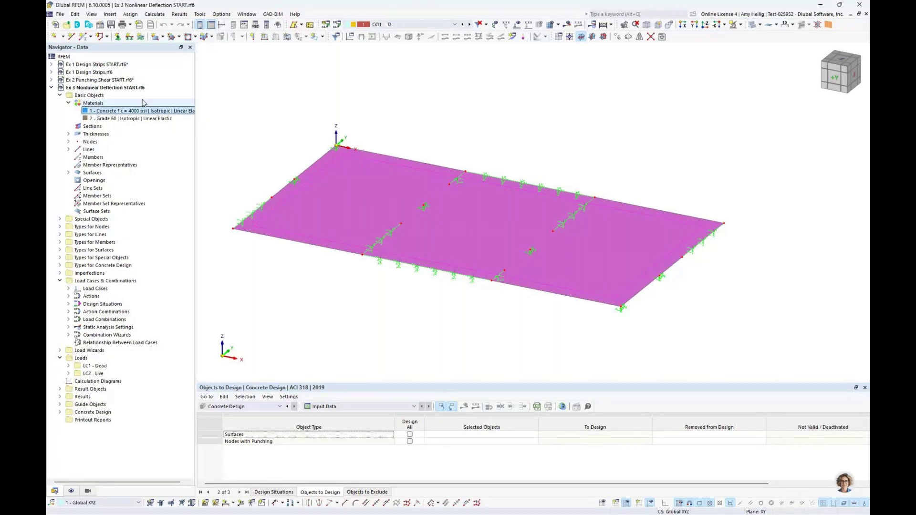
left_click(119, 119)
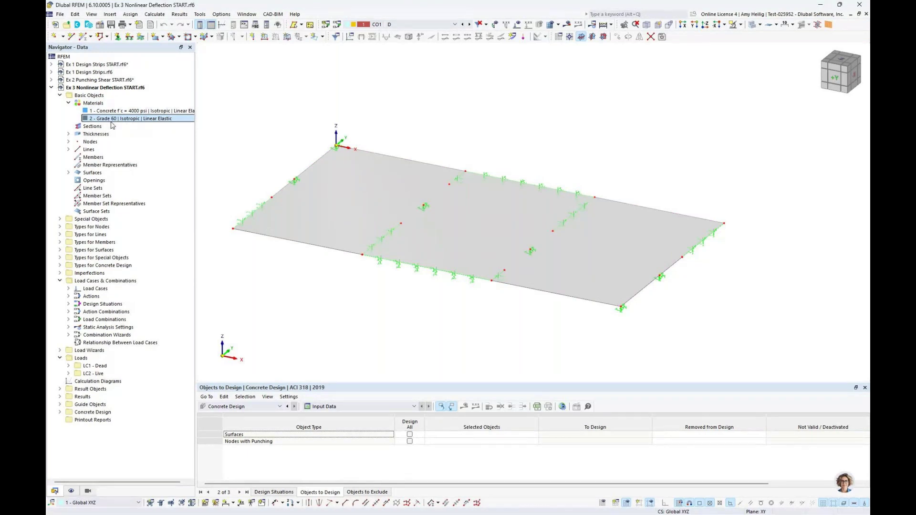
double_click(103, 134)
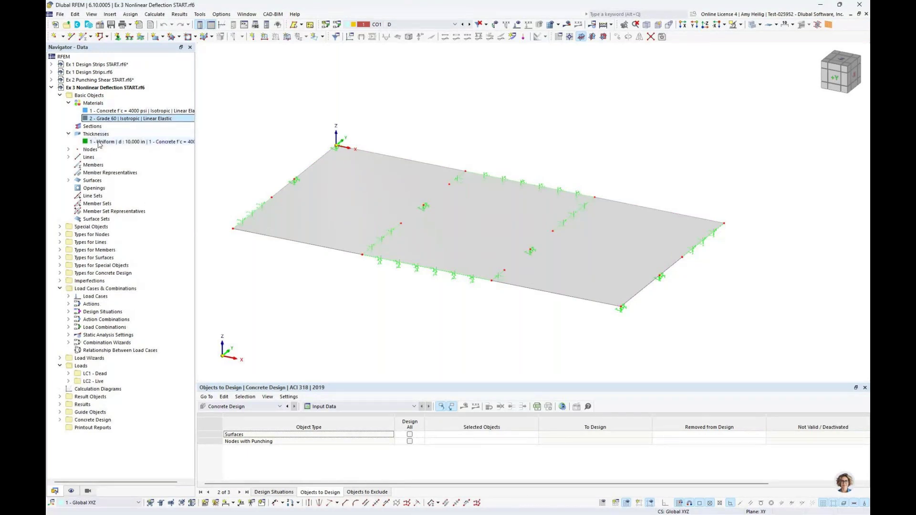
Step: Review the slab surface's uniform thickness and its assigned surface reinforcement, then close the surface settings without changes
left_click(99, 142)
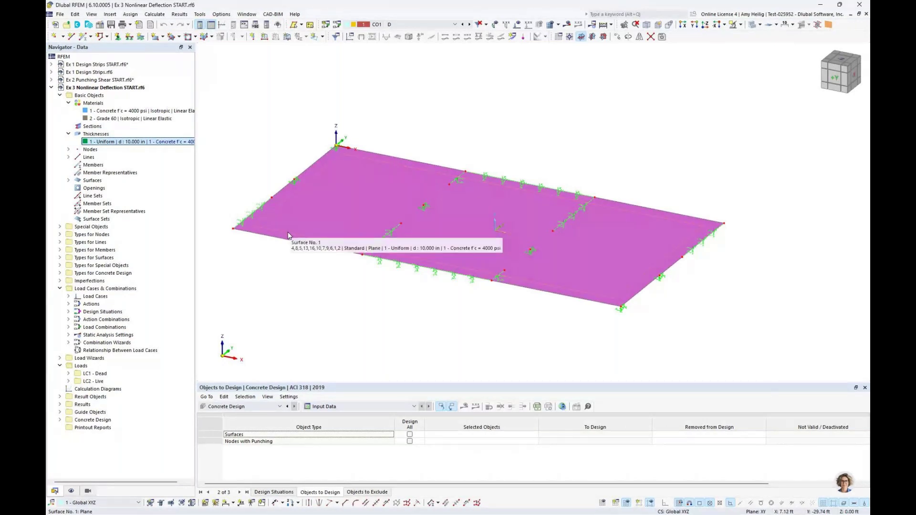
double_click(288, 236)
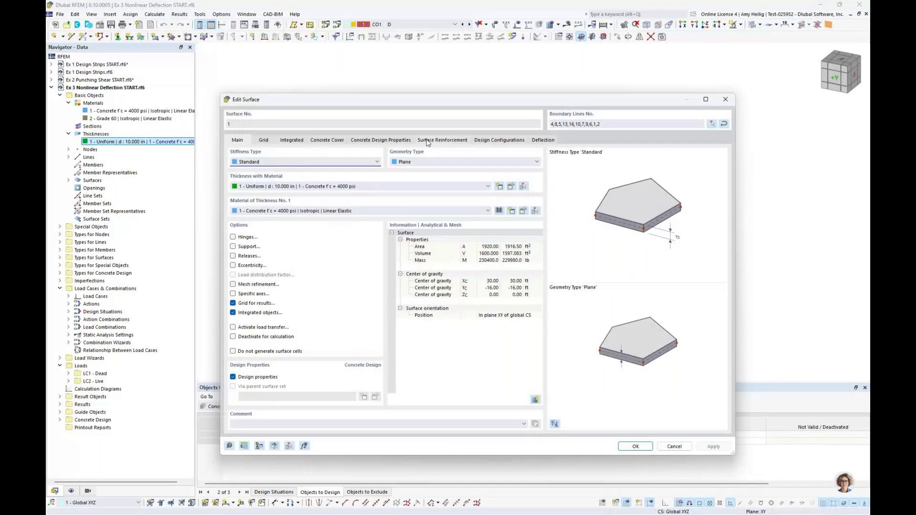
left_click(441, 140)
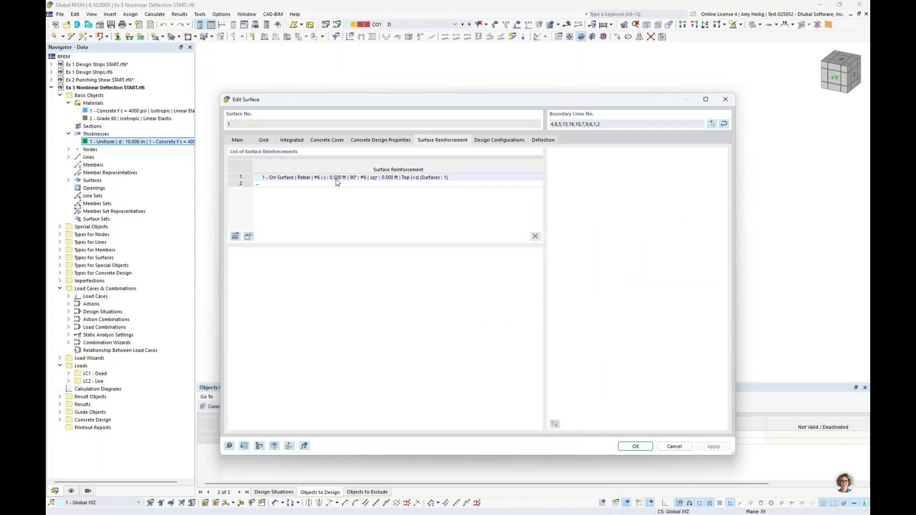
left_click(672, 446)
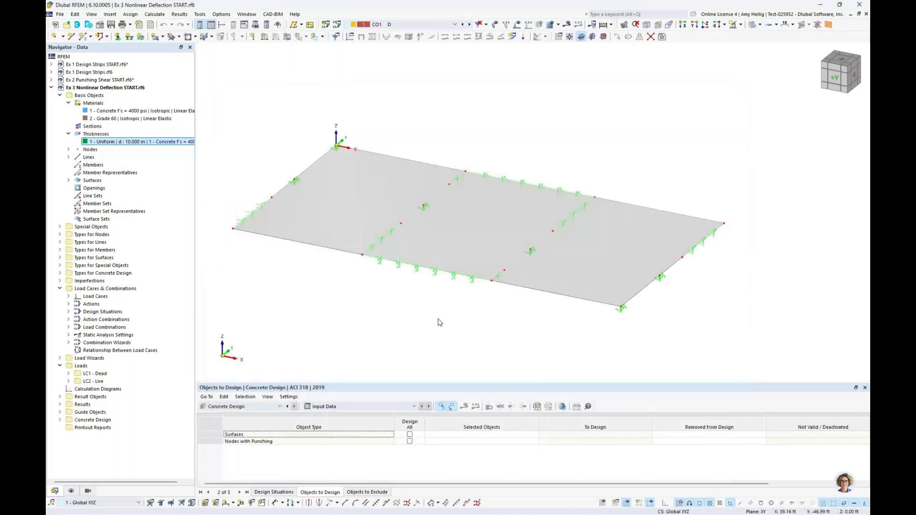
Step: Check the activation of Nonlinear Material Behavior and Concrete Design among the Ex 3 model's add-ons, then close without changes
right_click(118, 88)
left_click(122, 93)
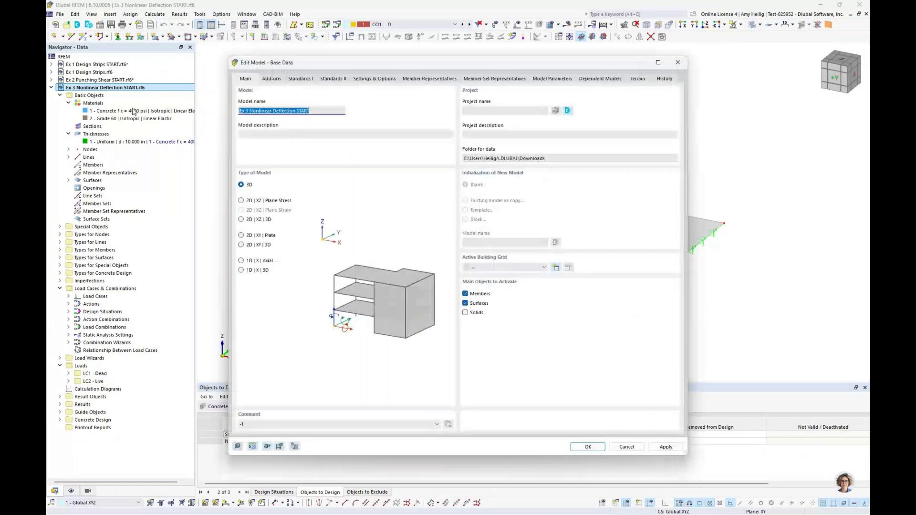
left_click(271, 79)
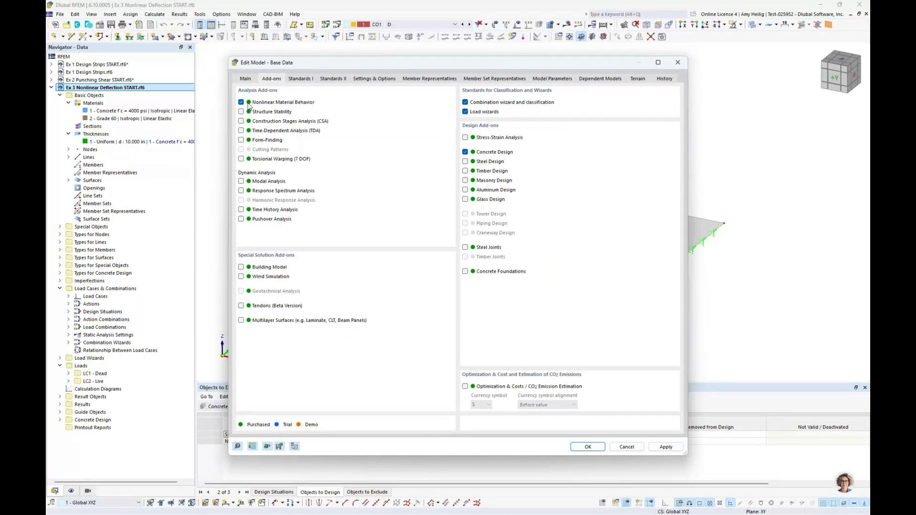
left_click(623, 448)
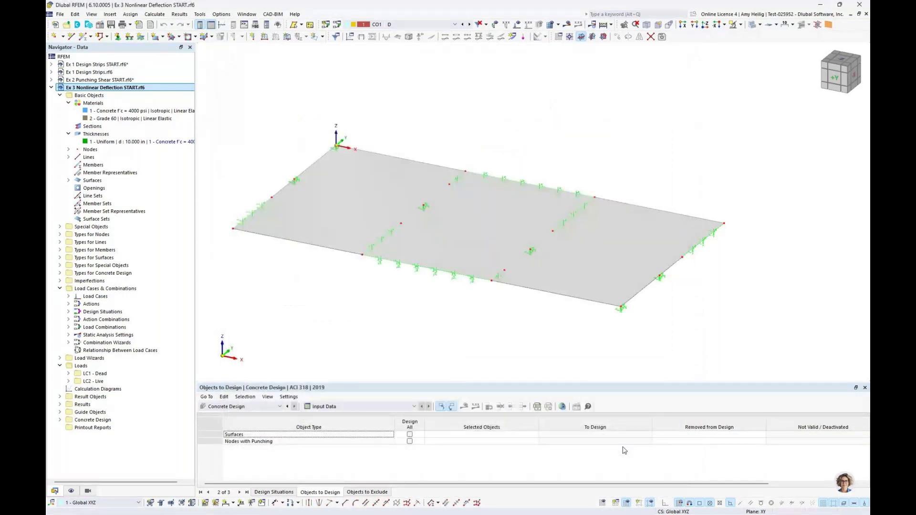
Step: Display the slab loads for combinations CO1 and CO2, check the list of load cases and combinations, and hide the loads again
scroll(495, 319, "up", 1)
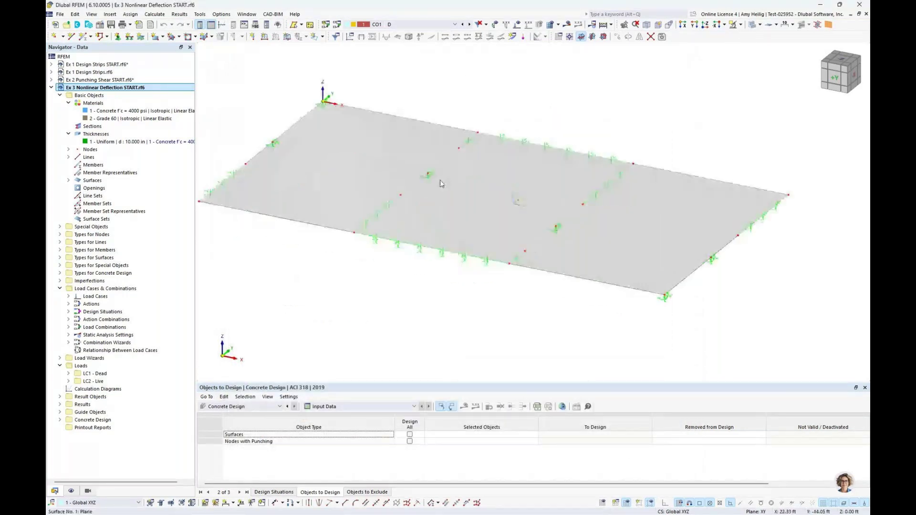
middle_click_drag(433, 87, 432, 103)
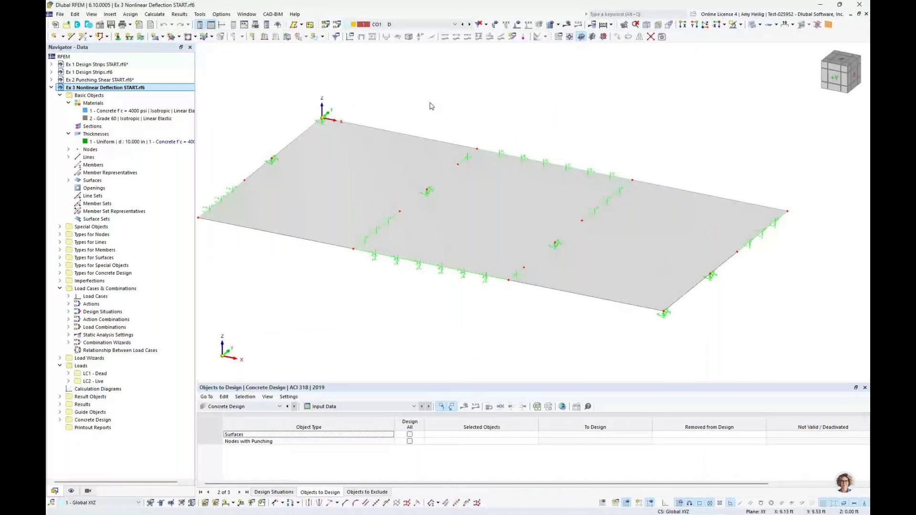
left_click(517, 24)
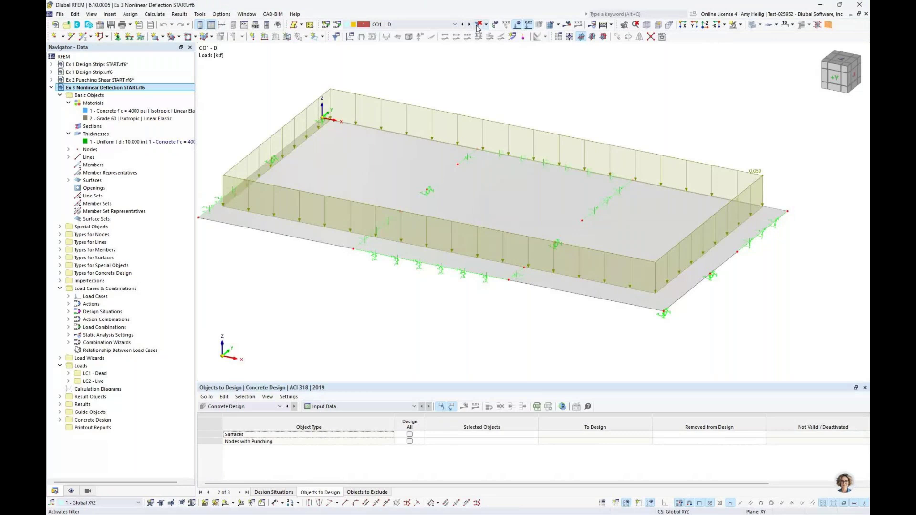
left_click(470, 25)
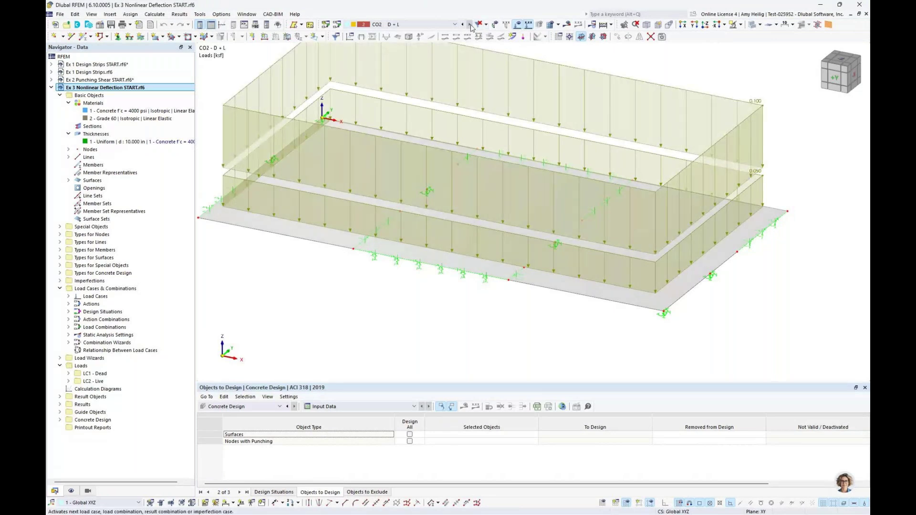
left_click(454, 24)
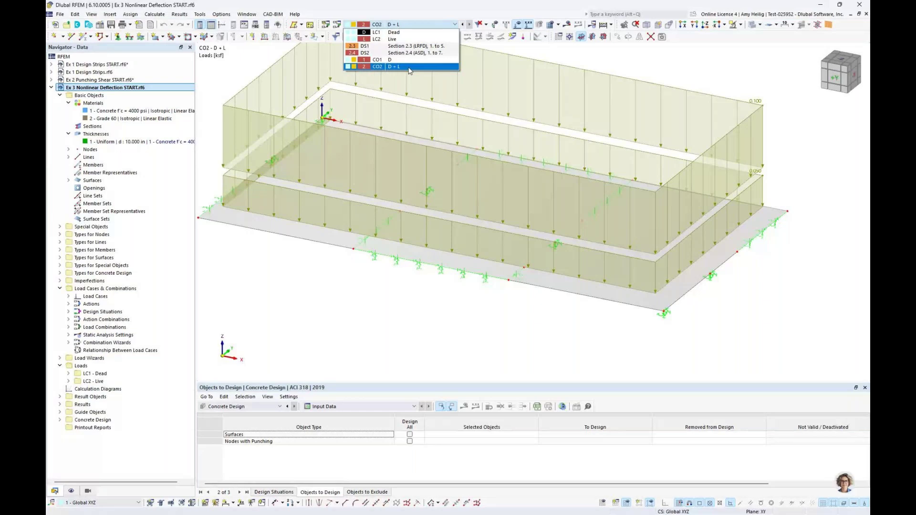
left_click(518, 24)
Step: Duplicate the Concrete f'c = 4000 psi material and set the copy's material model to Anisotropic | Damage
left_click(68, 134)
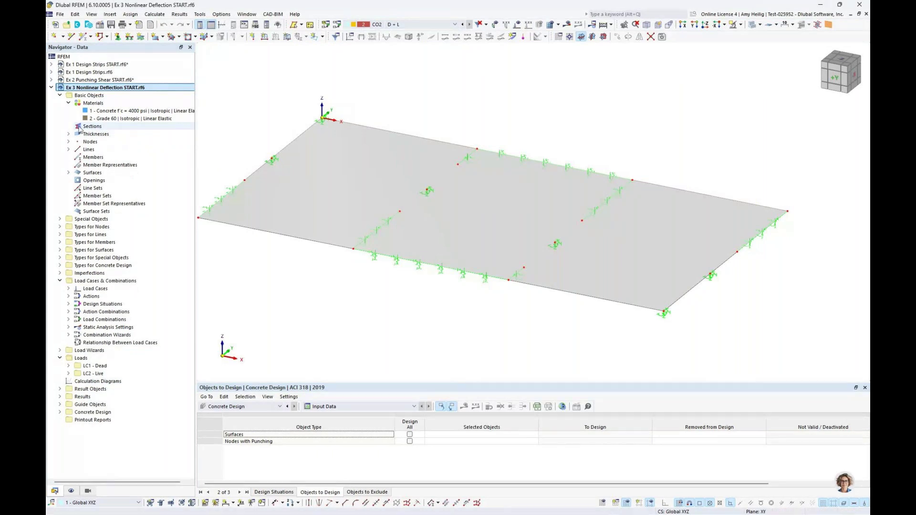
right_click(99, 104)
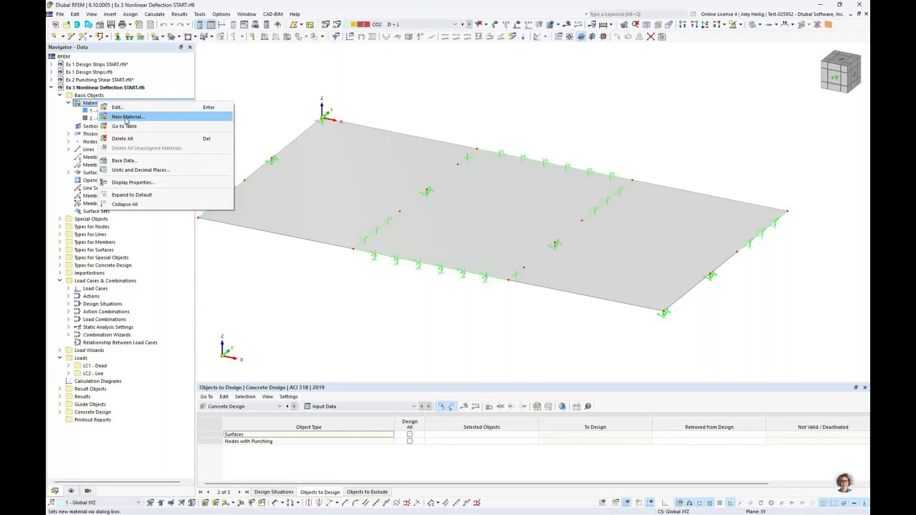
left_click(124, 109)
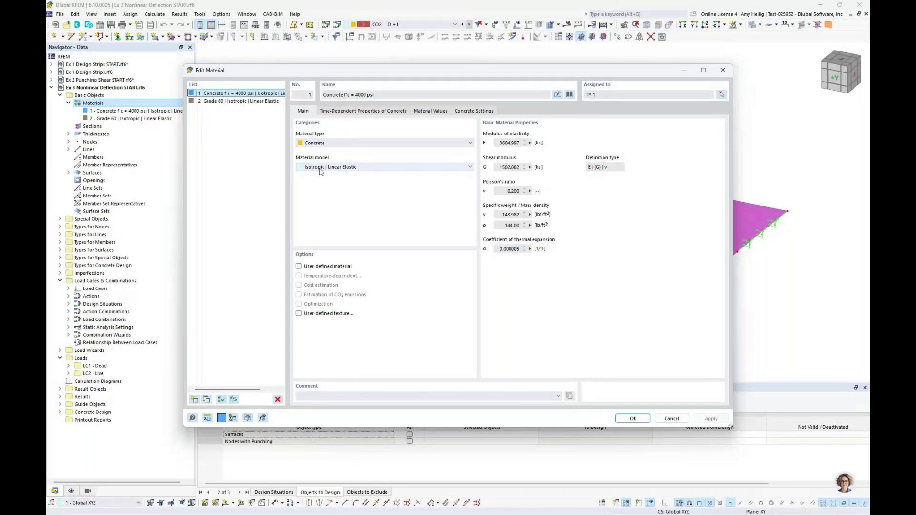
double_click(219, 271)
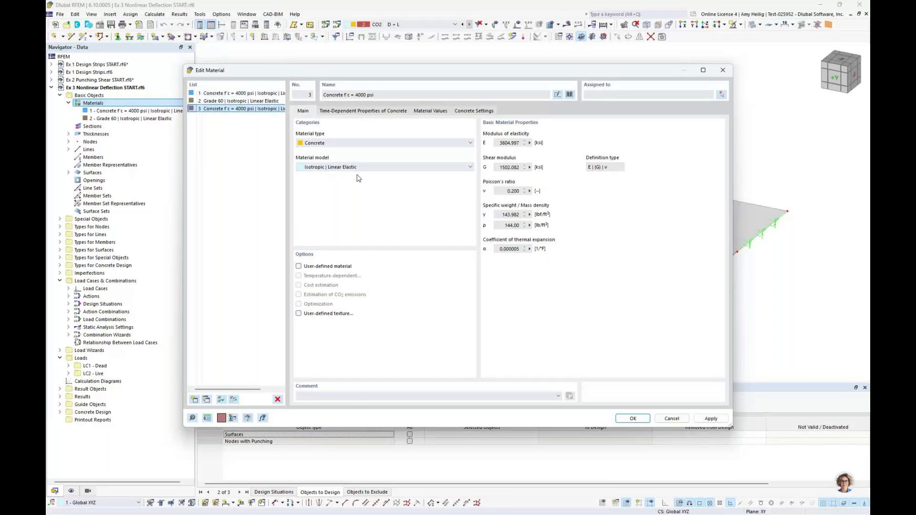
left_click(358, 168)
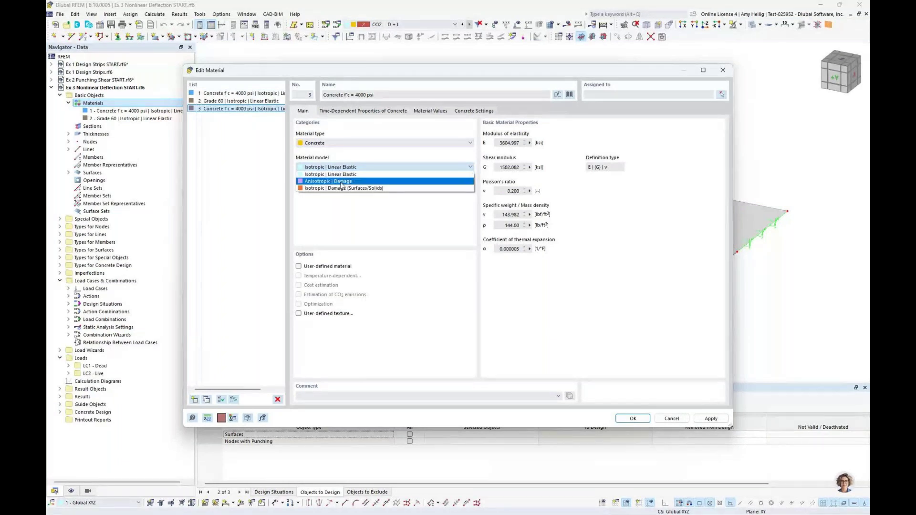
left_click(342, 184)
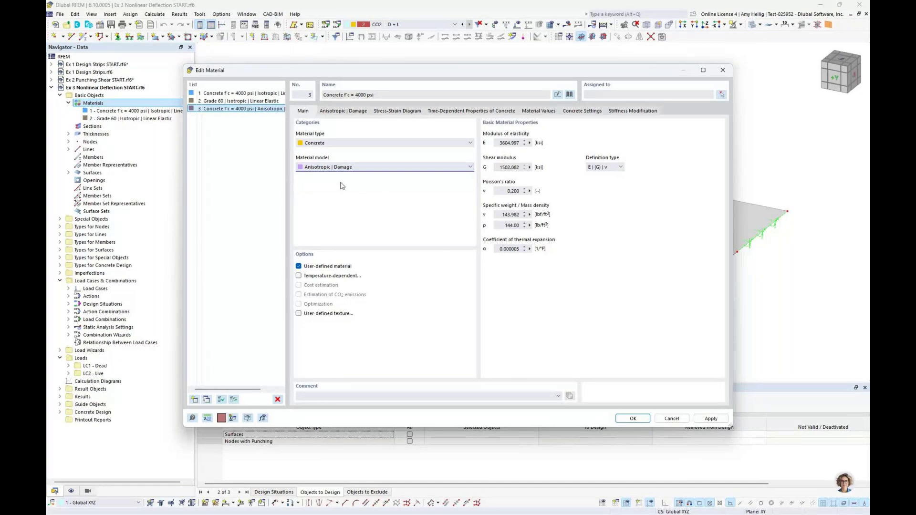
Step: Try the parametric inputs and stress-strain diagram definitions for the anisotropic concrete, then restore the SLS values for deflection
left_click(342, 112)
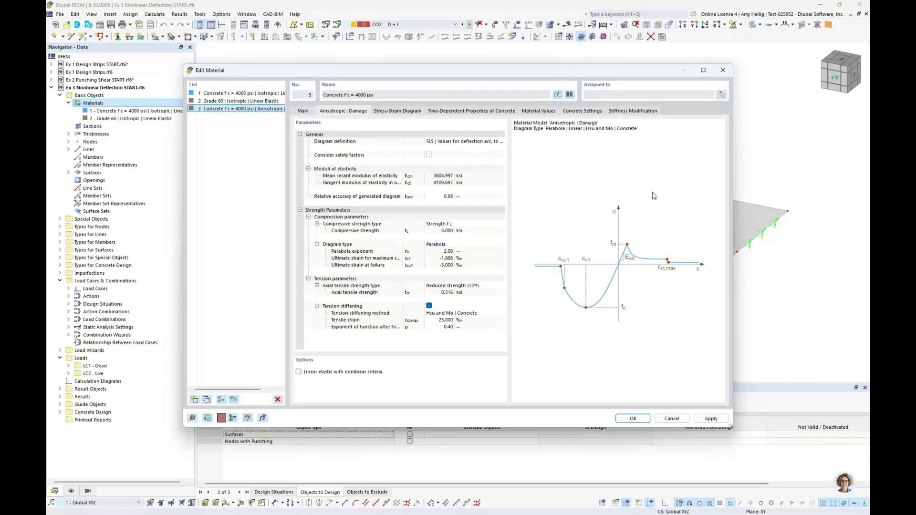
left_click(484, 145)
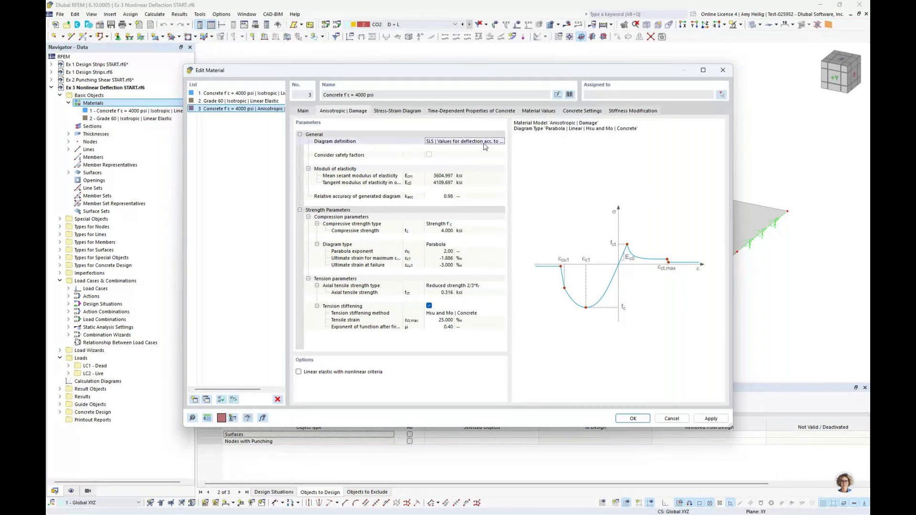
left_click(485, 142)
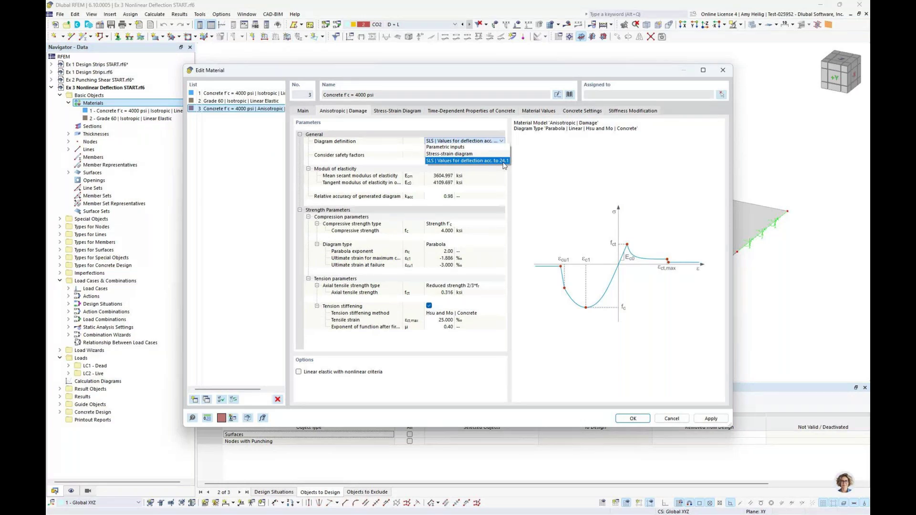
left_click(469, 147)
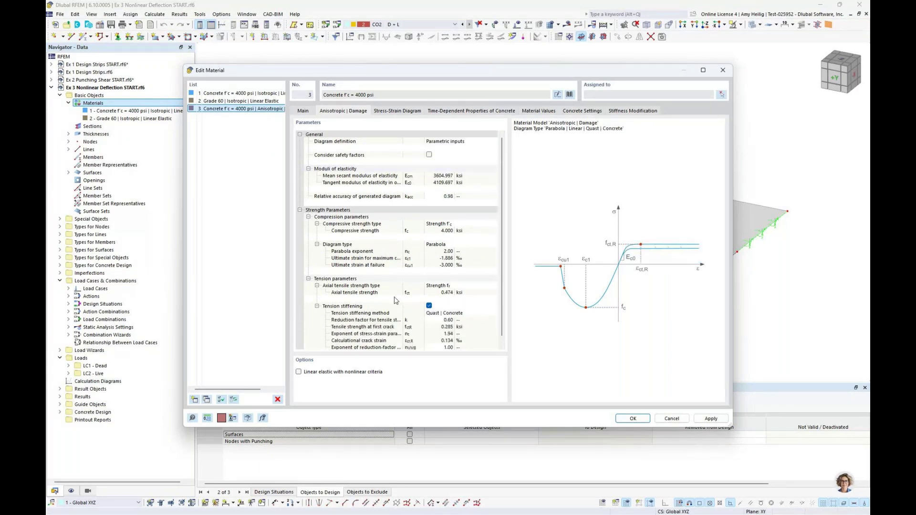
left_click(480, 142)
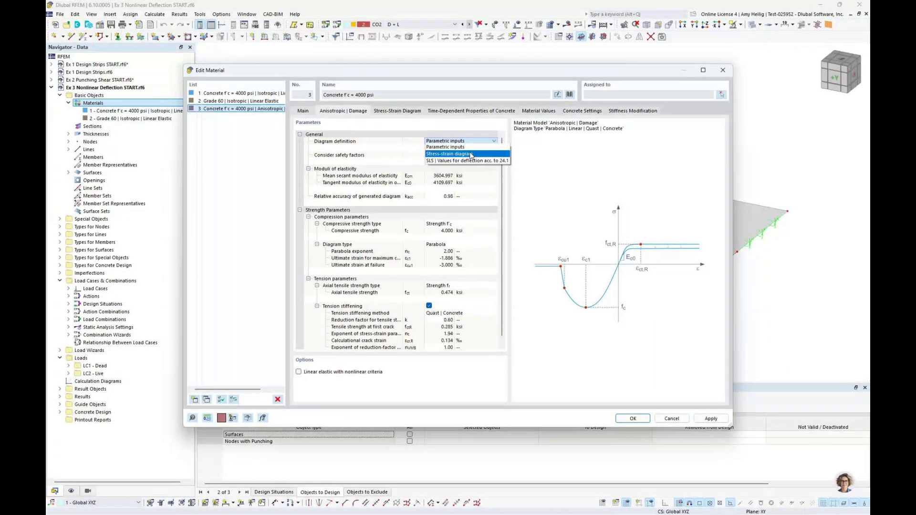
left_click(471, 154)
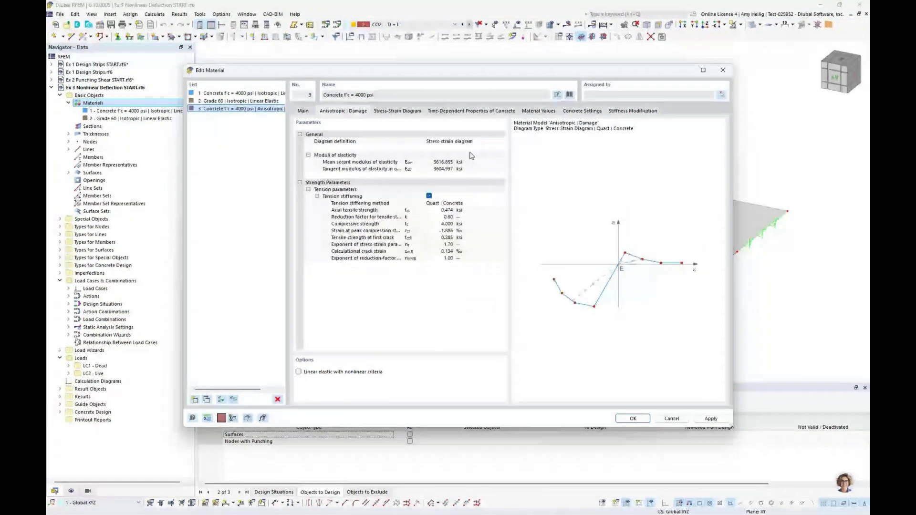
left_click(474, 141)
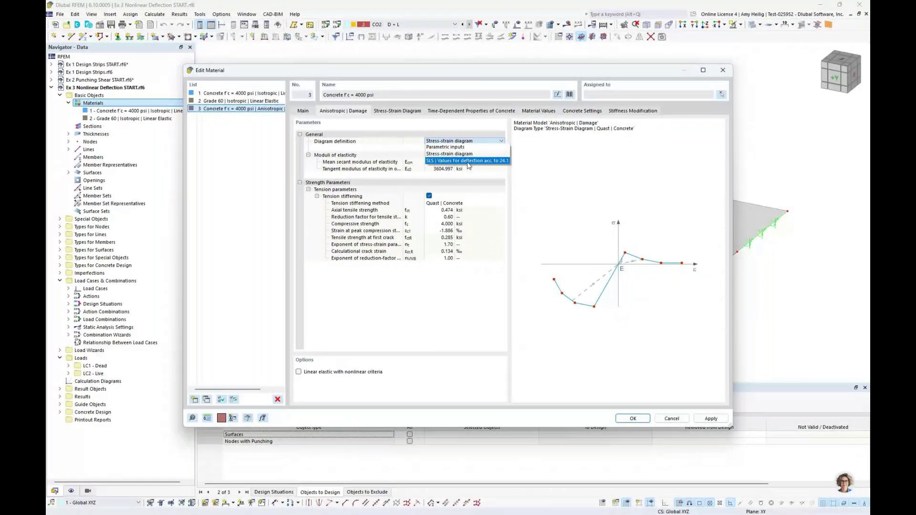
left_click(469, 162)
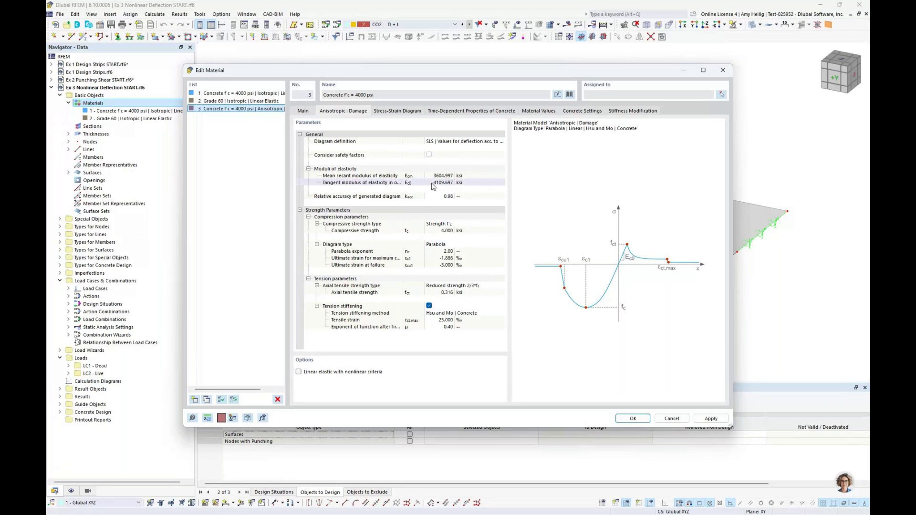
Step: Compare the anisotropic concrete's curve without and with tension stiffening, then examine its stress-strain diagram in compression and tension
left_click(429, 306)
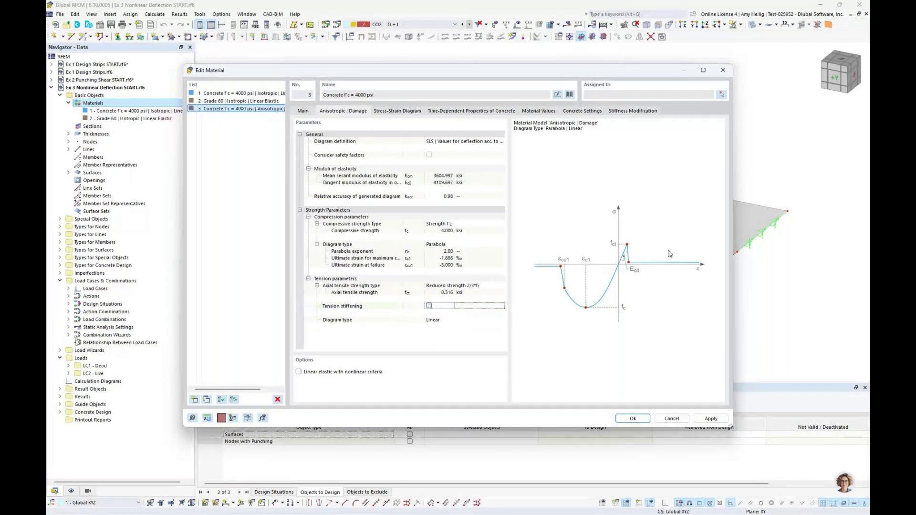
left_click(429, 307)
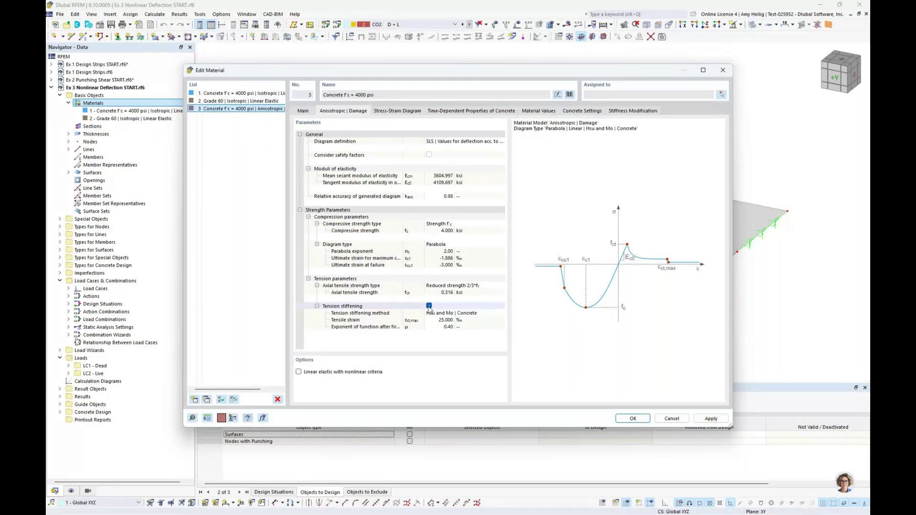
left_click(397, 111)
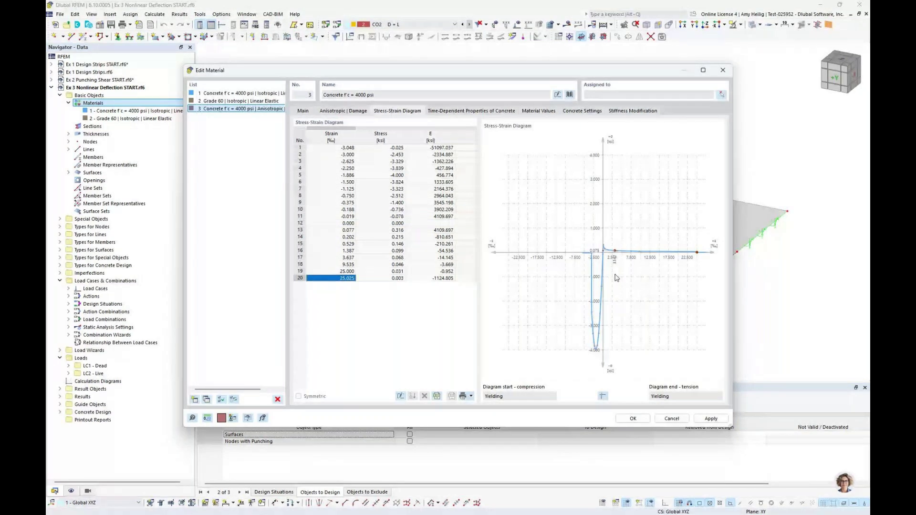
scroll(574, 280, "up", 3)
scroll(574, 280, "up", 3)
scroll(549, 292, "down", 3)
middle_click_drag(657, 313, 521, 324)
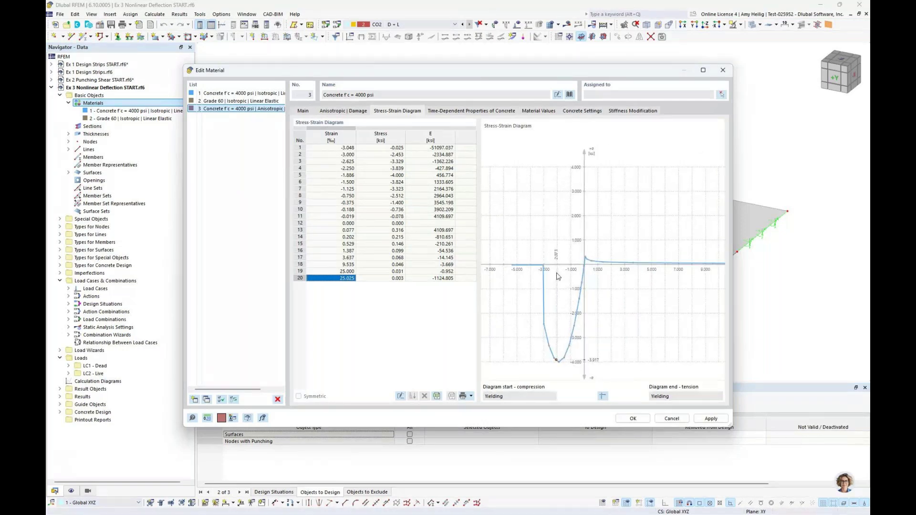
Step: Enable creep in the anisotropic concrete's time-dependent properties and return to its main material settings
left_click(467, 111)
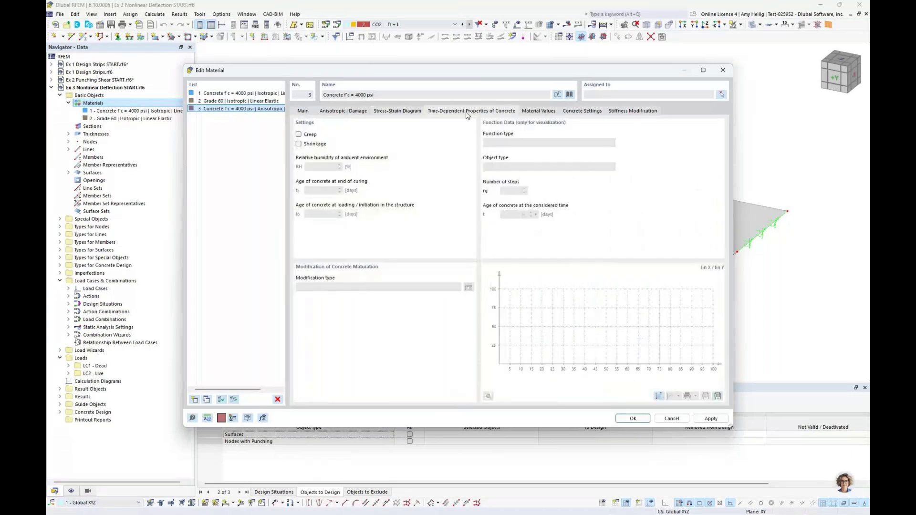
left_click(298, 134)
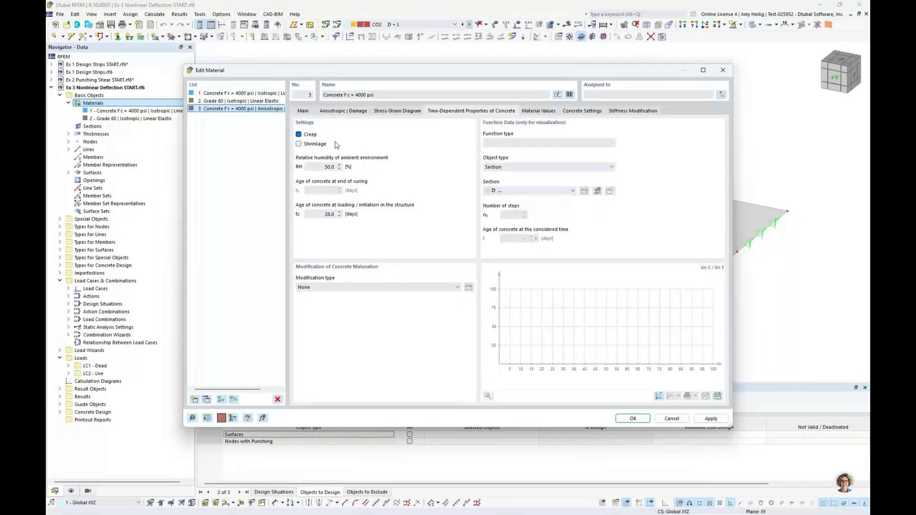
left_click(304, 112)
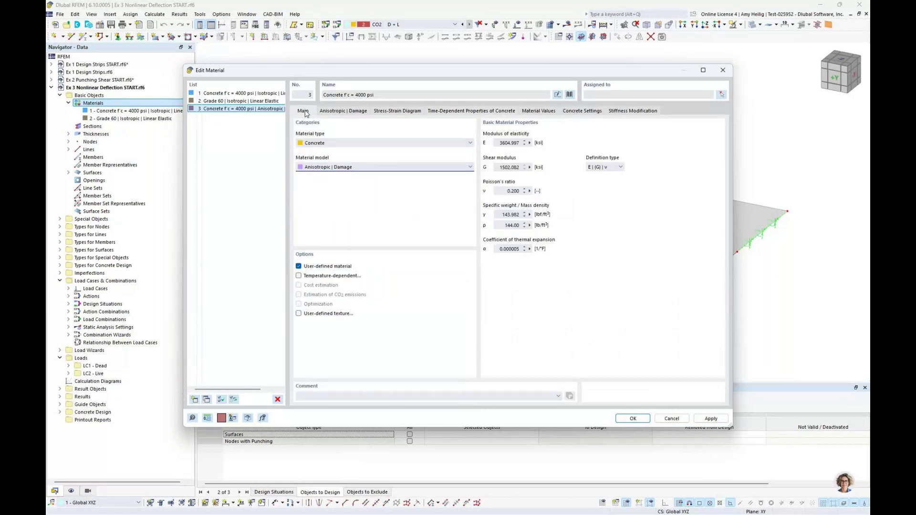
Step: Duplicate the Grade 60 reinforcing steel, set the copy's material model to Isotropic | Plastic (Members), and accept the materials
left_click(250, 101)
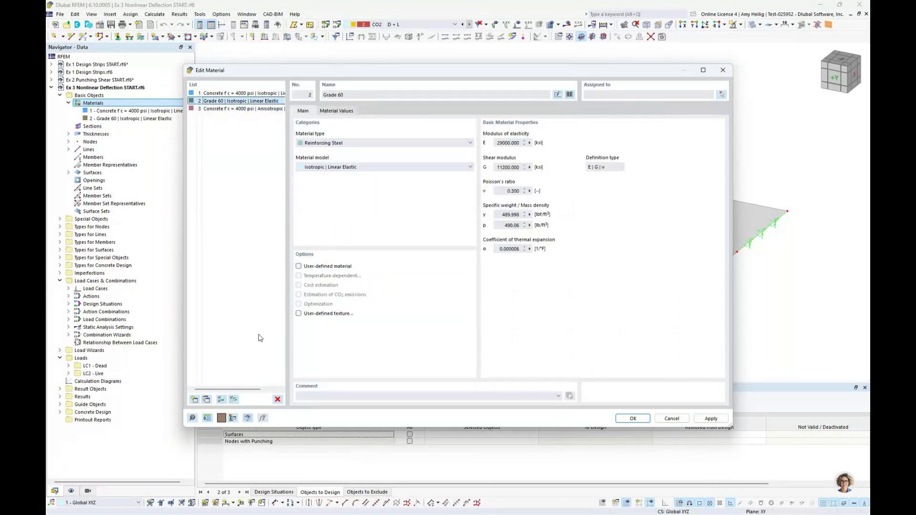
left_click(207, 400)
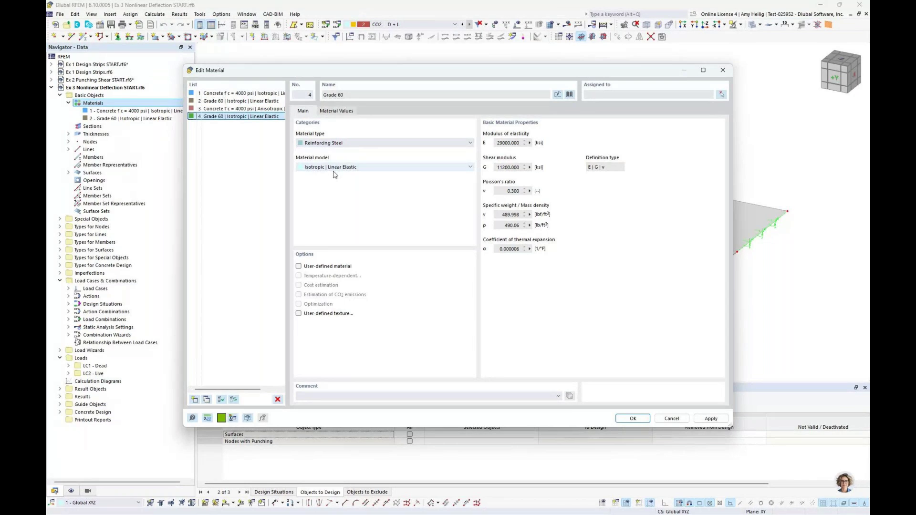
left_click(344, 169)
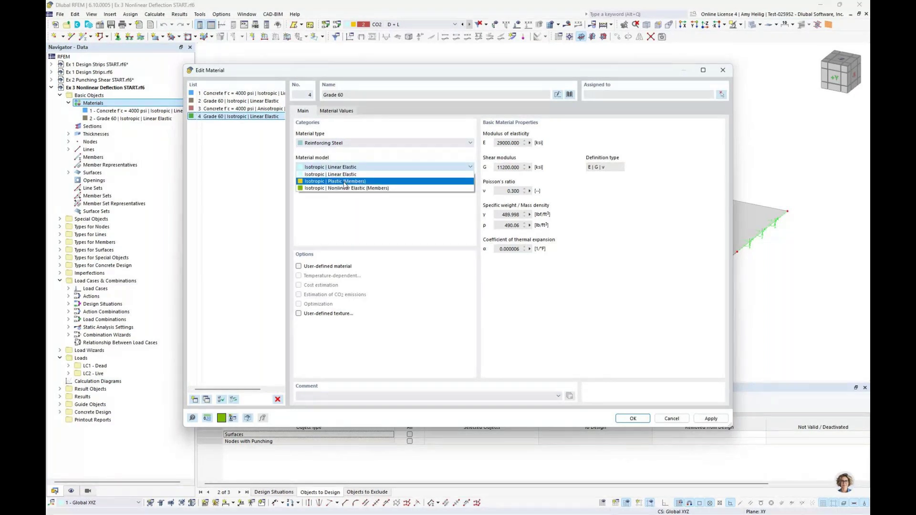
left_click(345, 182)
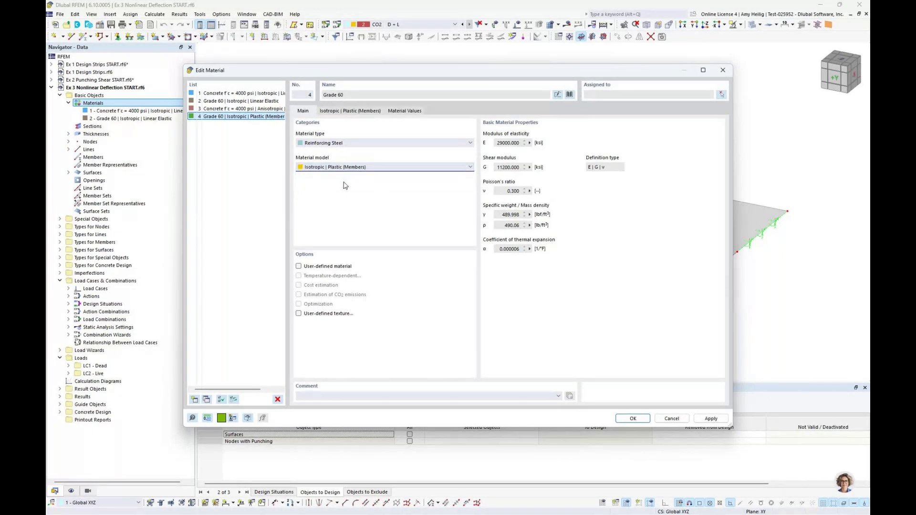
left_click(358, 114)
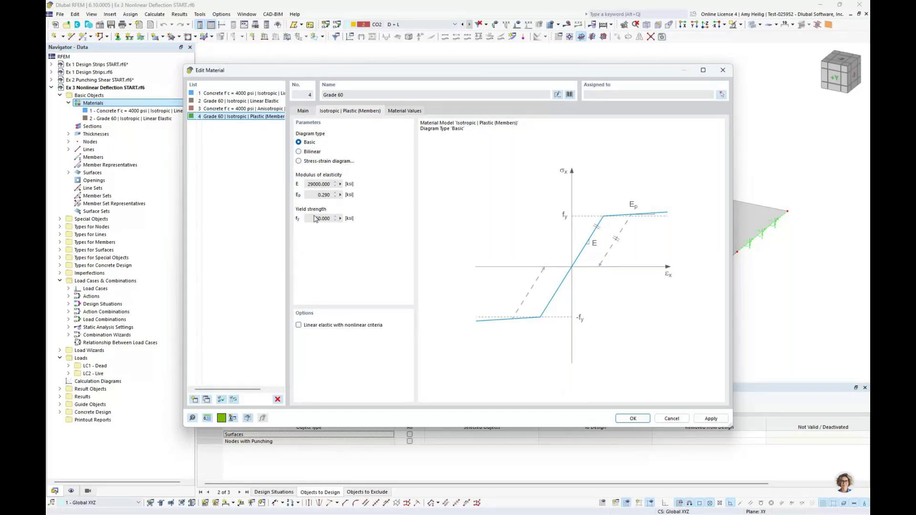
left_click(303, 110)
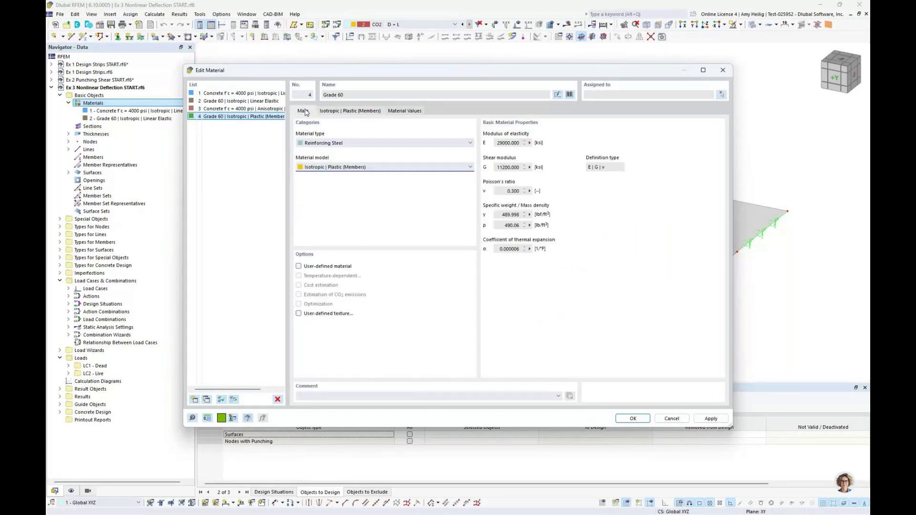
left_click(625, 418)
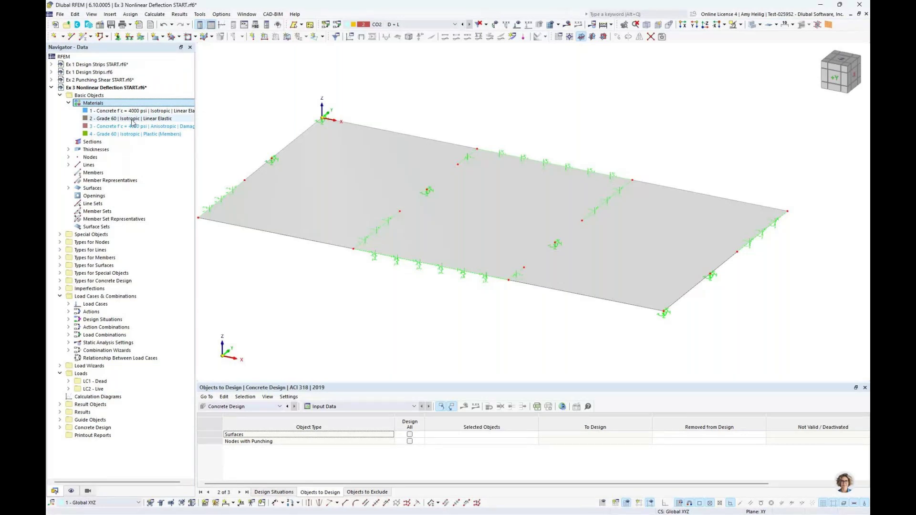
Step: Rename the Section 2.4 (ASD) design situation DS2 as ASD - Linear
left_click(337, 26)
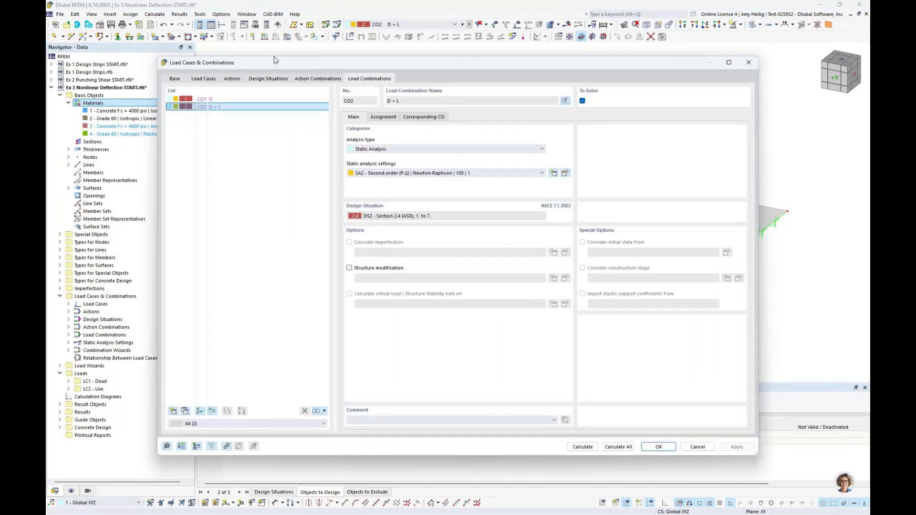
left_click(266, 78)
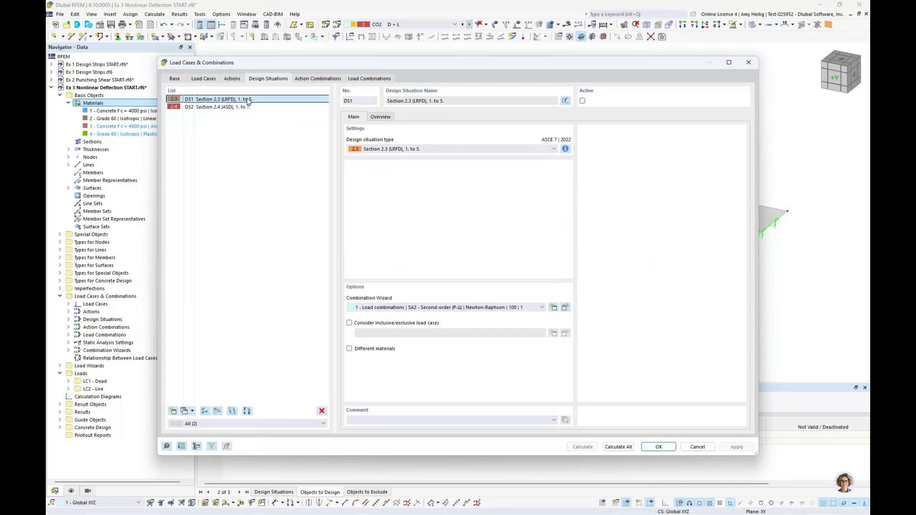
left_click(244, 107)
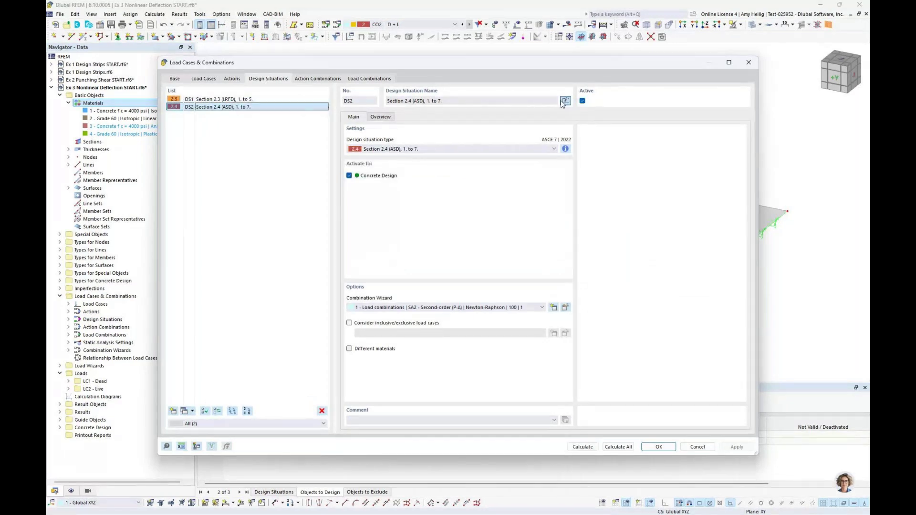
left_click(471, 101)
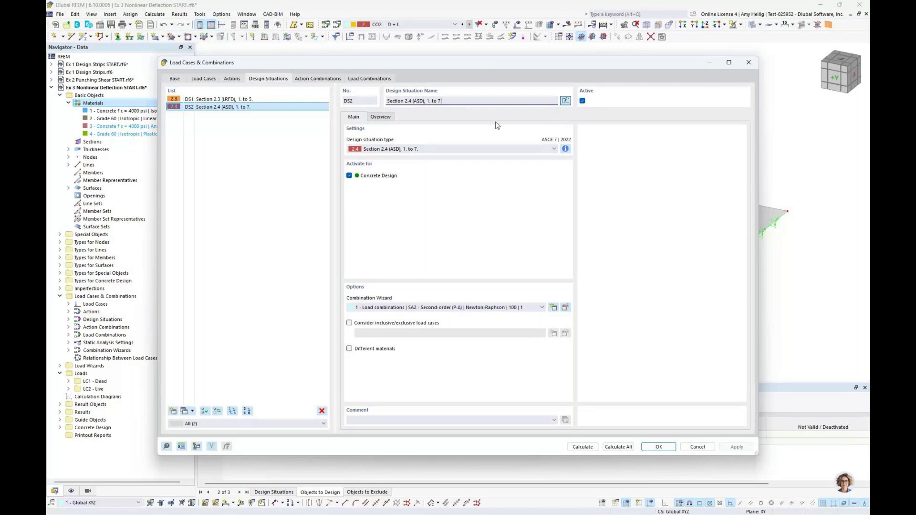
left_click_drag(440, 102, 362, 104)
key("BackSpace")
type("ASD - Linear")
Step: Duplicate the ASD - Linear design situation and name the copy ASD - Nonlinear
left_click(184, 410)
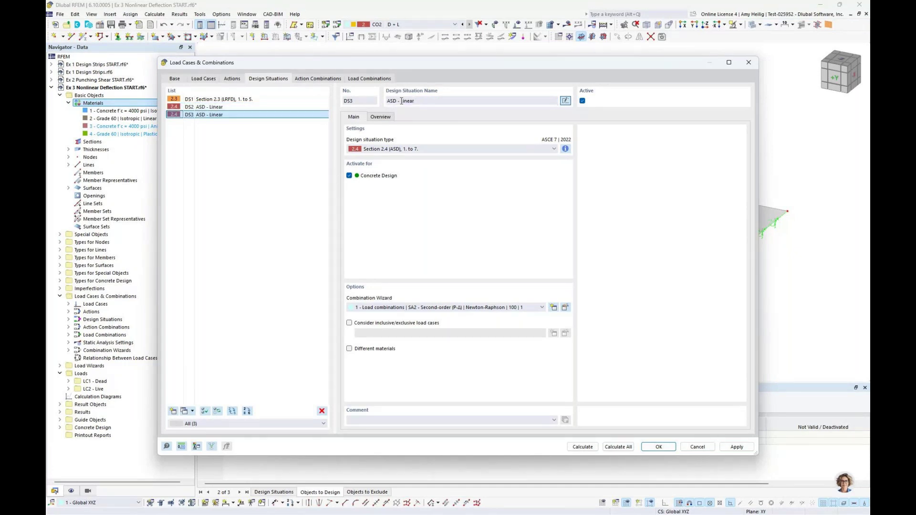
left_click(401, 100)
key("Delete")
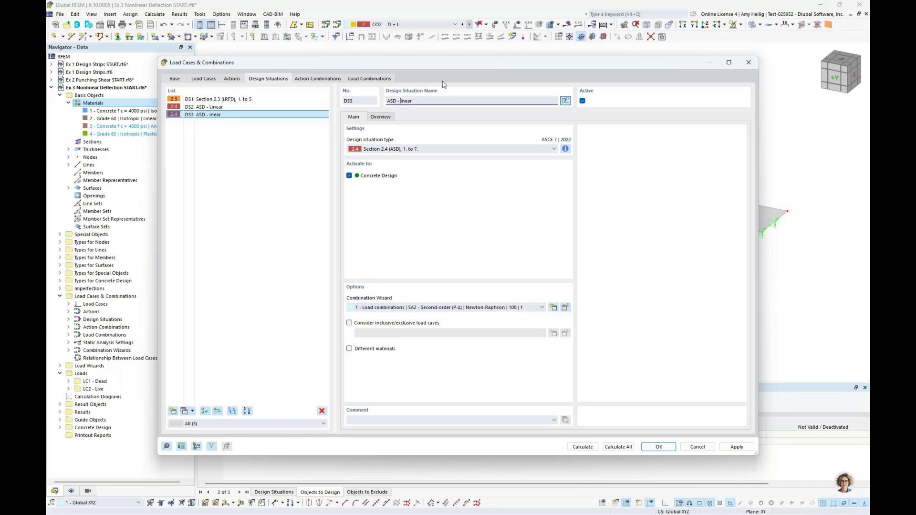
type("Nonl")
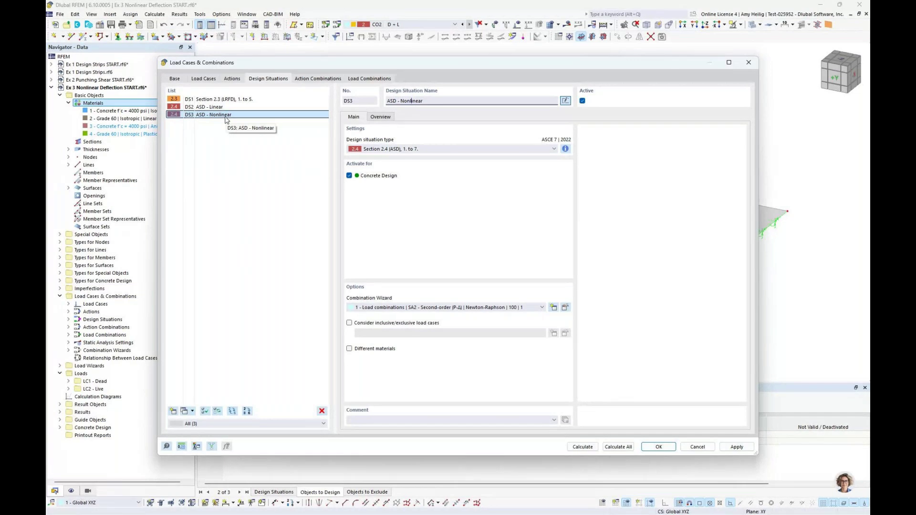
Step: Duplicate the second-order combination wizard, add a structure modification with Surface Reinforcement, and assign the copy to ASD - Nonlinear
left_click(565, 307)
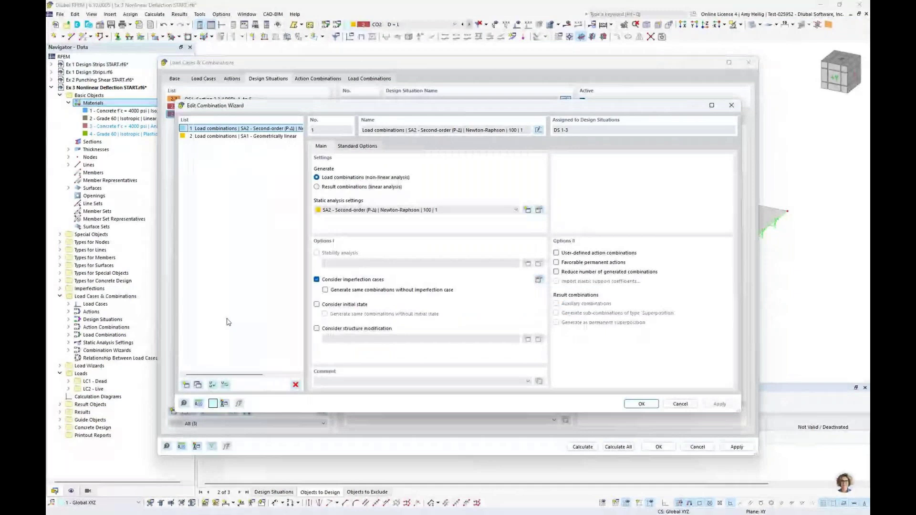
left_click(198, 385)
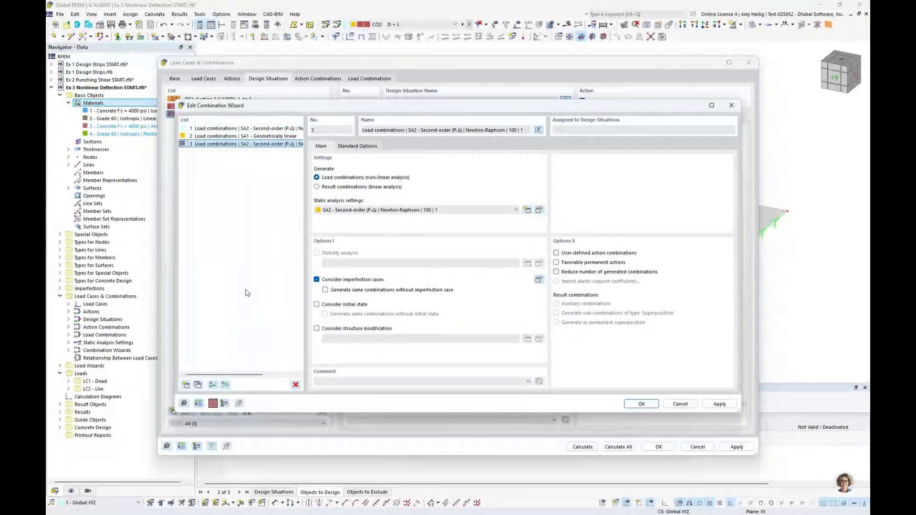
left_click(316, 328)
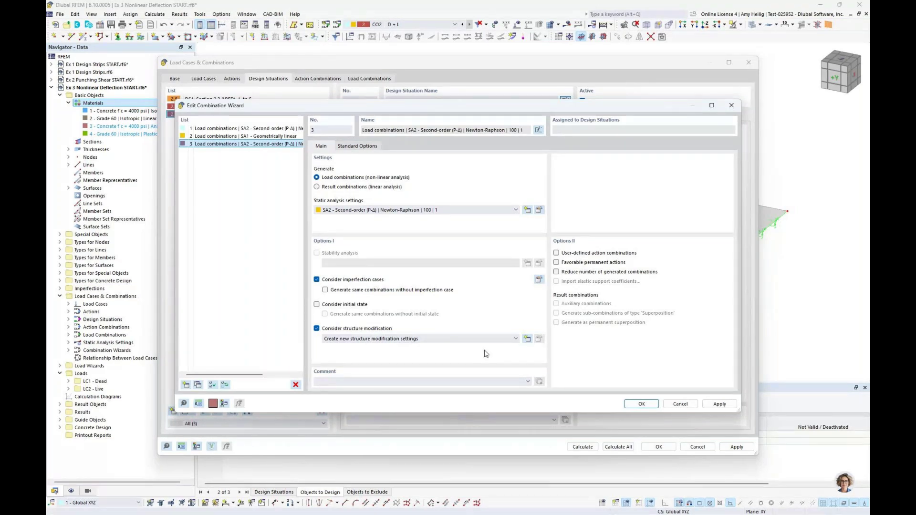
left_click(527, 339)
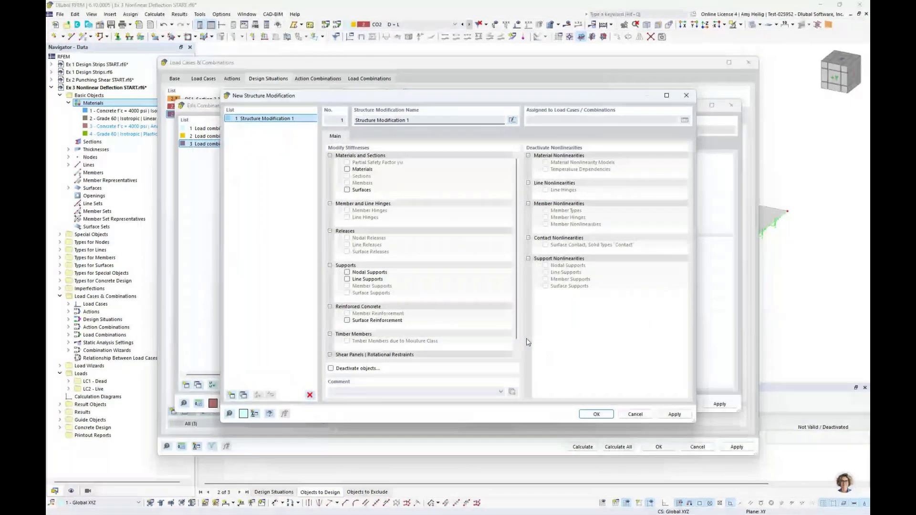
left_click(377, 320)
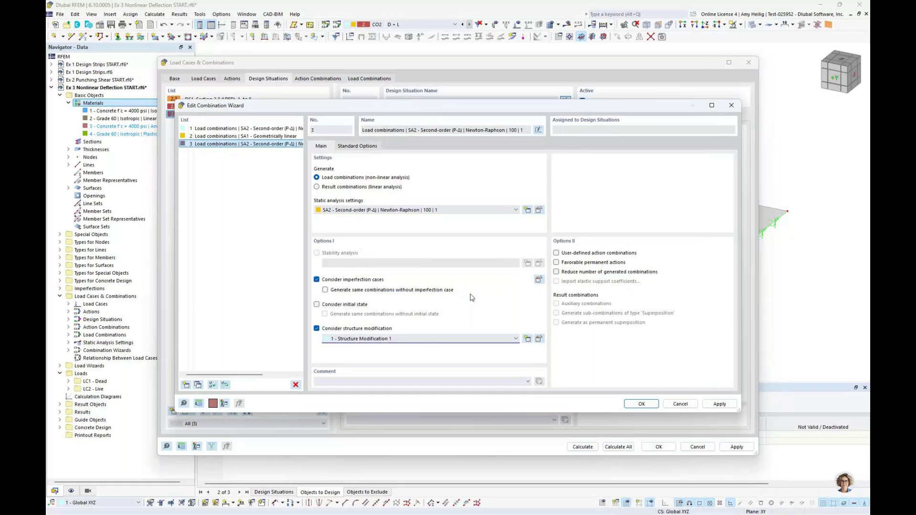
key("Return")
left_click(452, 308)
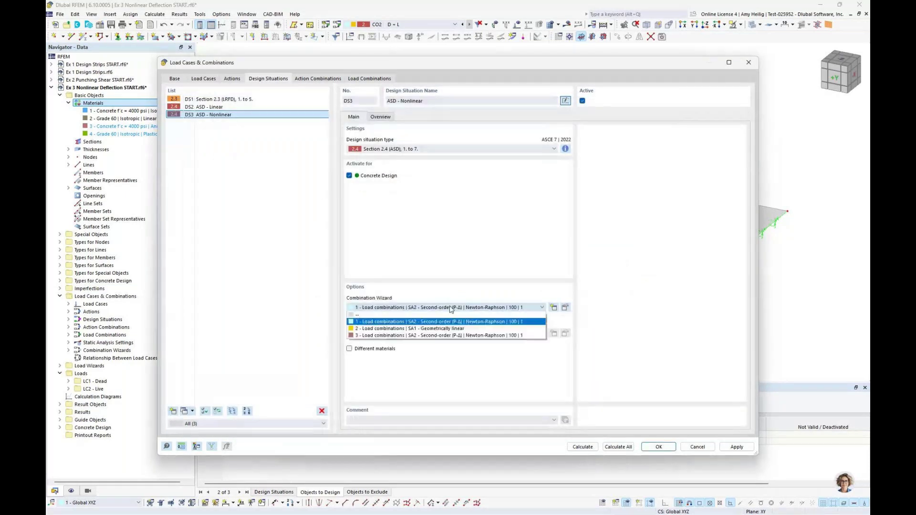
left_click(432, 335)
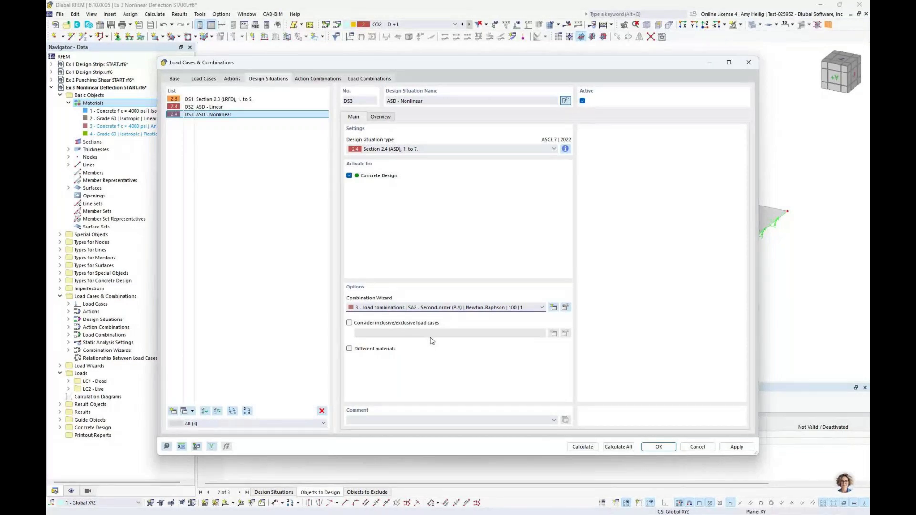
Step: Enable different materials for ASD - Nonlinear, replacing linear elastic concrete with Anisotropic | Damage material 3 and Grade 60 with Isotropic | Plastic material 4
left_click(350, 349)
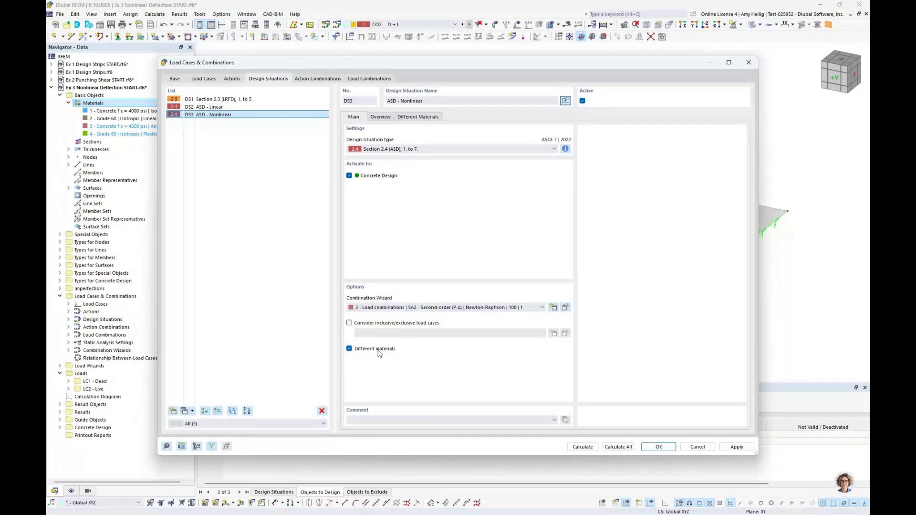
left_click(418, 117)
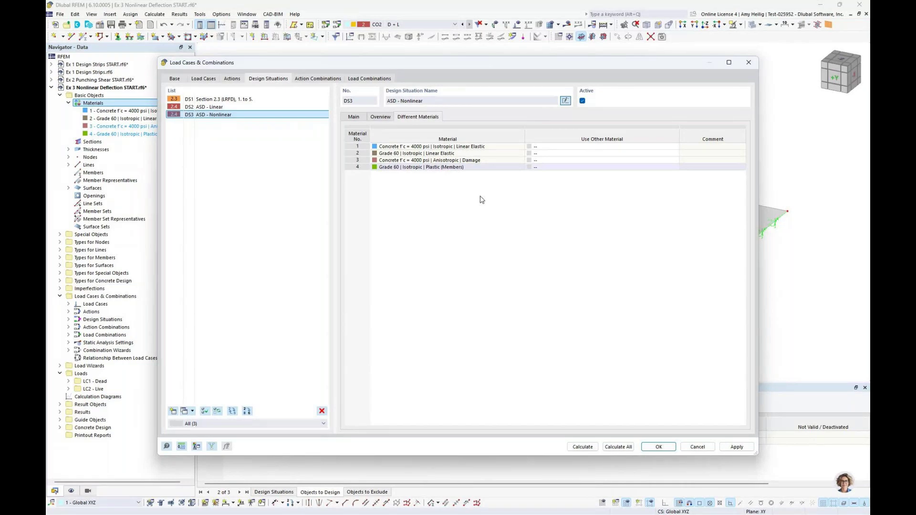
left_click(560, 149)
left_click(675, 147)
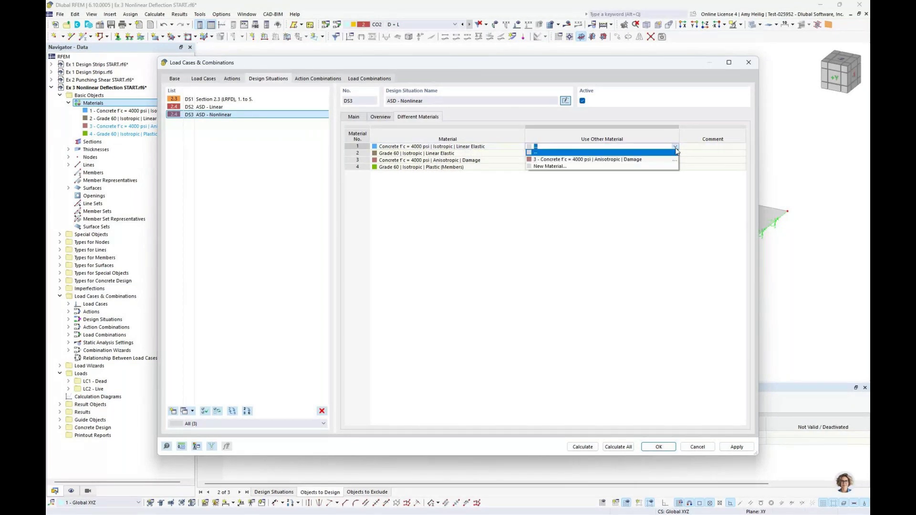
left_click(645, 159)
left_click(646, 154)
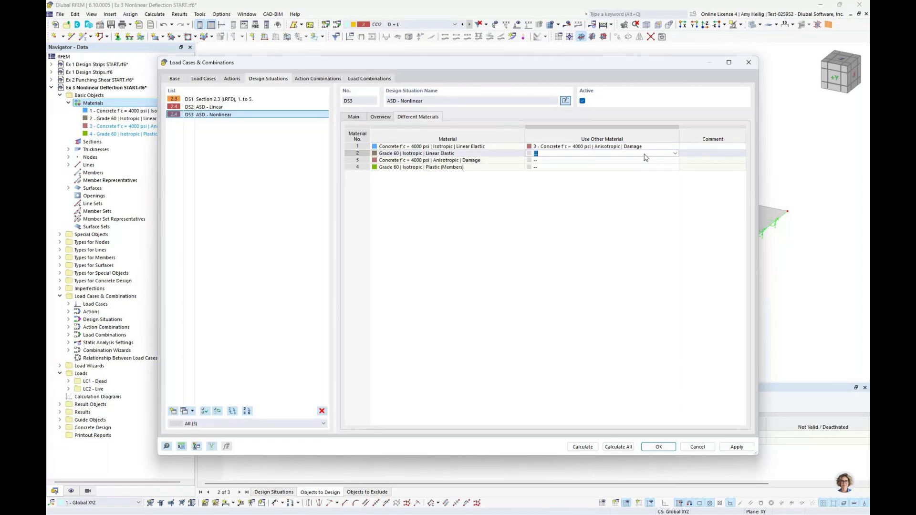
left_click(675, 153)
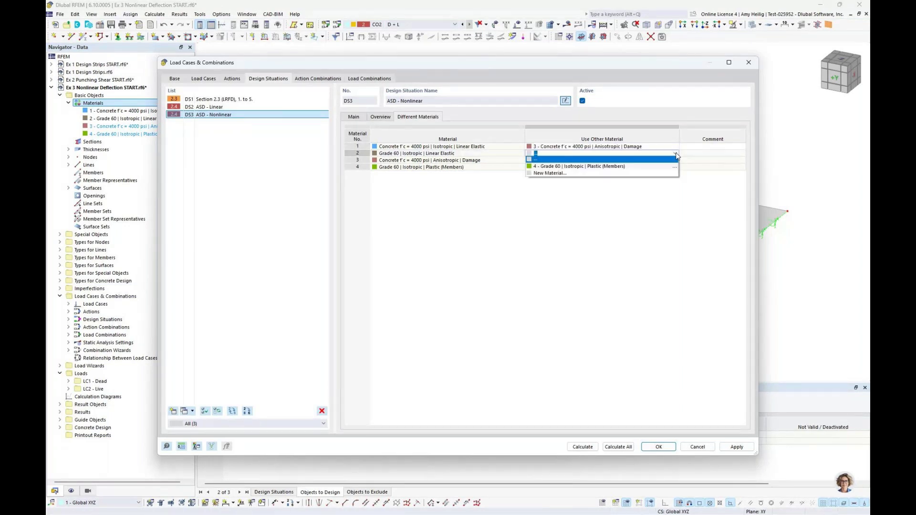
left_click(652, 167)
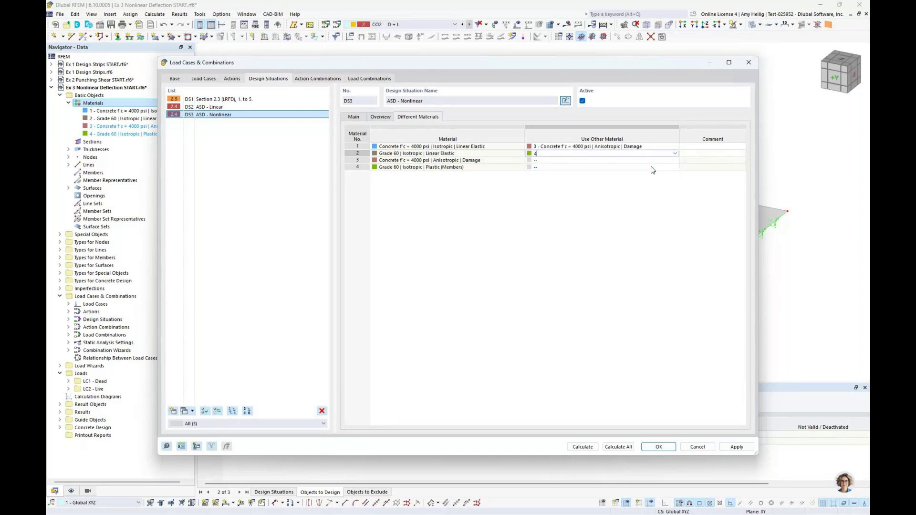
left_click(654, 161)
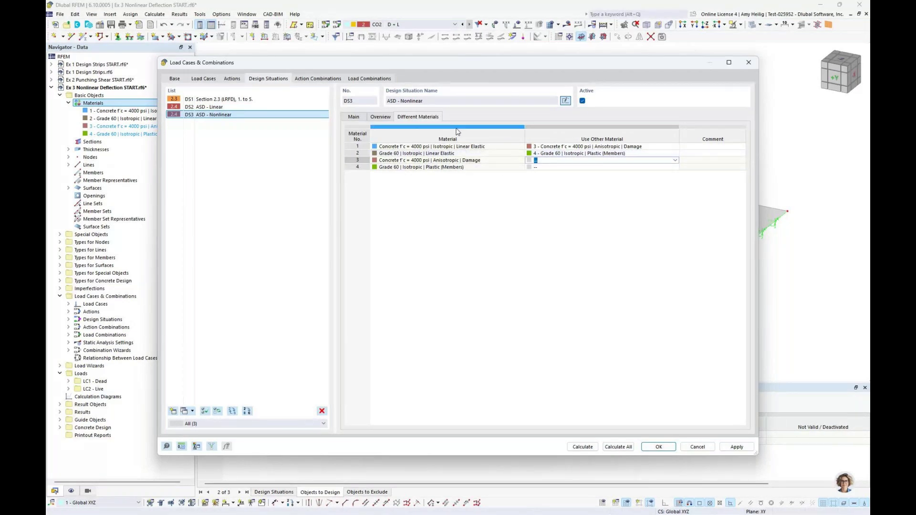
left_click(354, 117)
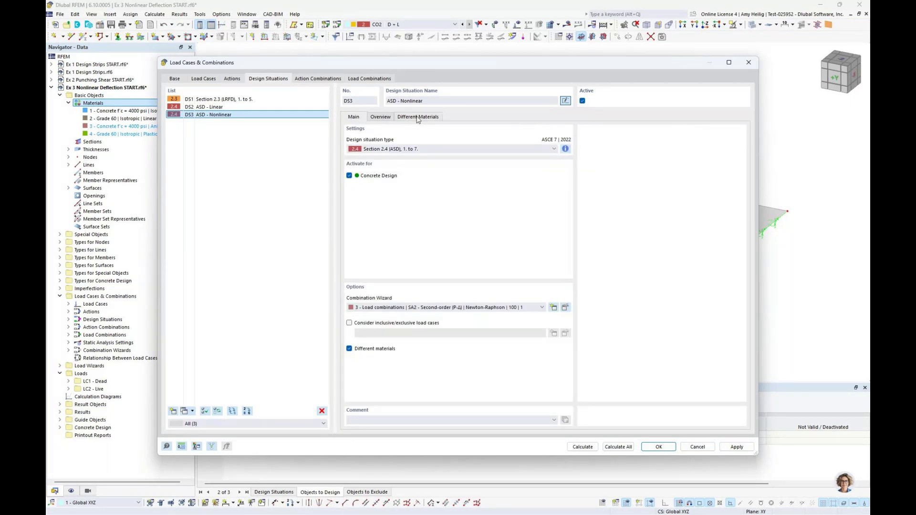
Step: Set load combinations CO3 and CO4 to Static Analysis | Creep & Shrinkage (Linear) and calculate all combinations
left_click(391, 79)
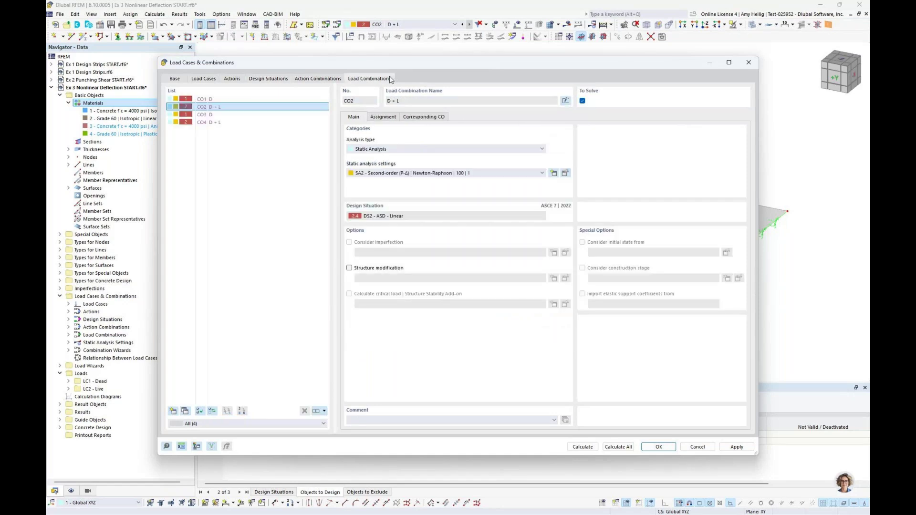
left_click(253, 107)
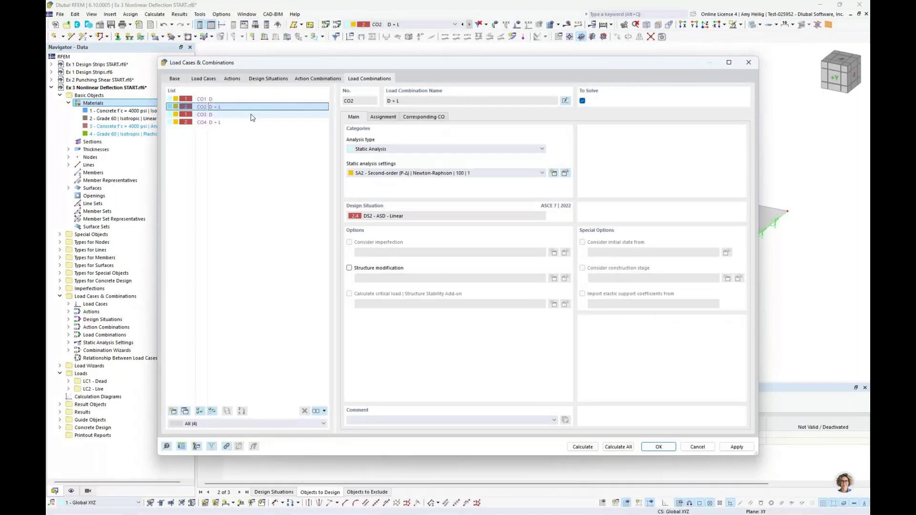
left_click(253, 114)
left_click(253, 123, "shift")
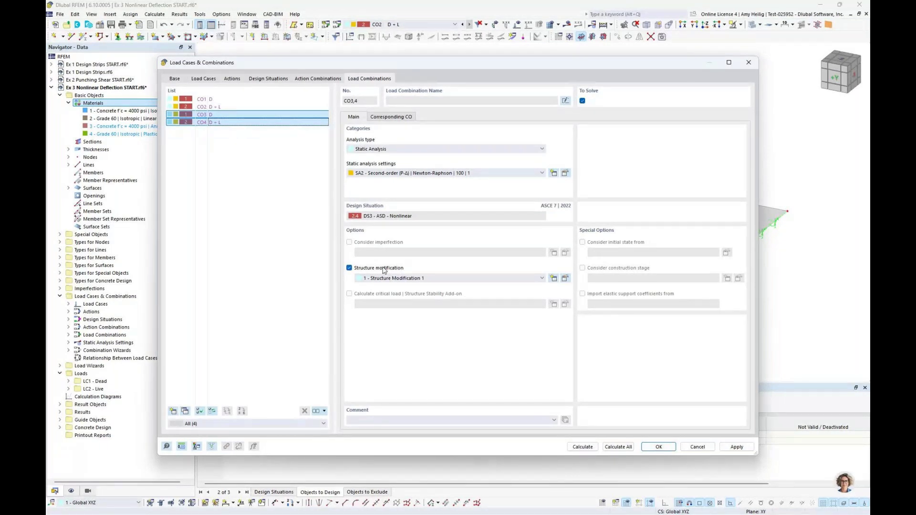
left_click(406, 149)
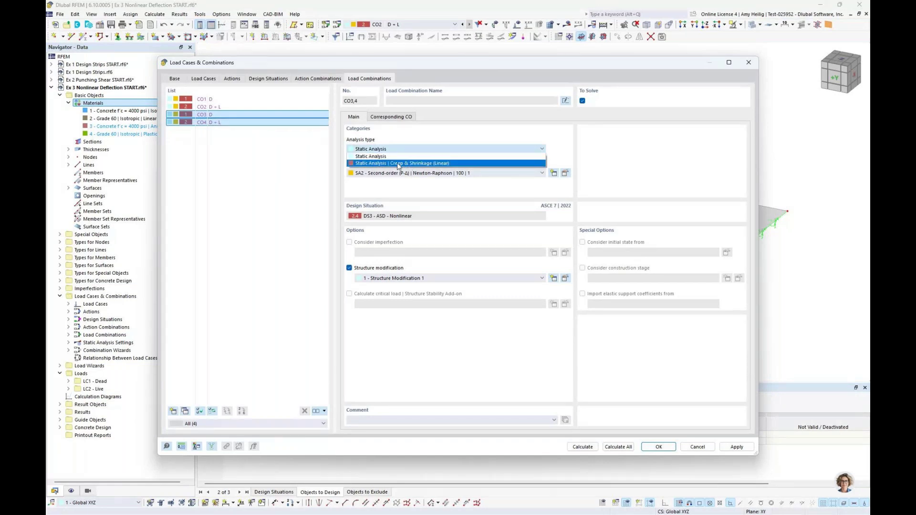
left_click(399, 164)
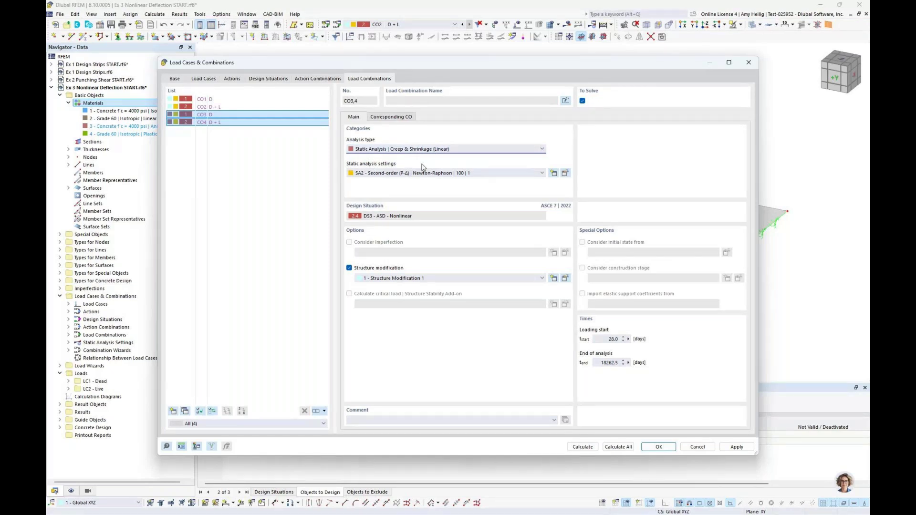
left_click(618, 447)
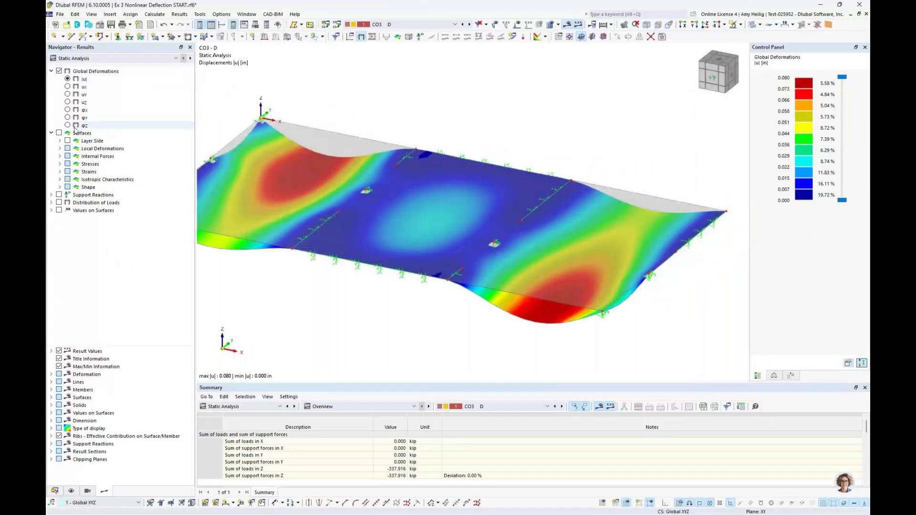
Step: Display the global deformations of load combination CO2, and of CO4, to compare the slab's linear and nonlinear deflections under D + L
scroll(374, 106, "down", 2)
middle_click_drag(374, 107, 406, 117)
left_click(415, 24)
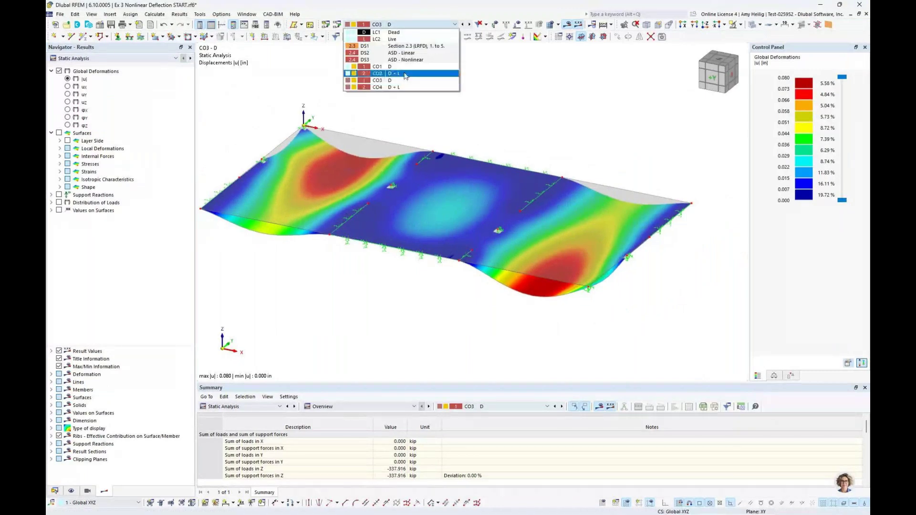
key("Escape")
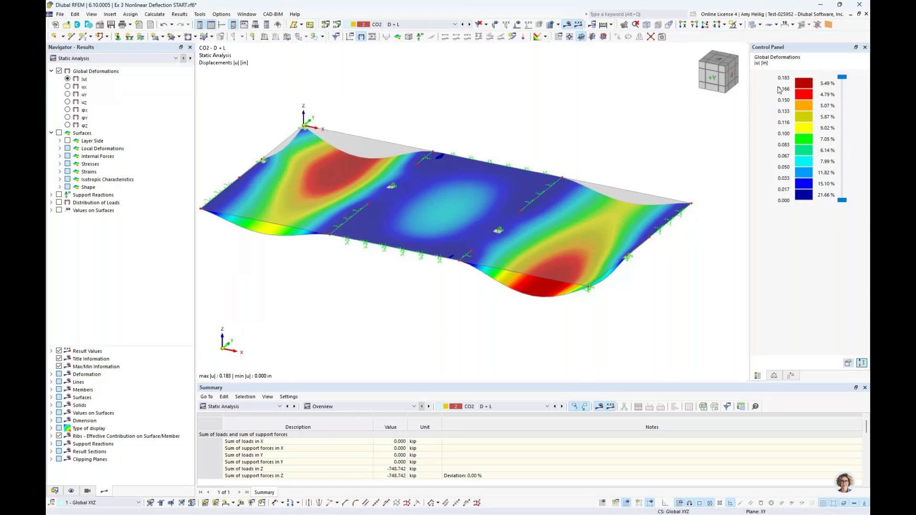
left_click(441, 24)
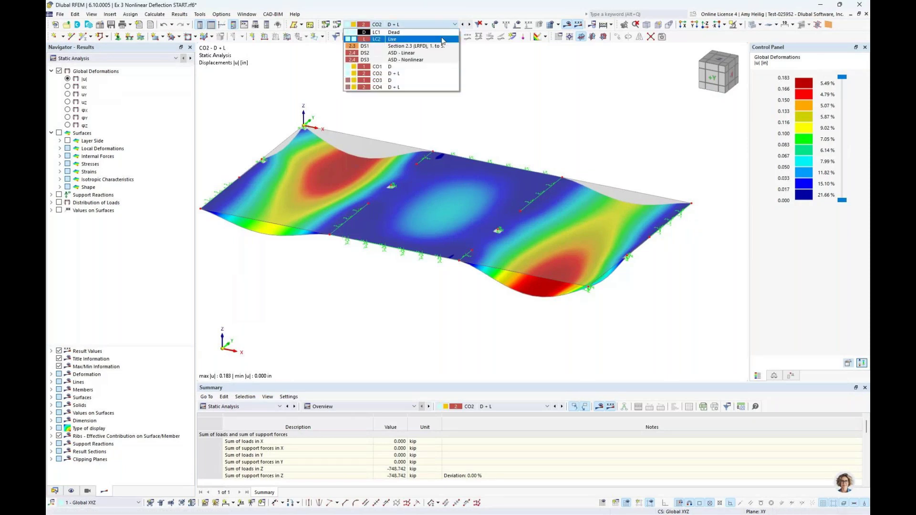
left_click(428, 87)
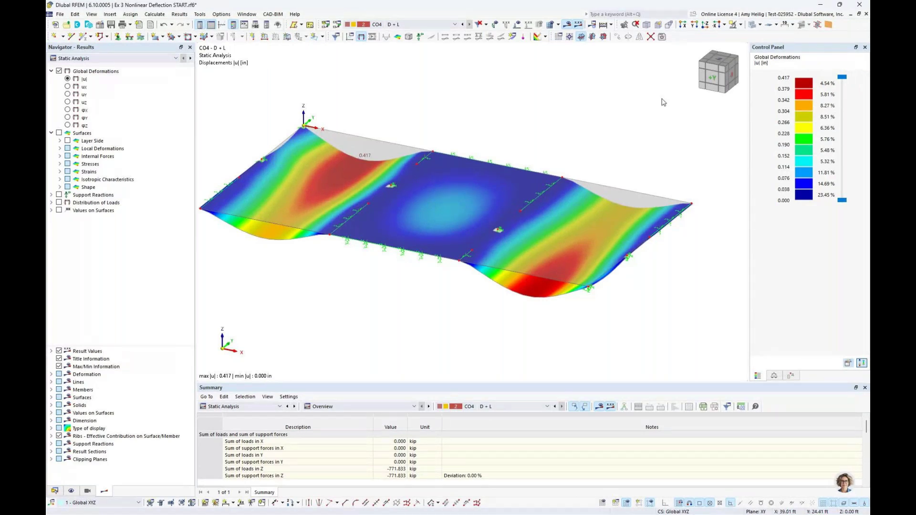
Step: Switch to the PowerPoint slide show and show the Concrete Design Future Developments slide
left_click(262, 407)
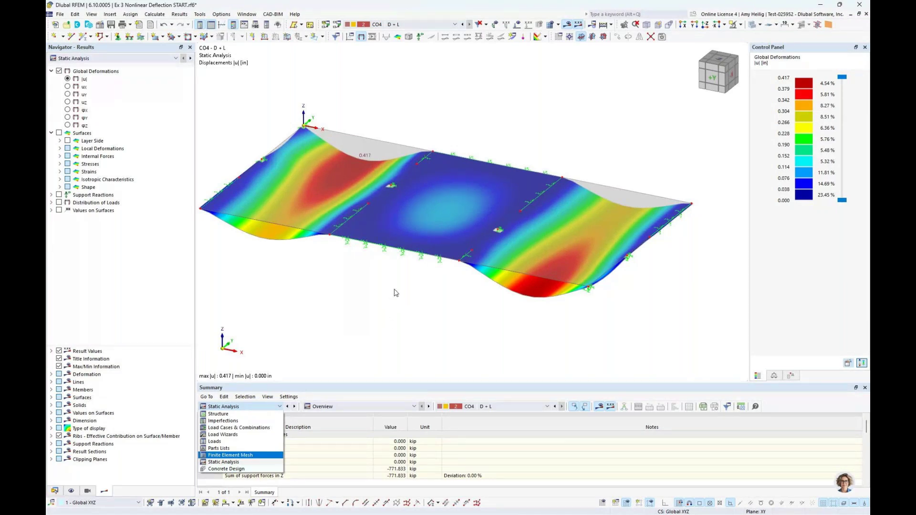
key("super+Tab")
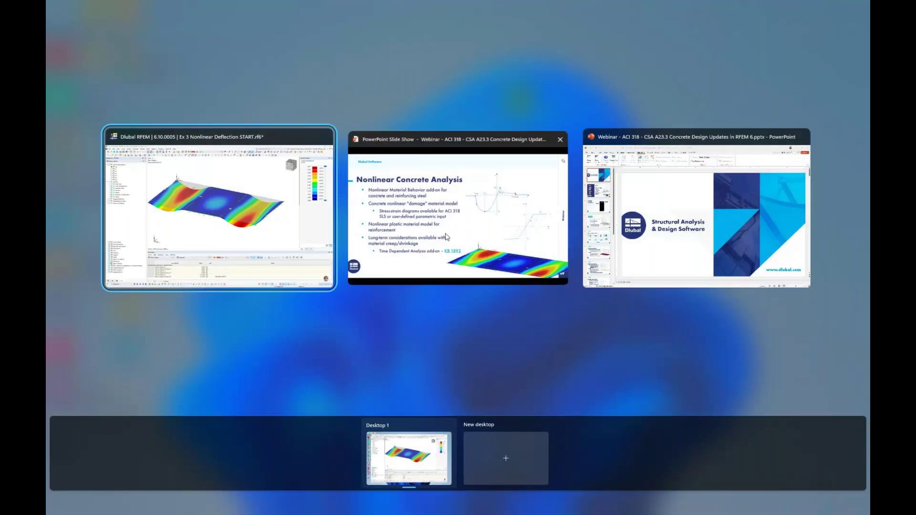
left_click(394, 285)
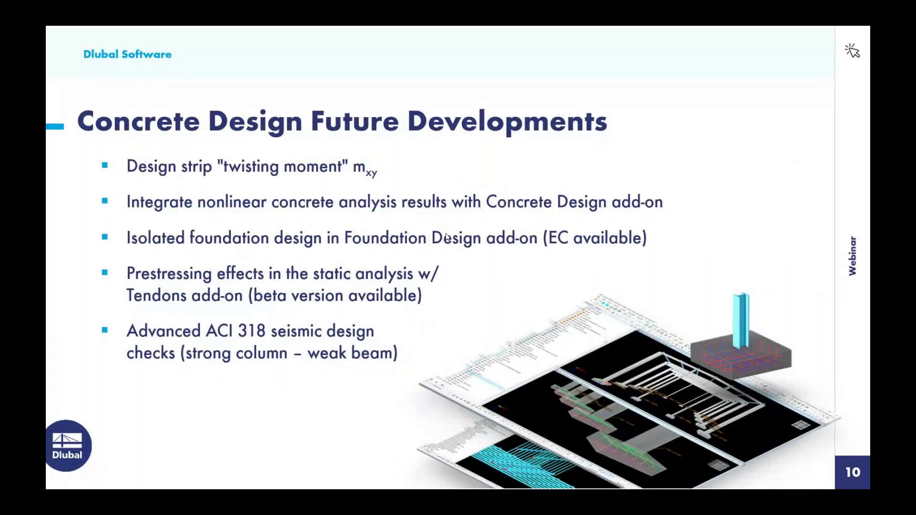